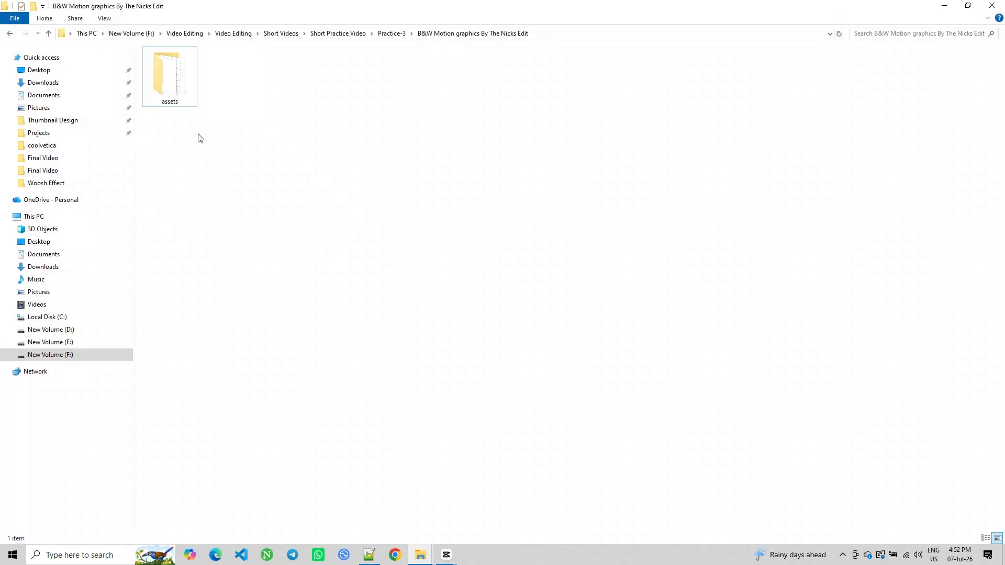
Import the assets folder into the media library, open it, and place white bg2.jpg on the timeline
left_click_drag(170, 86, 99, 137)
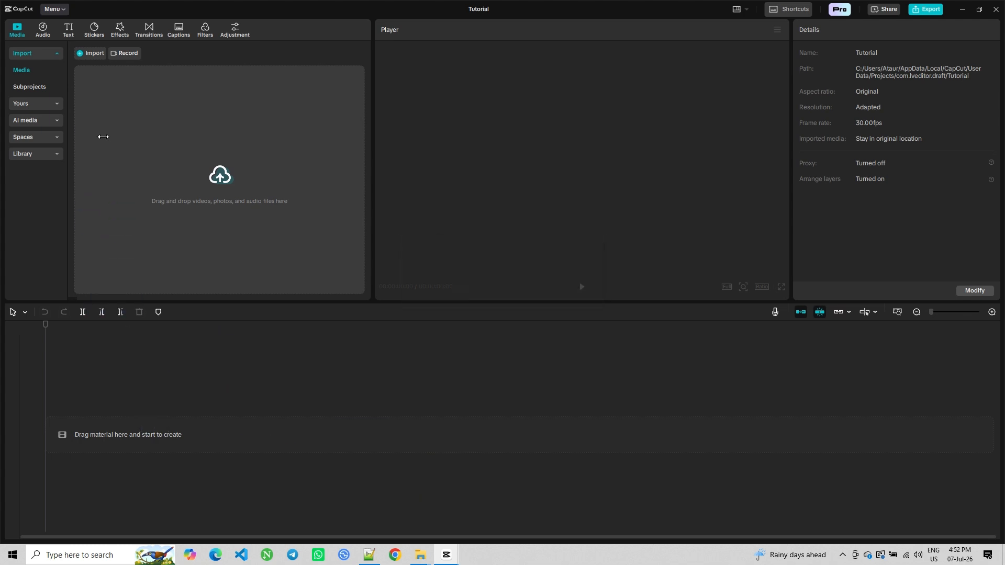
double_click(99, 89)
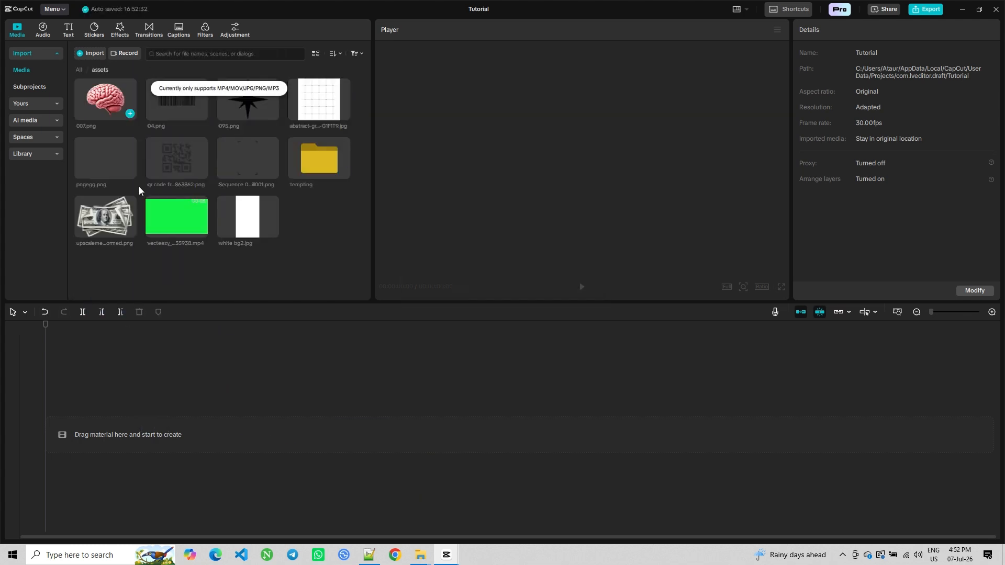
left_click_drag(248, 216, 80, 426)
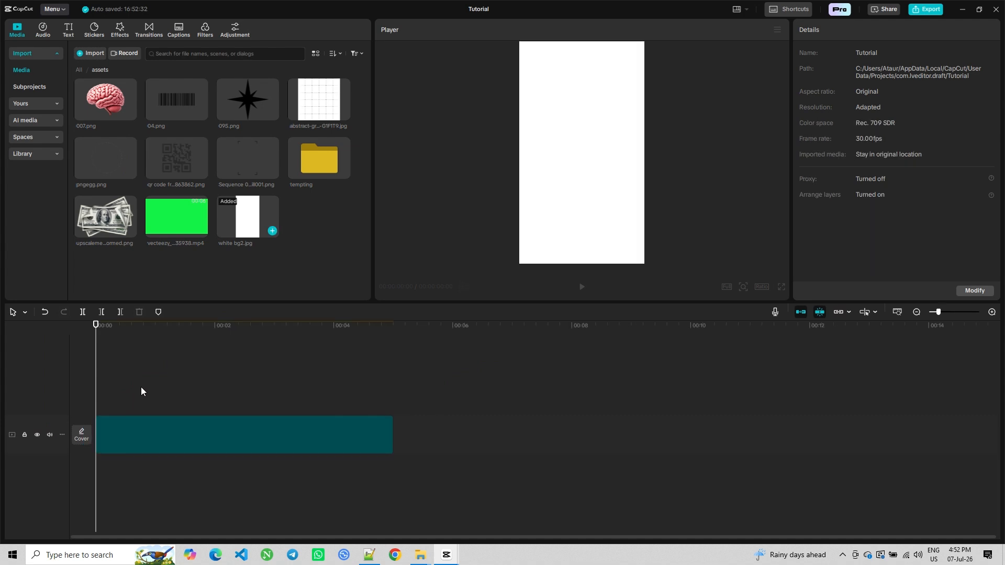
Switch the workspace layout to Vertical
left_click(745, 10)
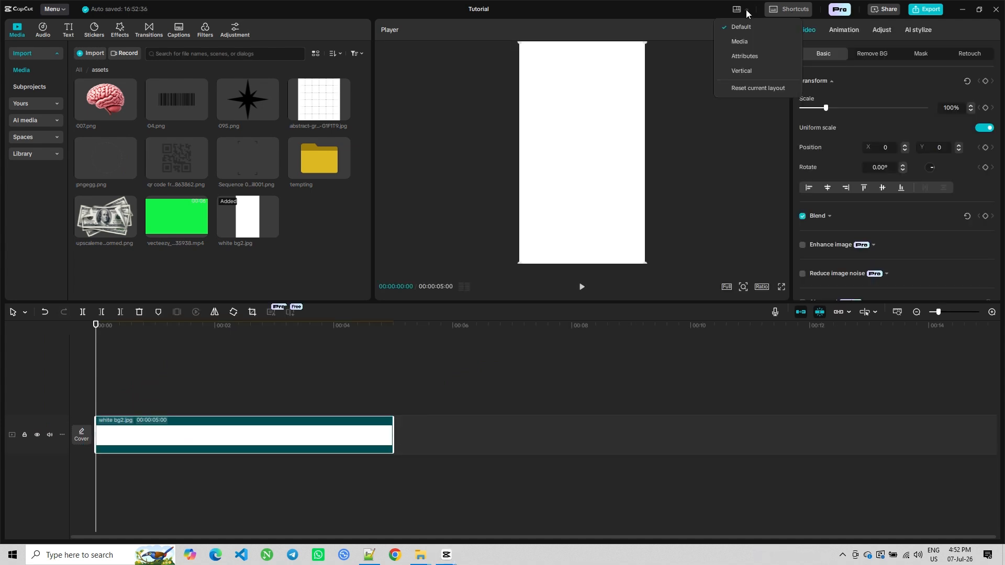
left_click(753, 76)
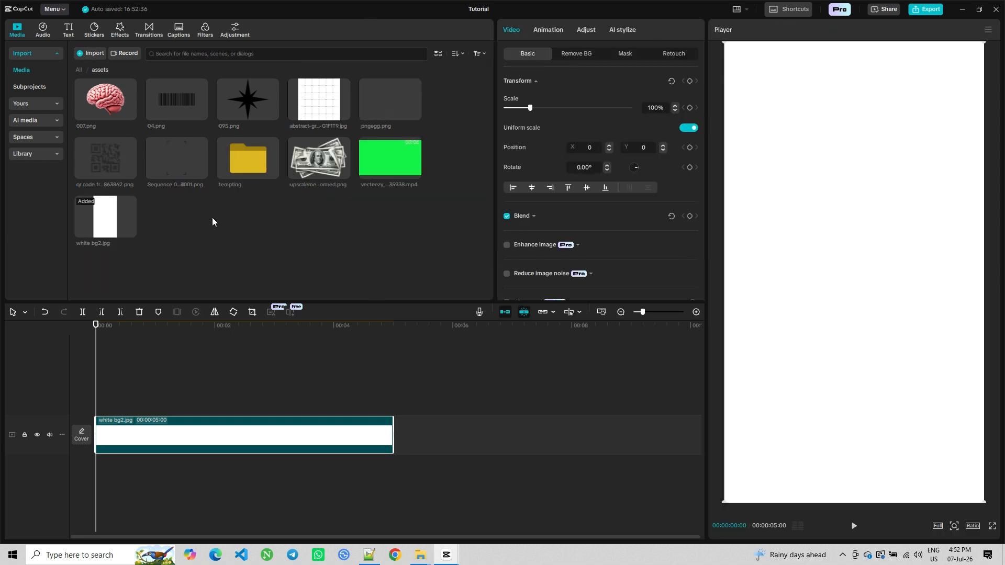
Add the abstract grid pattern image on a track above the background and scale it to 60%
left_click_drag(321, 103, 105, 390)
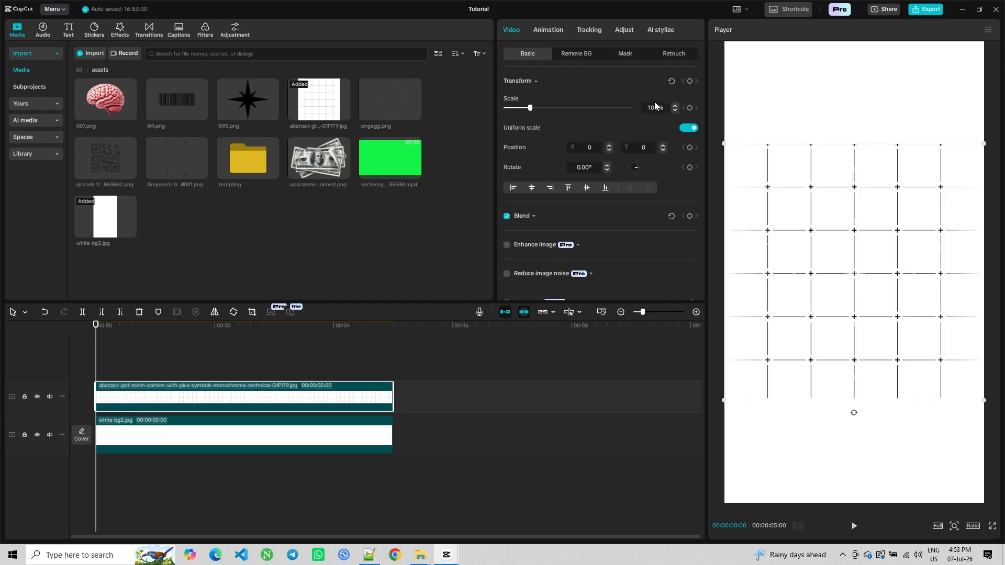
type("60")
key("Return")
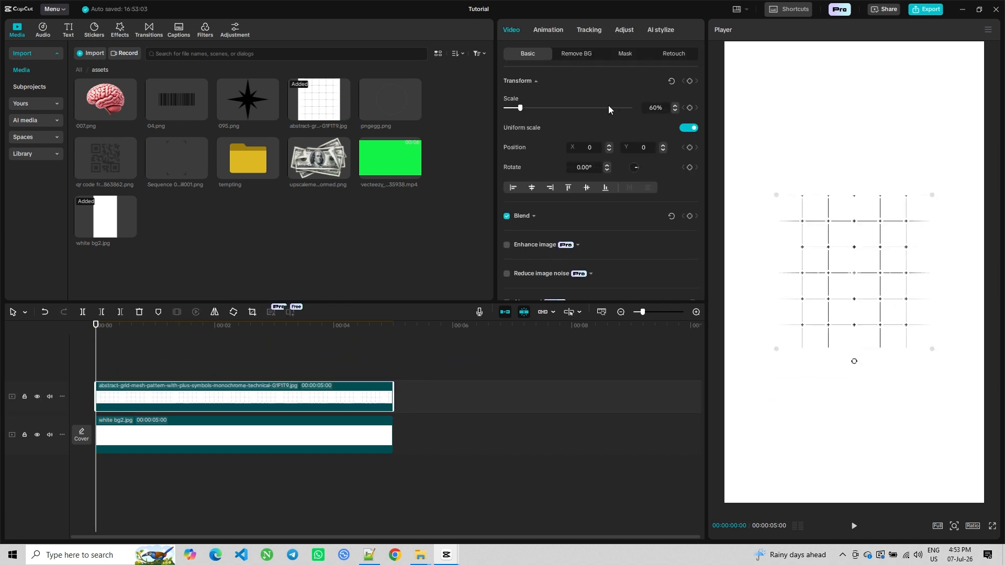
Expand the grid image's Blend settings and set its opacity to 50%
left_click(534, 217)
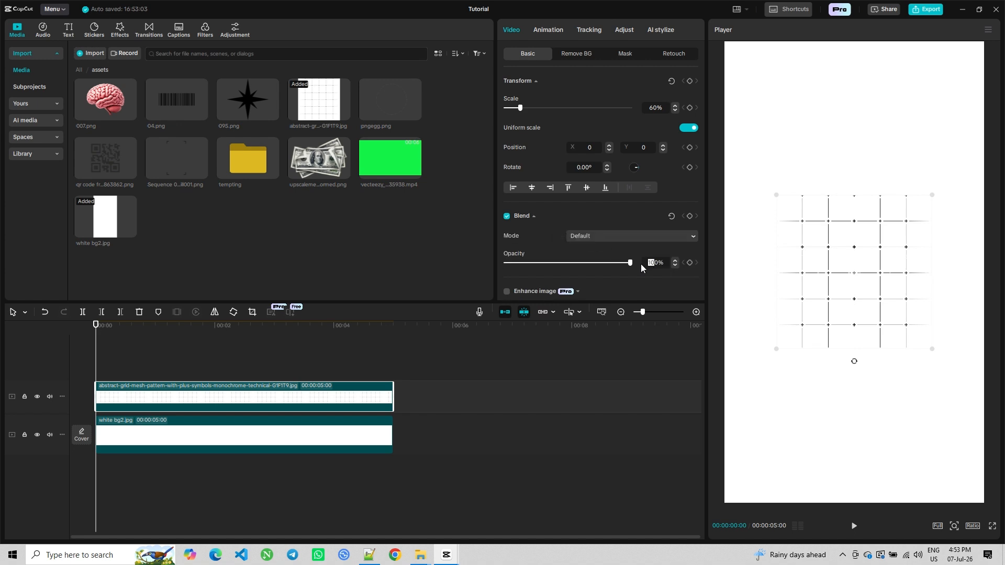
type("50")
key("Return")
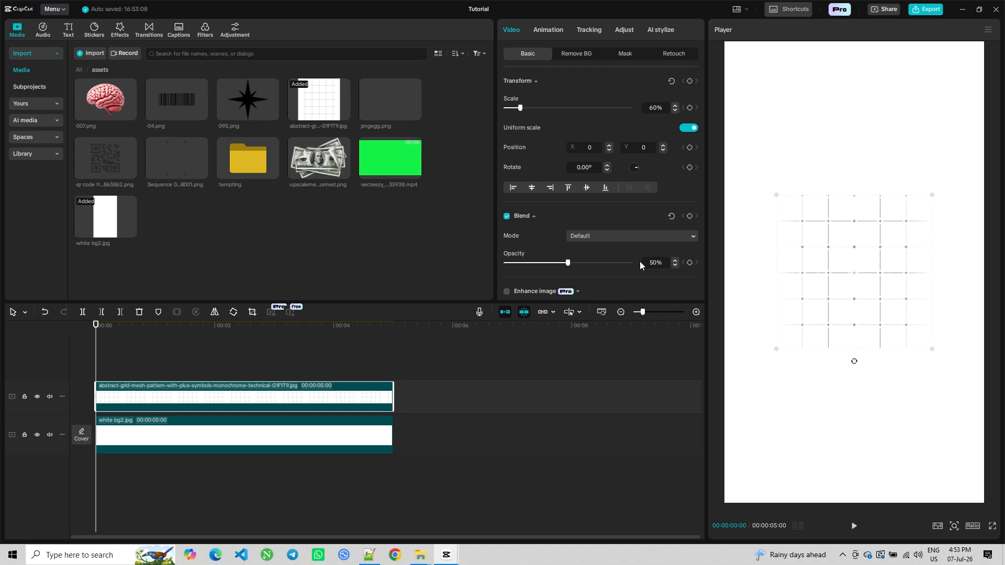
Add the upscaled money image on a track above the grid and scale it to 70%
left_click_drag(316, 160, 195, 380)
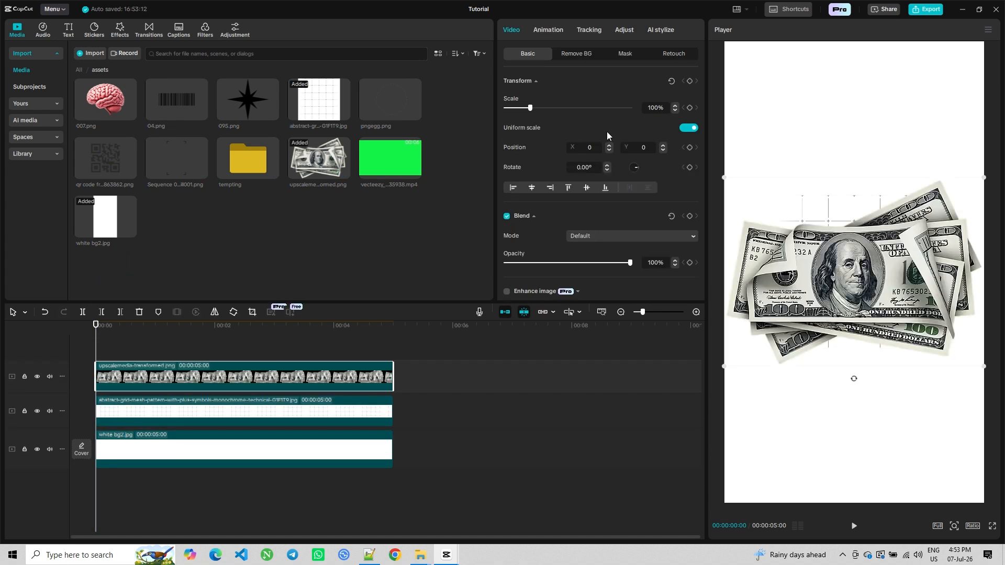
type("70")
key("Return")
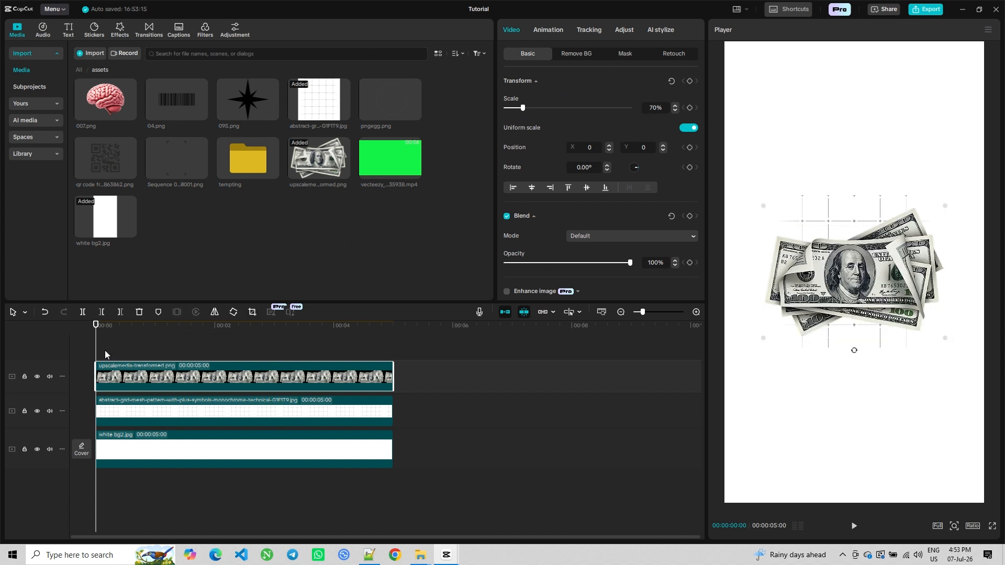
Add the 095.png star on a new top track and move it to the frame's top-left corner
left_click_drag(246, 93, 93, 345)
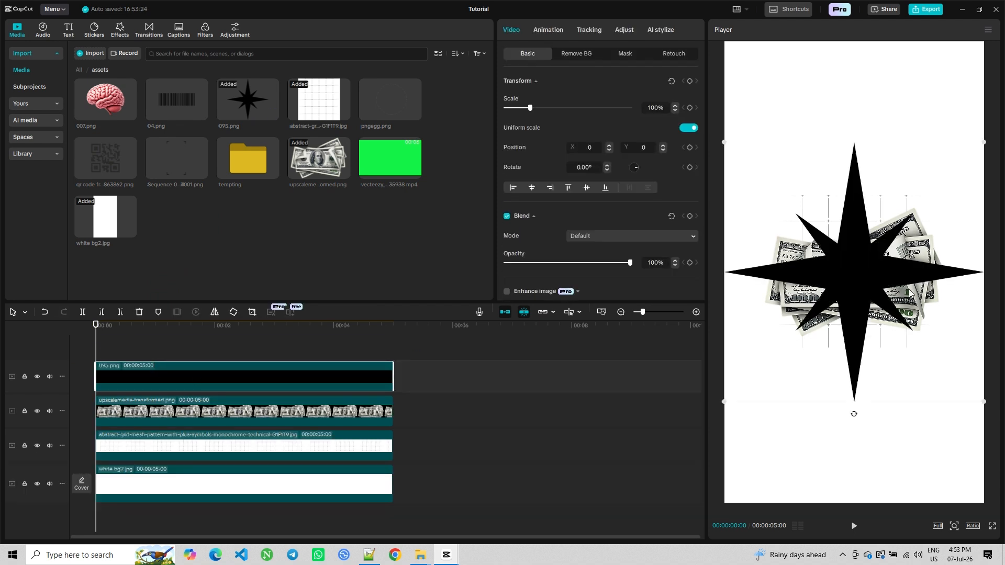
left_click_drag(866, 311, 727, 66)
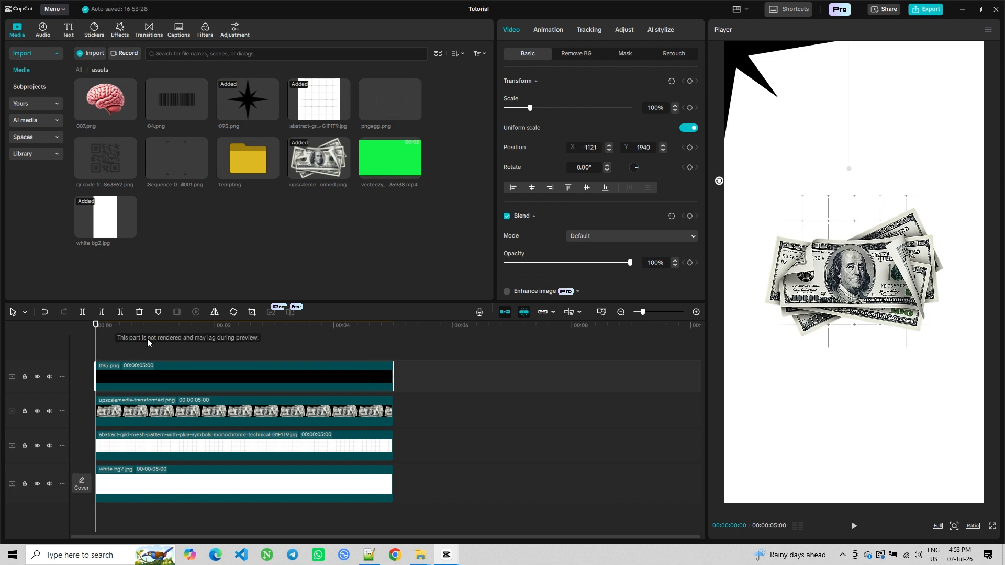
Keyframe the star's transform at the clip start, then at 3 seconds set its rotation to 120°
left_click(98, 354)
left_click(108, 370)
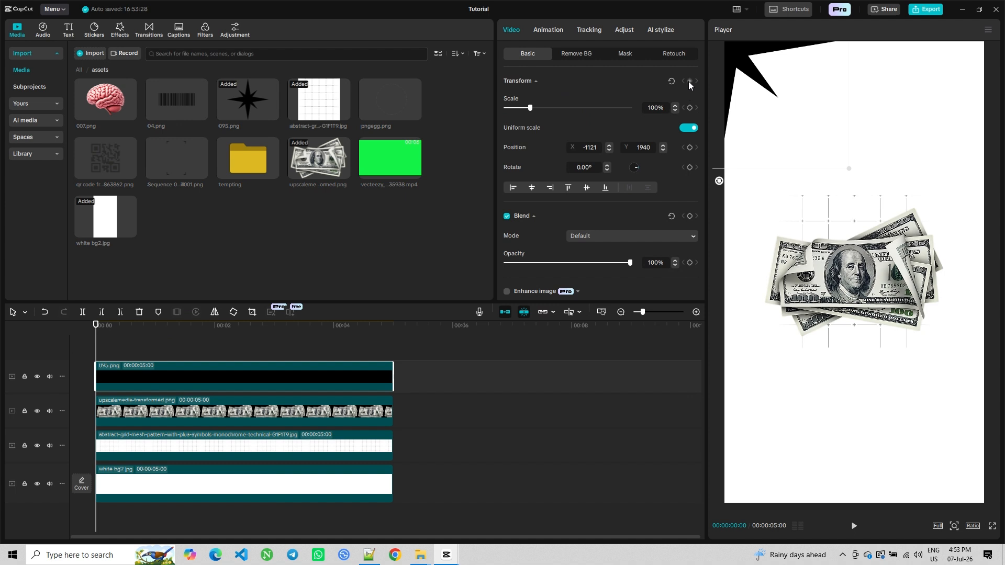
left_click_drag(98, 349, 275, 352)
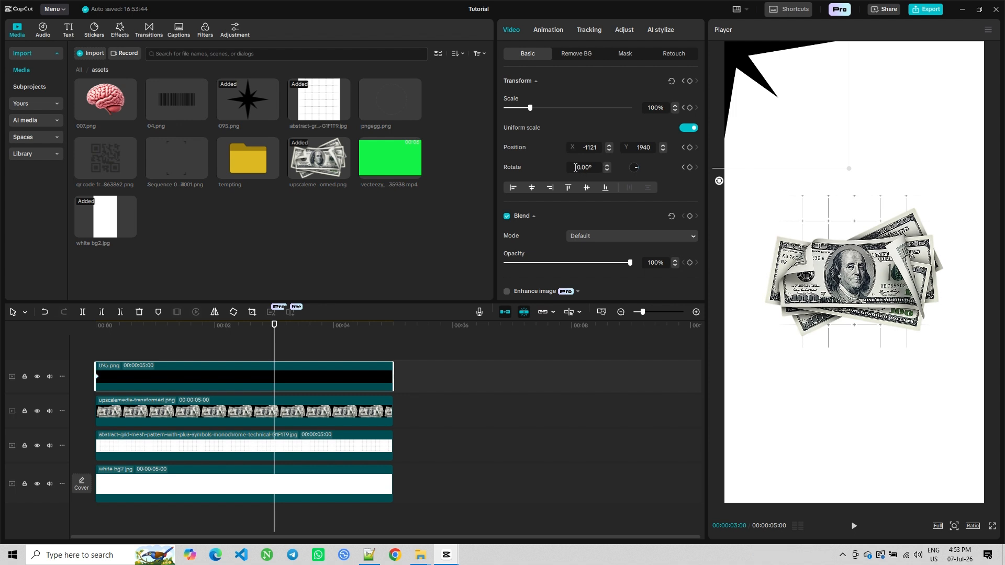
type("2")
key("Return")
Play back the star's rotation animation from near the start
left_click_drag(209, 336, 13, 333)
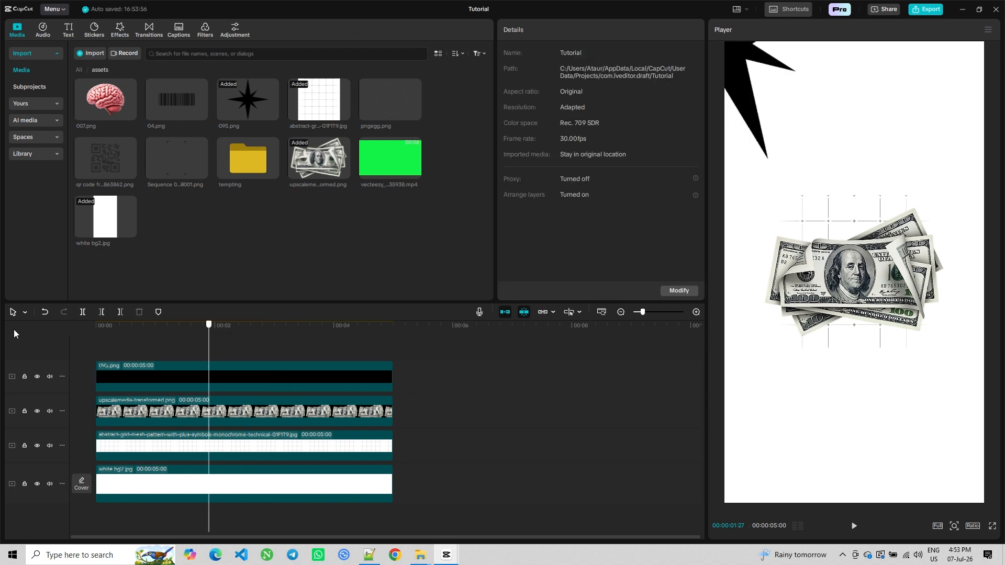
left_click(854, 531)
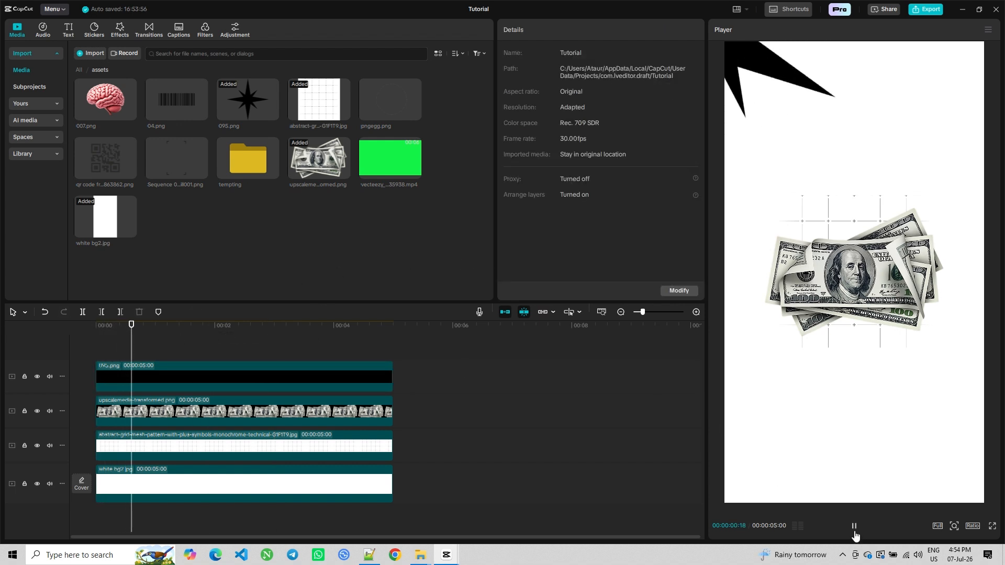
Copy the star clip and paste a duplicate onto a new track at the timeline start
right_click(152, 365)
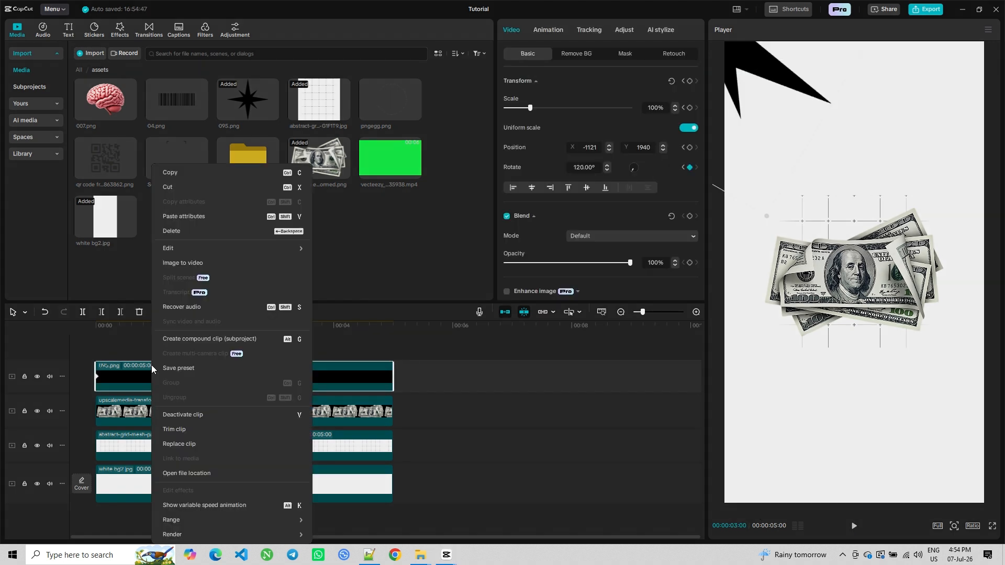
left_click(172, 175)
left_click_drag(121, 345, 67, 348)
right_click(135, 347)
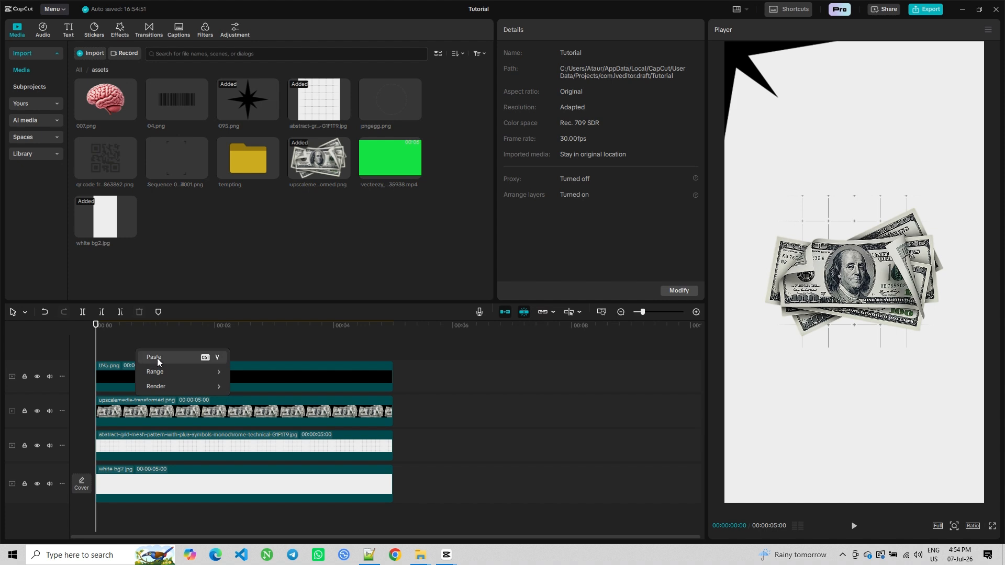
left_click(158, 359)
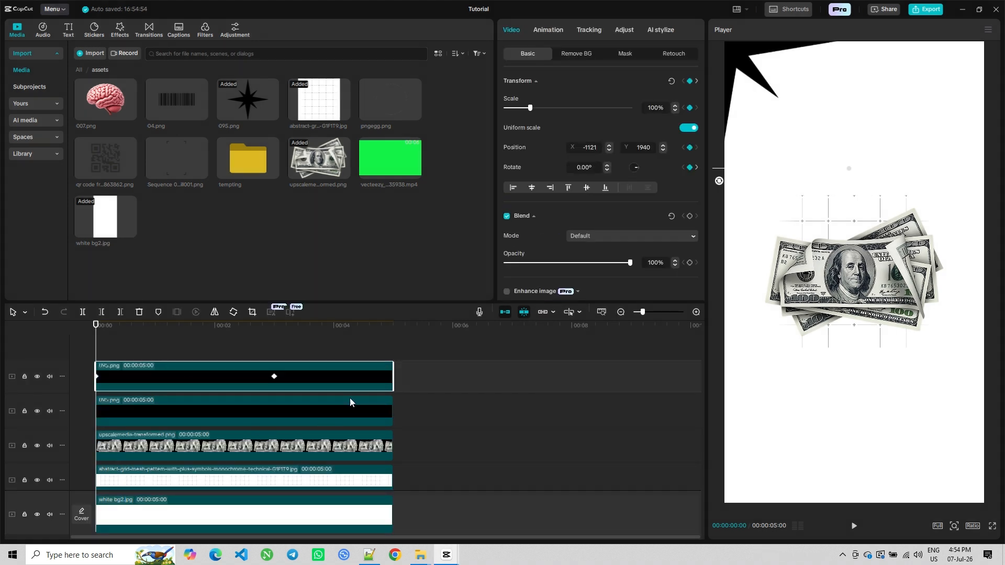
Move the duplicate star to the frame's bottom-right corner and preview the animation
left_click_drag(743, 65, 999, 531)
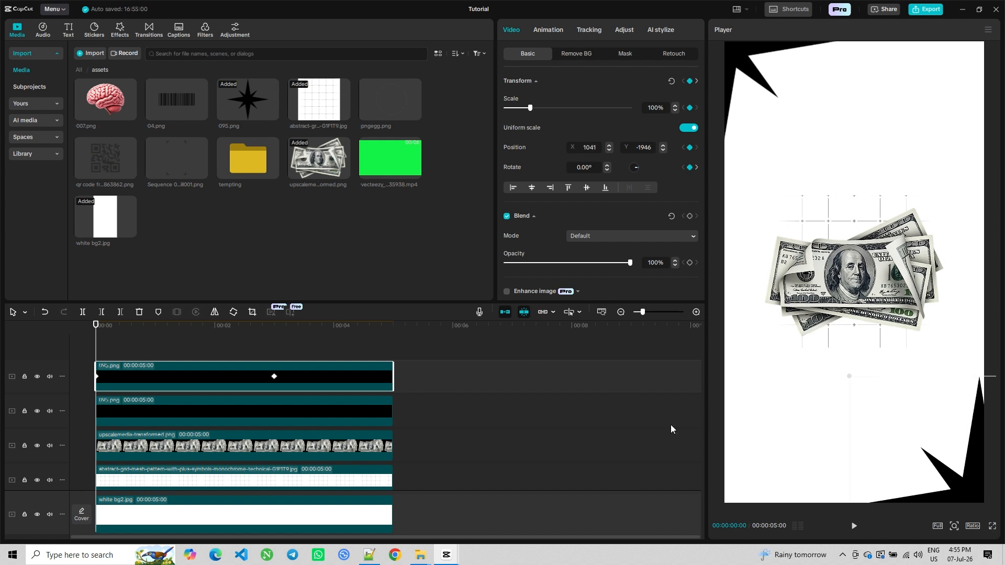
left_click(854, 526)
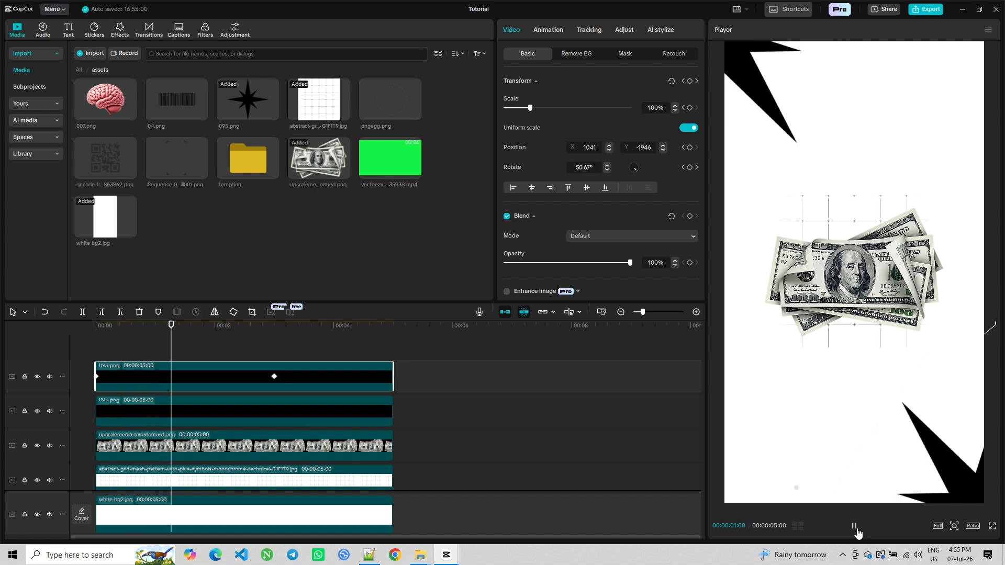
key("space")
left_click(127, 351)
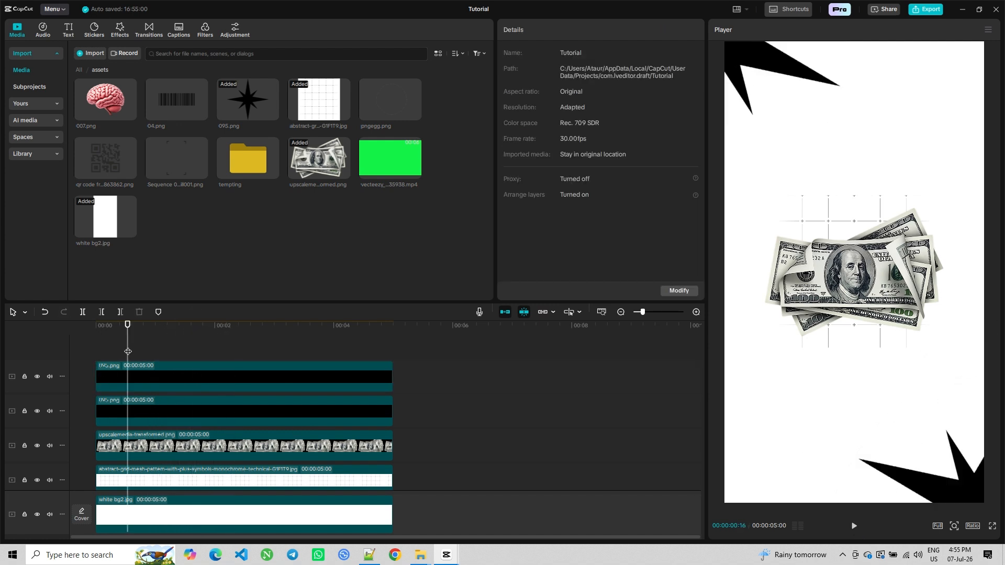
left_click(853, 526)
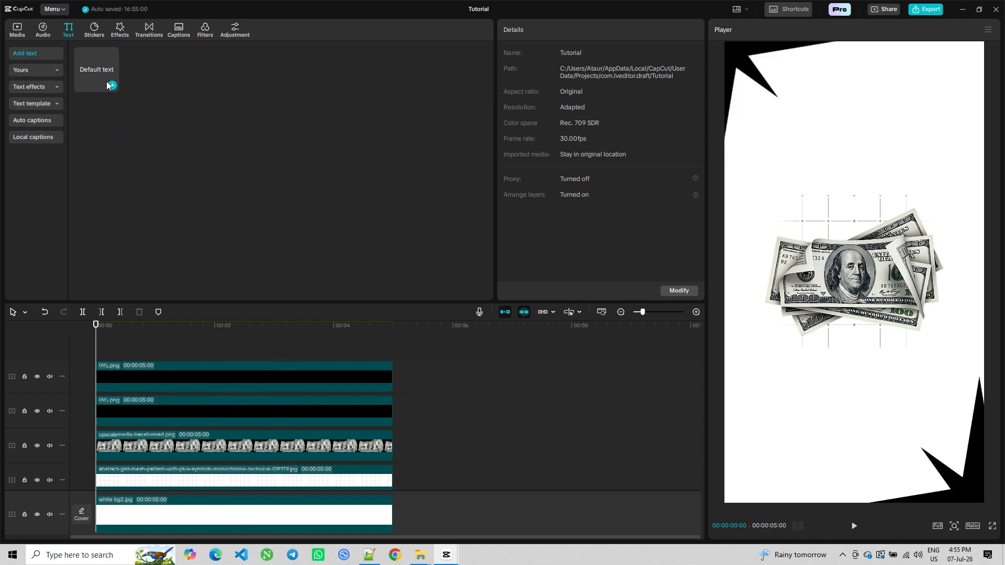
Add a default text clip and change its content to Charge
left_click(111, 85)
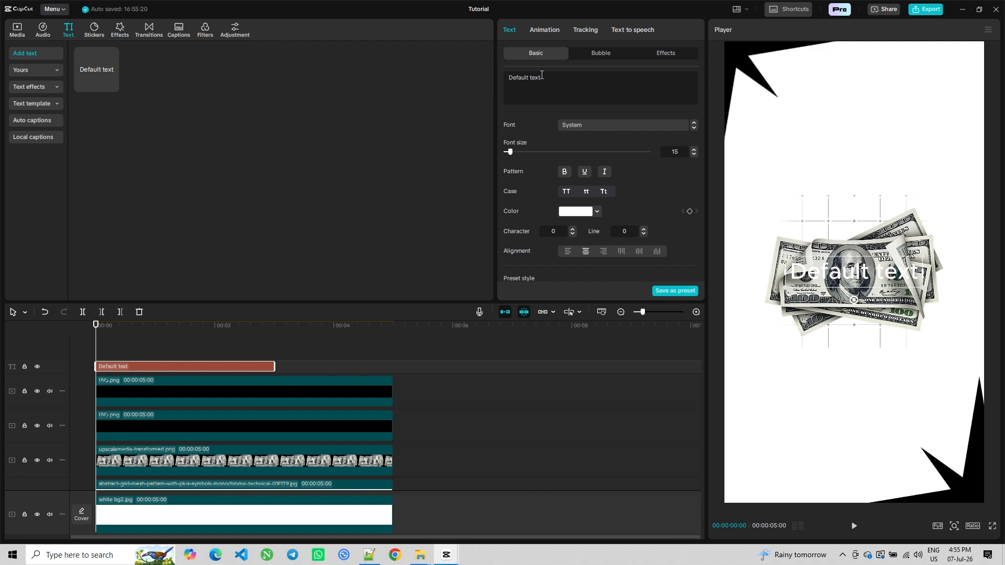
left_click_drag(545, 82, 481, 74)
type("Charg")
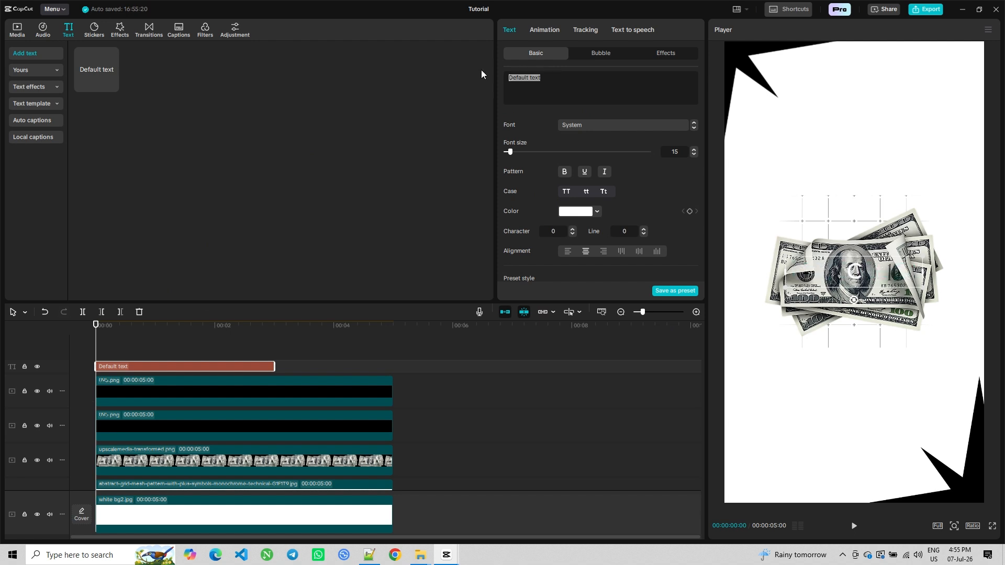
type("e")
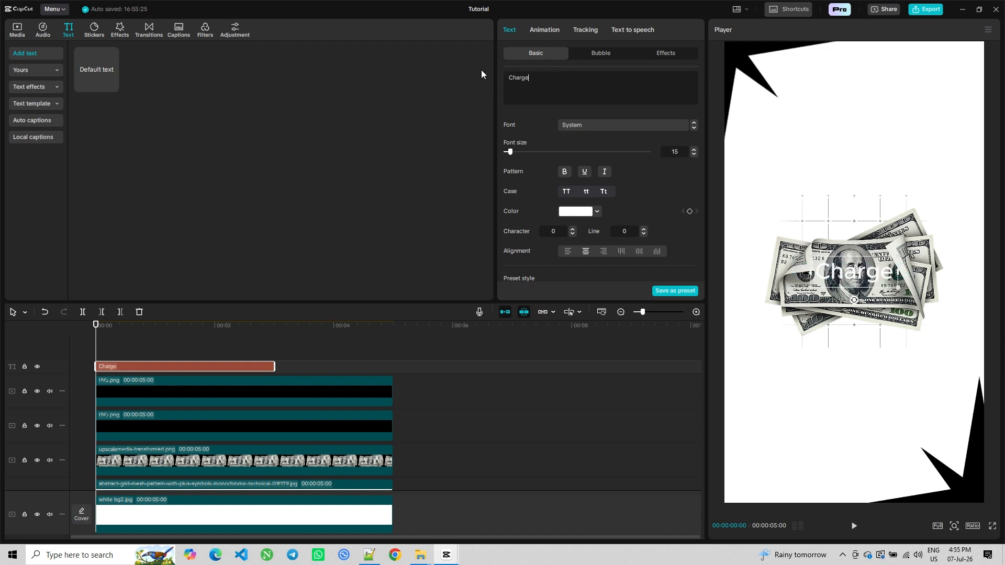
Search for Coolvetica and set the text's font to Coolvetica Regular
left_click(590, 126)
left_click(591, 142)
type("coolvetica")
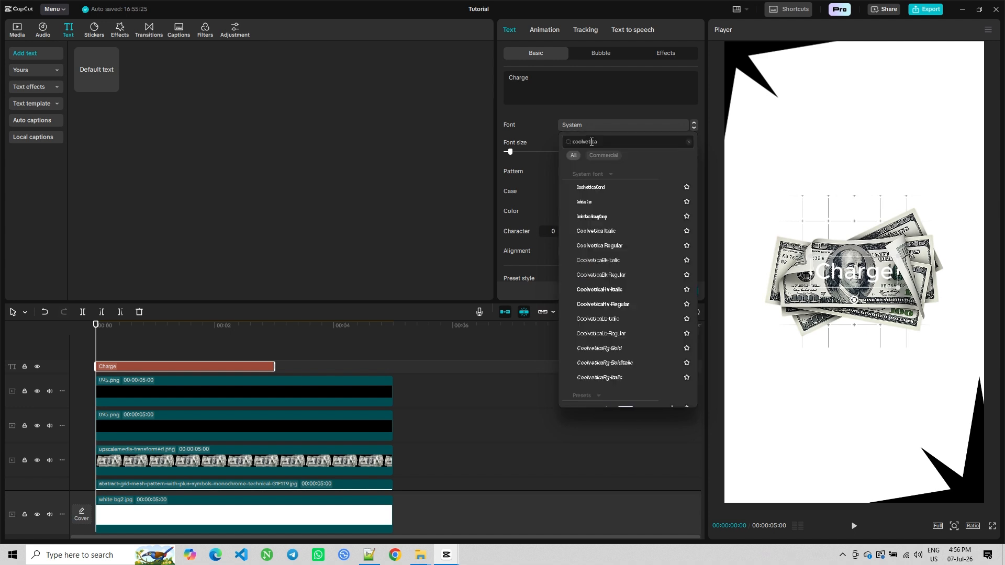
left_click(617, 247)
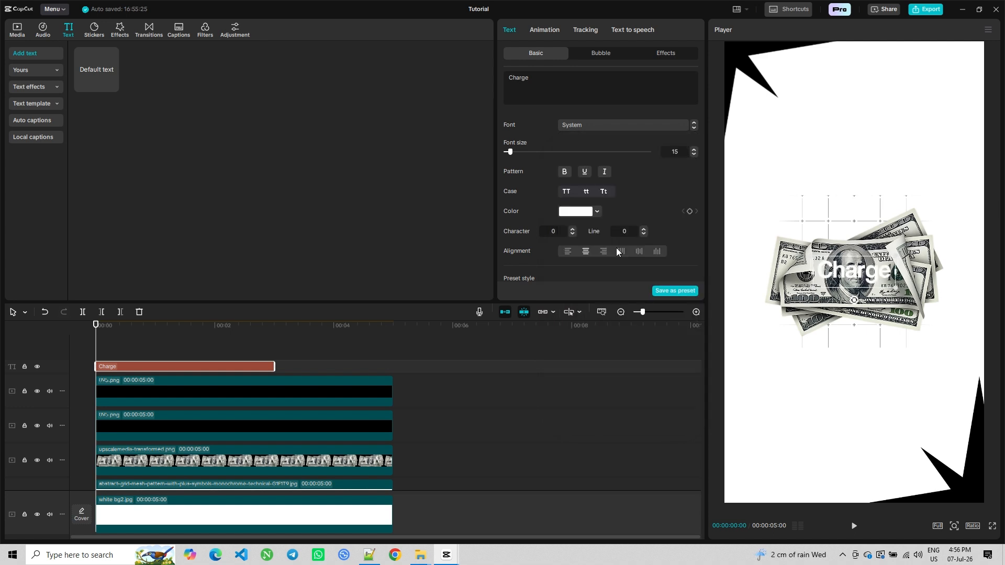
Set the text colour to black
left_click(598, 211)
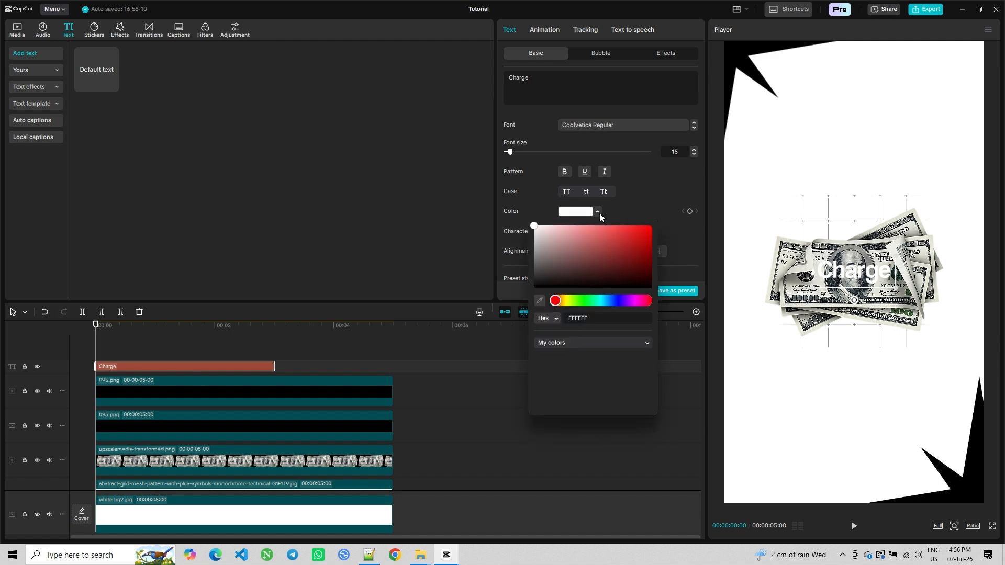
left_click_drag(588, 260, 582, 289)
left_click(616, 197)
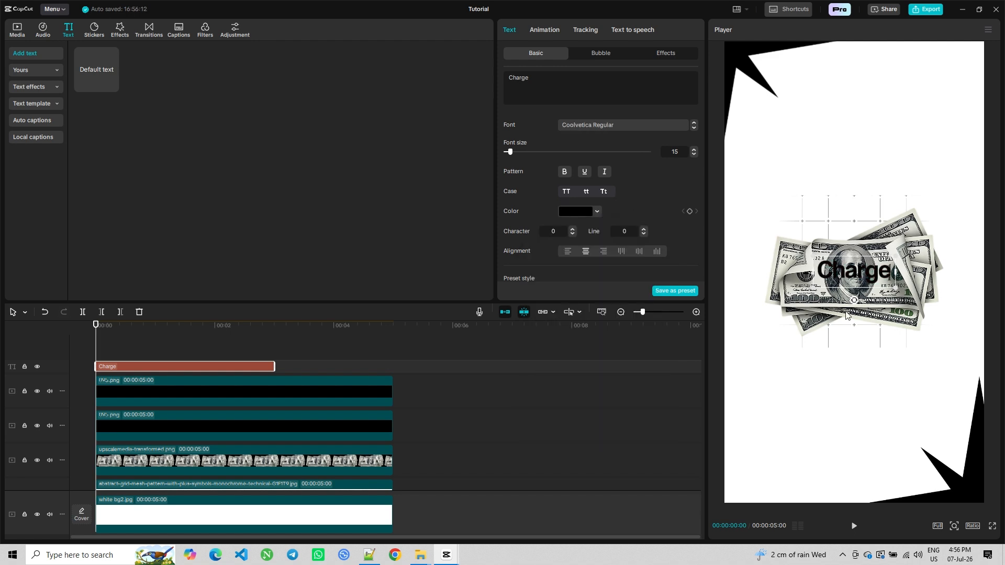
Move the Charge text below the money image and set its font size to 20
left_click_drag(850, 280, 851, 361)
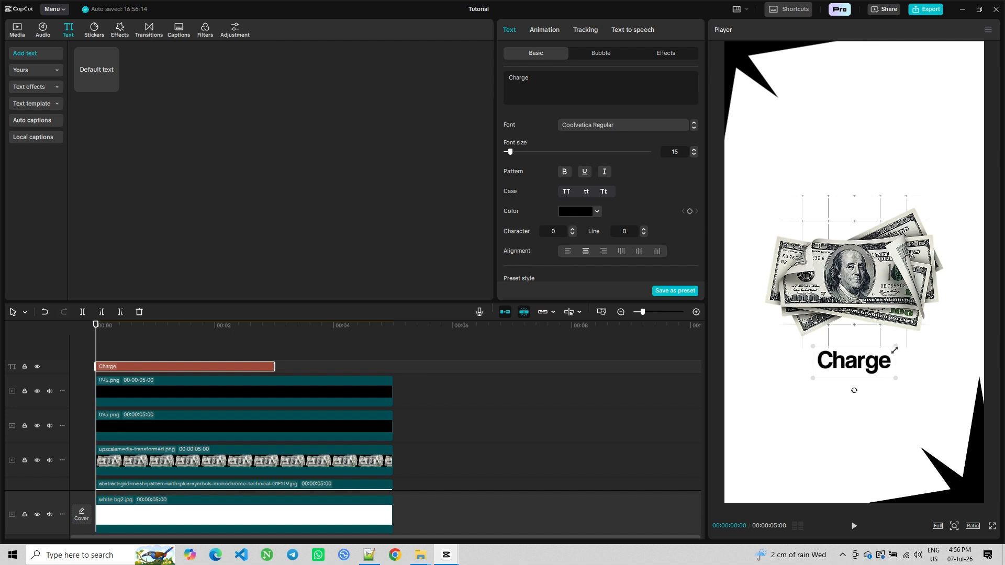
double_click(677, 152)
type("20")
key("Return")
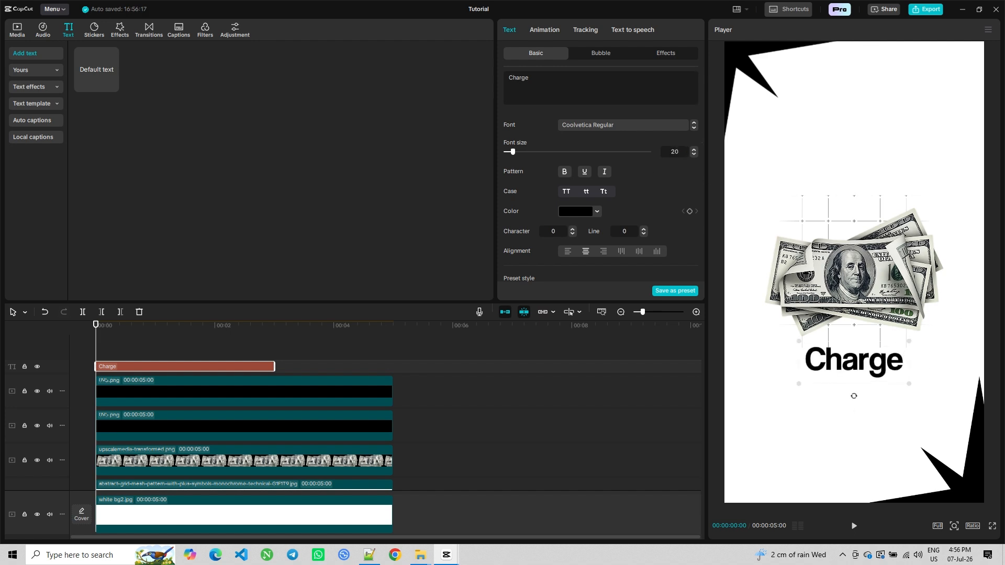
Scale the Charge text up slightly and lower it a little
left_click_drag(909, 342, 939, 337)
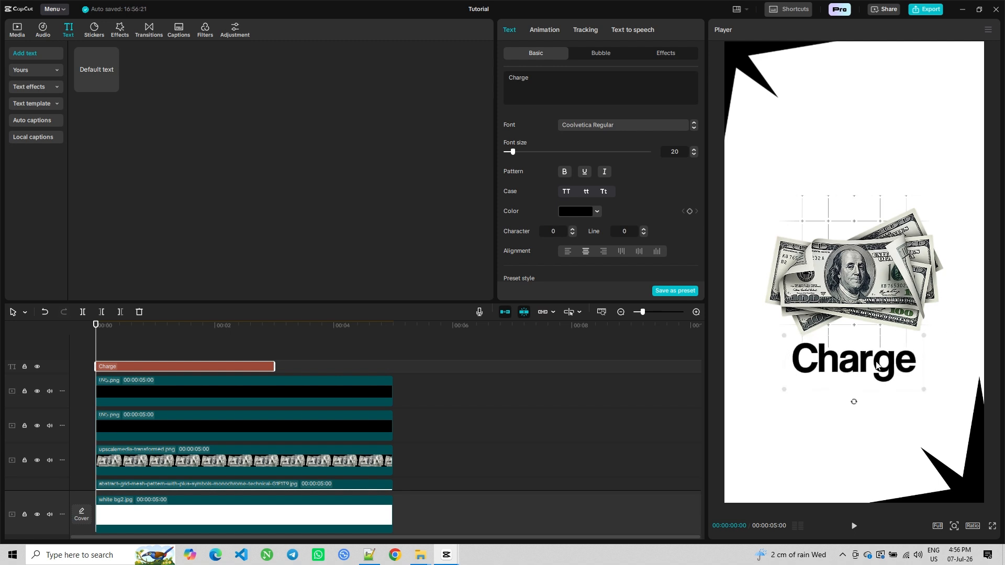
left_click_drag(860, 364, 861, 377)
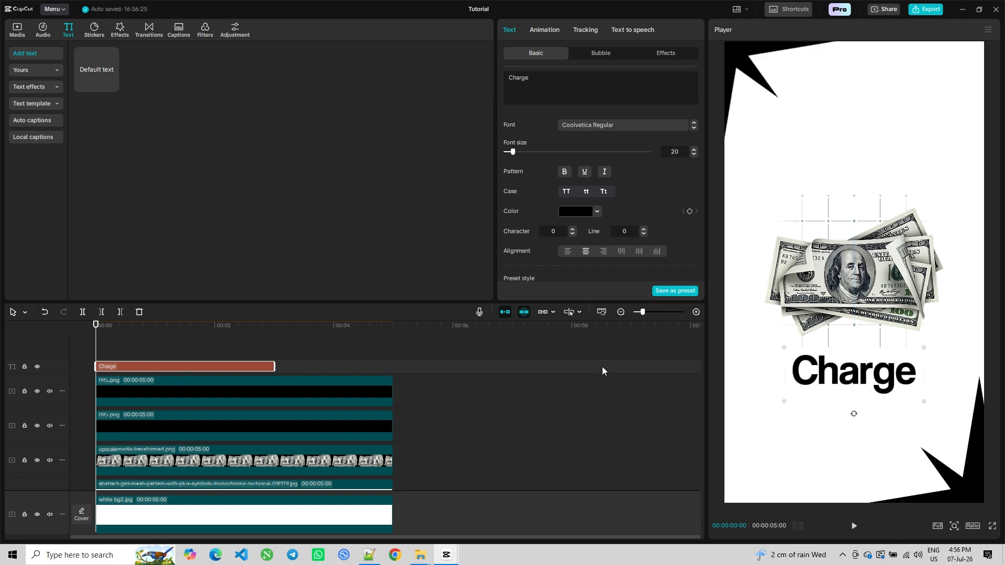
Add a new default text layer and change its text to "how am i"
left_click(115, 87)
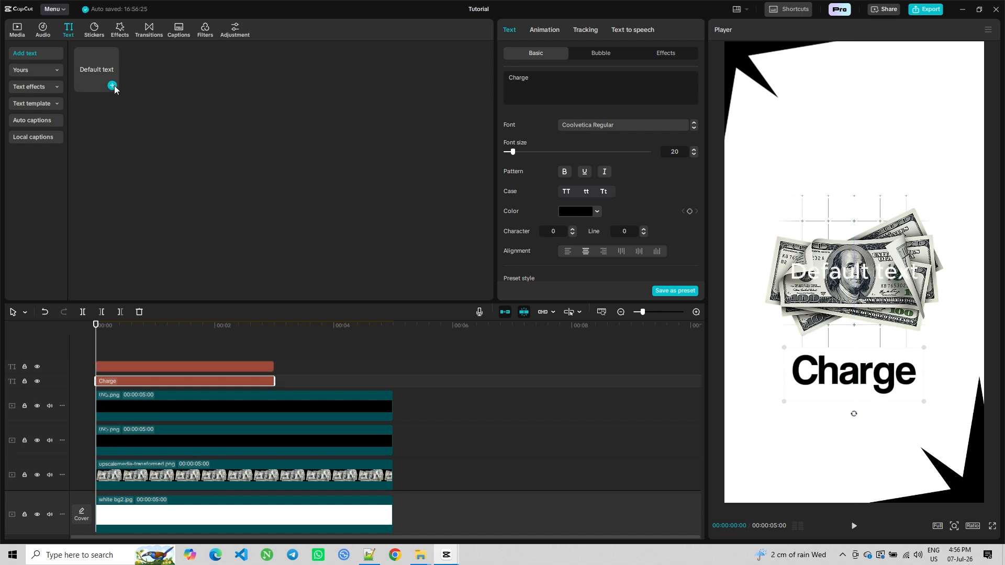
left_click(544, 87)
type("ho")
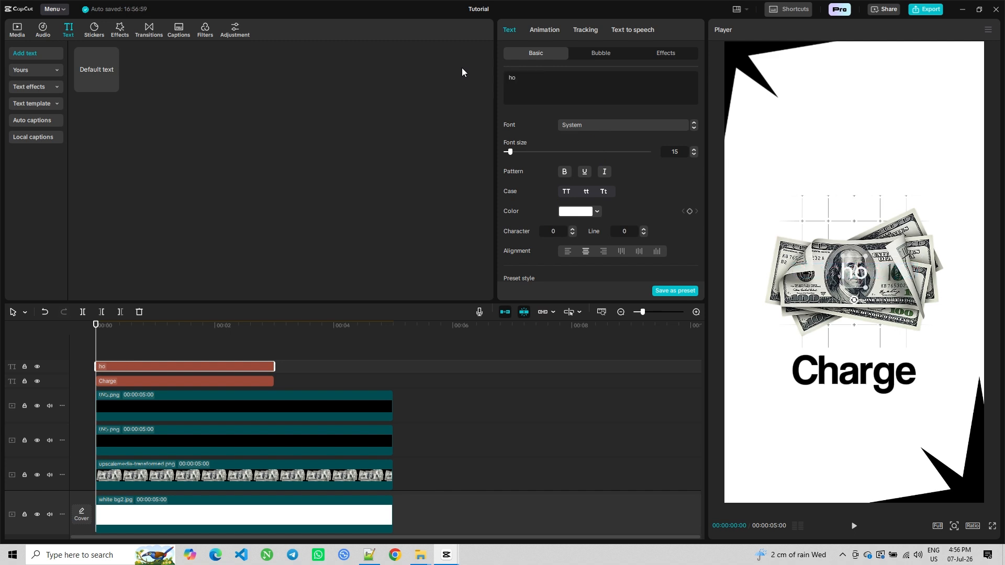
type("w am i")
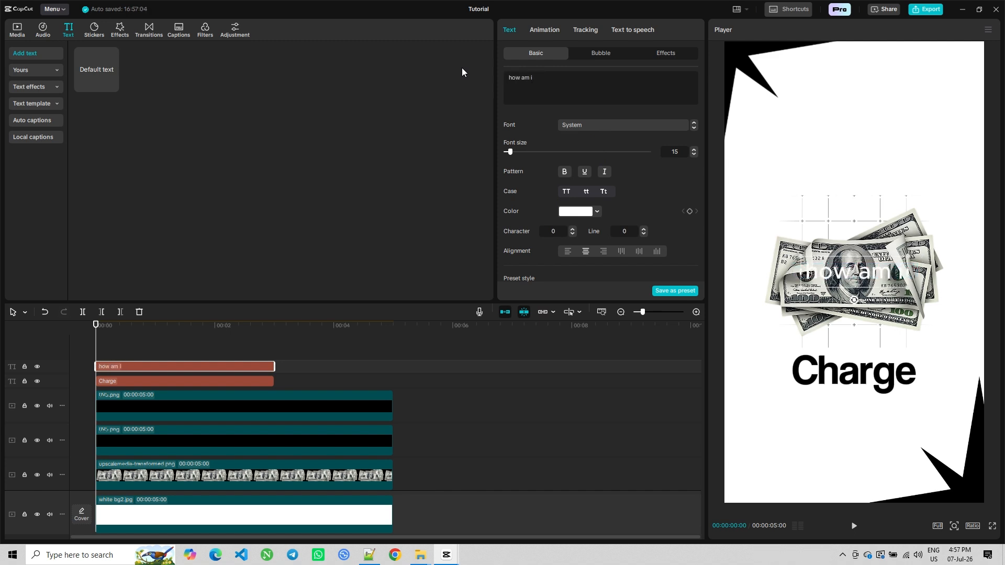
Search the fonts for "t" and set the new text's font to Tempting
left_click(585, 125)
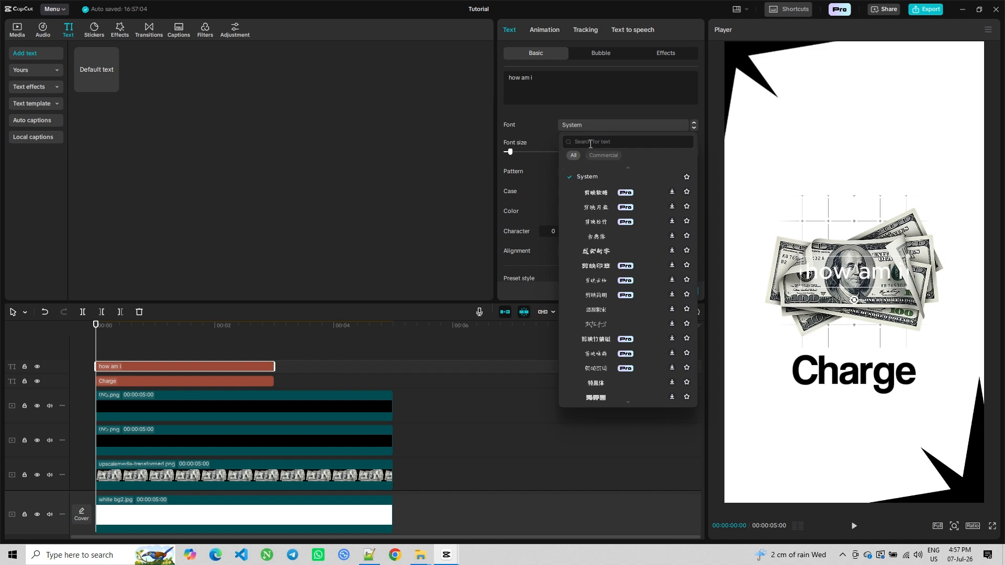
type("tempting")
key("Return")
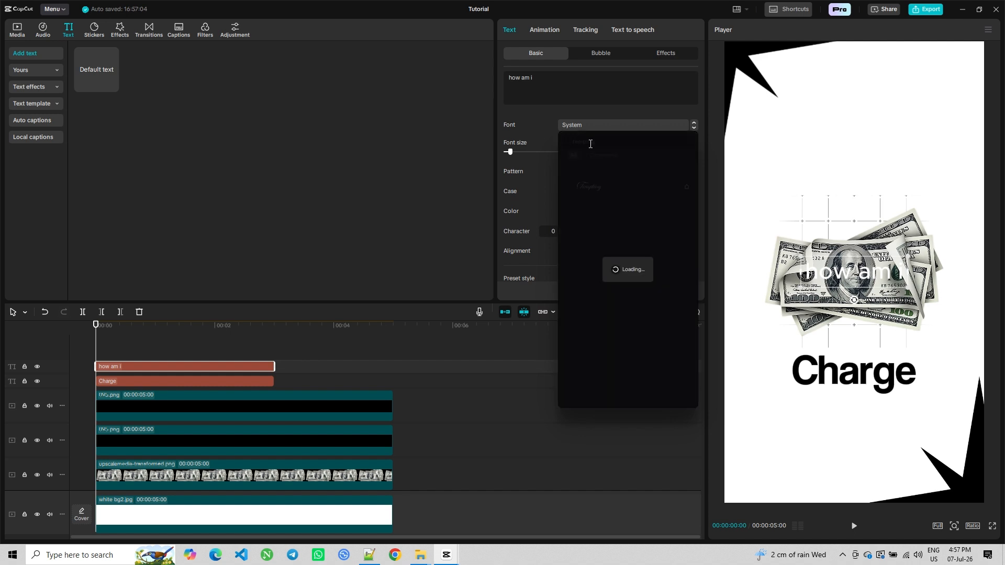
left_click(591, 191)
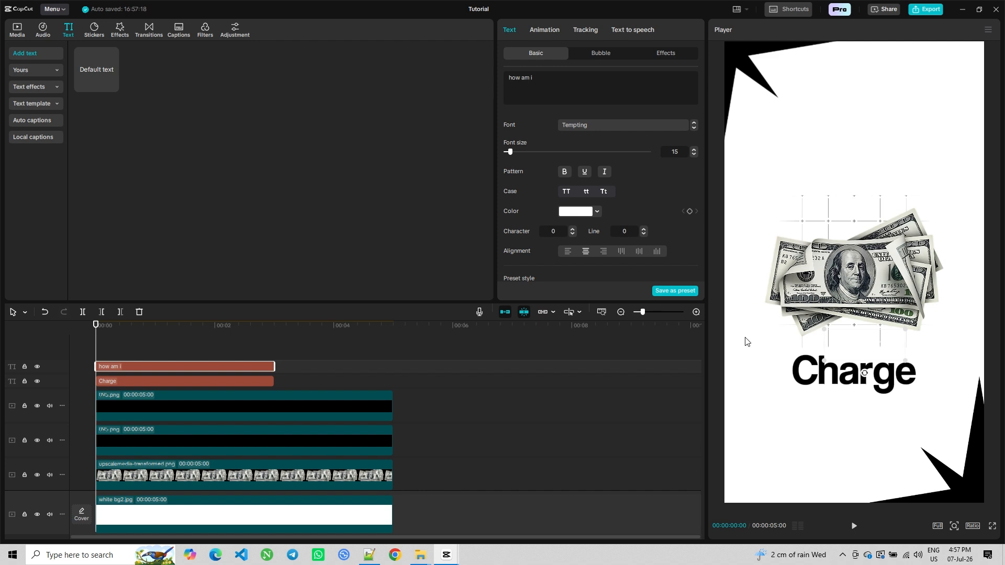
Set the "how am i" text colour to black and enlarge it slightly just above the Charge title
left_click(595, 214)
left_click(588, 287)
left_click(647, 185)
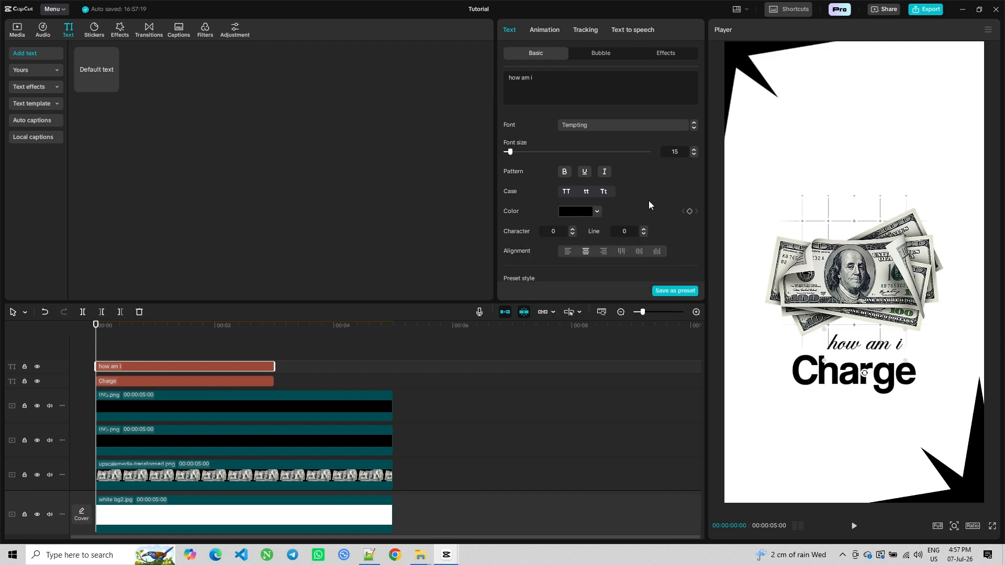
left_click_drag(905, 330, 882, 353)
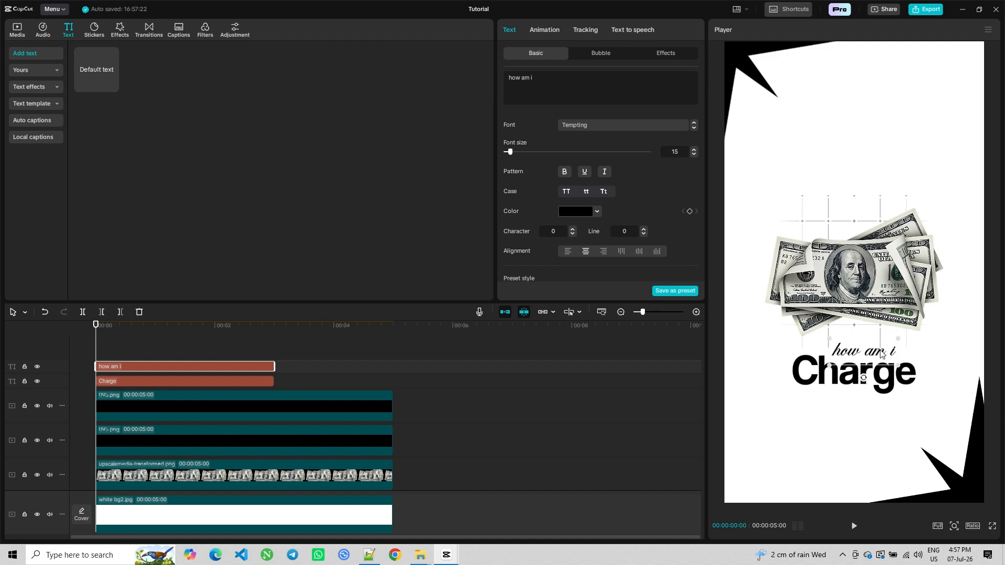
Add another default text layer and copy the three-line "It really comes down to your skills" paragraph from Notepad++
left_click(480, 464)
left_click(108, 83)
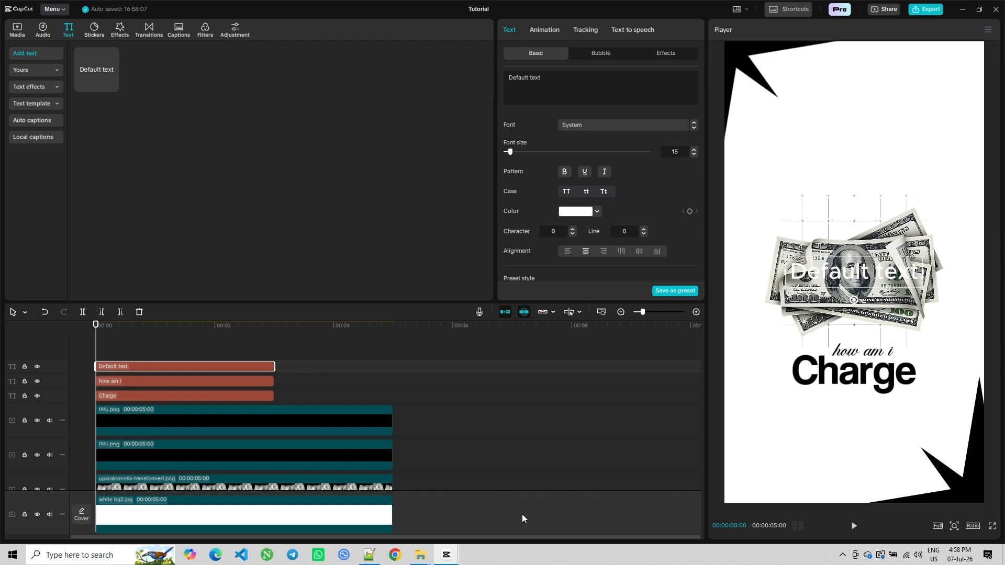
left_click(369, 554)
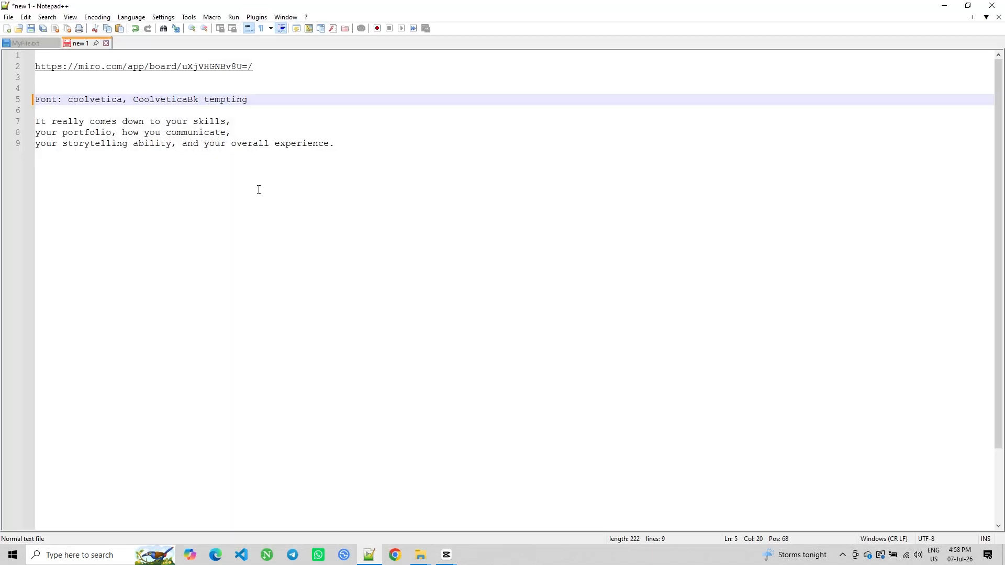
left_click_drag(349, 149, 5, 124)
key("ctrl+c")
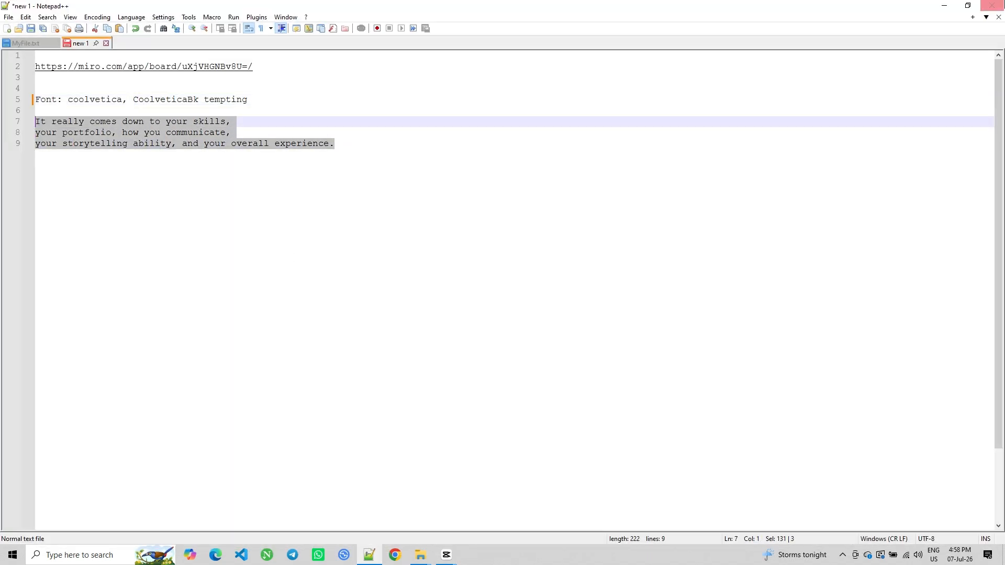
left_click(946, 6)
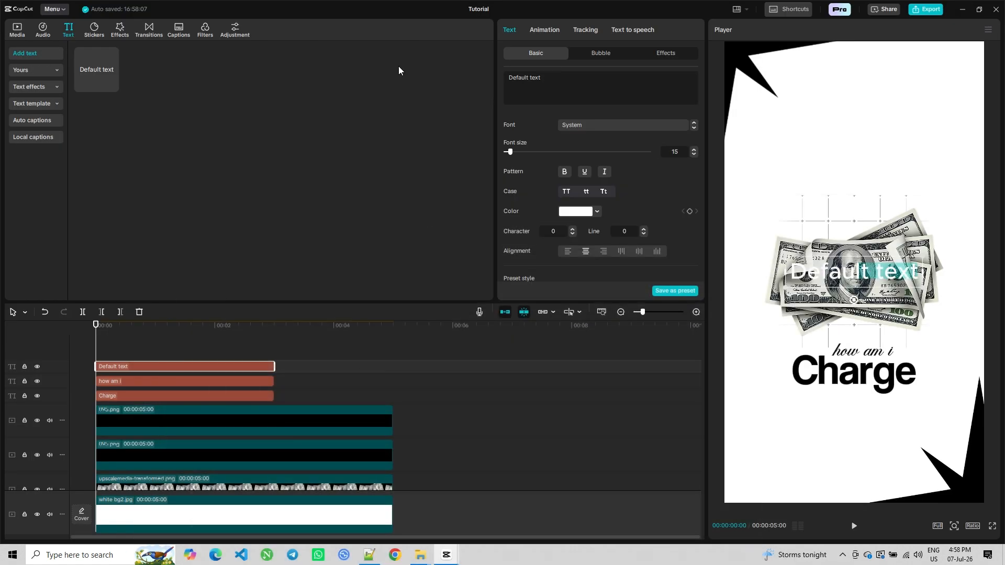
Replace the new text with the pasted paragraph, move it below the Charge title and set its colour to black
left_click(608, 101)
key("ctrl+a")
key("ctrl+v")
left_click_drag(844, 278, 849, 427)
left_click(597, 214)
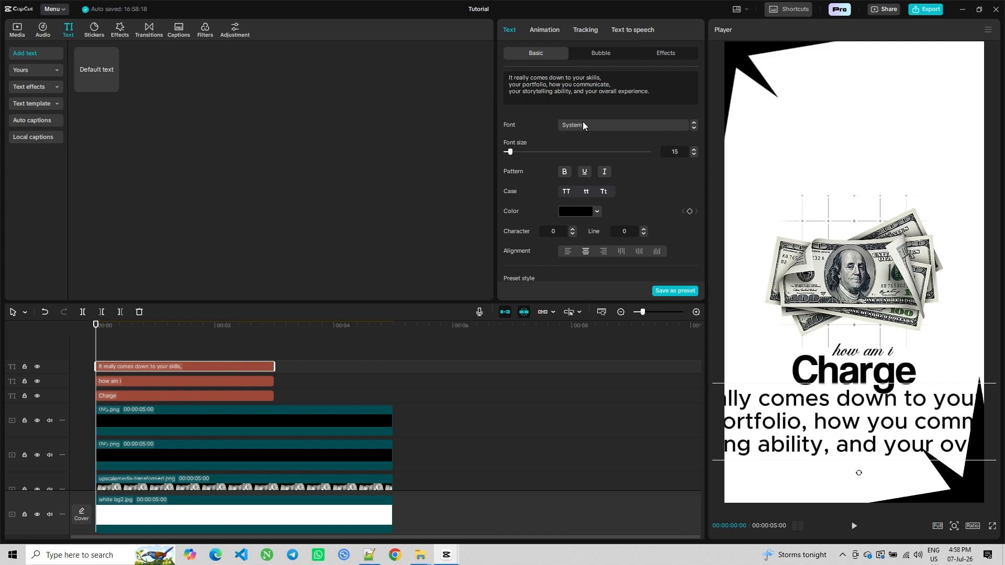
Search for coolvetica and set the paragraph's font to CoolveticaBk-Regular
left_click(583, 125)
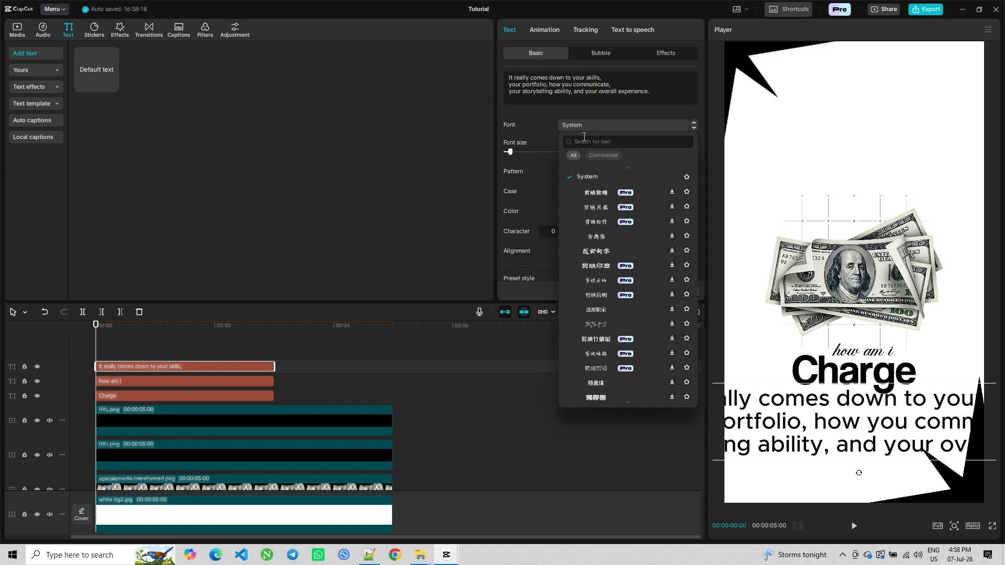
type("coolvetica")
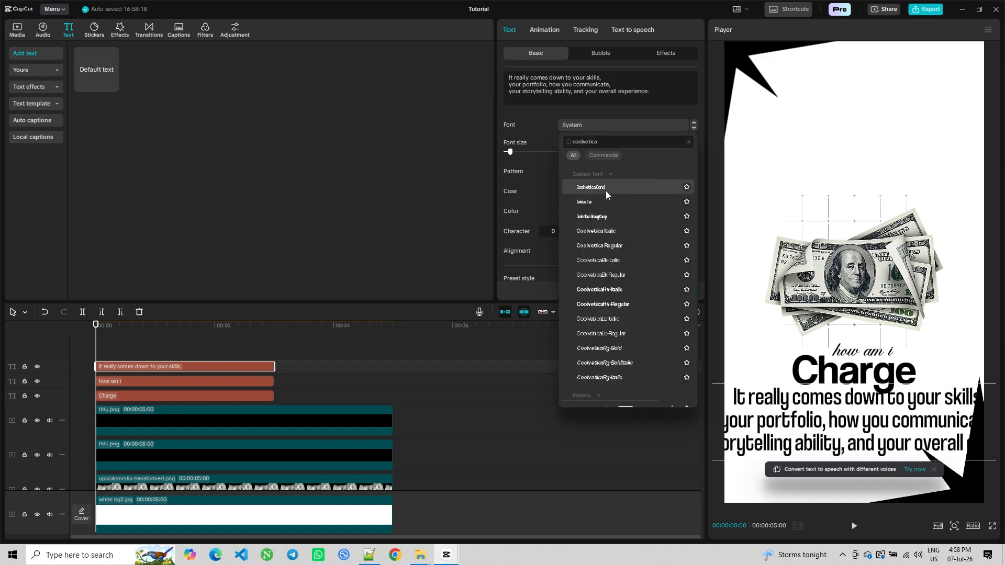
left_click(623, 277)
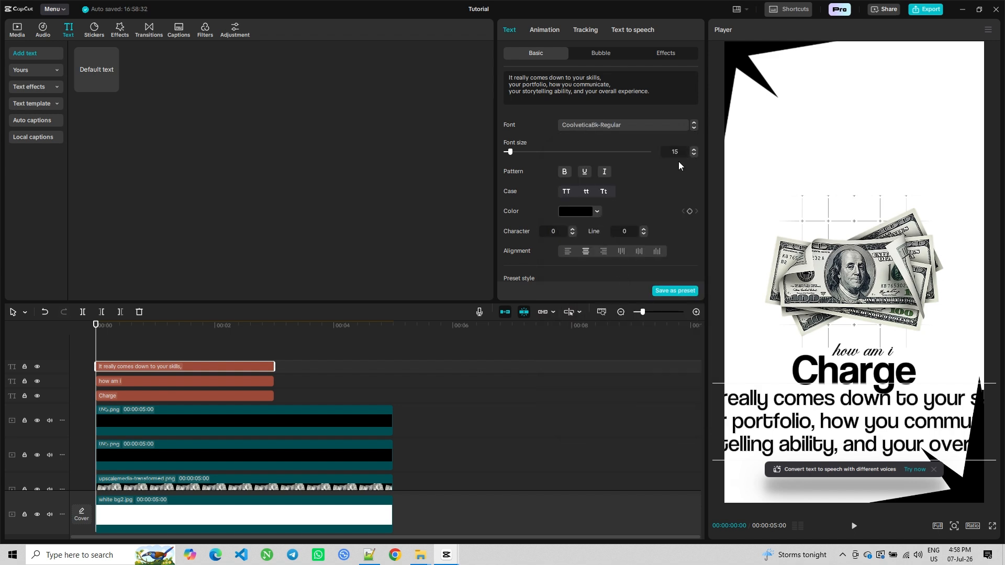
Reposition and resize the paragraph's text box so it sits centred under the Charge title
left_click_drag(800, 424, 913, 422)
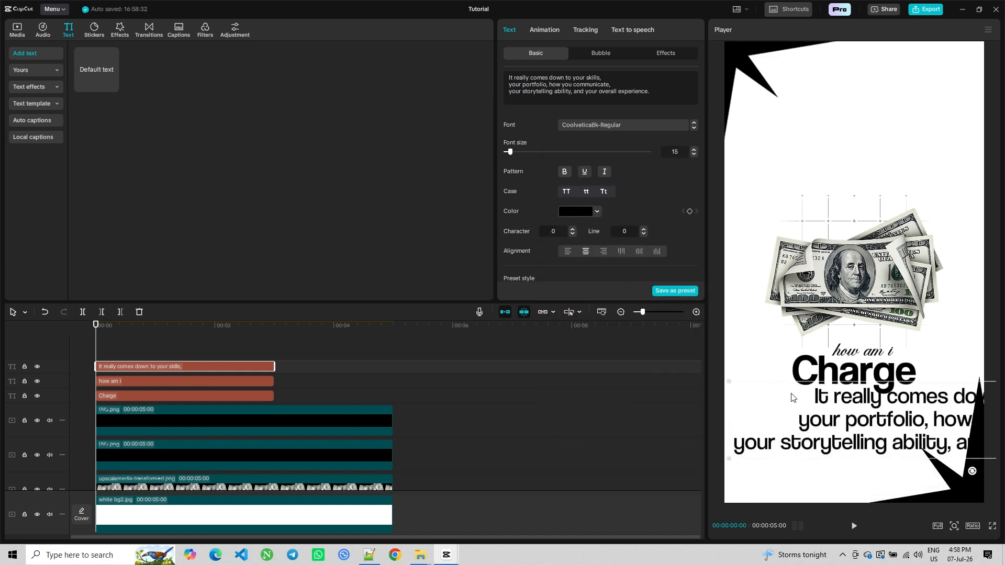
left_click_drag(729, 382, 830, 399)
left_click_drag(937, 420, 837, 423)
Set the paragraph's font size to 10 and lower it slightly
left_click(680, 152)
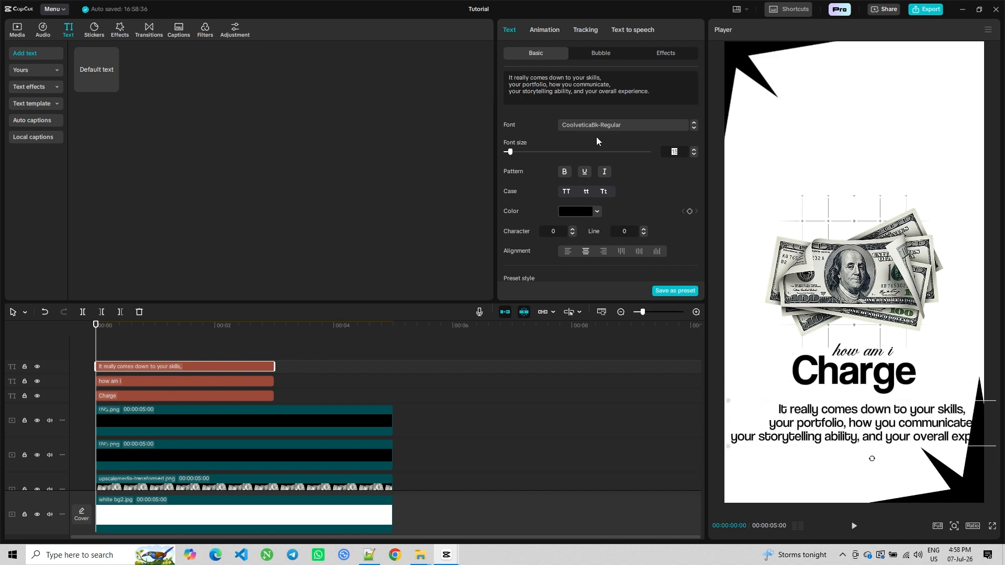
type("10")
key("Return")
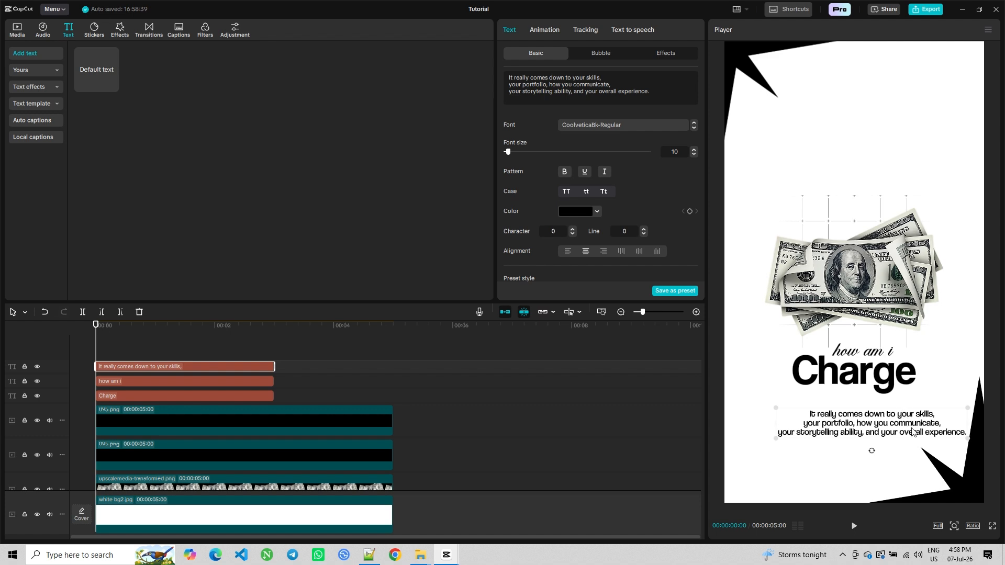
left_click_drag(910, 430, 888, 445)
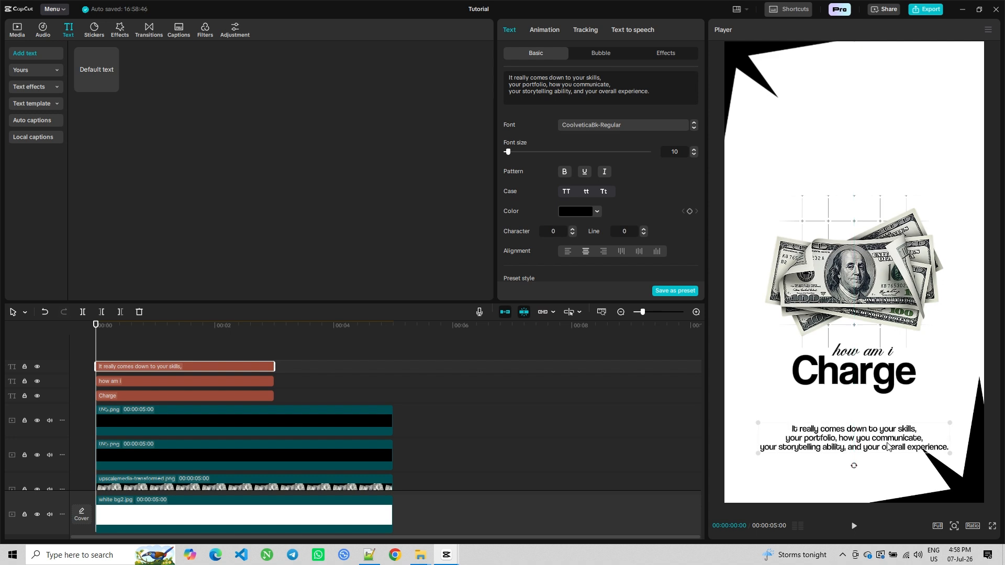
Add the 04.png barcode image from the media library to the timeline as a new top track
left_click(101, 344)
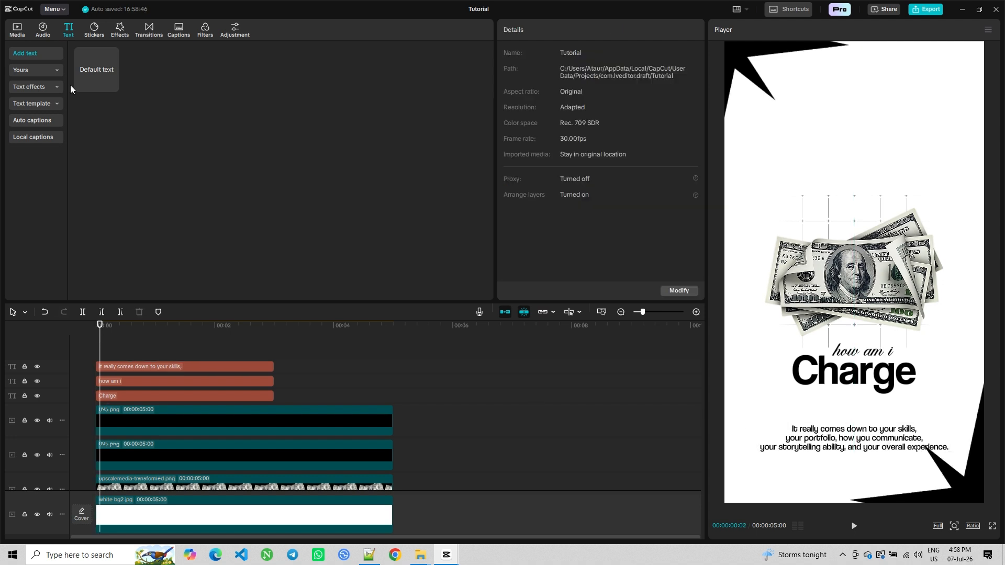
left_click(21, 35)
left_click_drag(191, 100, 104, 332)
left_click_drag(232, 384, 230, 381)
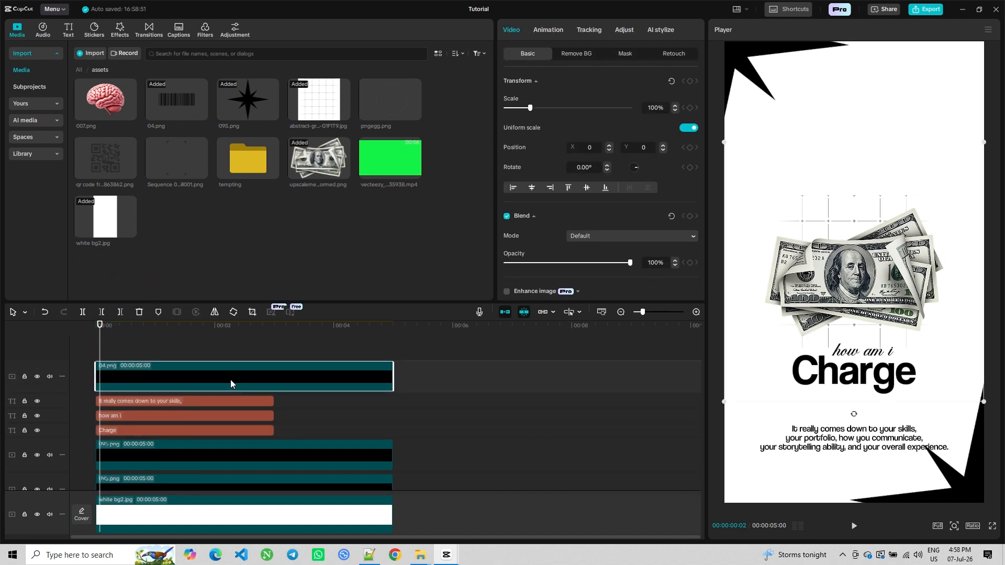
Move the barcode image to the upper-right corner and shrink it to about 29% scale
left_click_drag(842, 276, 851, 164)
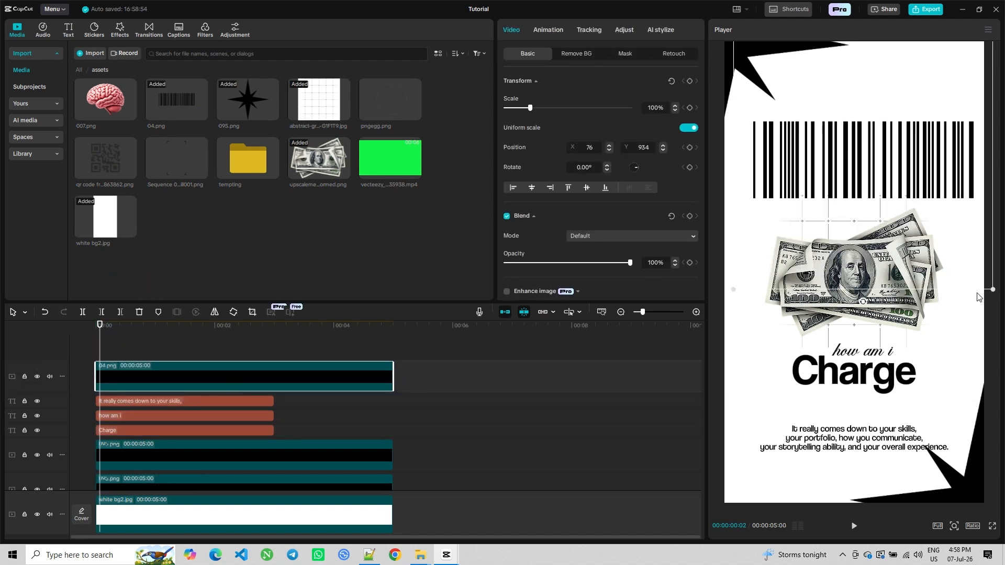
left_click_drag(949, 264, 919, 83)
left_click_drag(919, 82, 920, 84)
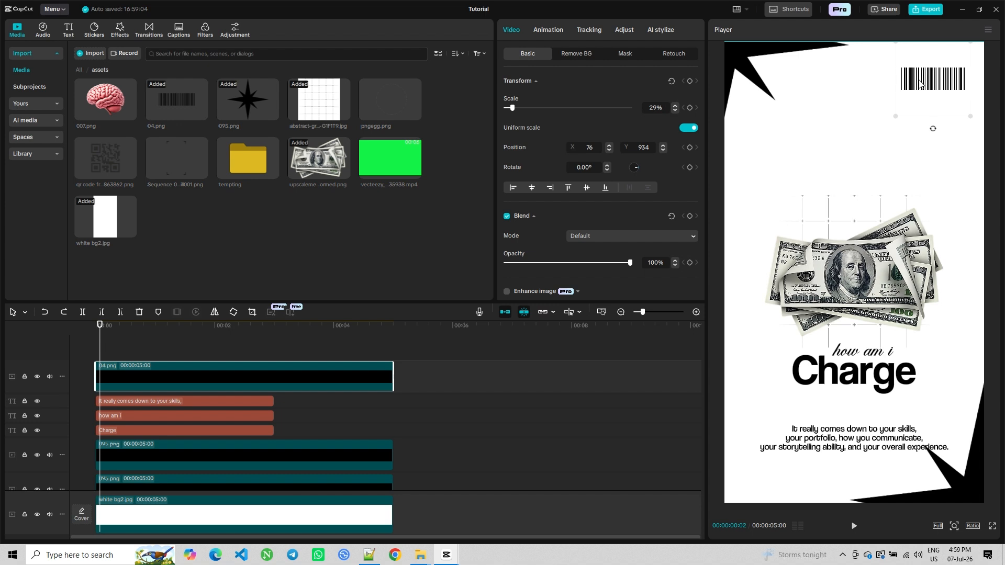
Move the barcode clip's track below the text tracks in the timeline
left_click_drag(149, 404, 141, 446)
mouse_move(101, 349)
left_mouse_down()
mouse_move(121, 352)
mouse_move(65, 347)
mouse_move(243, 361)
mouse_move(92, 352)
left_mouse_up()
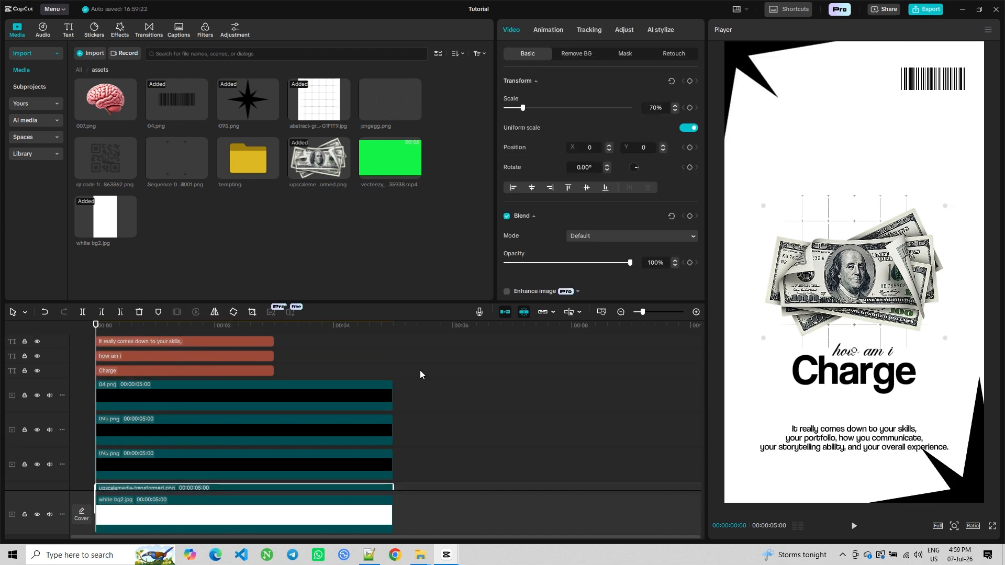
Select the lower clips and trim them so they end at about 3 seconds
left_click_drag(419, 369, 375, 422)
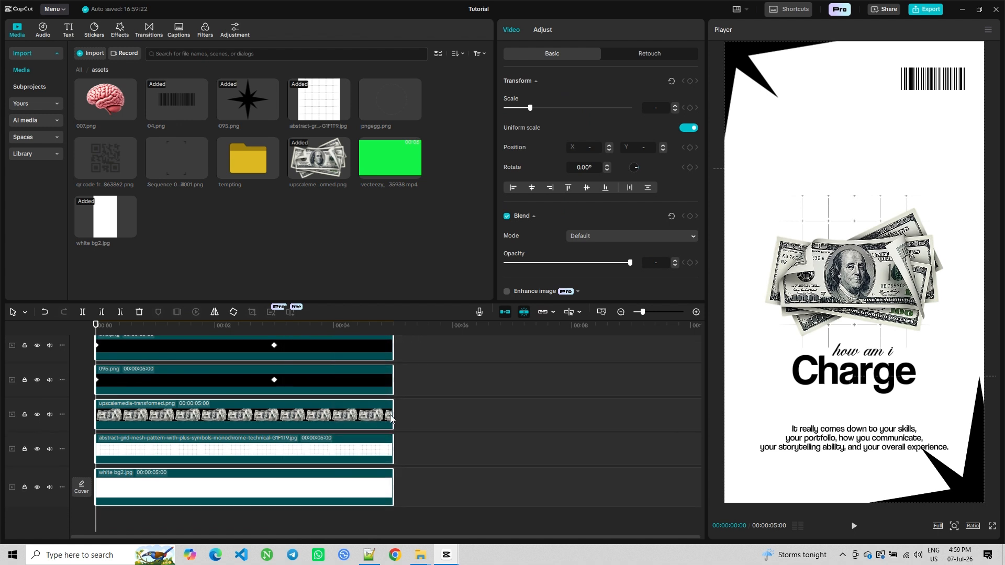
left_click_drag(393, 388, 276, 387)
left_click(188, 530)
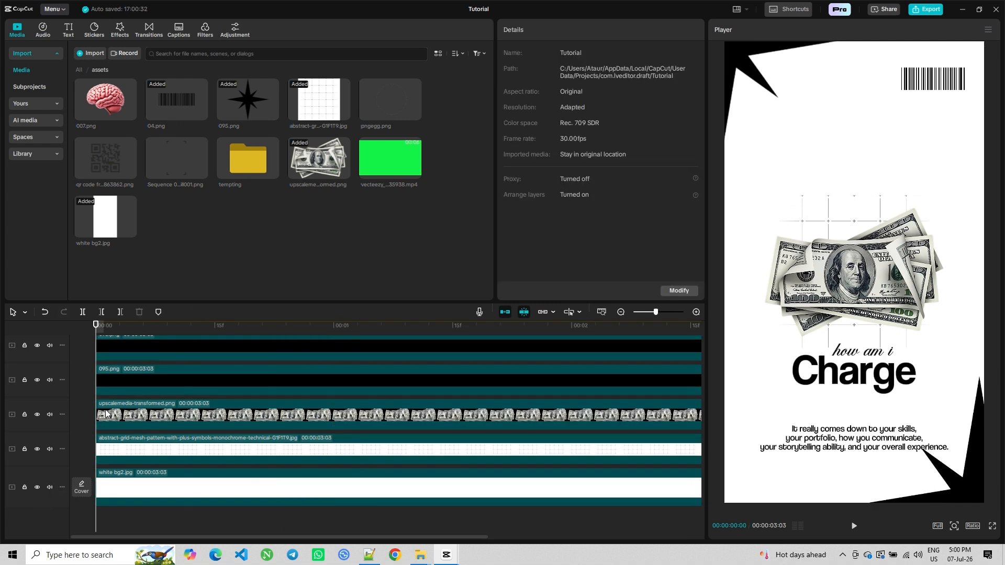
Rotate the money image to -5° and add a transform keyframe at the start
left_click(106, 413)
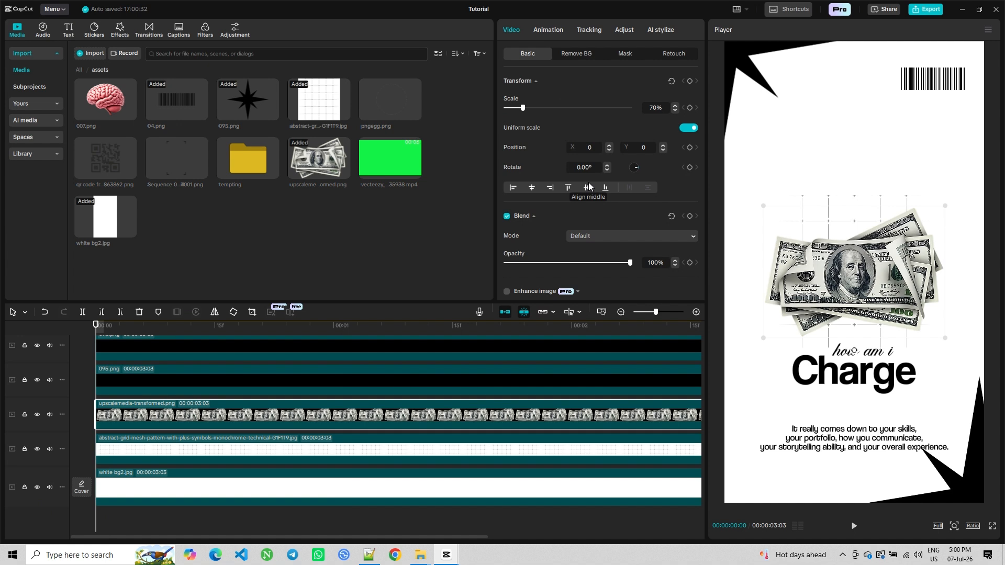
key("Return")
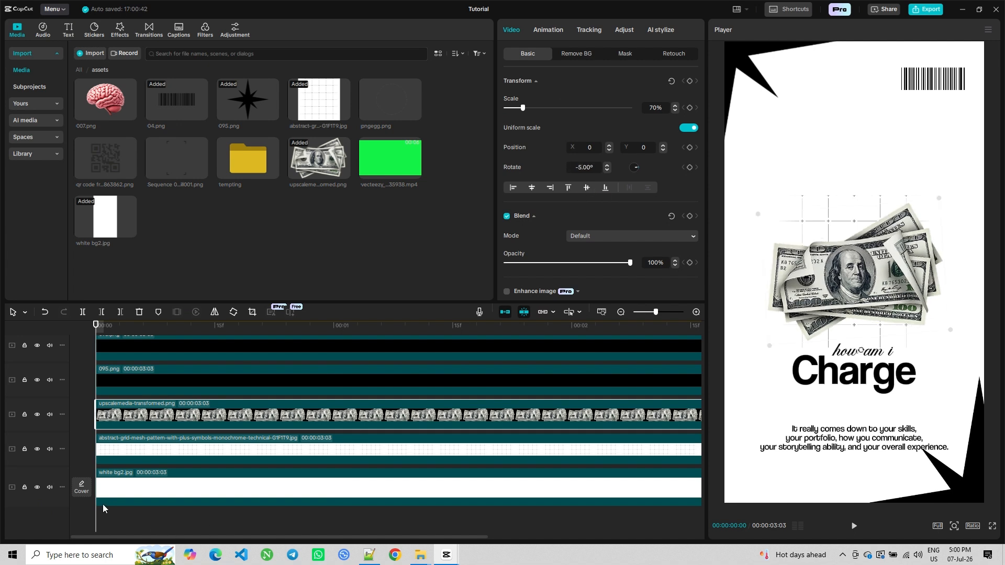
left_click(690, 81)
Add a second keyframe at 1 second with the money image's rotation at 0°, then return to the start
left_click_drag(98, 517, 337, 511)
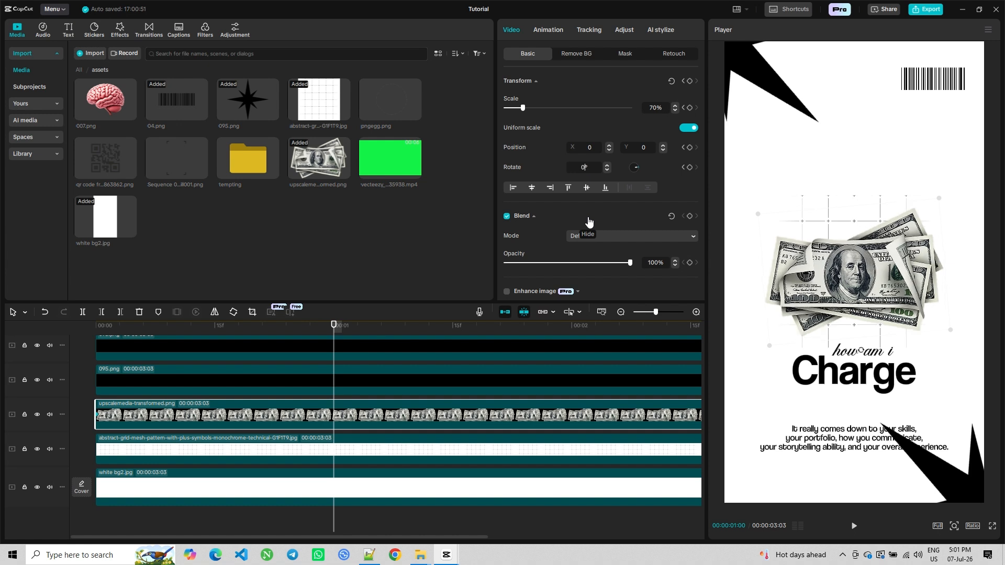
left_click(175, 518)
key("Home")
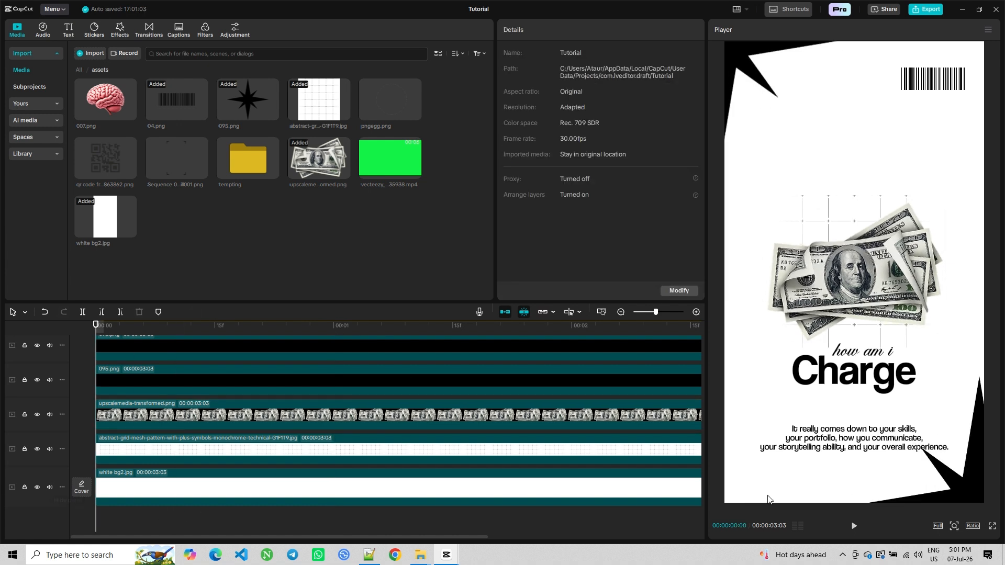
Play back the clip in the preview
left_click(852, 533)
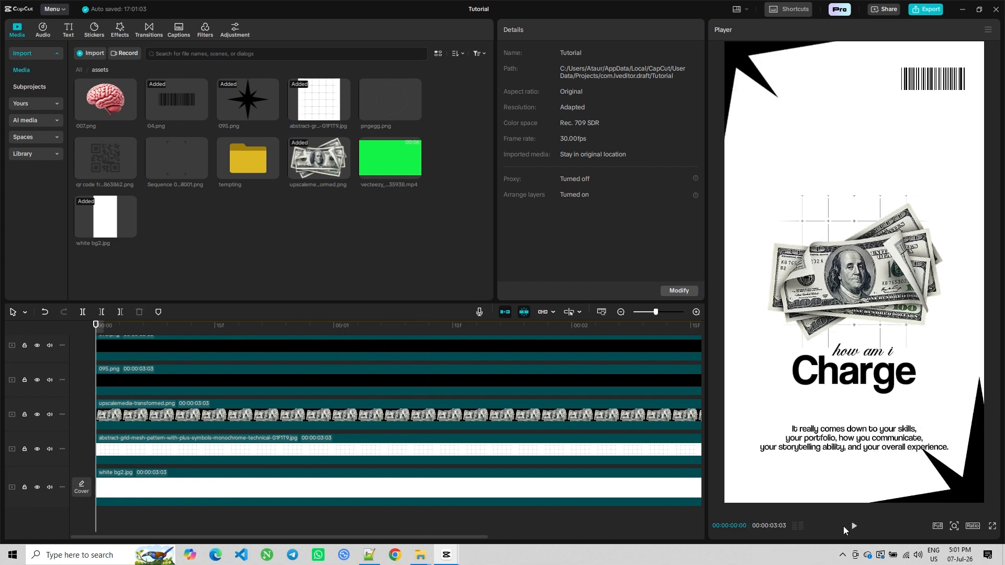
left_click(844, 528)
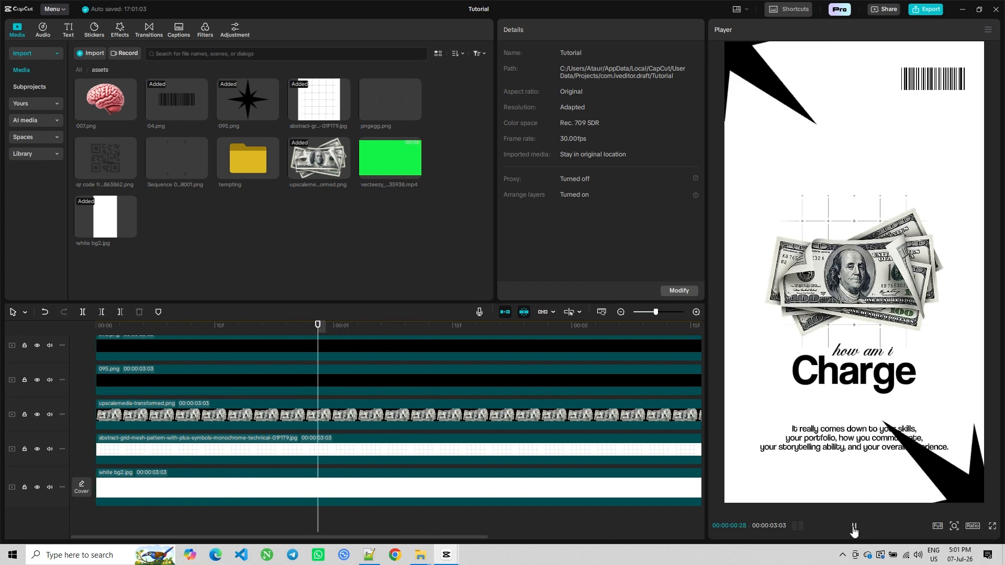
left_click(852, 527)
Select the star, money, barcode and text layers and combine them into a compound clip
left_click_drag(489, 343, 430, 475)
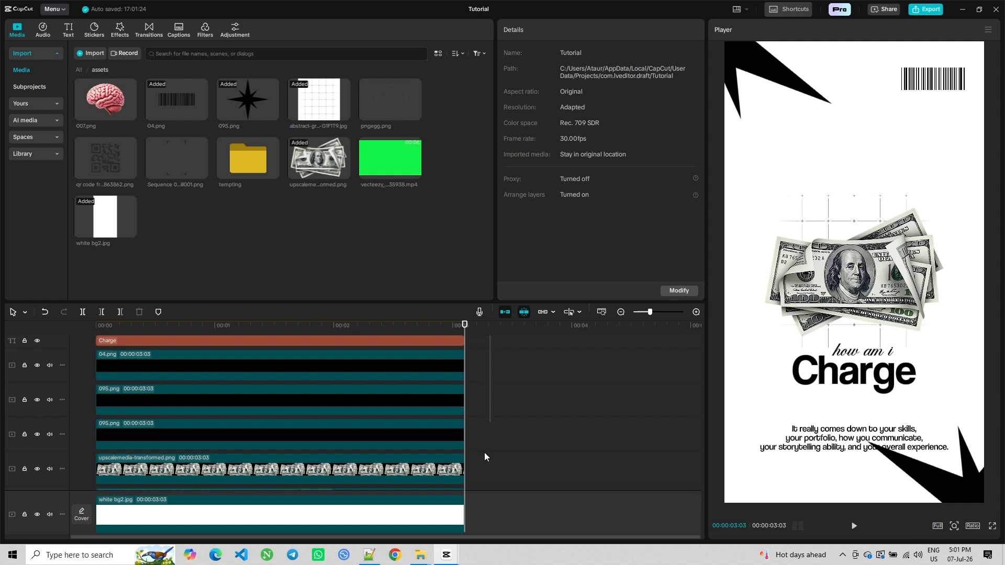
scroll(544, 450, "down", 2)
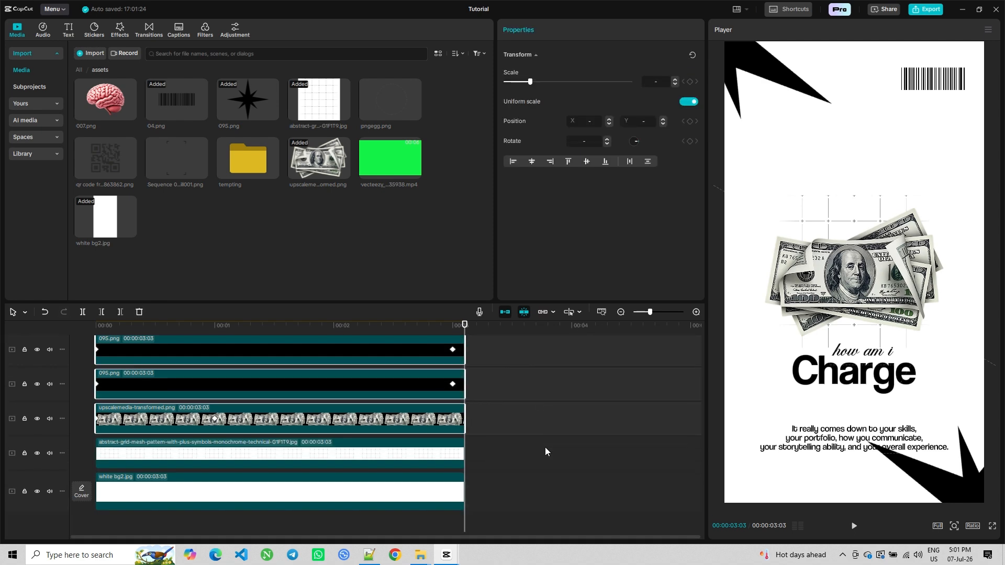
right_click(412, 421)
left_click(431, 414)
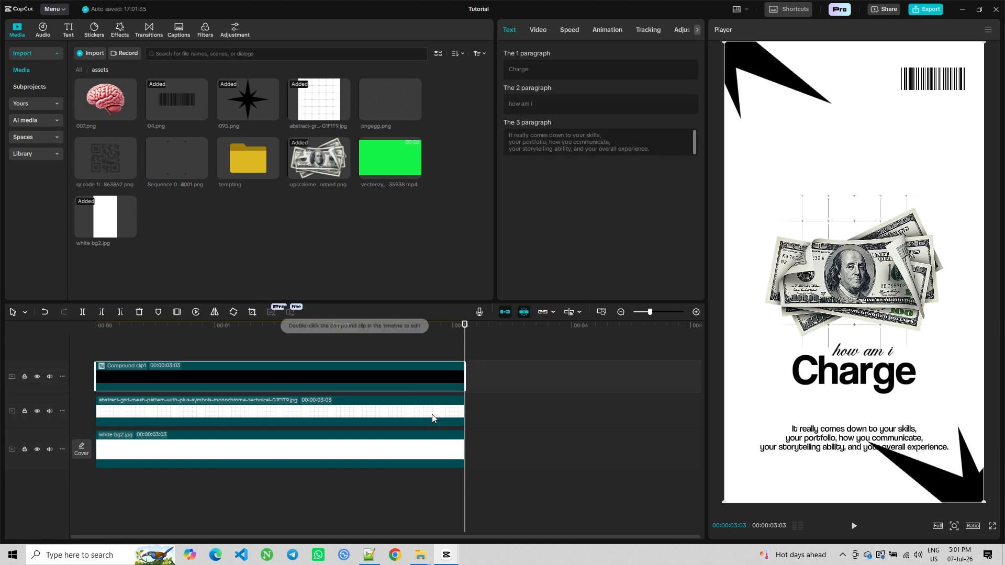
left_click(115, 498)
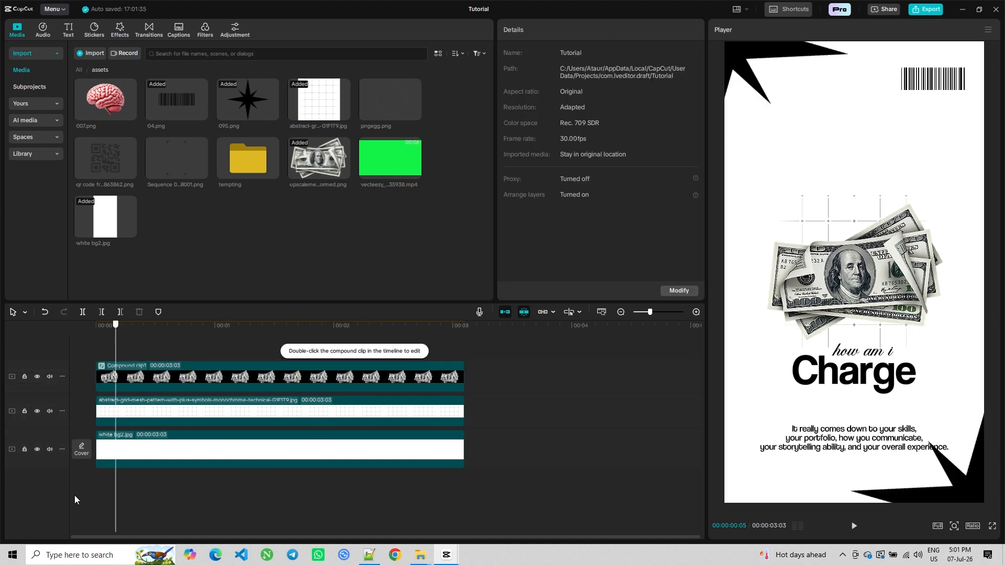
Select the compound clip and set its scale to 125% at the start of the timeline
left_click(162, 382)
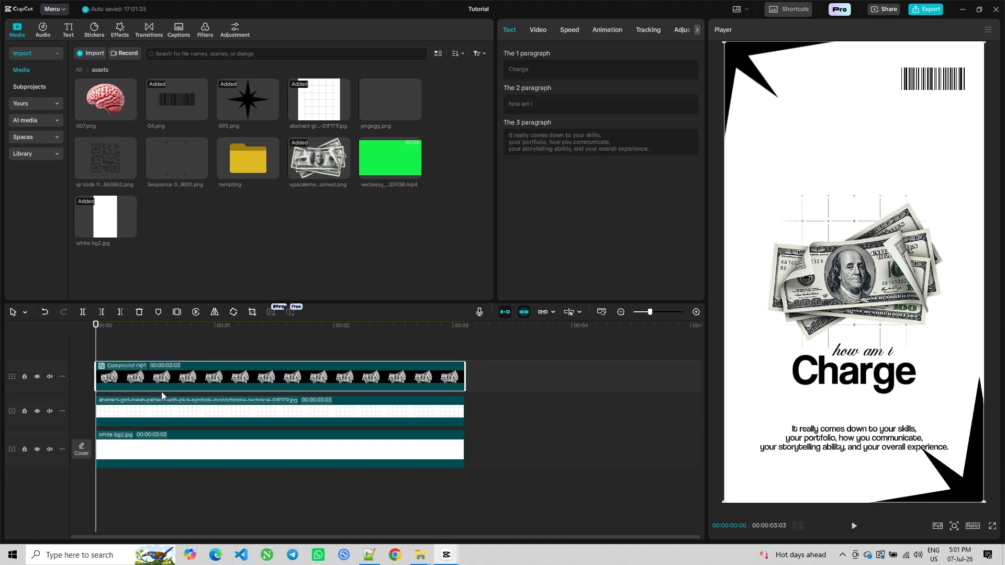
left_click(539, 30)
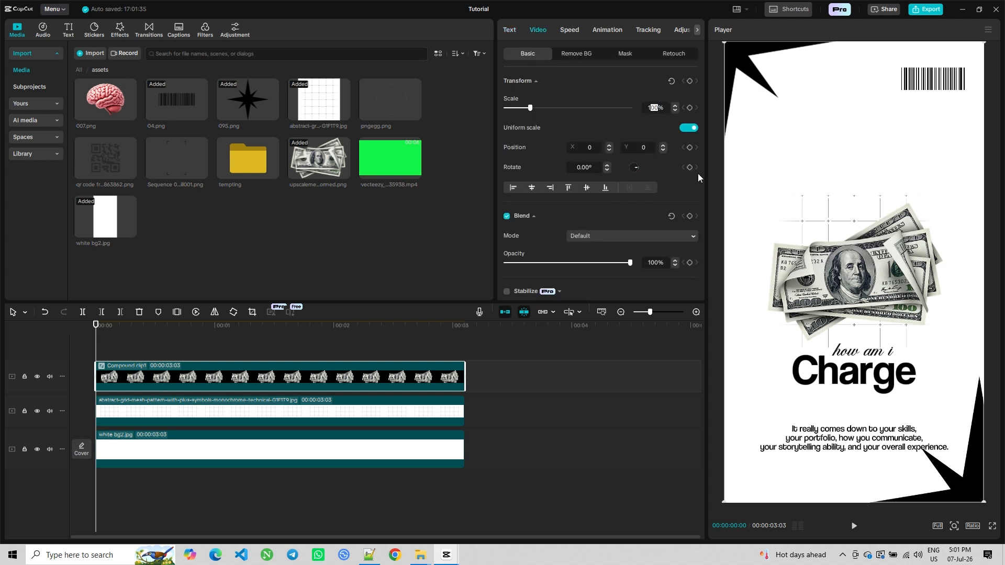
type("25")
key("Return")
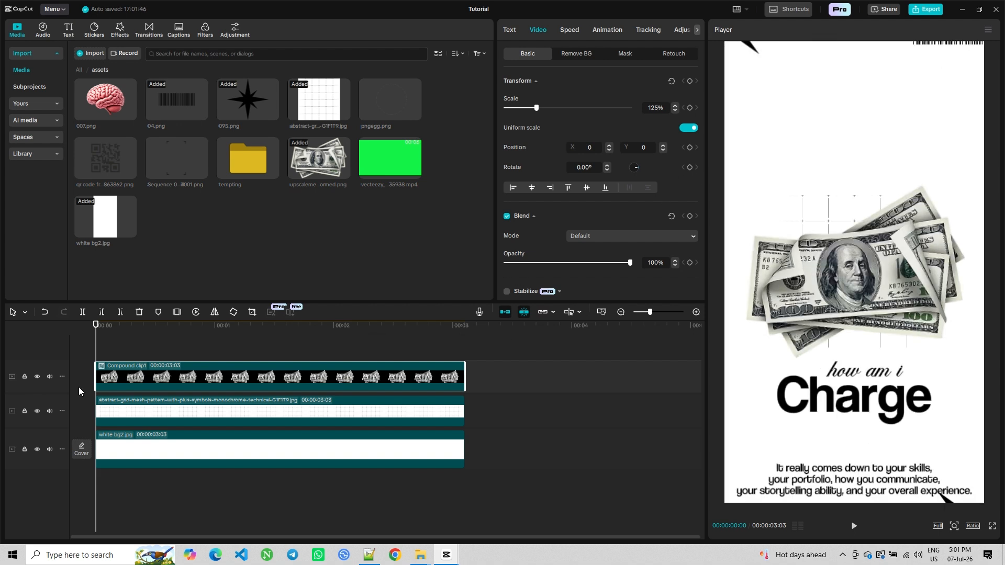
Move to 2 seconds and set the compound clip's scale to 105%
left_click_drag(98, 353, 334, 351)
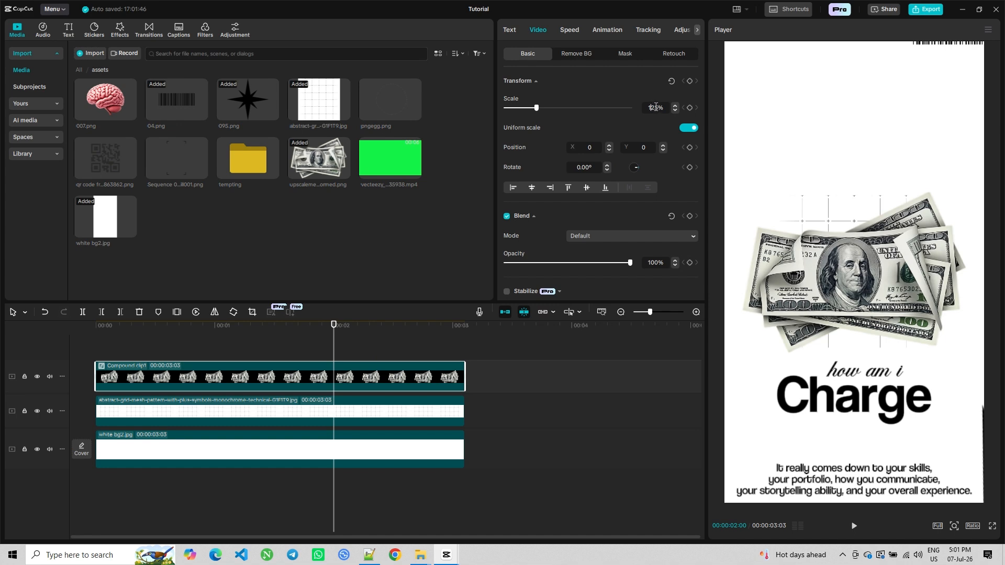
key("Return")
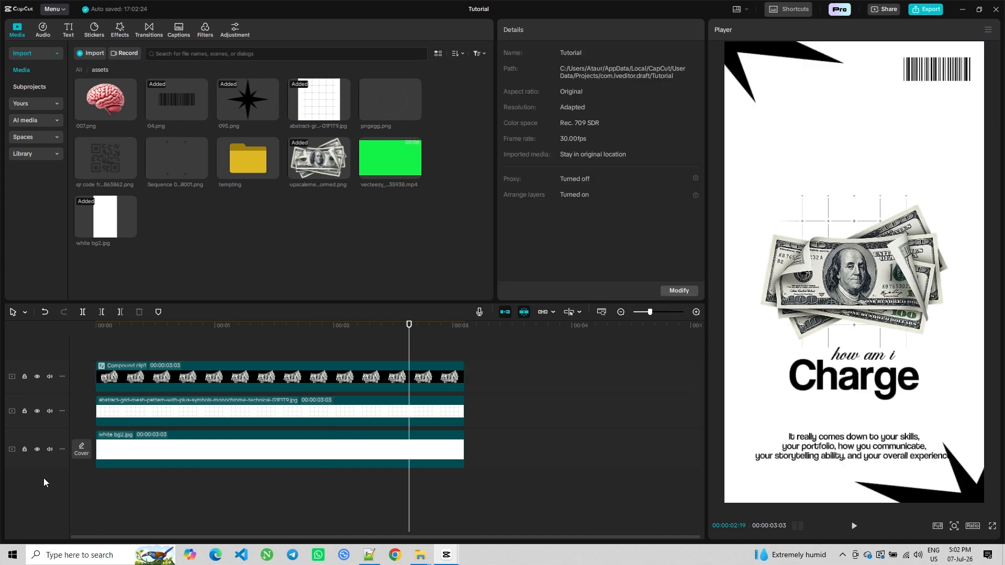
Play back the clip to preview the compound clip's scale animation
left_click(167, 327)
left_click(183, 375)
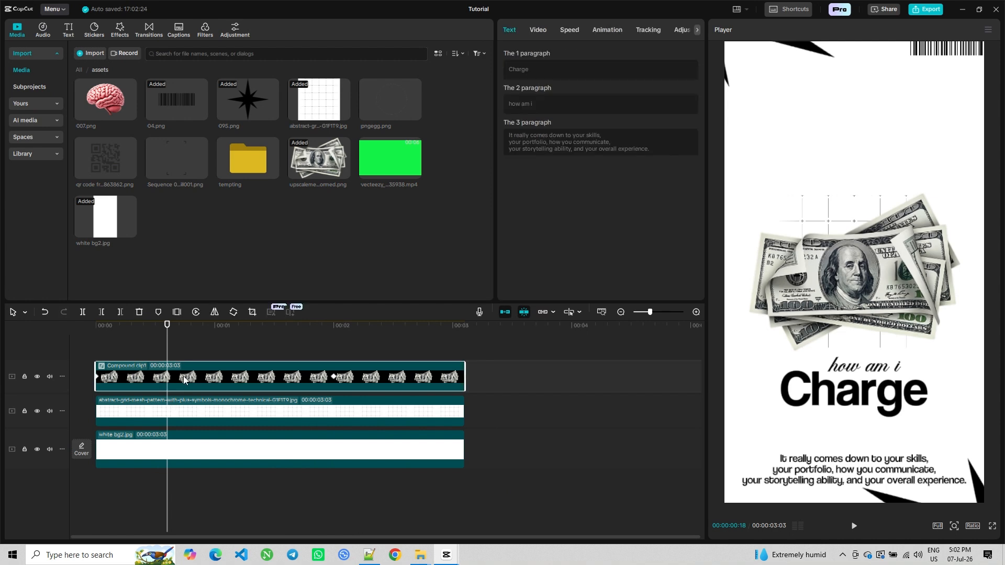
left_click(333, 377)
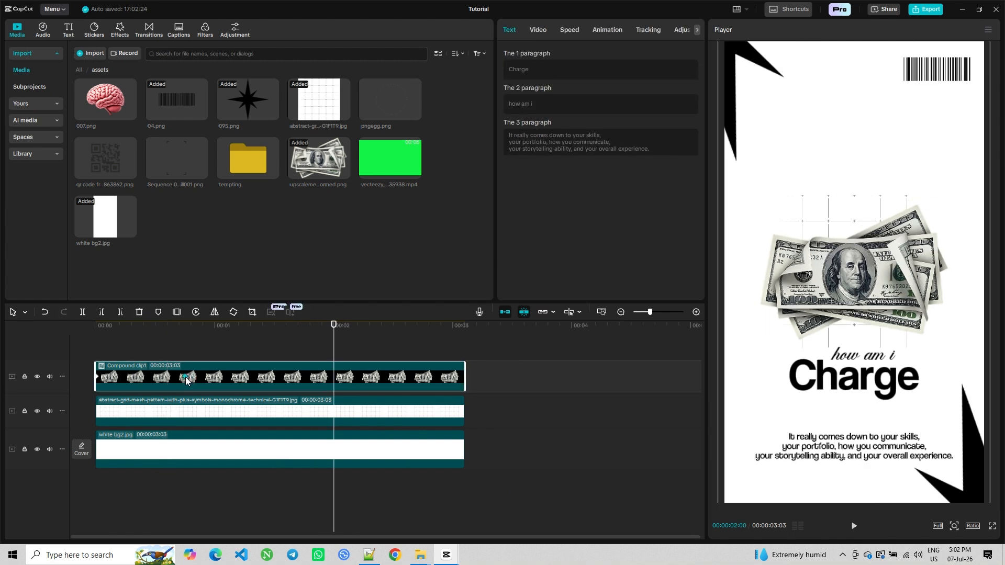
left_click(152, 503)
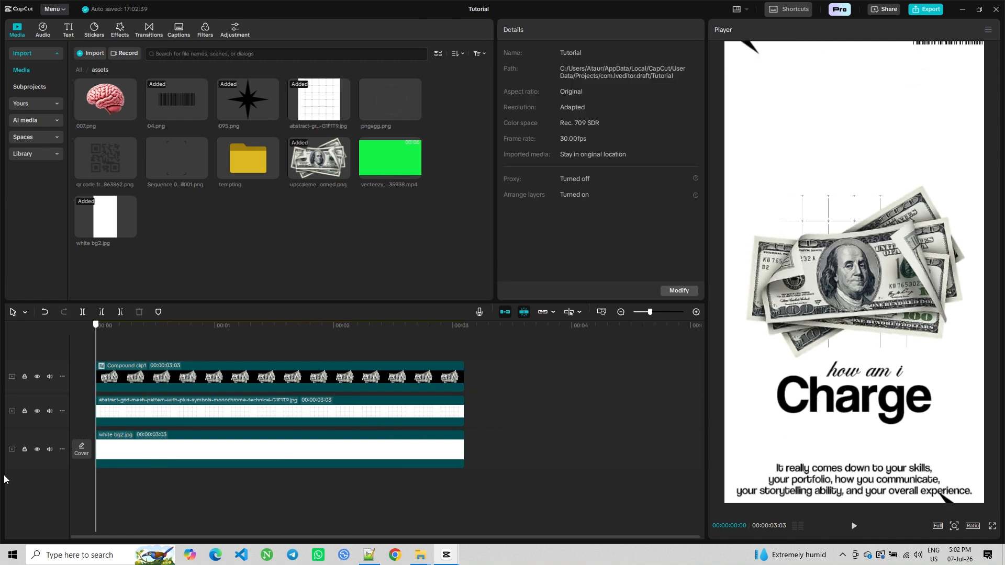
left_click(854, 526)
left_click(855, 527)
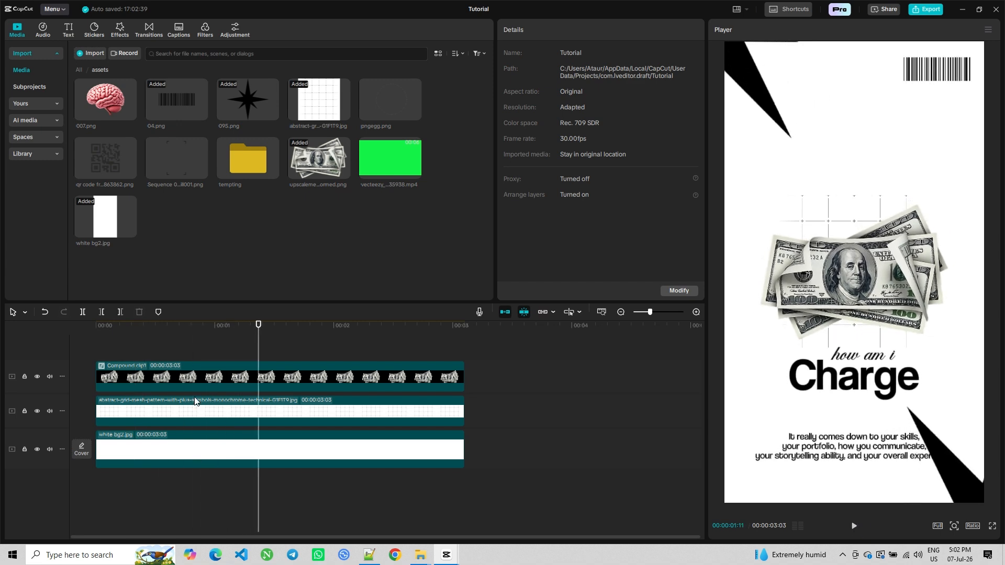
left_click(200, 378)
left_click(186, 377)
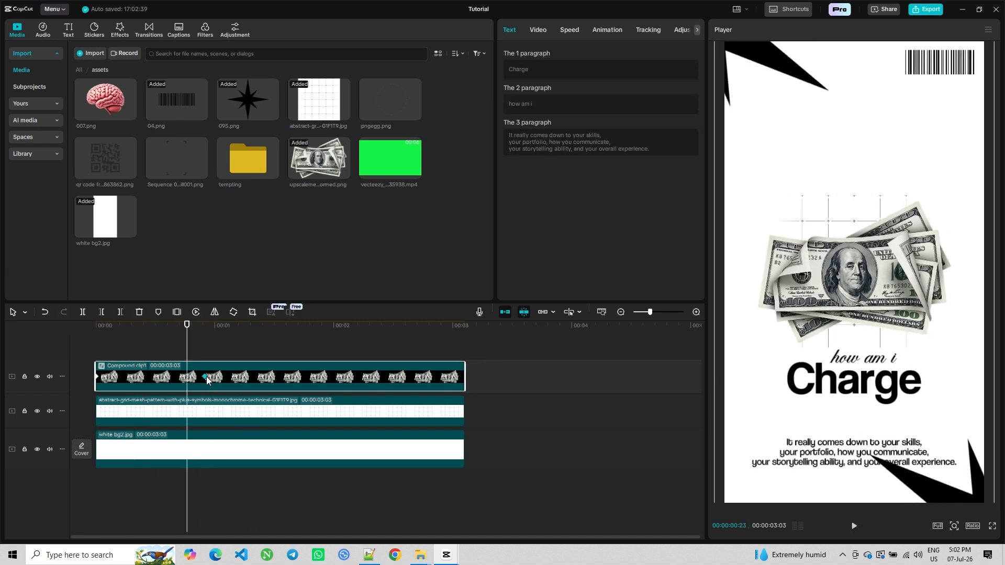
left_click(66, 480)
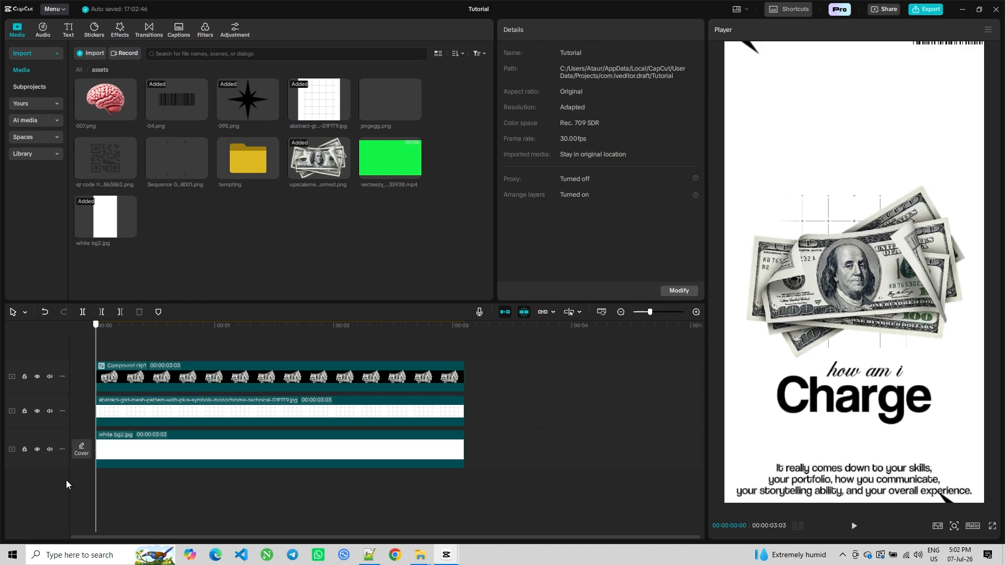
left_click(853, 526)
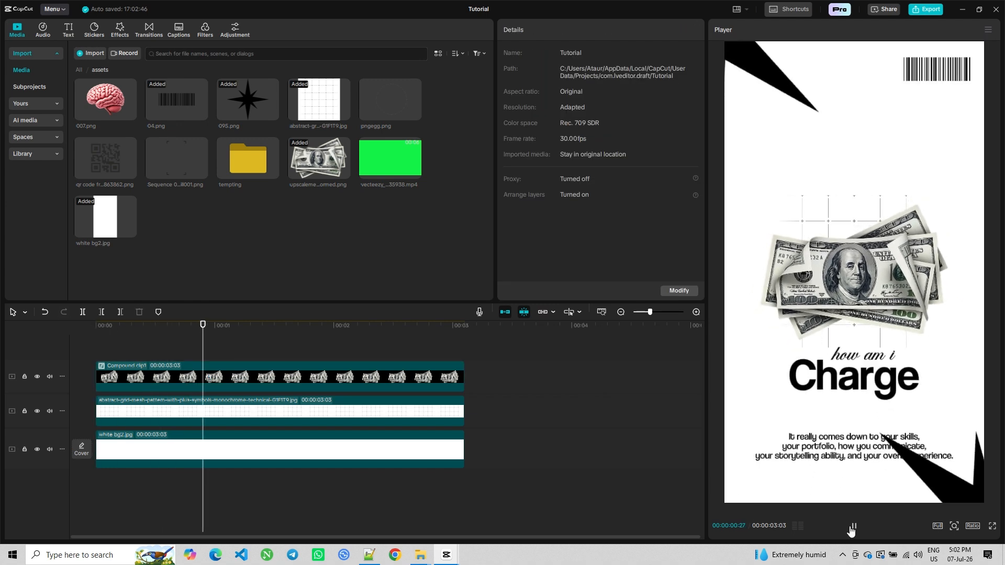
key("space")
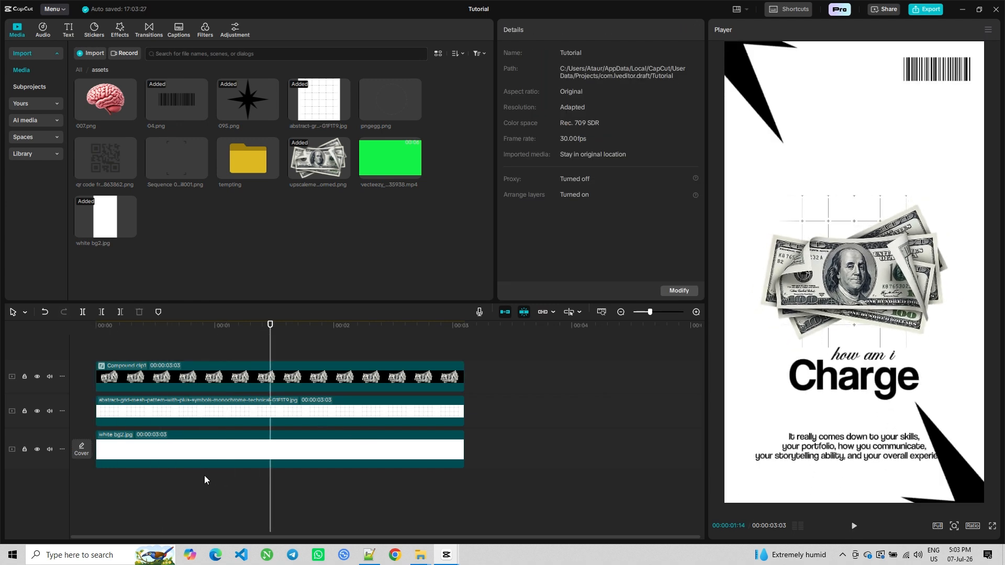
left_click(202, 380)
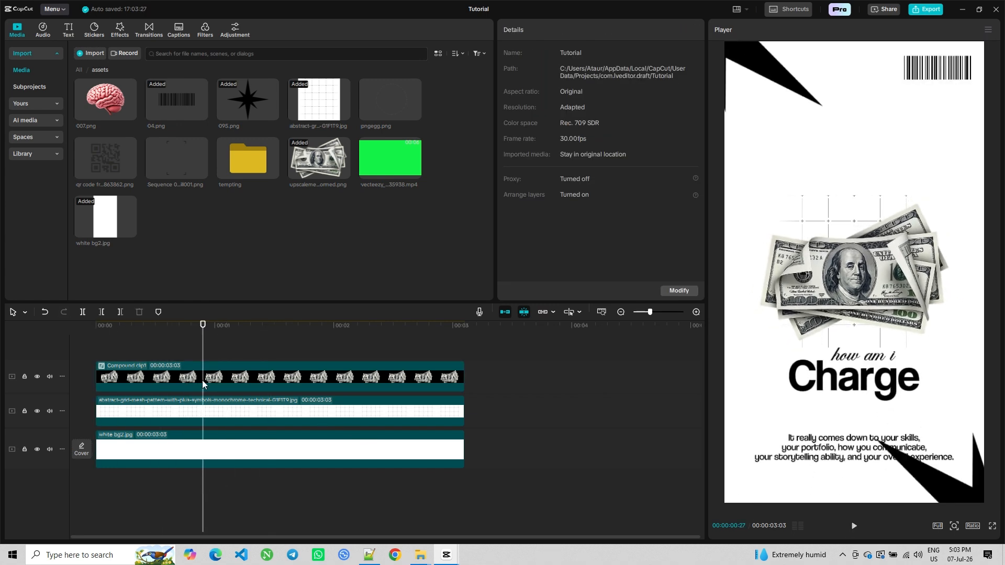
Show the compound clip's keyframe speed graph, apply the Ease Out preset curve to the scale, then hide the graph
right_click(207, 380)
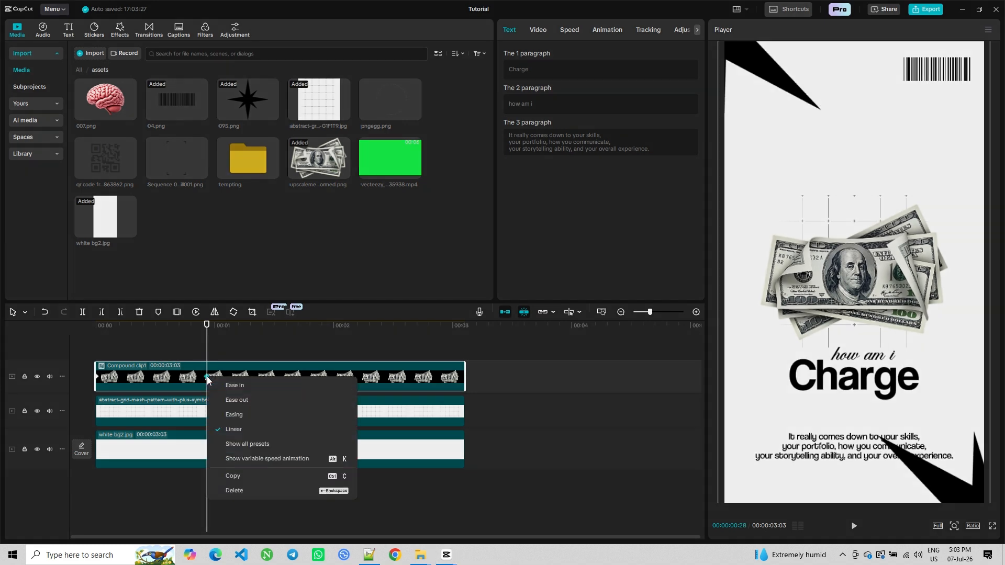
left_click(253, 460)
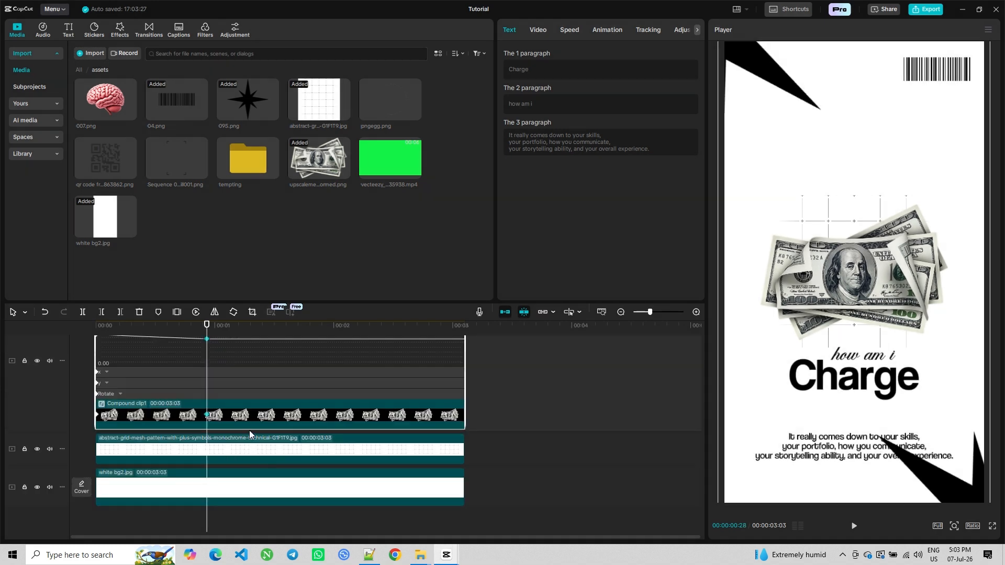
left_click(400, 377)
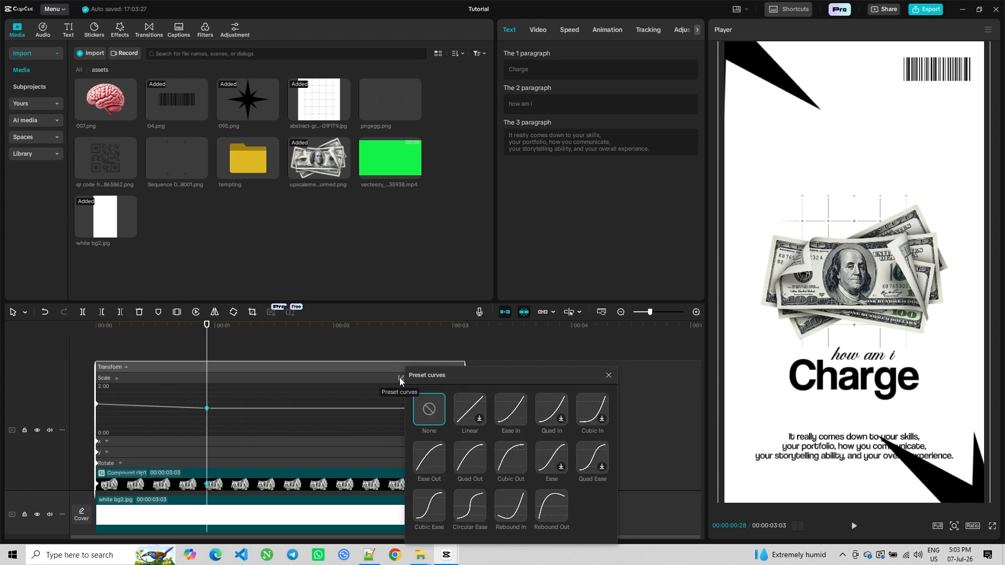
left_click(429, 458)
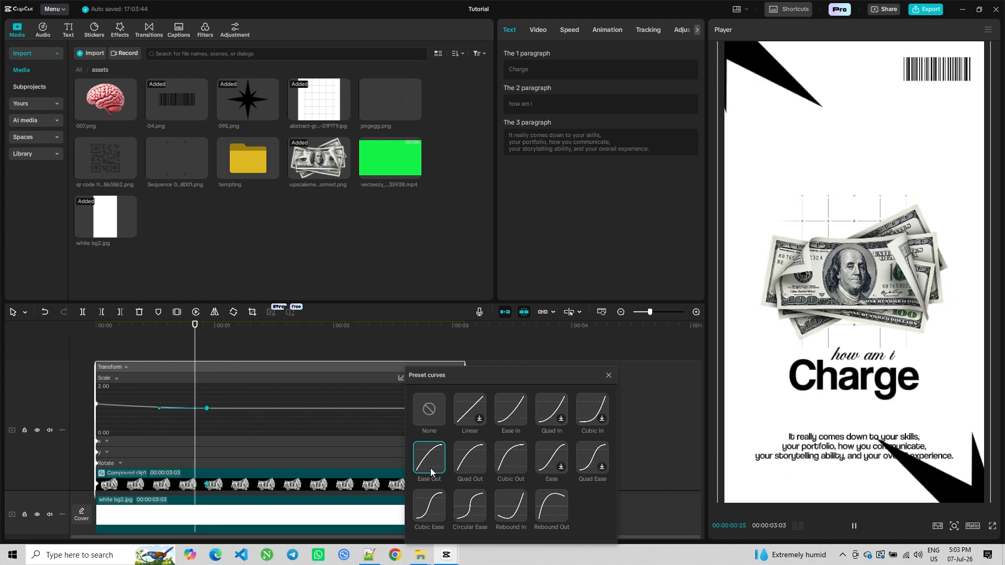
left_click(607, 374)
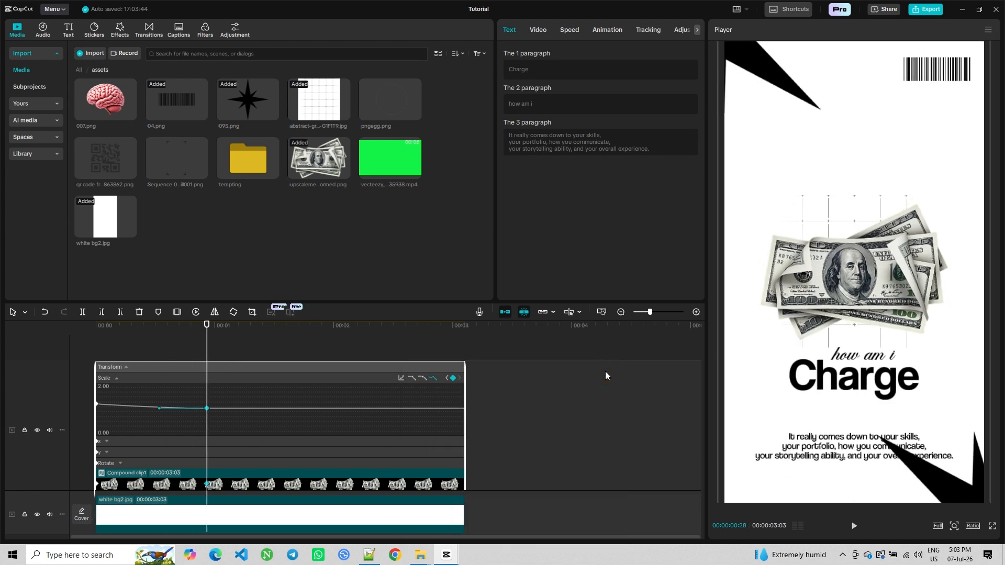
right_click(213, 409)
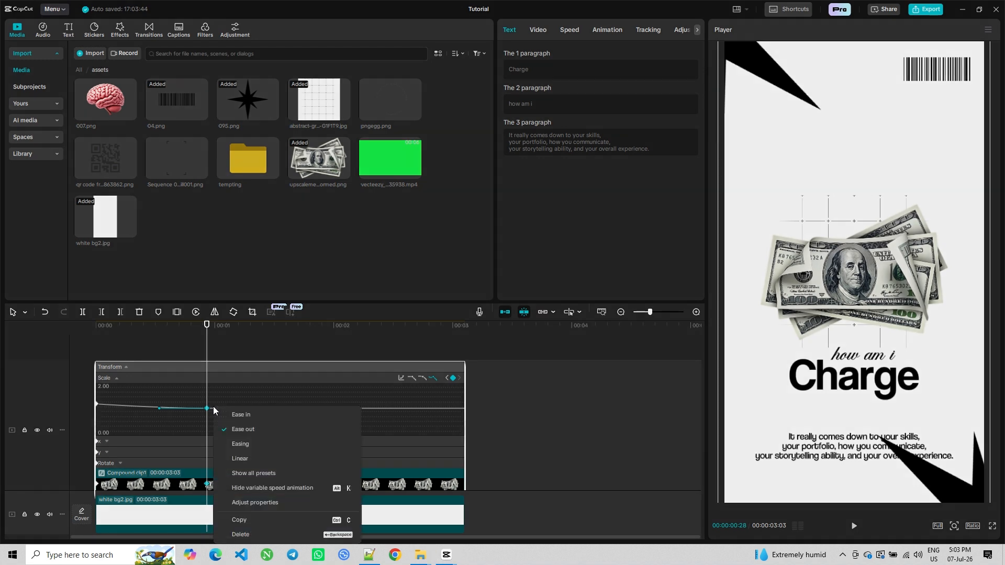
left_click(255, 482)
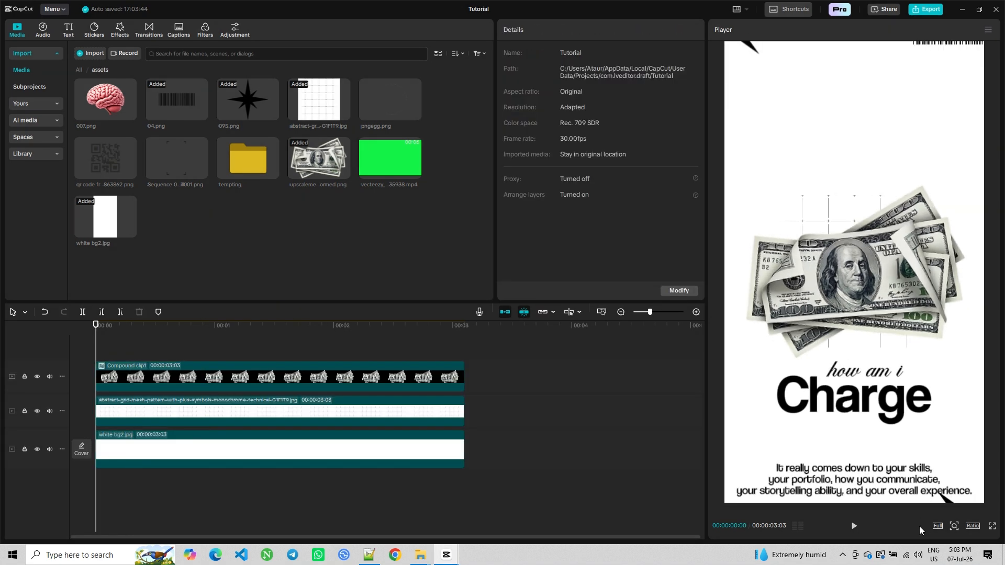
Search effects for blur and add the Blur effect at the start, trimmed to about 20 frames
left_click(852, 525)
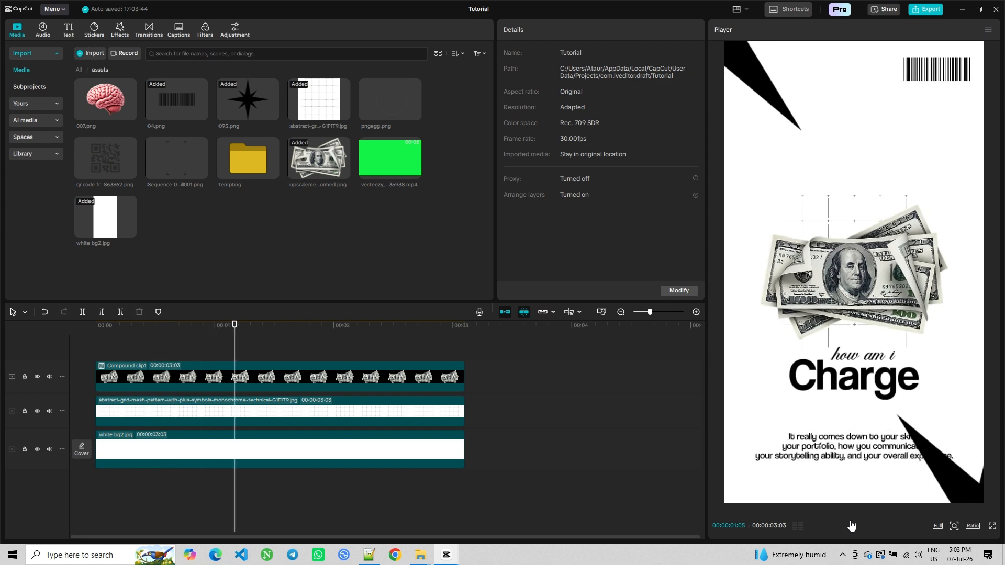
left_click(120, 29)
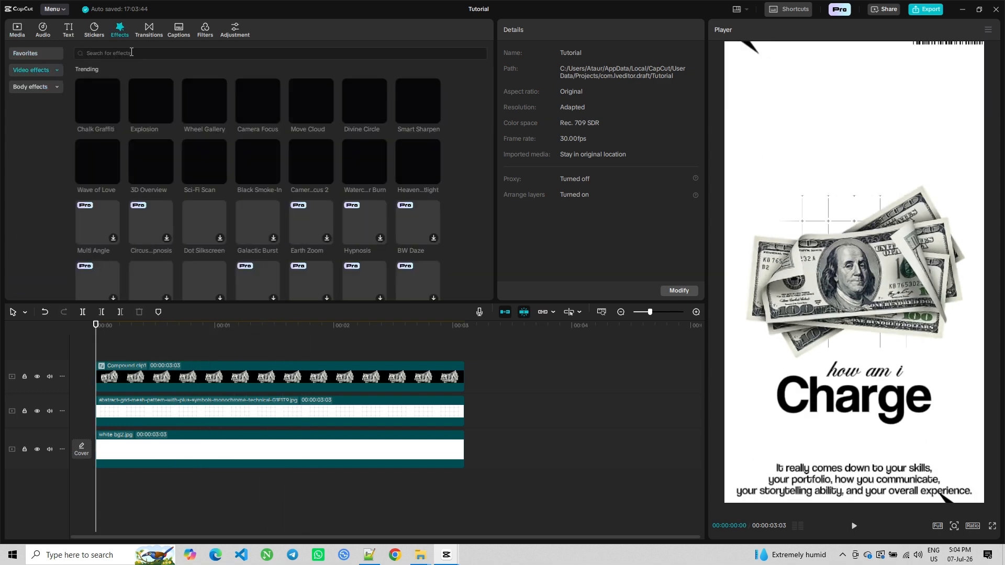
left_click(131, 51)
type("blur")
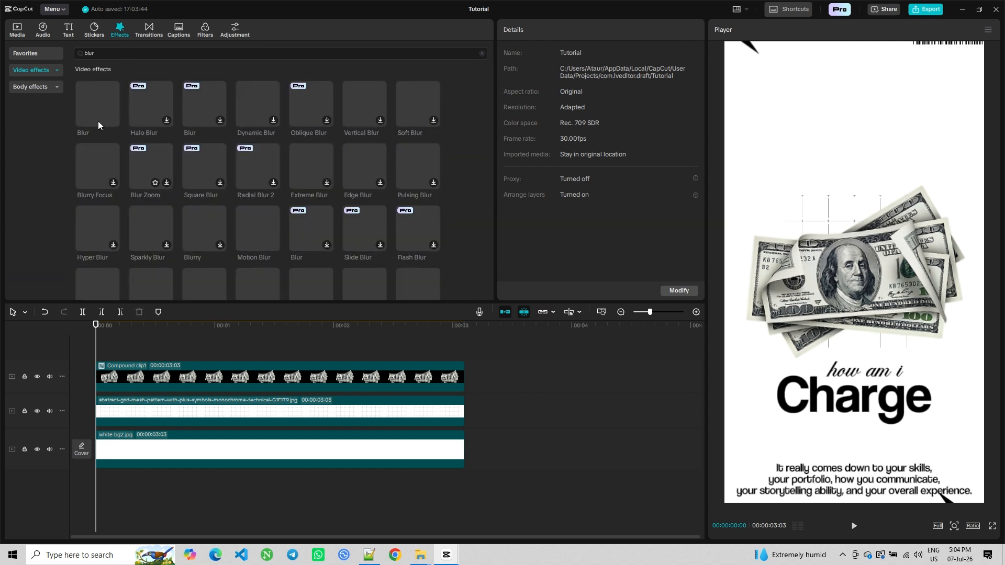
left_click_drag(98, 121, 92, 340)
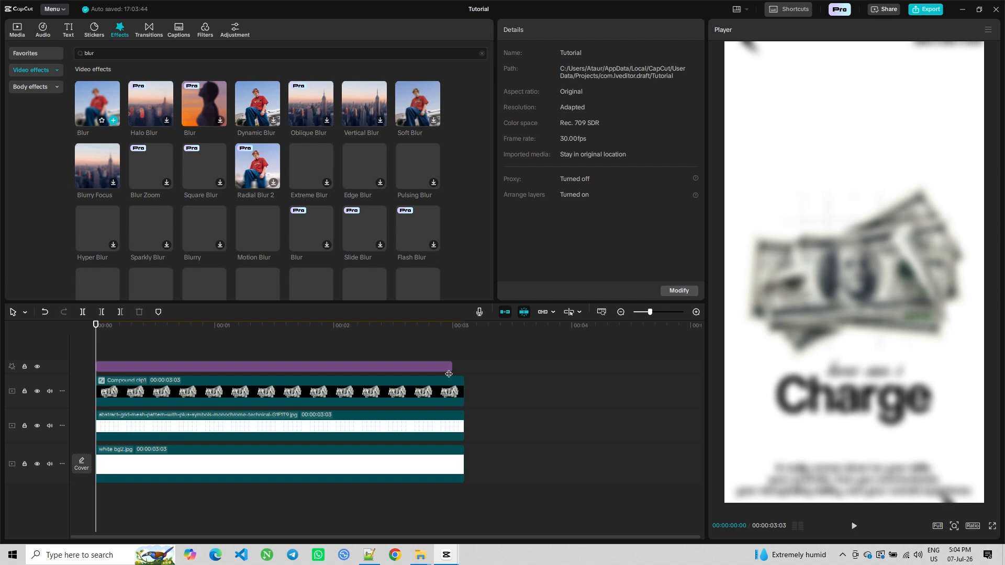
left_click_drag(451, 368, 175, 368)
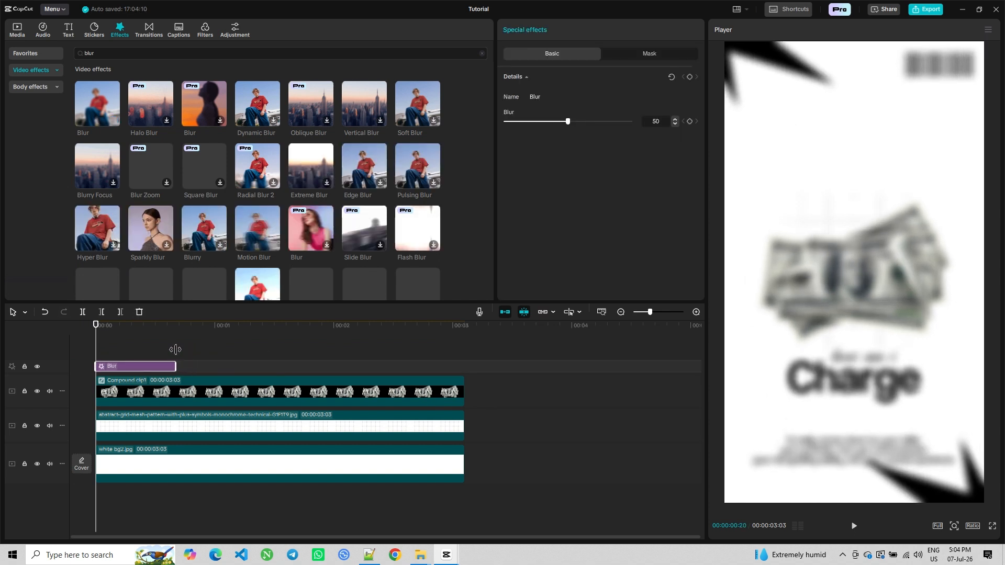
Select the Blur effect and set its blur strength to 20
left_click(157, 504)
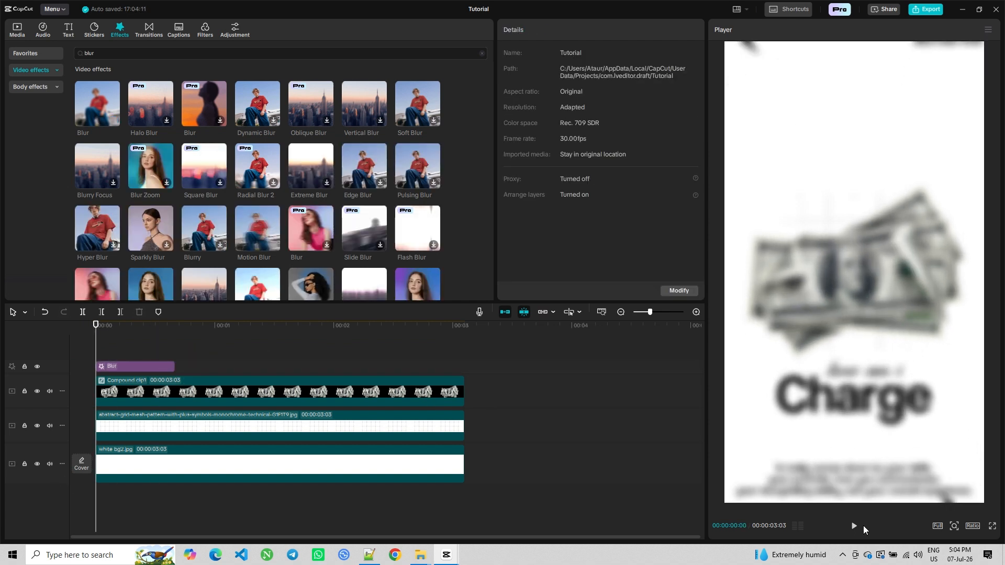
left_click(137, 368)
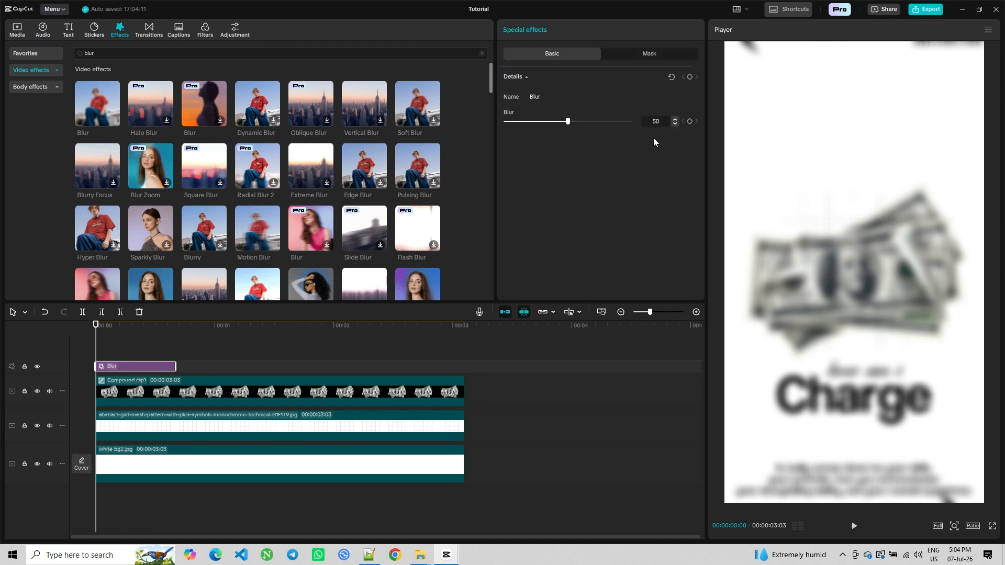
type("2")
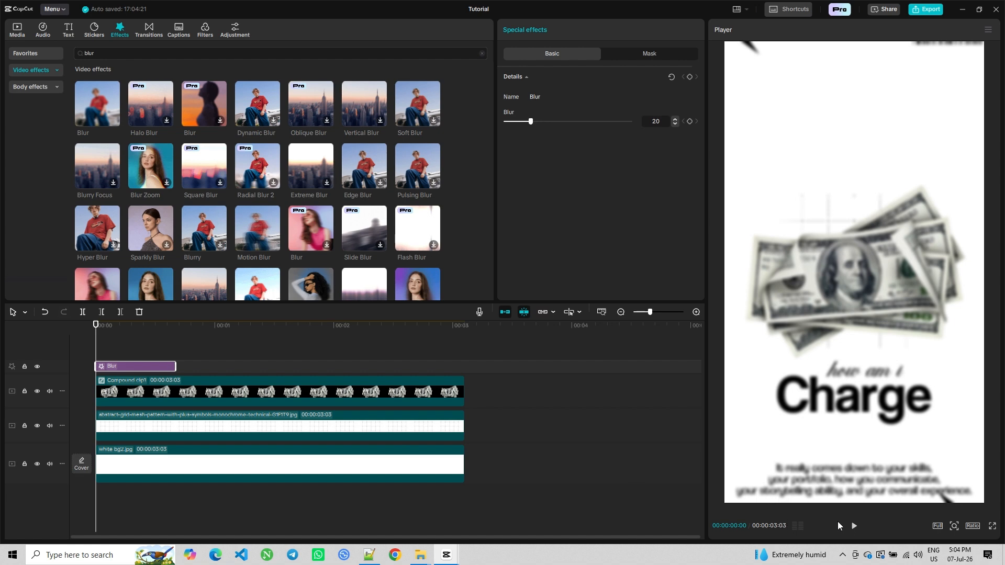
Shorten the Blur effect to about half a second and replay the preview from the start
left_click(854, 525)
left_click(854, 526)
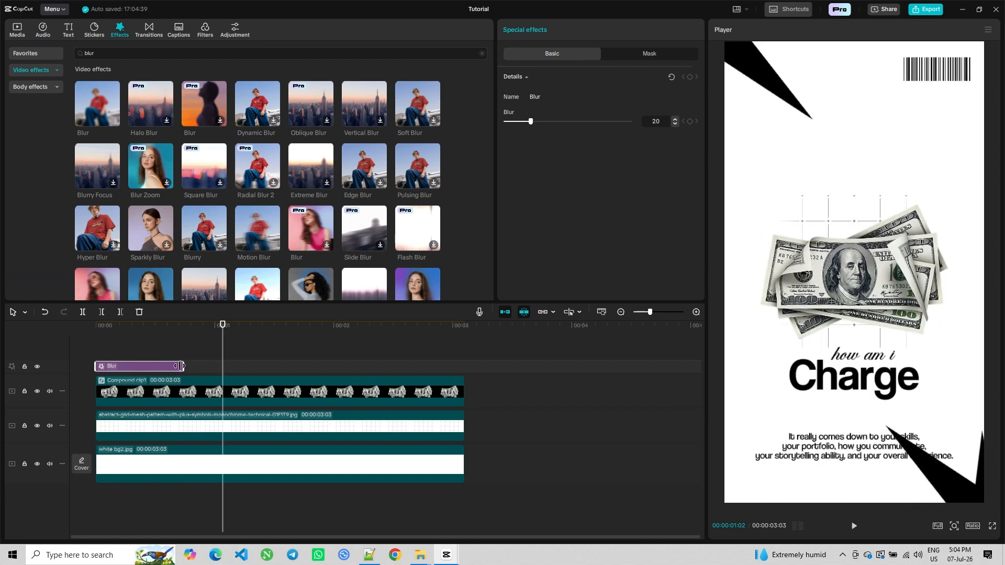
left_click_drag(176, 366, 149, 372)
left_click(96, 343)
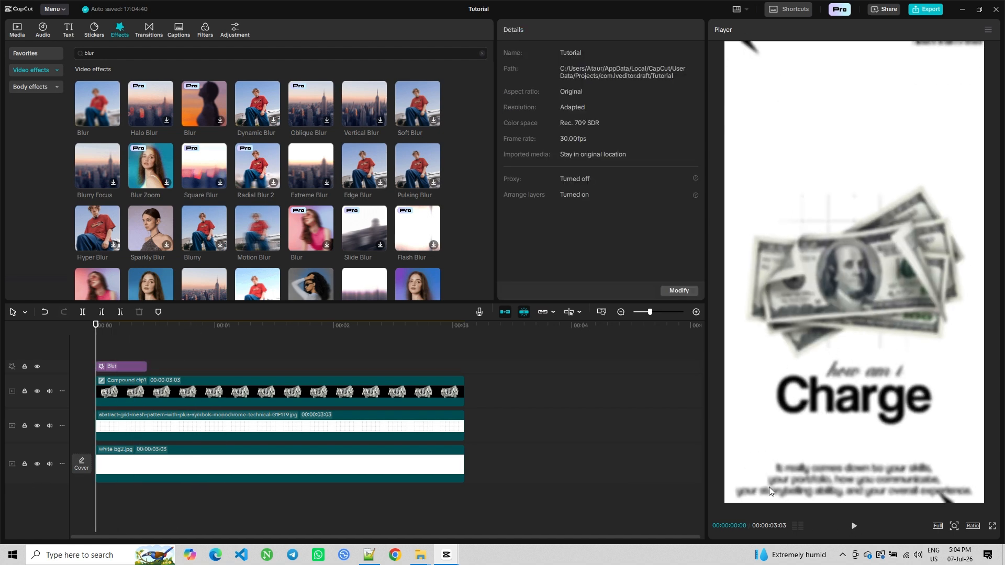
left_click(853, 526)
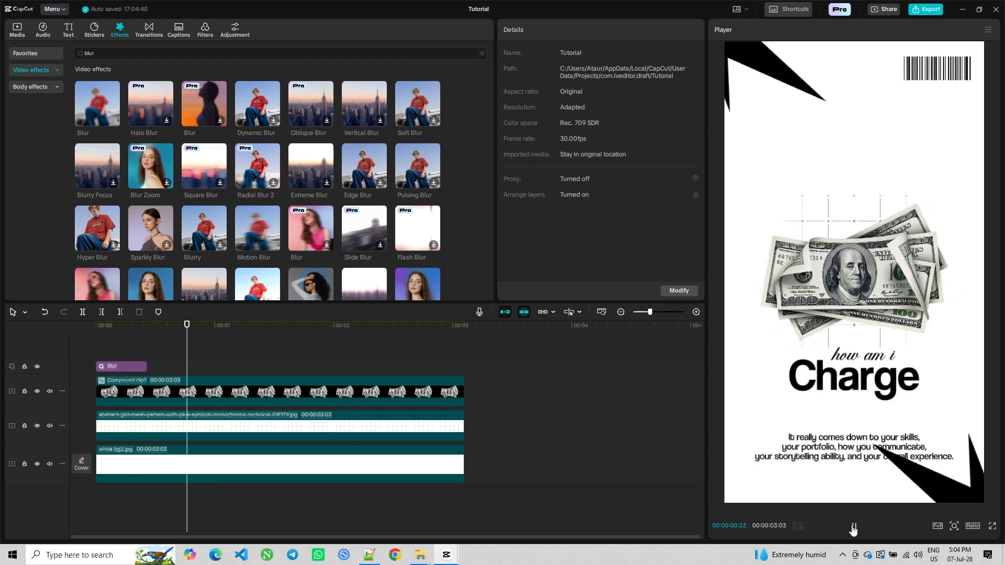
Add a transform keyframe to the compound clip near 2.6 seconds, then set its scale to 100% at the clip's end
left_click(407, 373)
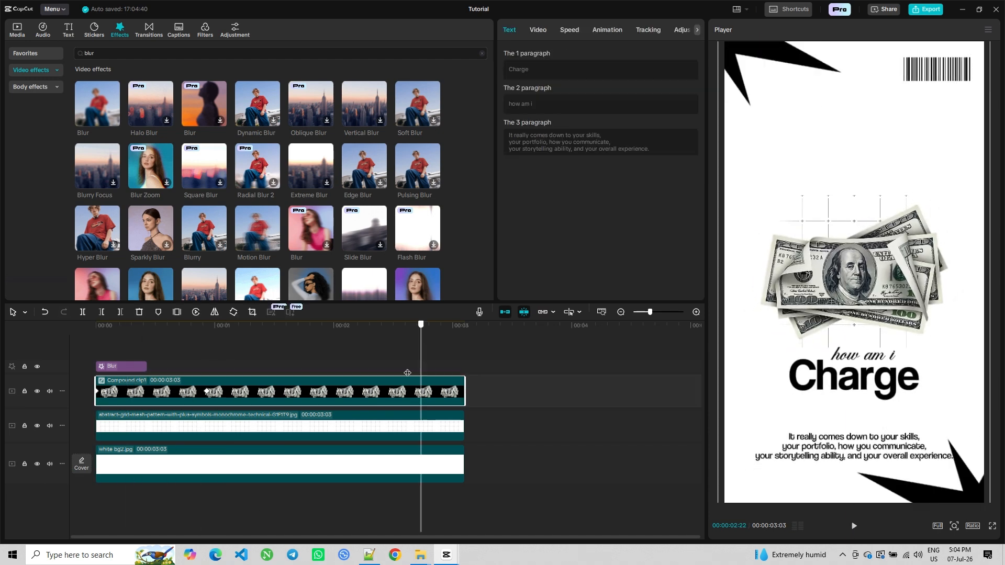
left_click(537, 31)
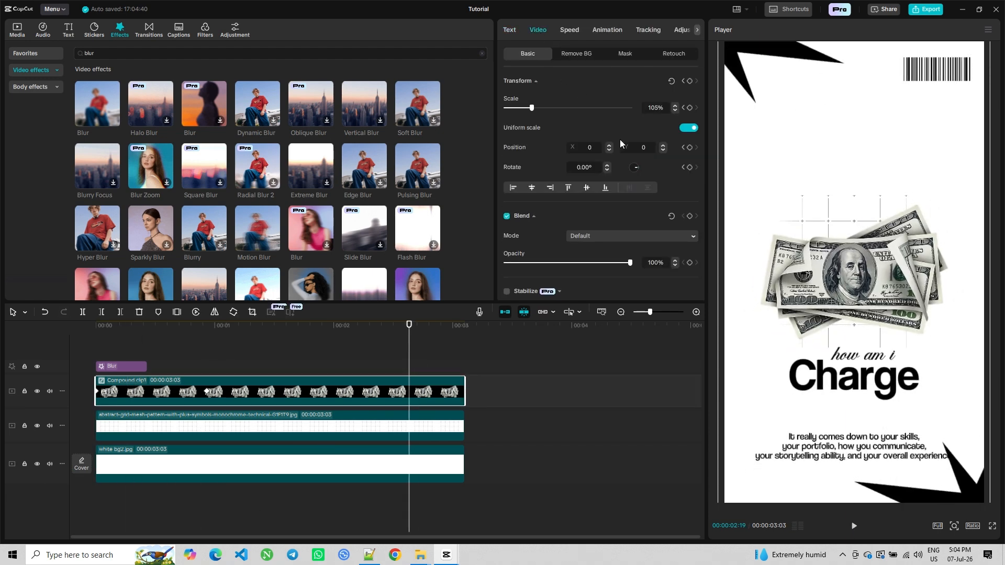
left_click(690, 81)
left_click_drag(409, 365, 464, 366)
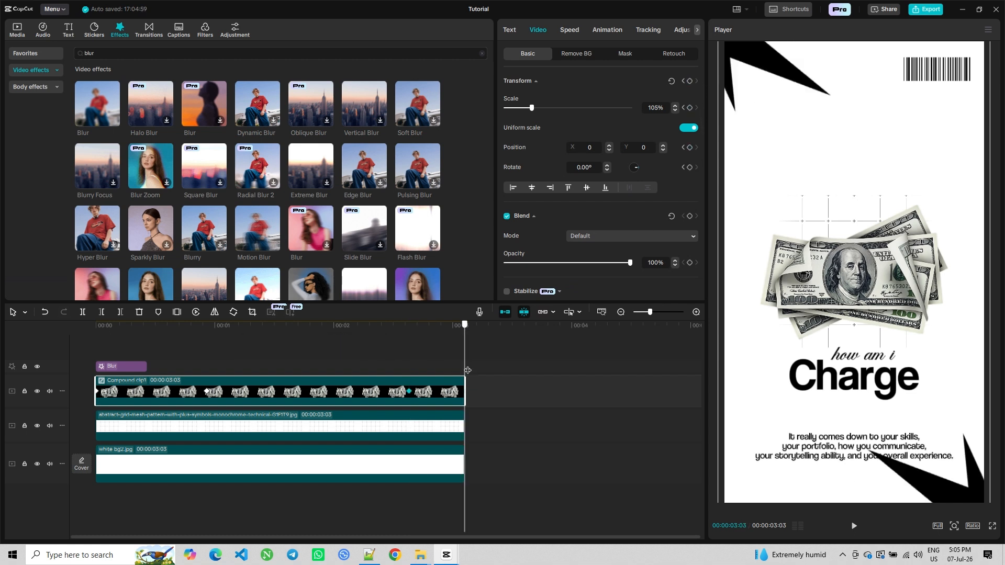
double_click(655, 108)
type("100")
key("Return")
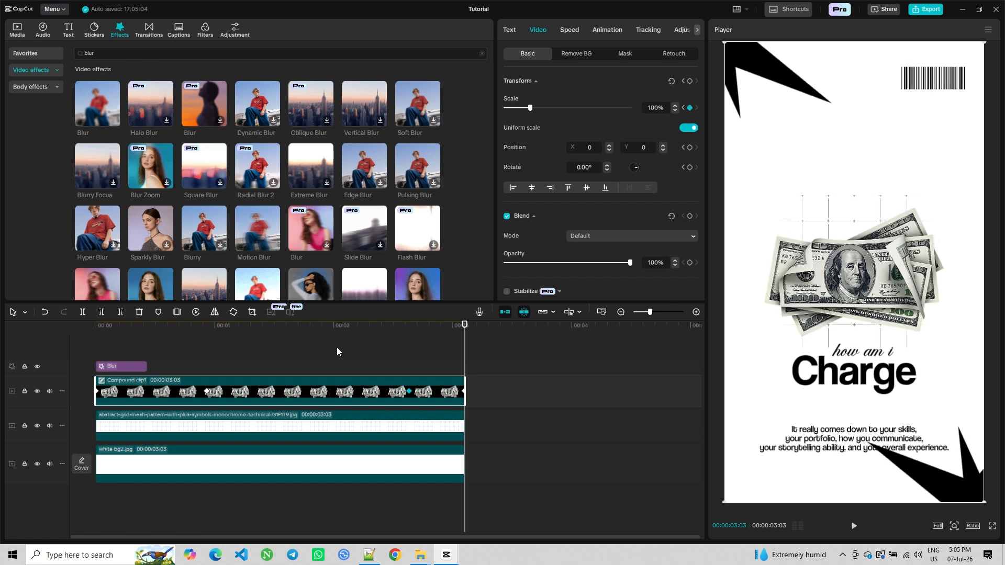
Play back the clip from different points to preview the animation
left_click(377, 354)
left_click(854, 525)
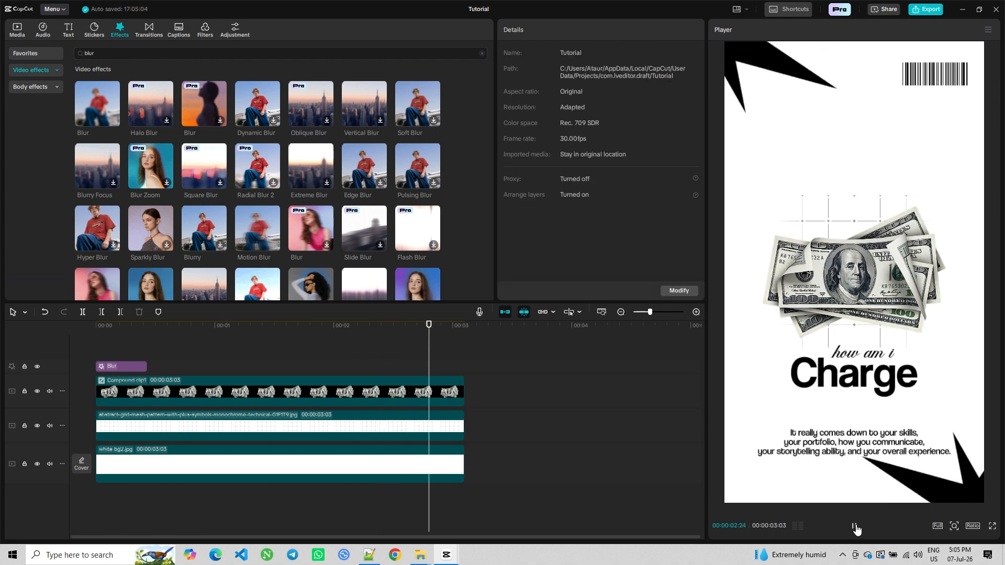
left_click(401, 367)
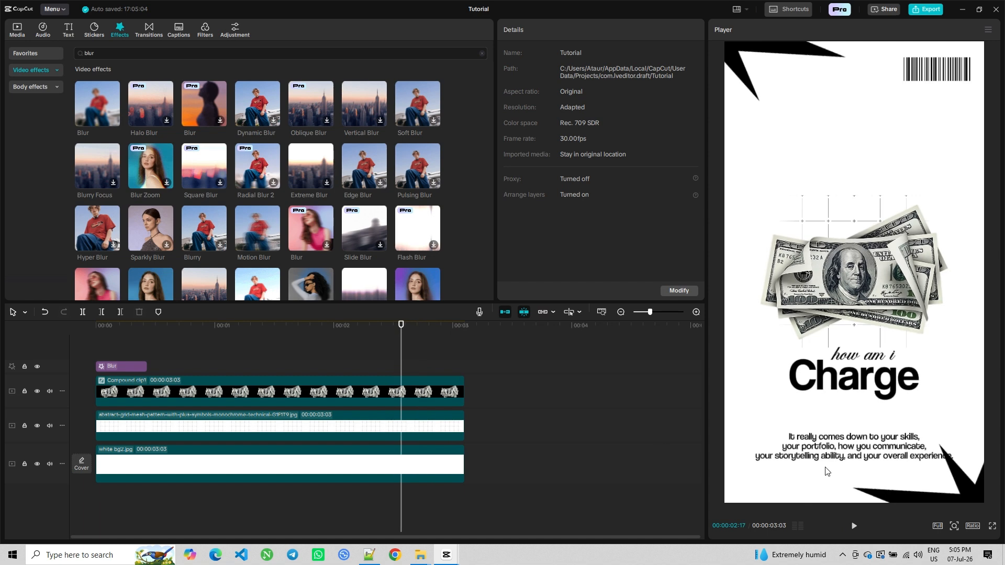
left_click(851, 524)
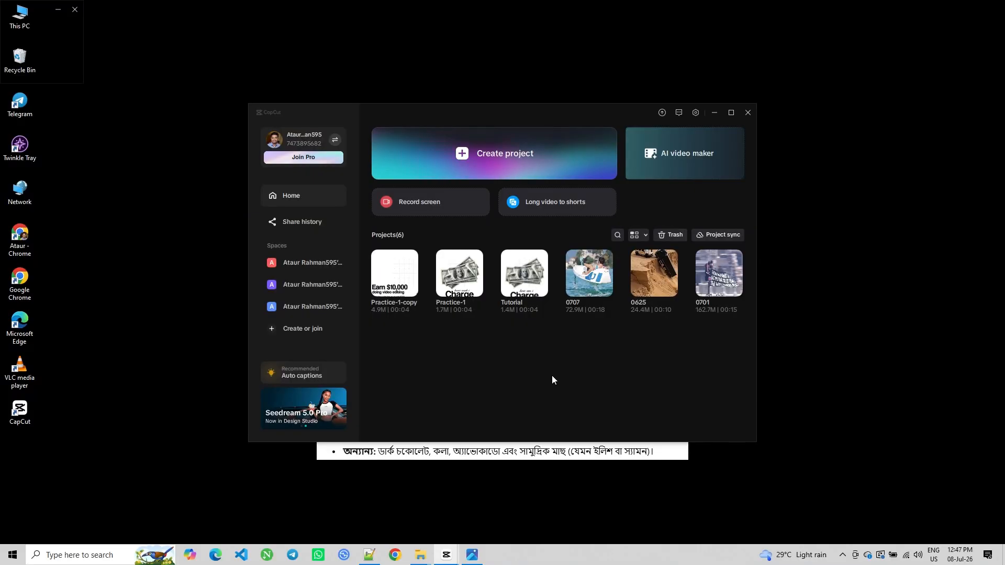
Duplicate the Tutorial project and open the copy
right_click(524, 285)
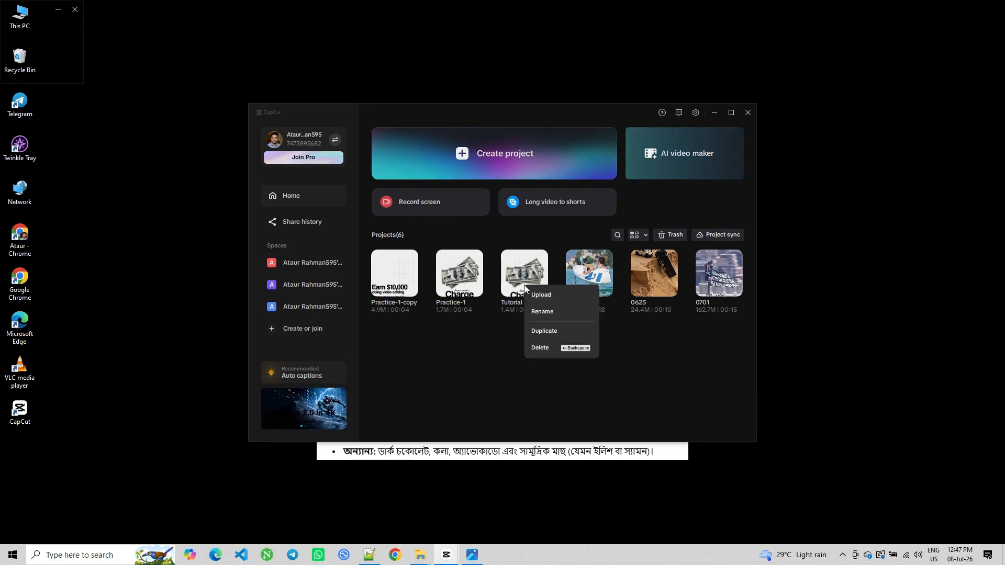
left_click(543, 331)
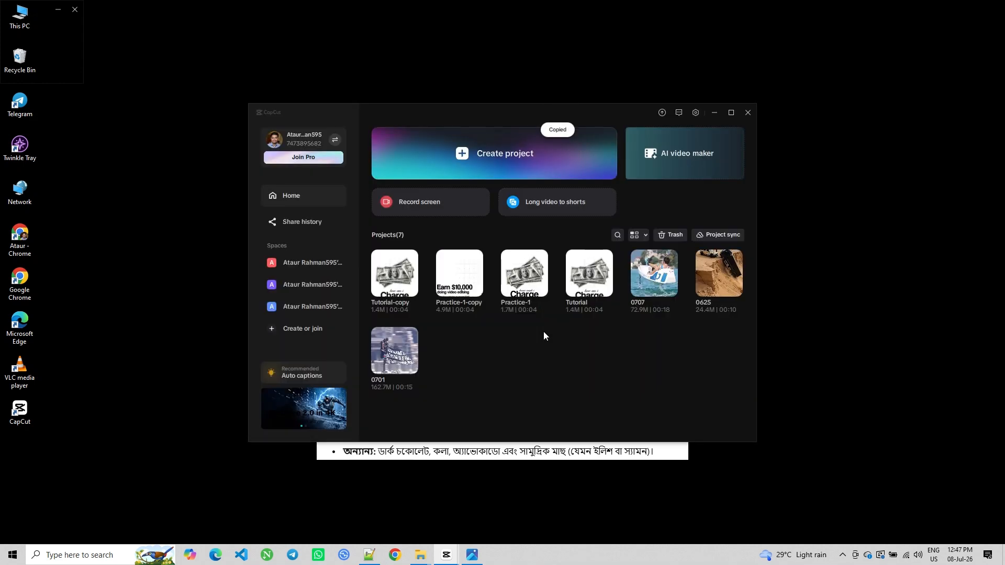
left_click(395, 279)
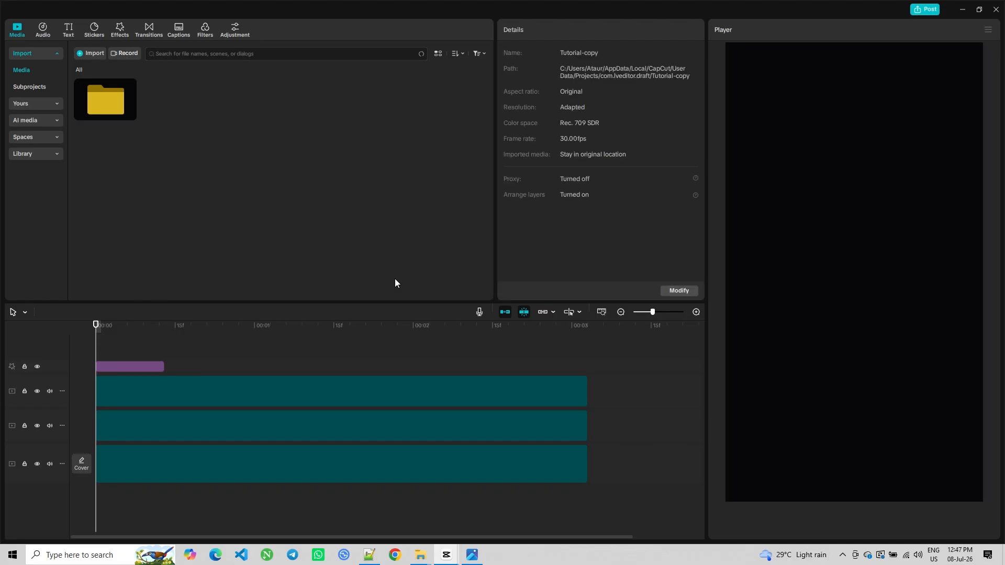
Delete the Blur effect and ungroup the compound clip back into its separate layers
left_click(112, 368)
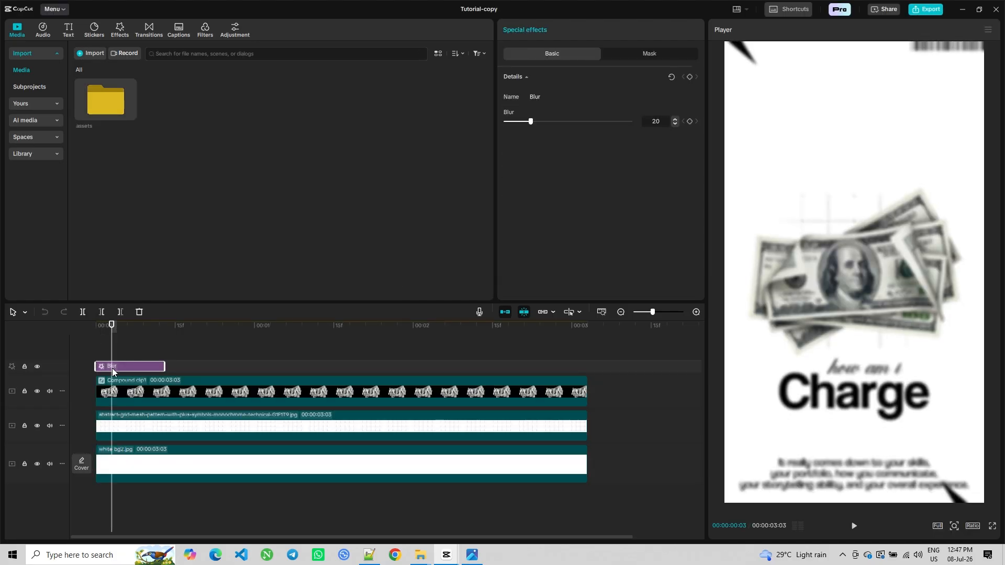
key("Delete")
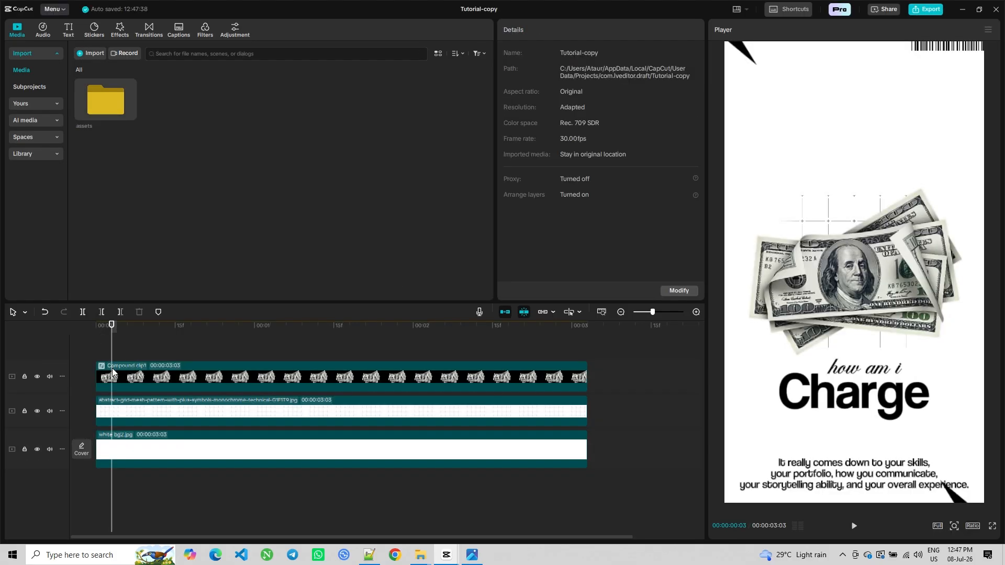
left_click(150, 384)
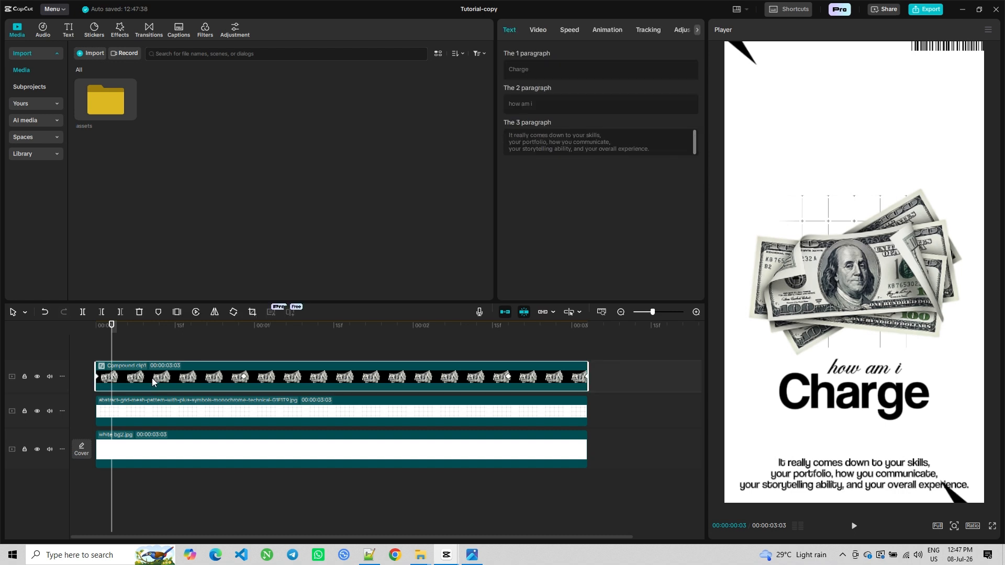
right_click(152, 378)
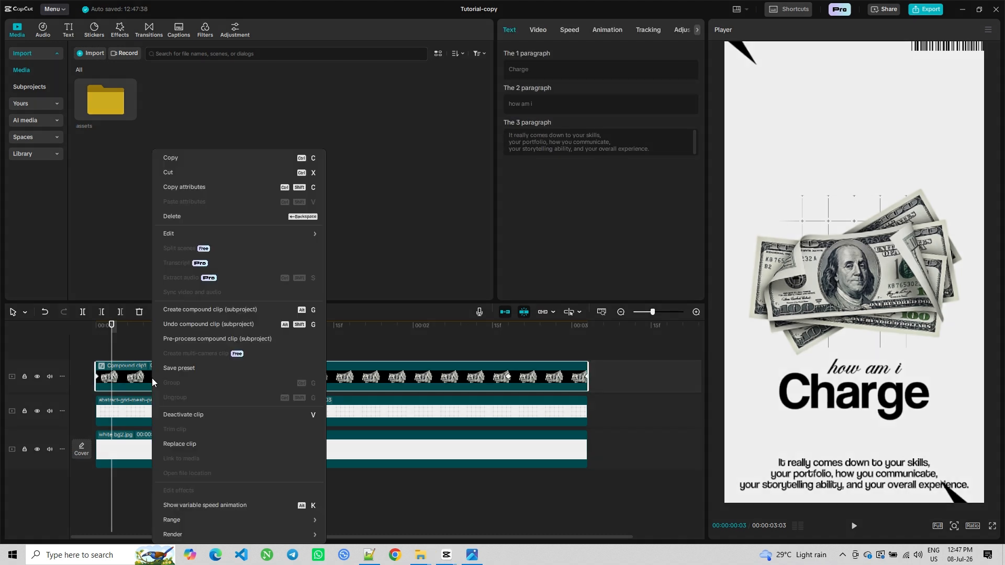
left_click(197, 325)
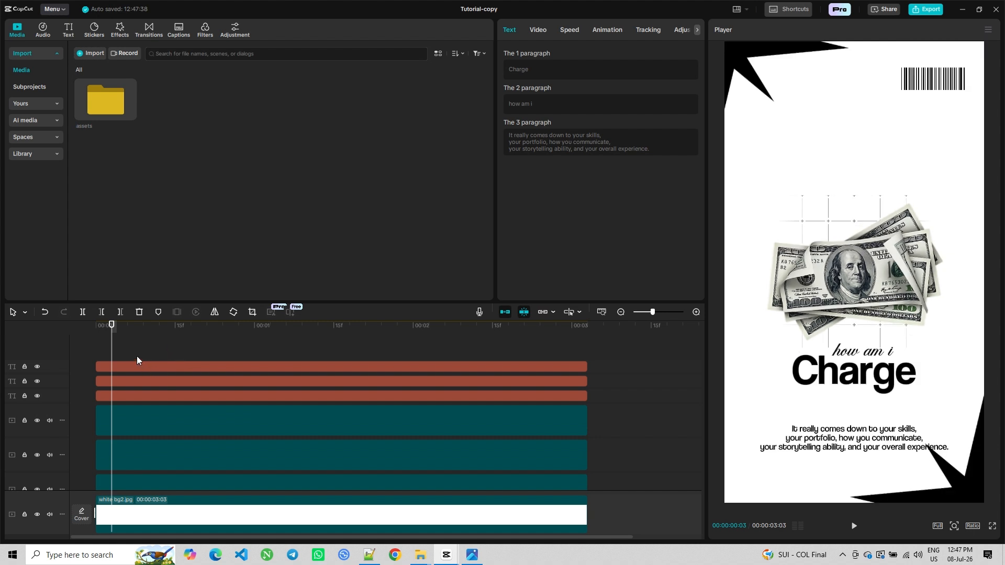
Delete the money image layer
scroll(137, 356, "down", 2)
left_click(138, 463)
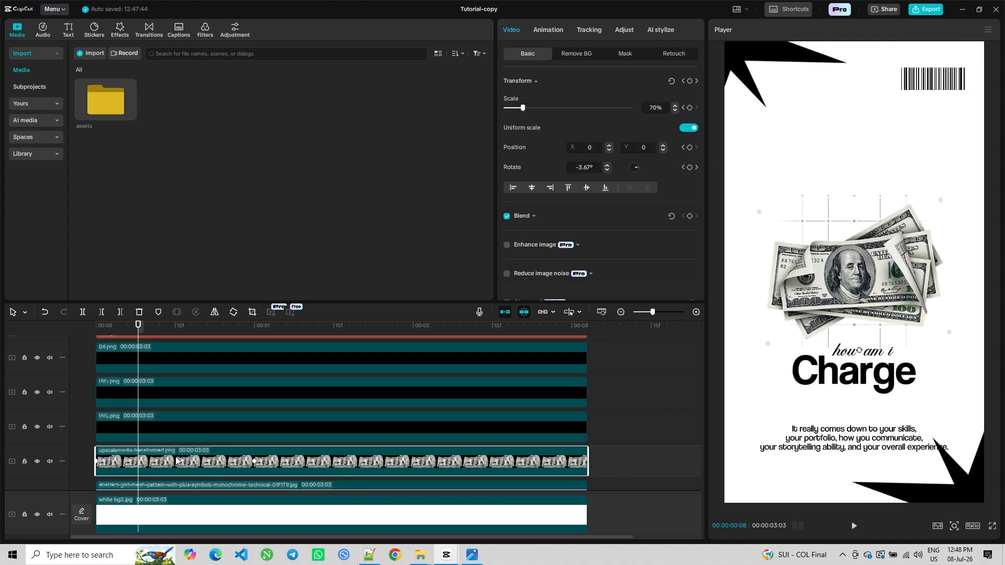
key("Delete")
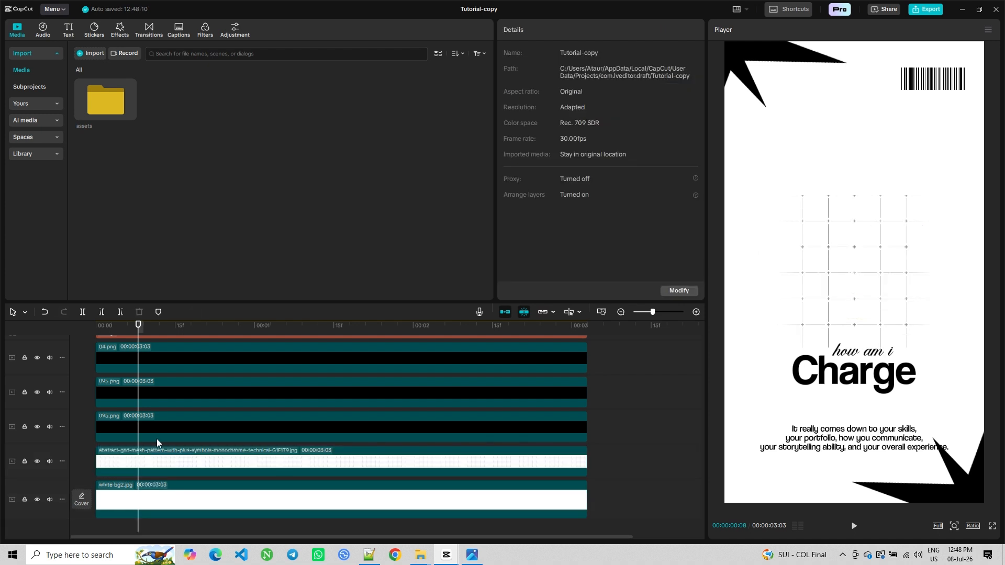
Move the grid pattern layer to the right, to about X 432
scroll(156, 439, "up", 3)
key("ctrl+z")
scroll(166, 412, "down", 3)
left_click(144, 454)
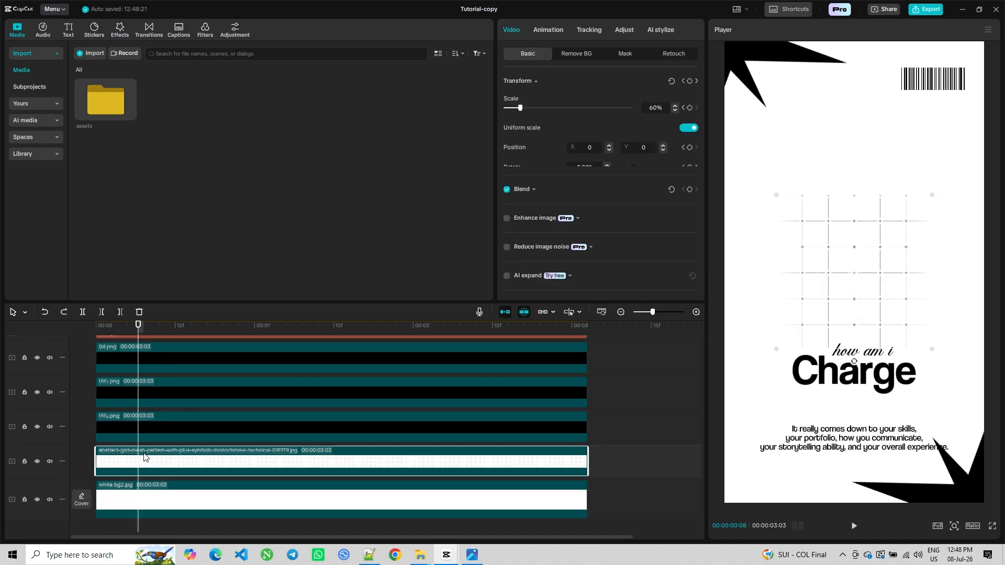
left_click_drag(828, 281, 884, 278)
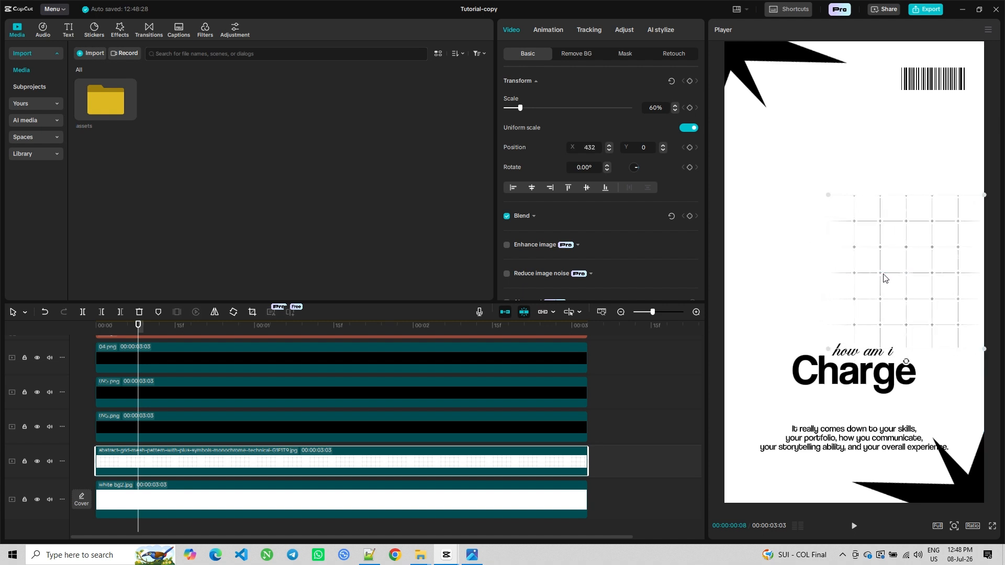
Delete the 'how am i' text layer
scroll(183, 427, "up", 3)
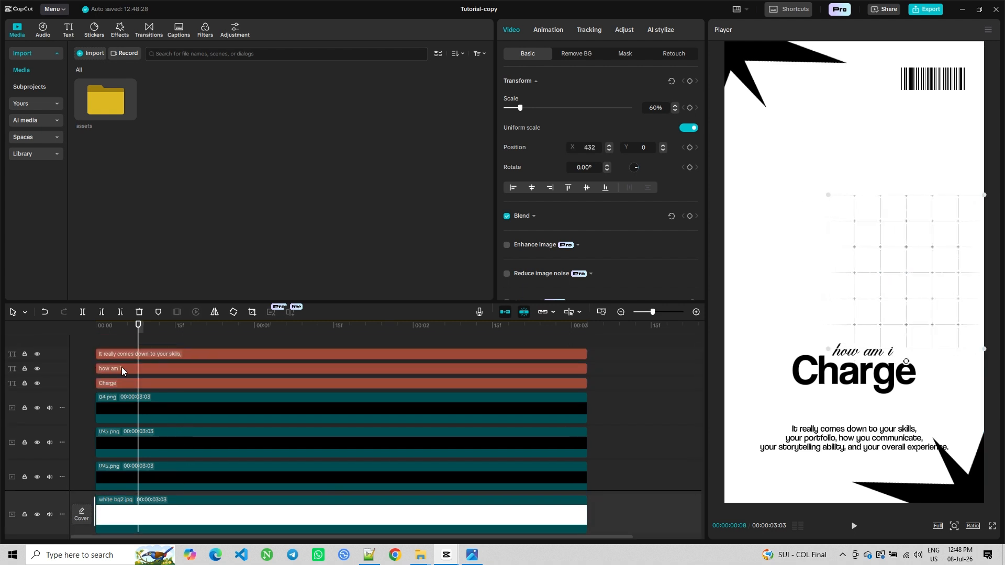
left_click(119, 370)
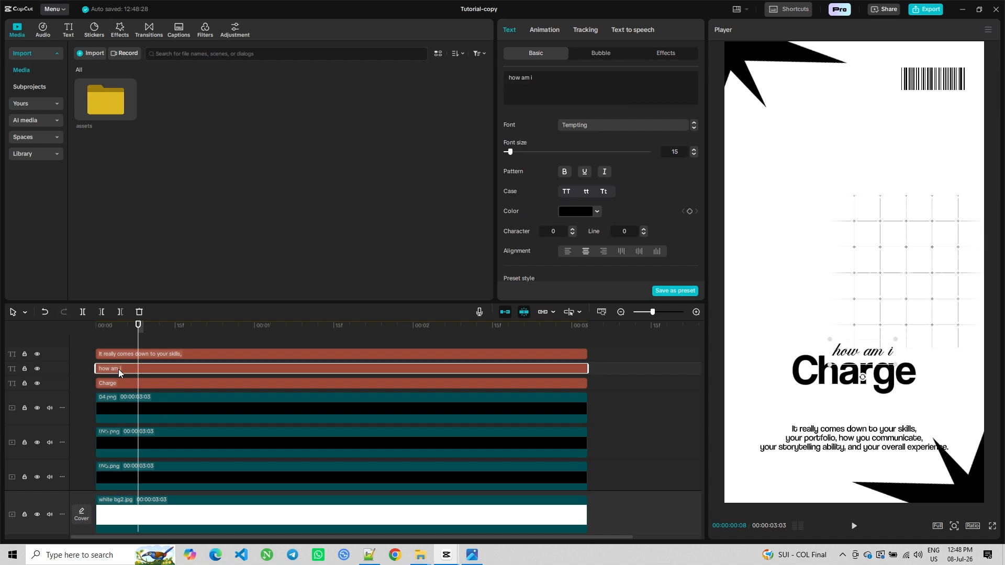
key("Delete")
Replace the Charge text with 'Earn $10,000'
left_click(118, 368)
left_click(500, 80)
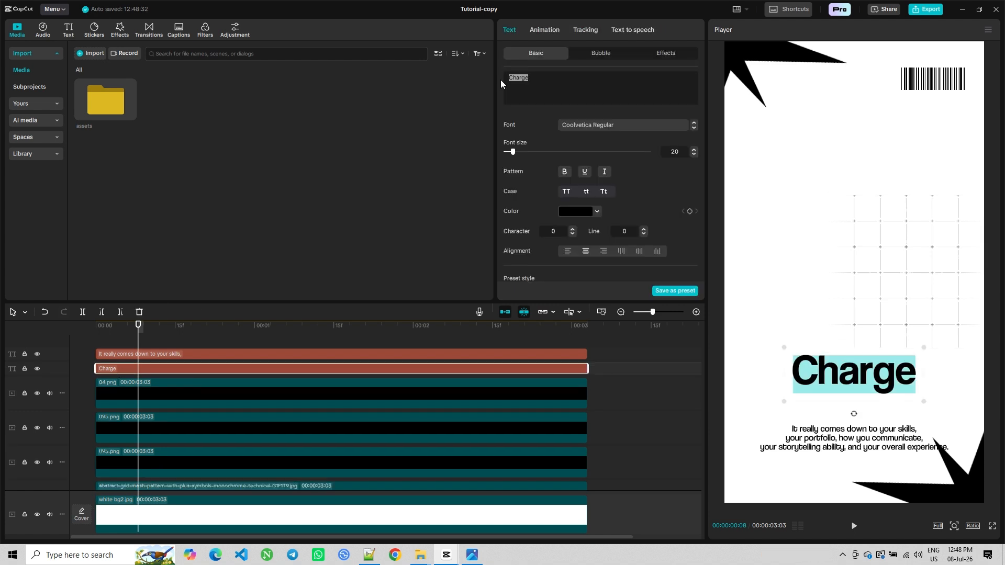
type("Earn 10")
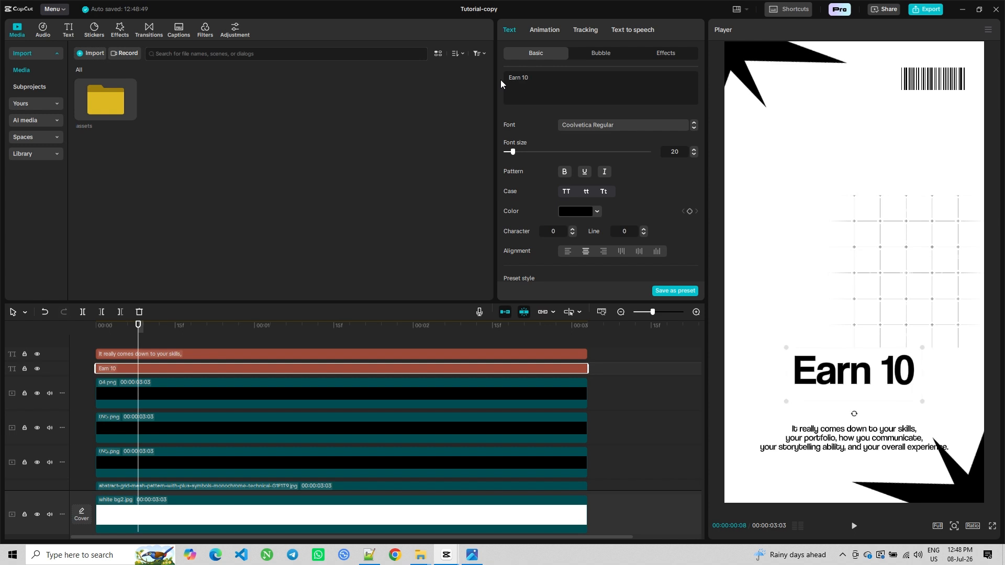
type("000,000")
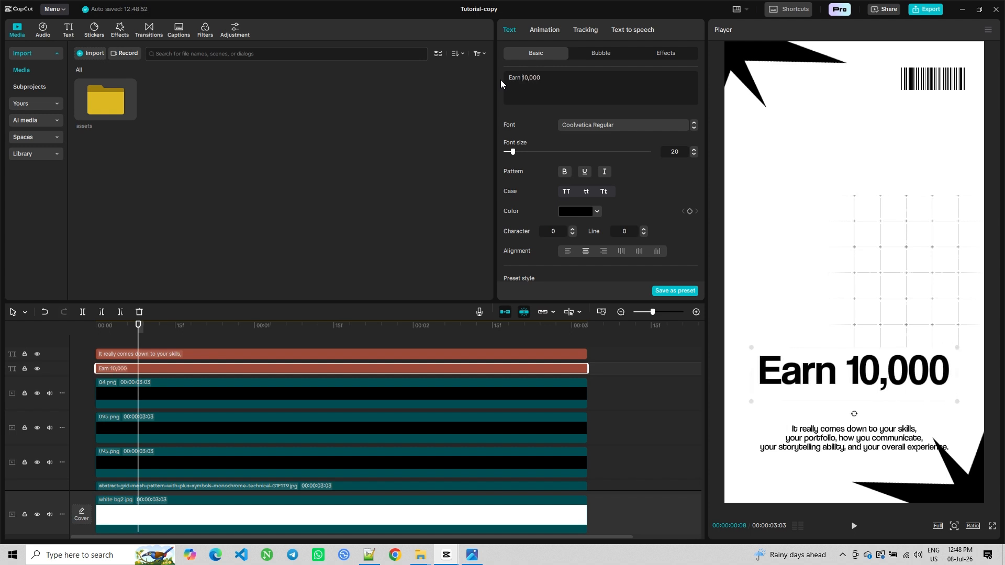
type("$")
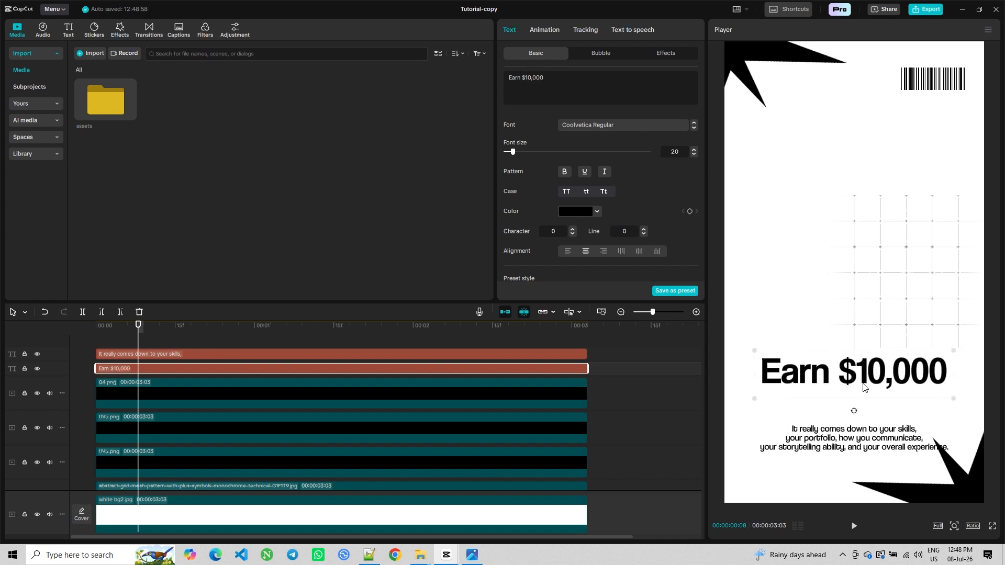
Move the Earn $10,000 text up and enlarge it slightly
left_click_drag(859, 379, 858, 359)
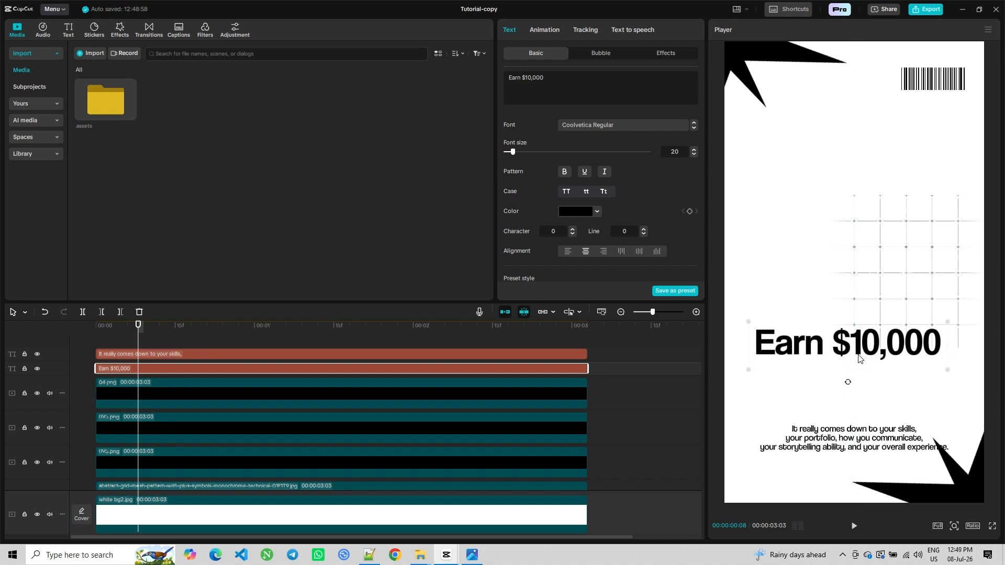
left_click_drag(947, 323, 956, 320)
left_click_drag(872, 352, 872, 351)
Duplicate the Earn $10,000 text layer and place the copy just below the original
left_click(122, 367)
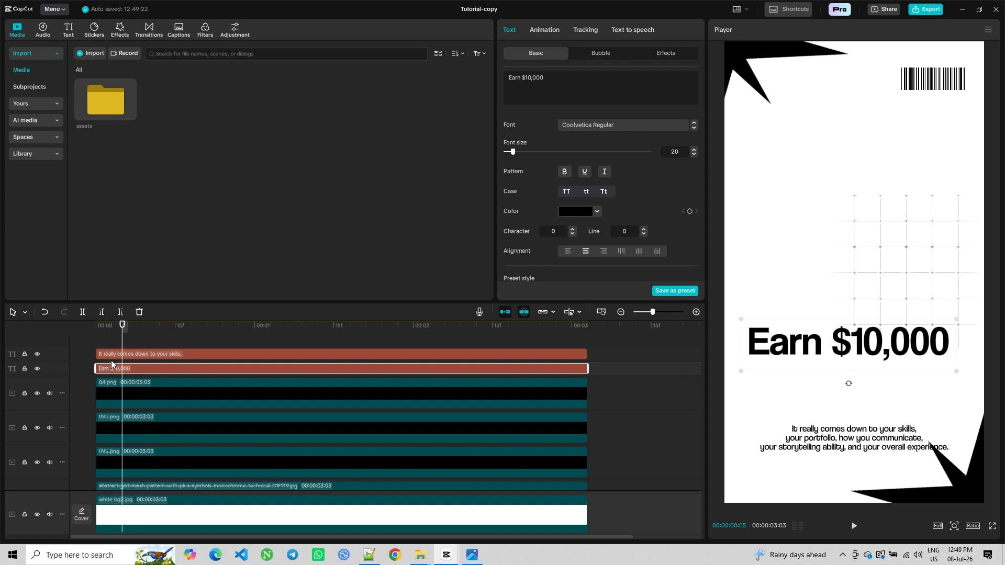
right_click(112, 365)
left_click(134, 370)
key("ctrl+v")
left_click_drag(152, 370, 126, 369)
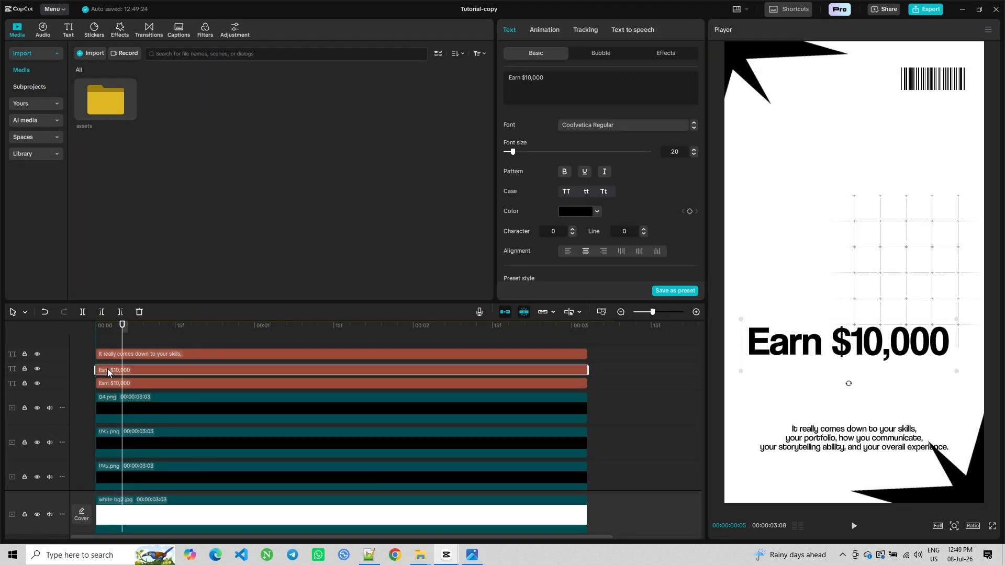
left_click_drag(858, 349, 858, 382)
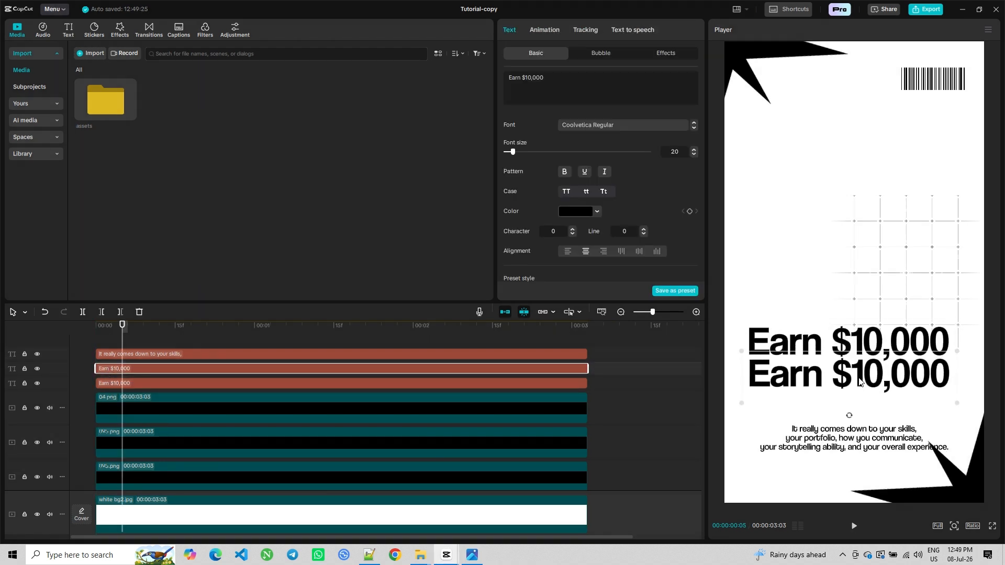
Change the duplicated text to 'doing video editing'
double_click(858, 388)
type("do")
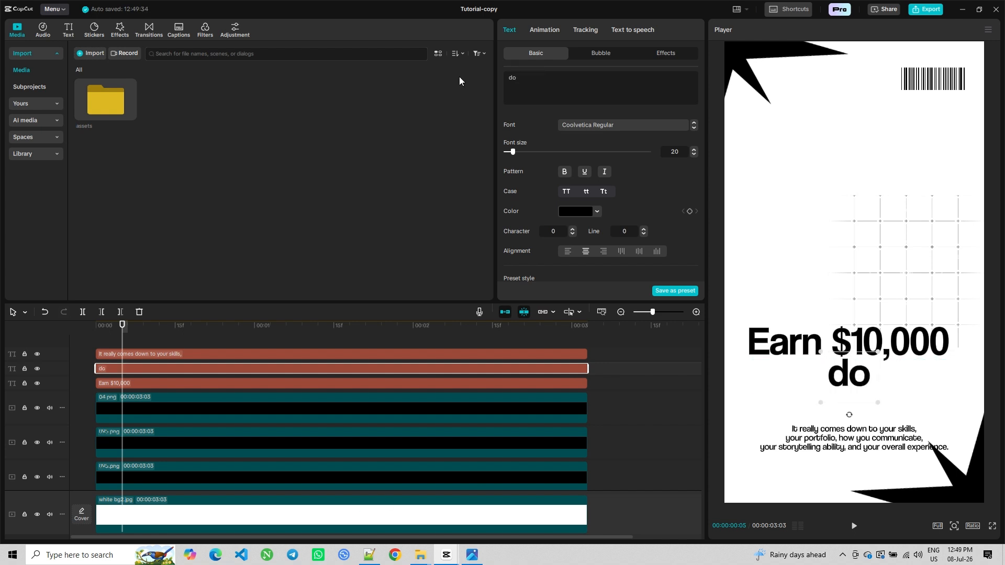
type("ing video editing")
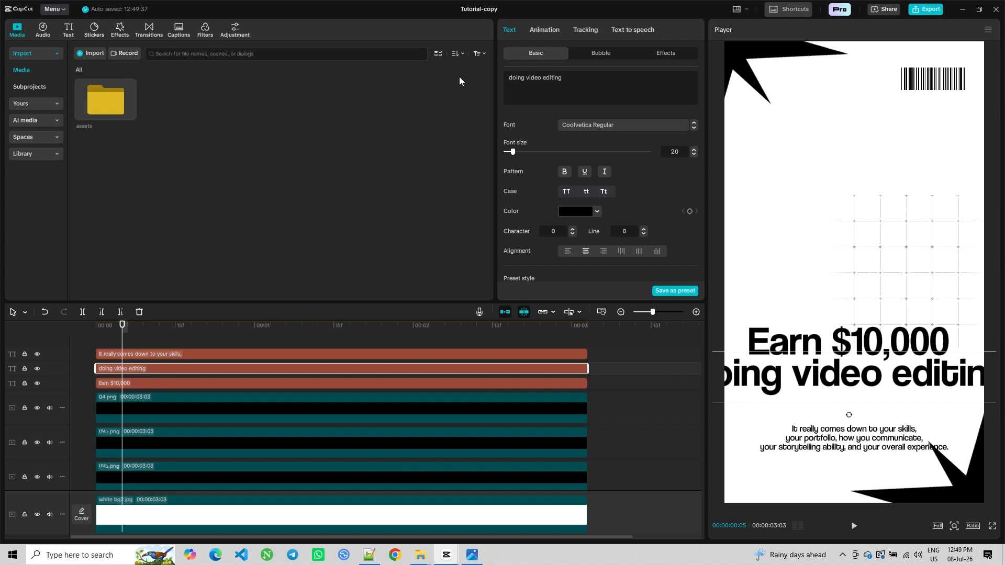
Shrink the 'doing video editing' text and position it directly under Earn $10,000
left_click_drag(799, 386, 846, 392)
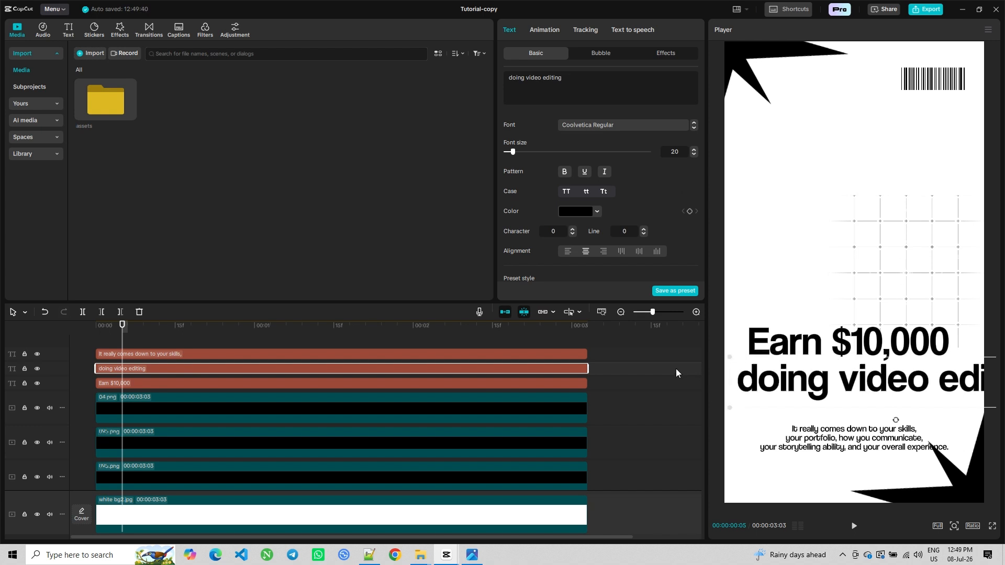
left_click_drag(729, 361, 808, 372)
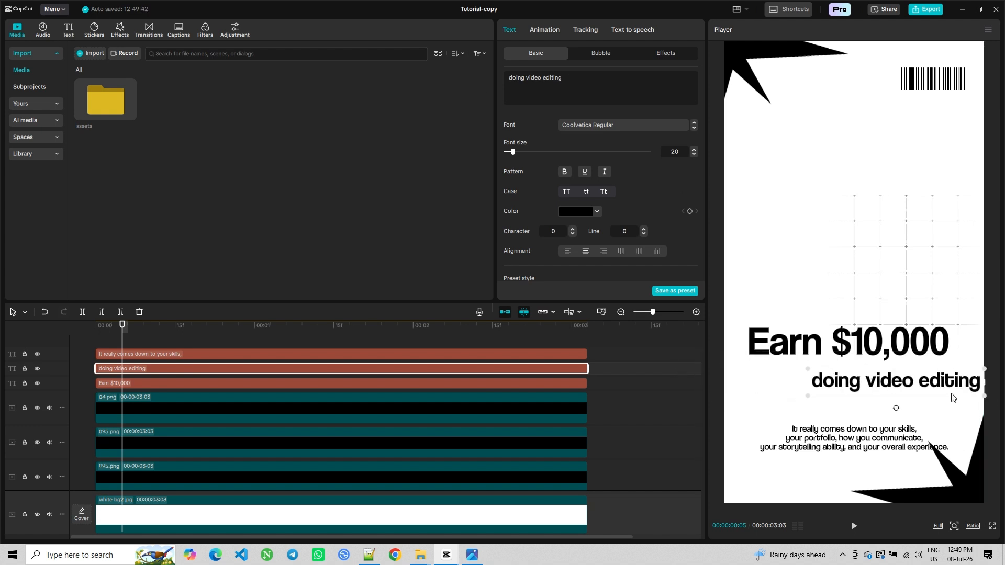
left_click_drag(926, 387, 861, 381)
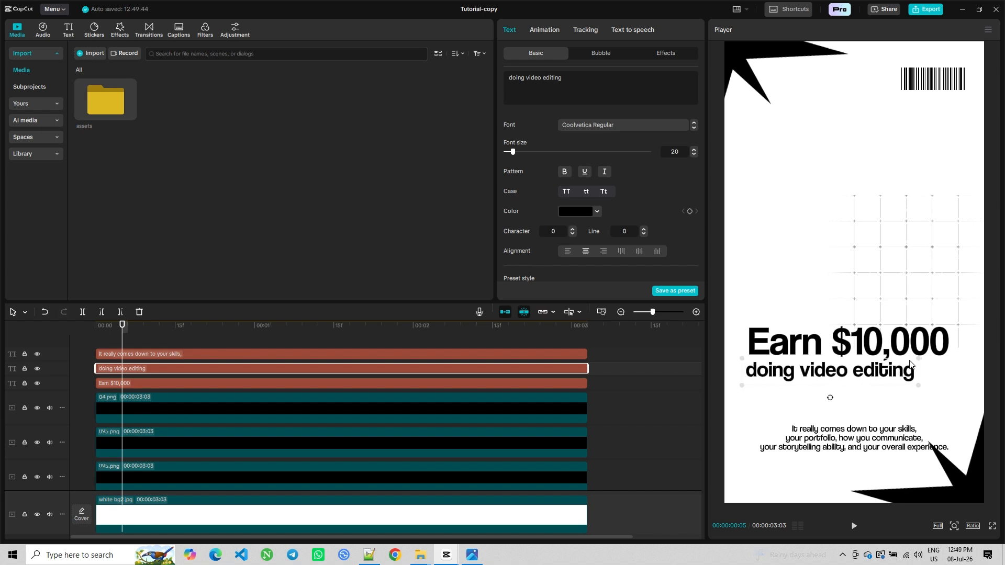
left_click_drag(916, 359, 888, 381)
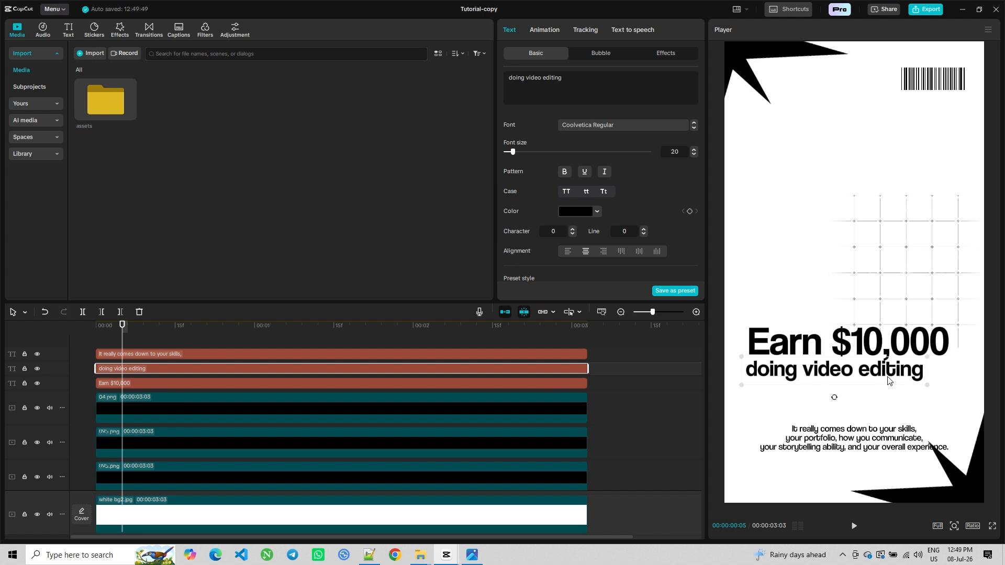
Enable a shadow on the Earn $10,000 text
left_click(765, 350)
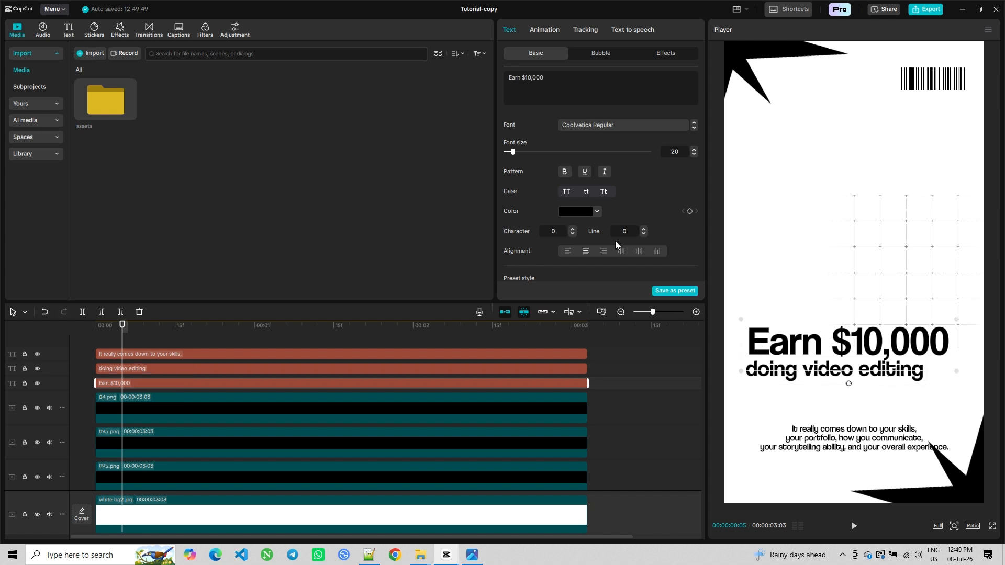
scroll(620, 255, "down", 8)
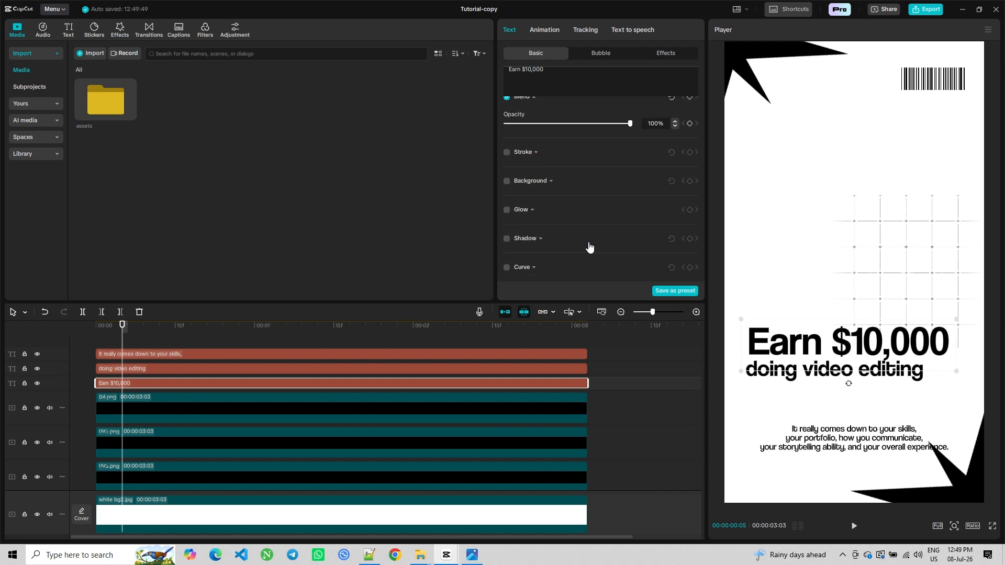
left_click(506, 239)
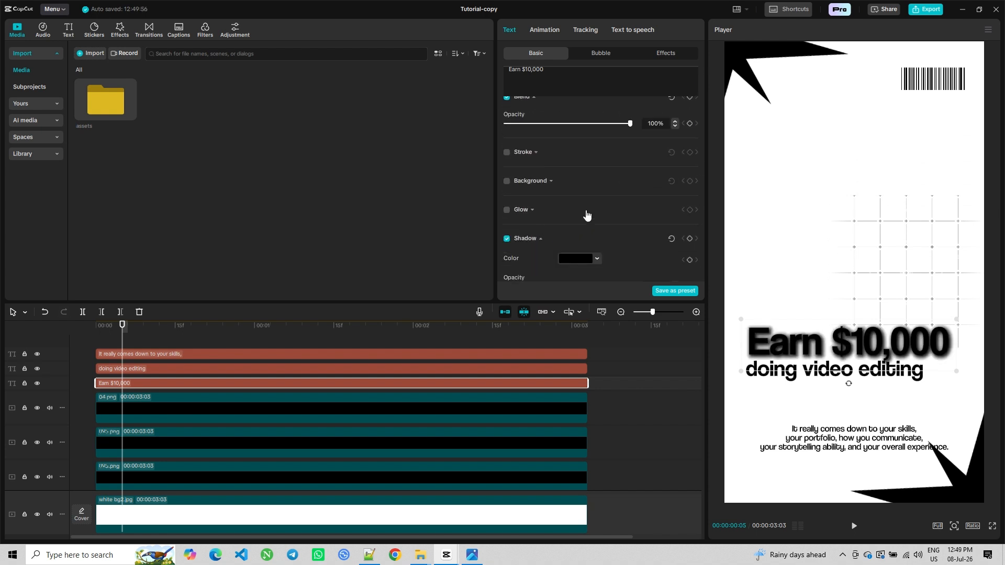
scroll(585, 215, "down", 3)
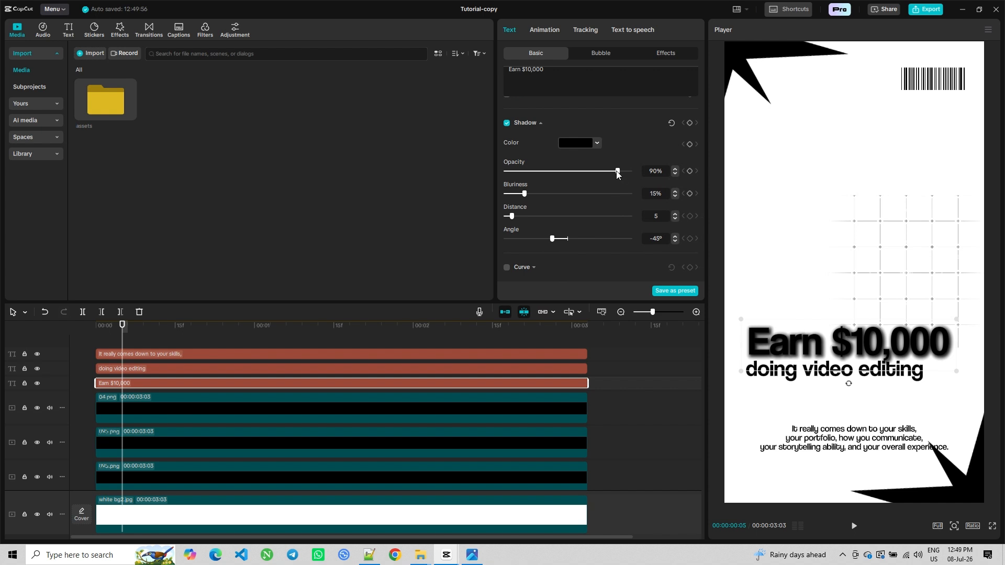
Lower the Earn $10,000 shadow's opacity to 15% and adjust its blurriness and distance
left_click_drag(617, 171, 523, 180)
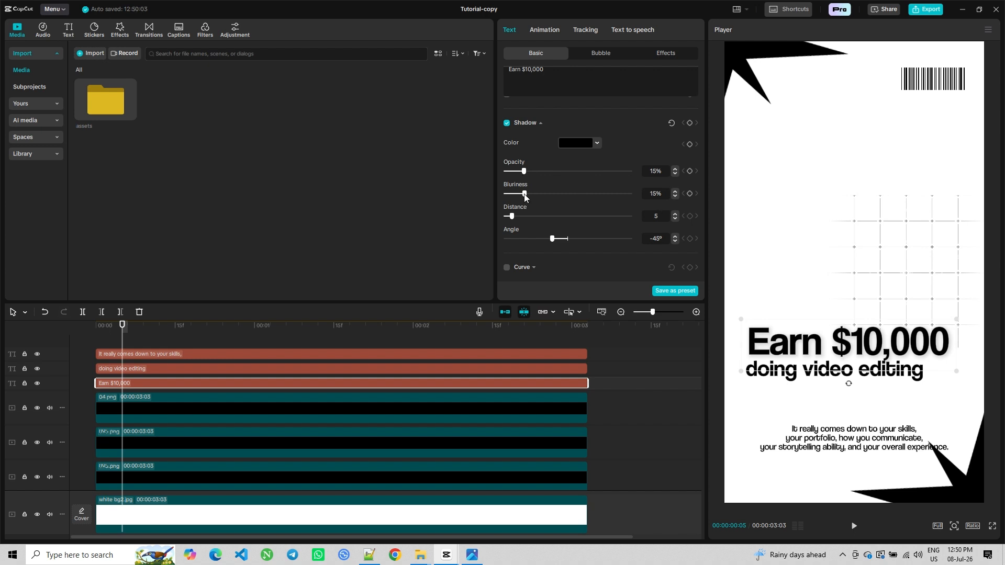
left_click_drag(525, 197, 522, 202)
left_click(518, 217)
Enable a shadow on the 'doing video editing' text and set its opacity to 15%
left_click(146, 372)
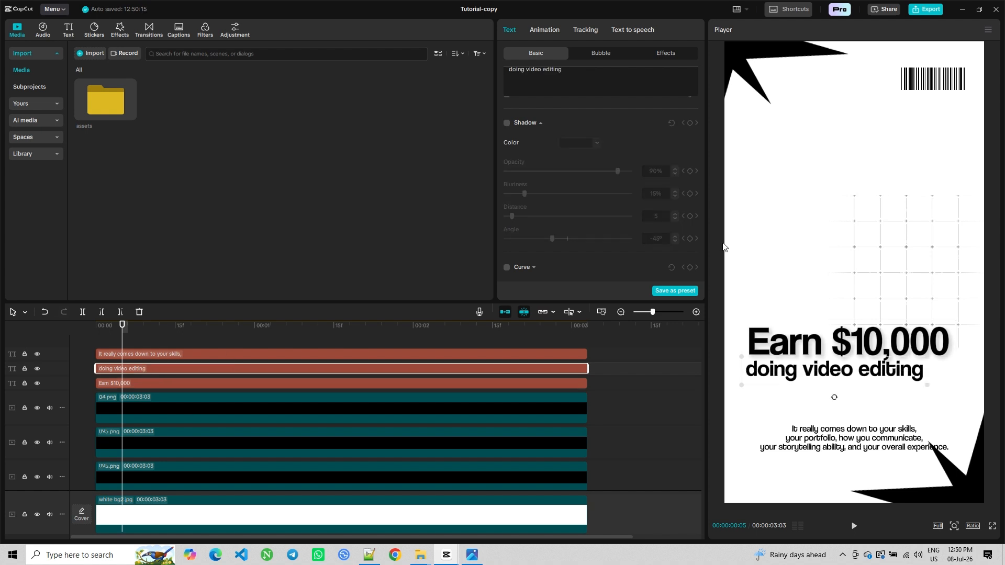
left_click(506, 123)
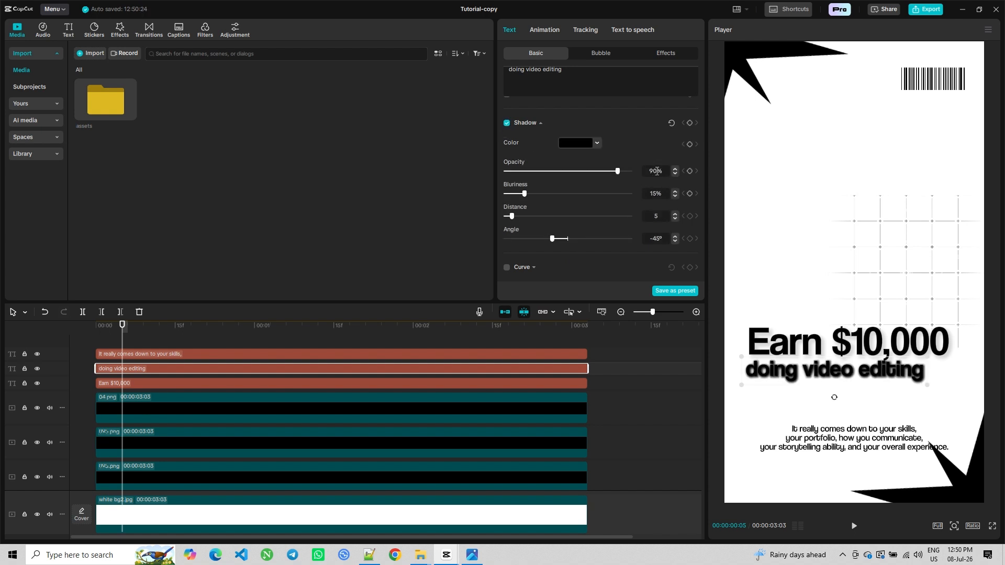
left_click_drag(618, 174, 524, 178)
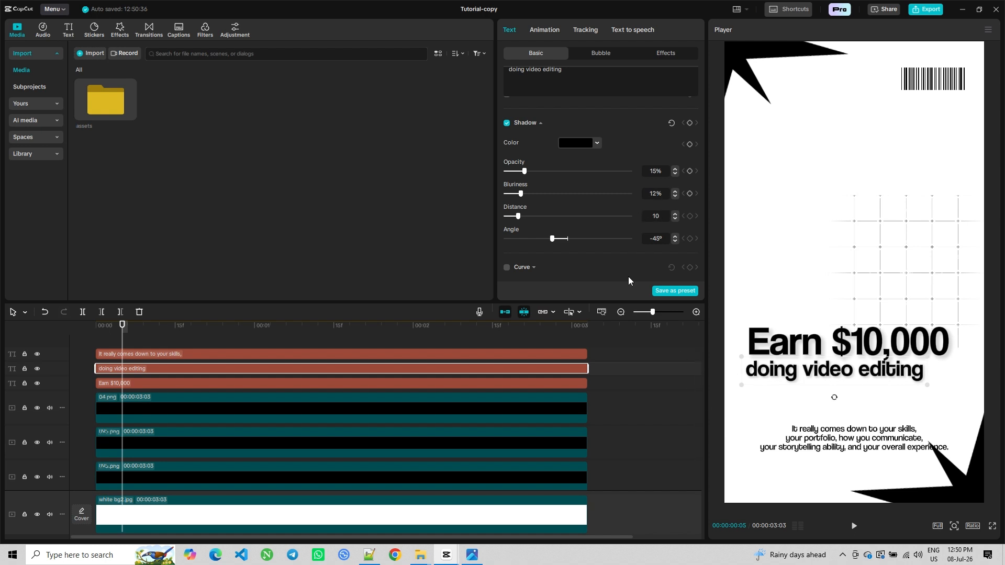
Select the paragraph text and move it up closer to the headline
left_click(165, 445)
left_click(825, 442)
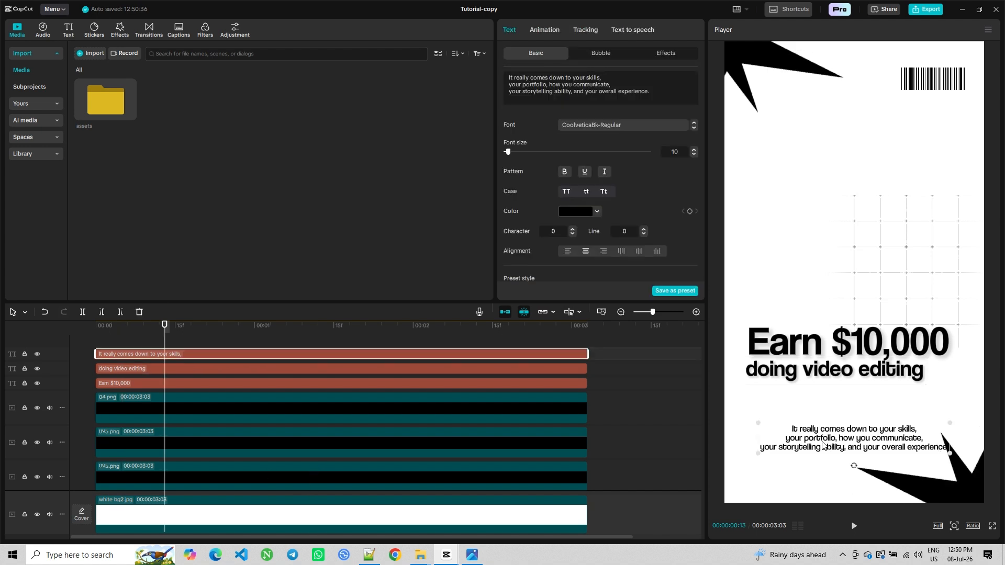
left_click_drag(823, 442, 807, 416)
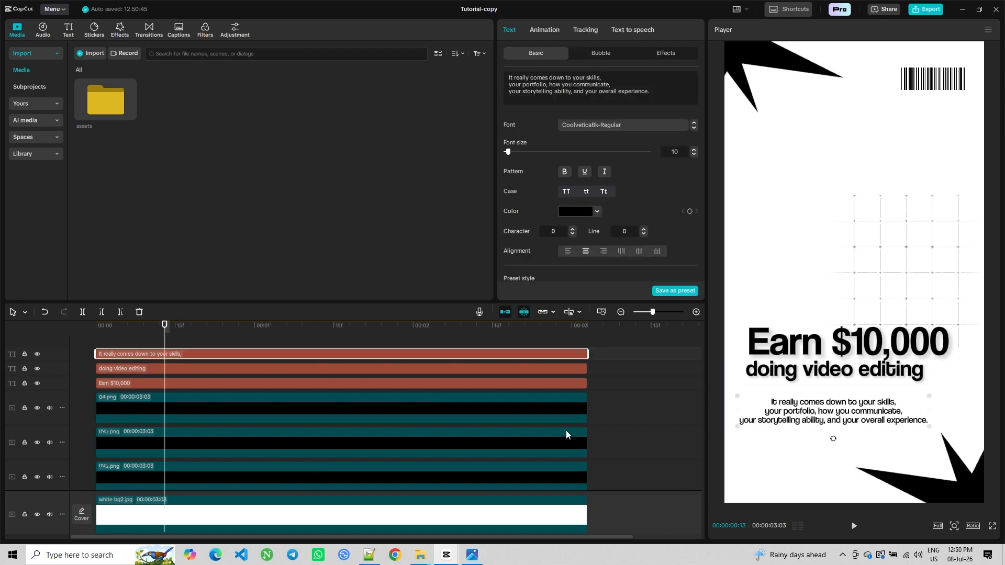
Copy the new paragraph from Notepad++ and paste it in place of the paragraph layer's text
key("alt+Tab")
left_click(307, 236)
left_click_drag(307, 236, 223, 215)
key("ctrl+c")
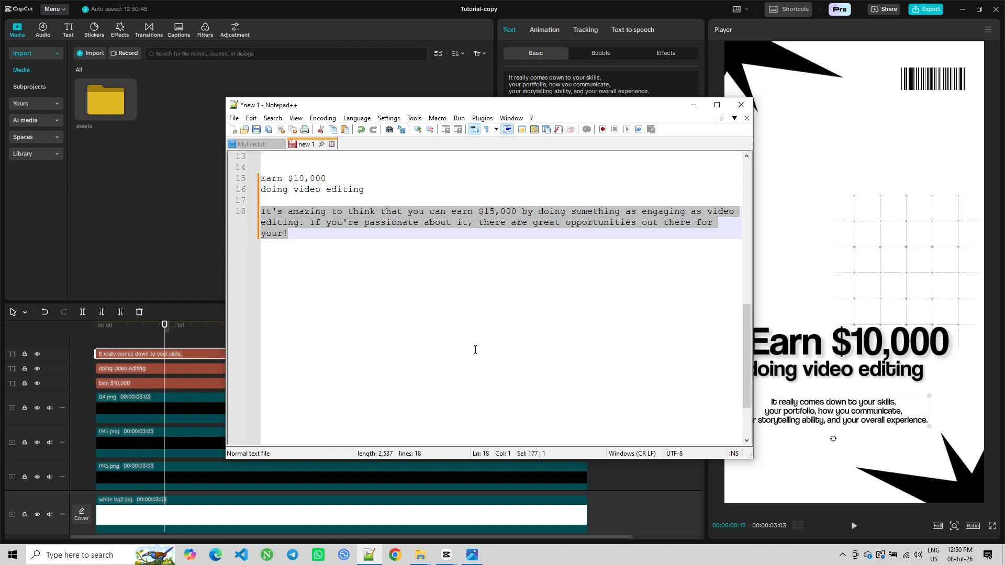
key("alt+Tab")
double_click(881, 416)
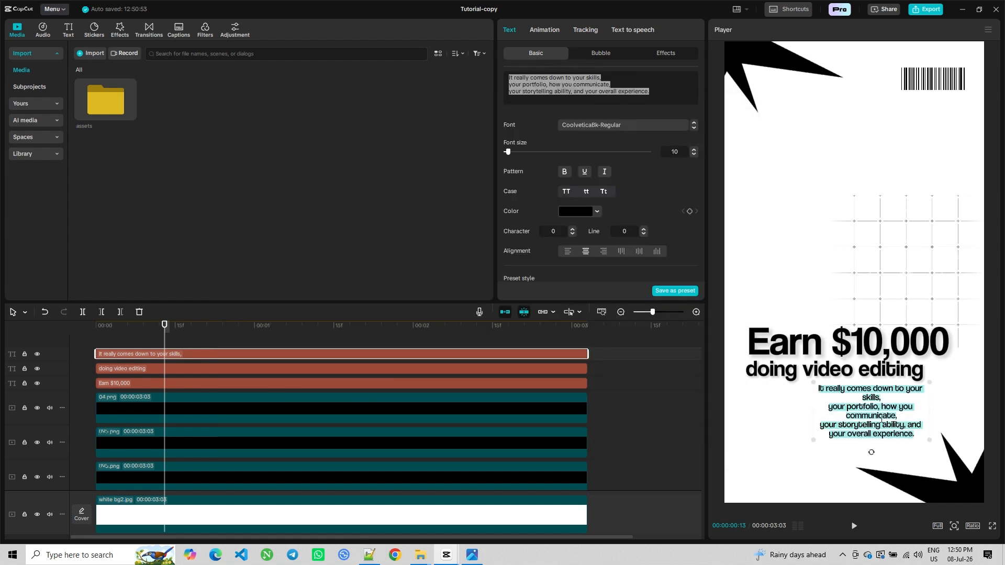
key("ctrl+v")
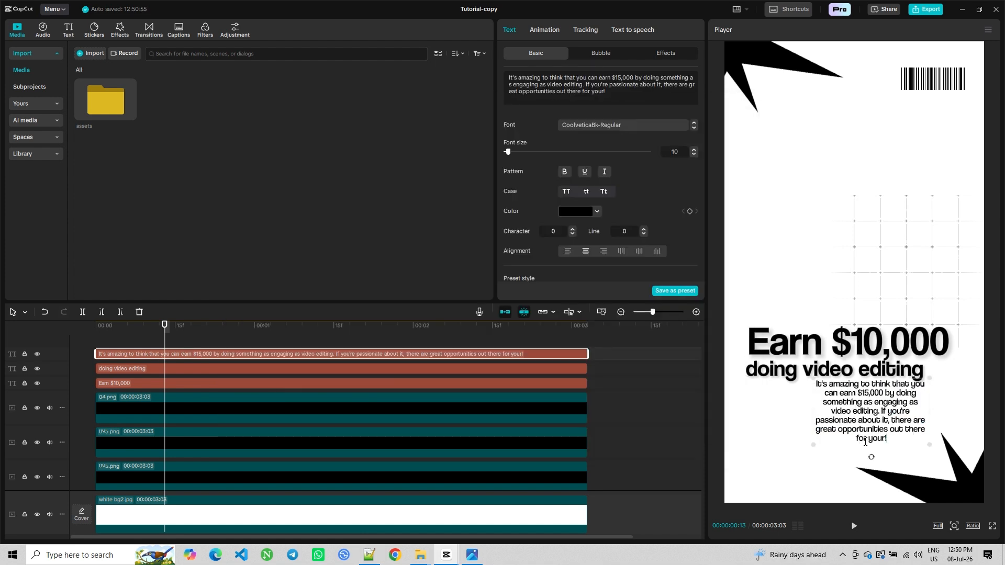
Widen the paragraph text box, move it under the headline, and left-align its text
left_click(102, 348)
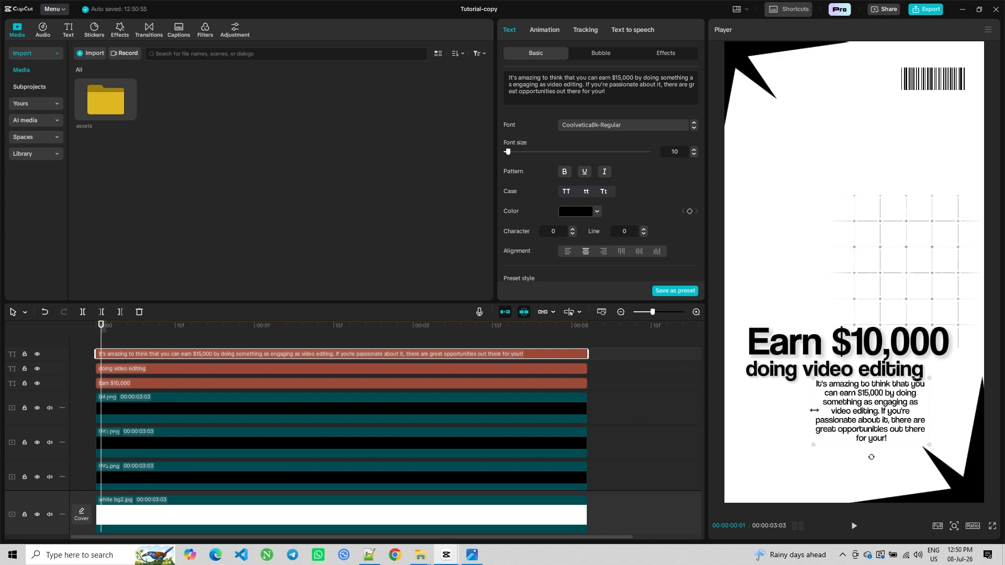
left_click_drag(814, 410, 726, 411)
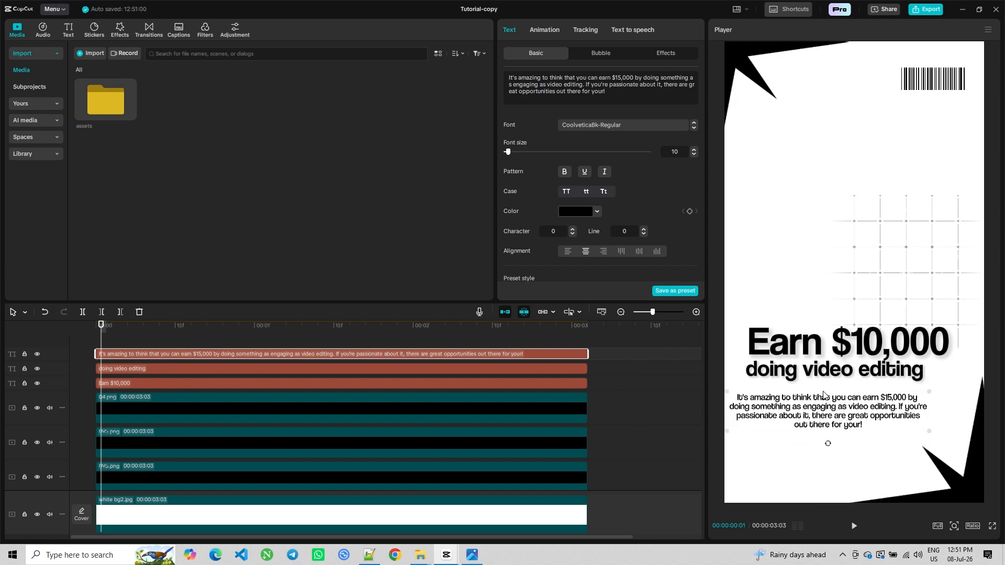
left_click_drag(827, 420, 808, 409)
left_click(567, 252)
Nudge the headline and paragraph slightly down to tighten the text layout
left_click(786, 366)
left_click(778, 347)
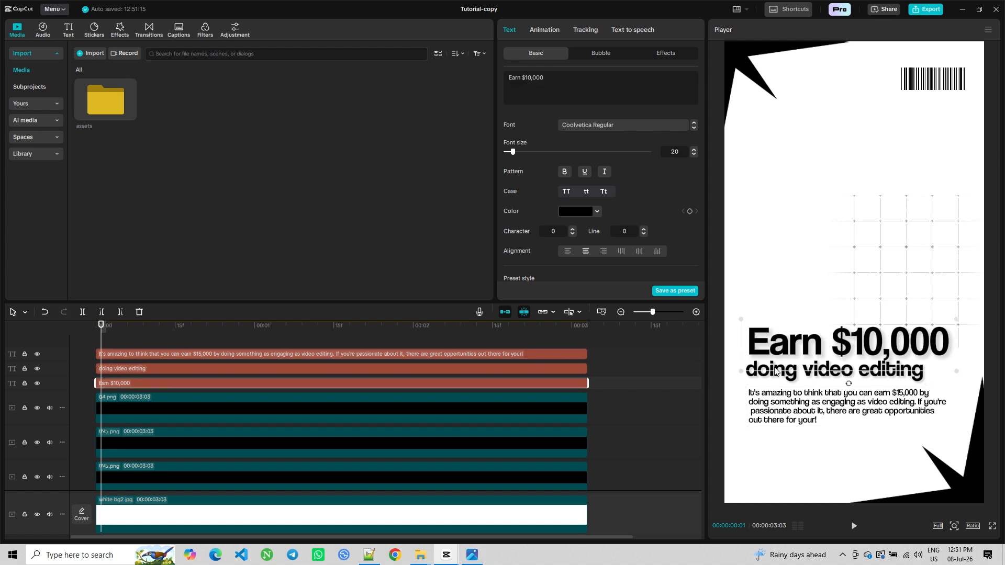
left_click_drag(776, 377, 775, 381)
left_click_drag(786, 415, 792, 418)
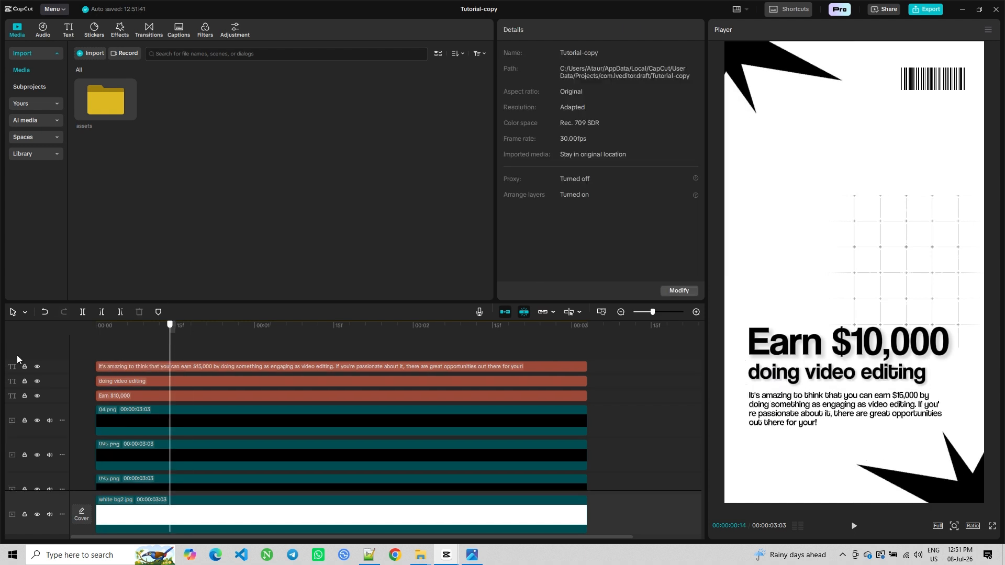
Move the barcode image from the top-right corner to the bottom-left corner of the frame
left_click(176, 424)
left_click_drag(936, 88, 775, 474)
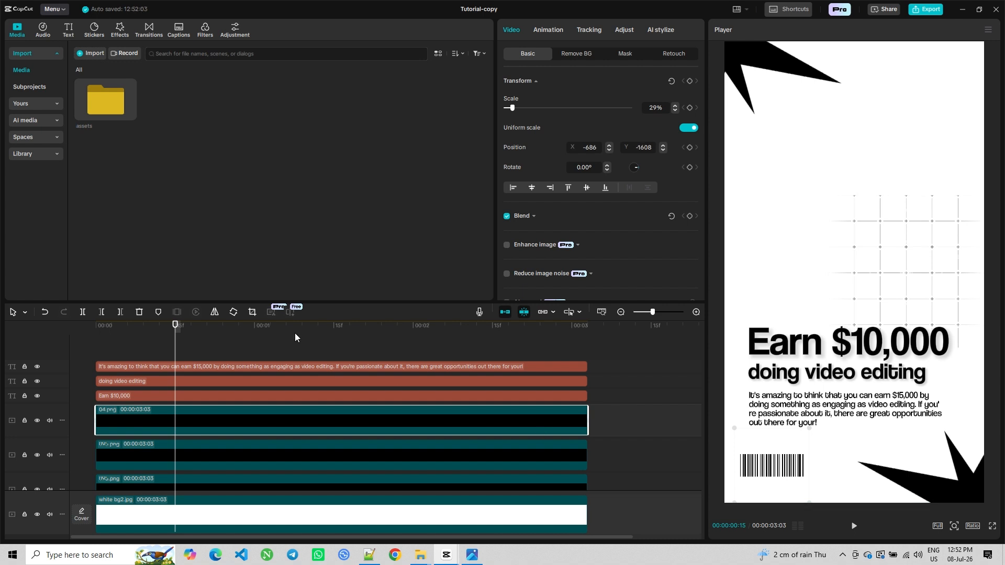
left_click(129, 350)
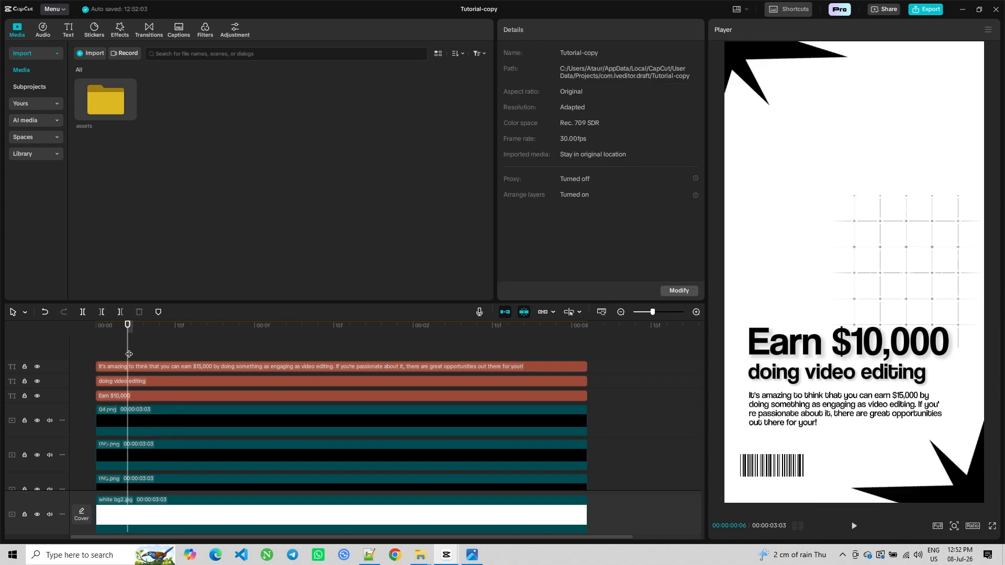
Add the qr code image from the assets folder to a new top track
double_click(79, 115)
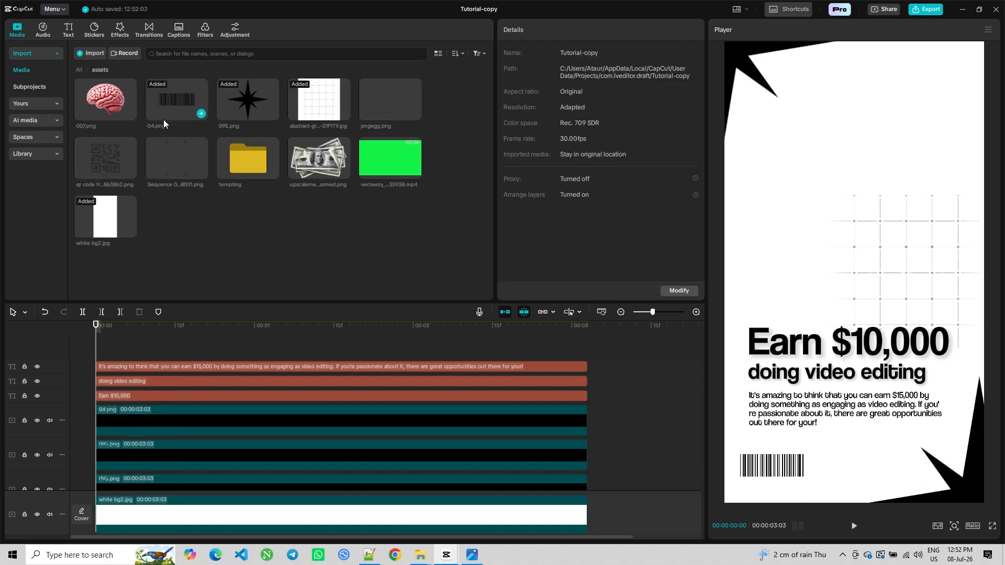
left_click_drag(124, 152, 99, 352)
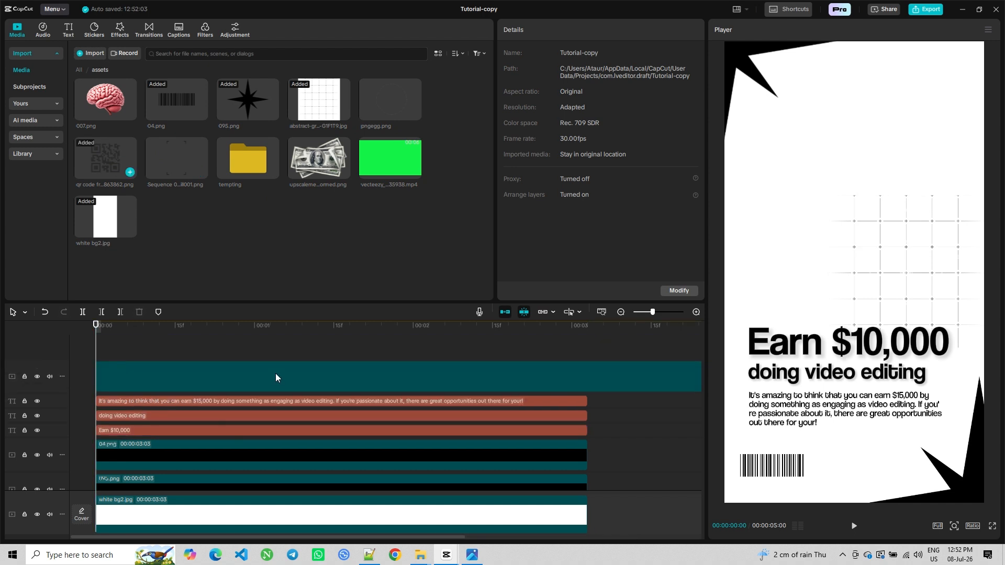
Trim the QR code clip to match the other clips and scale it to about 25% in the top-right corner
left_click(585, 356)
left_click(586, 373)
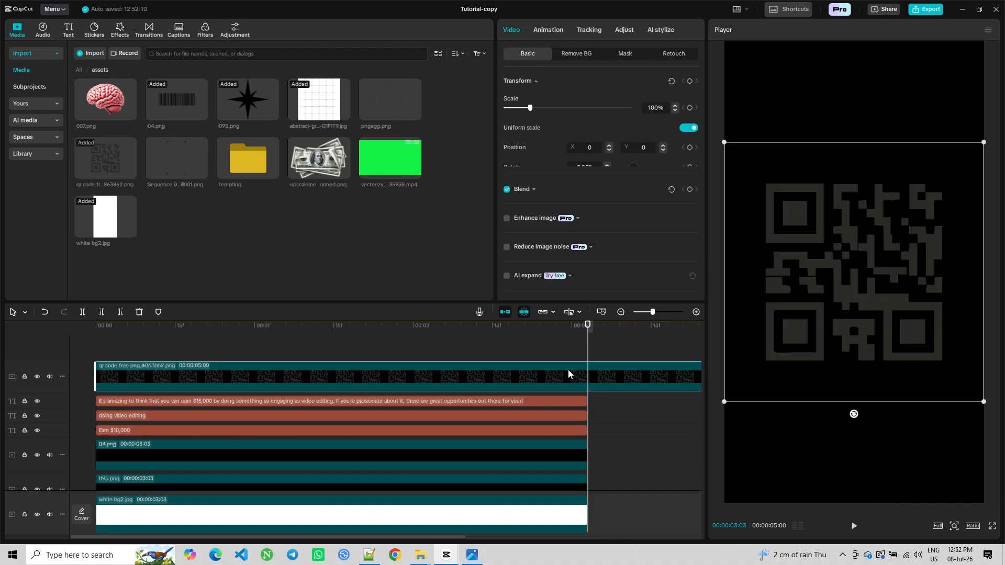
left_click(123, 313)
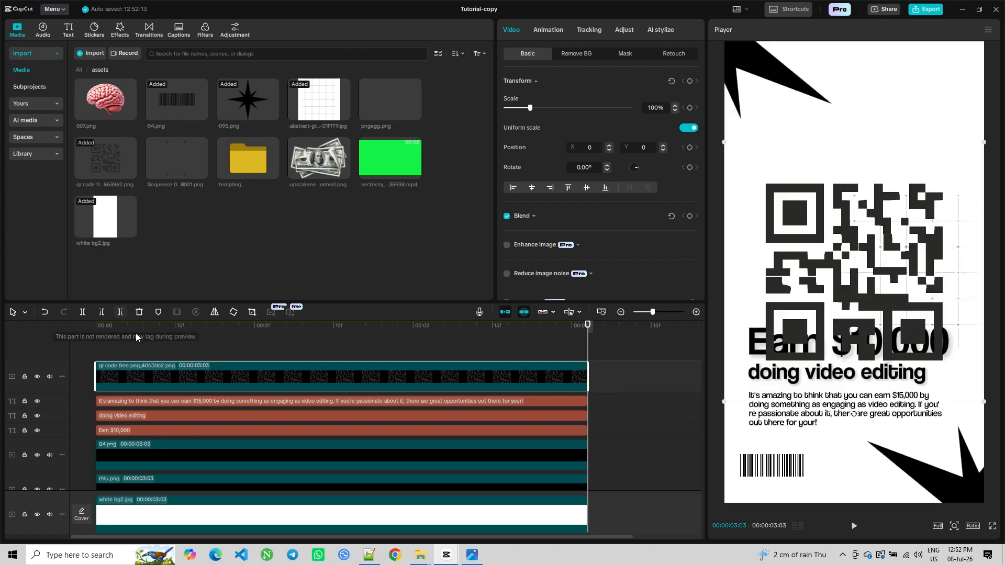
left_click_drag(952, 161, 943, 90)
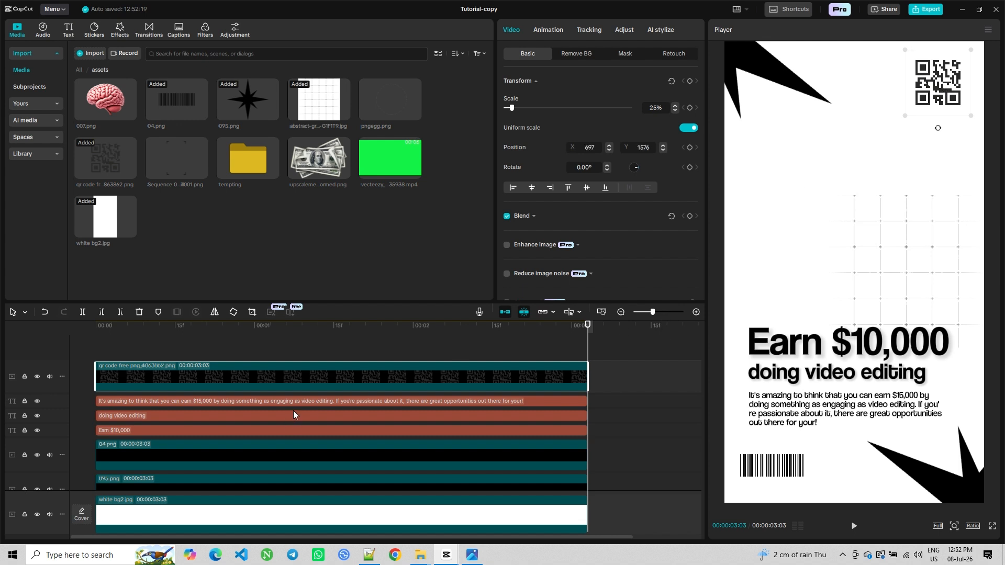
Add the green-screen falling bitcoin video on a new top track and align it to the timeline start
key("Home")
left_click_drag(380, 167, 80, 329)
left_click_drag(220, 327, 155, 363)
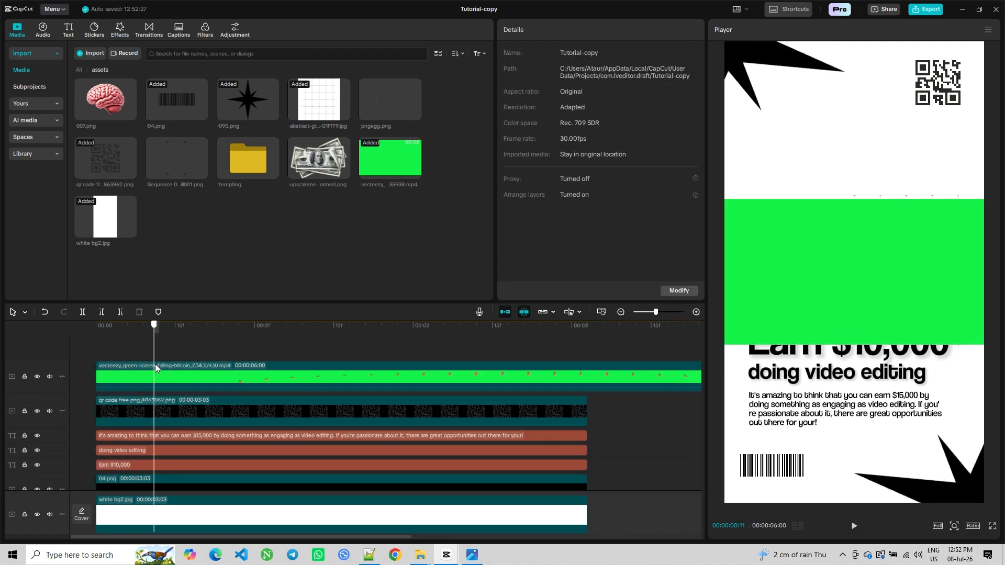
left_click(165, 380)
left_click(101, 312)
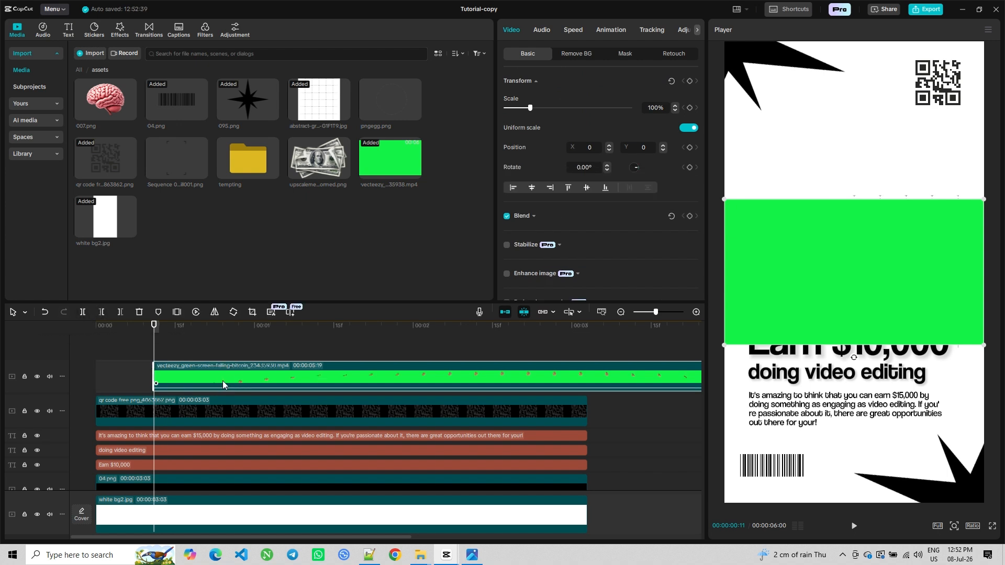
left_click_drag(222, 381, 149, 381)
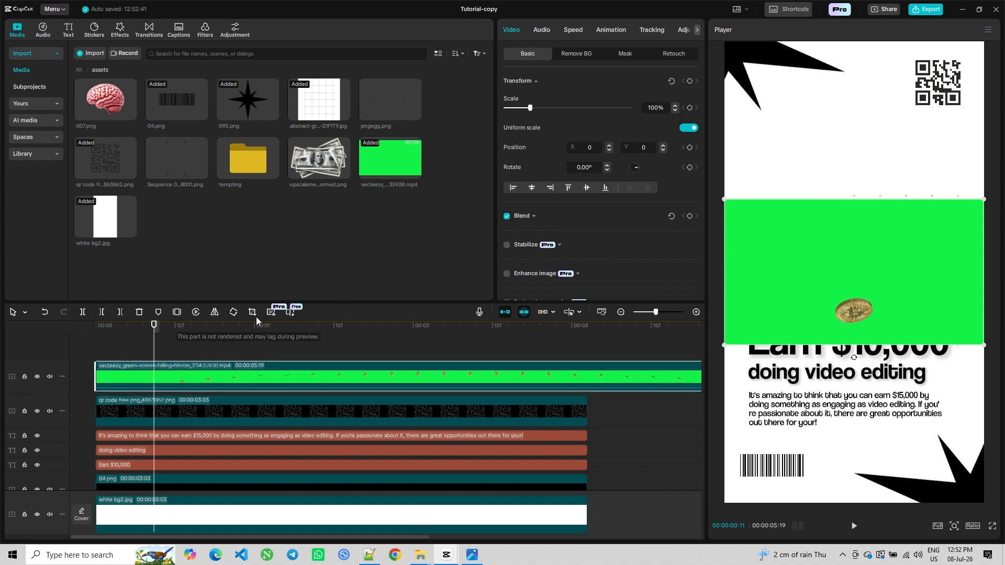
Crop the bitcoin video to a narrow vertical frame around the coin and shift it toward the right
left_click(218, 335)
left_click(221, 361)
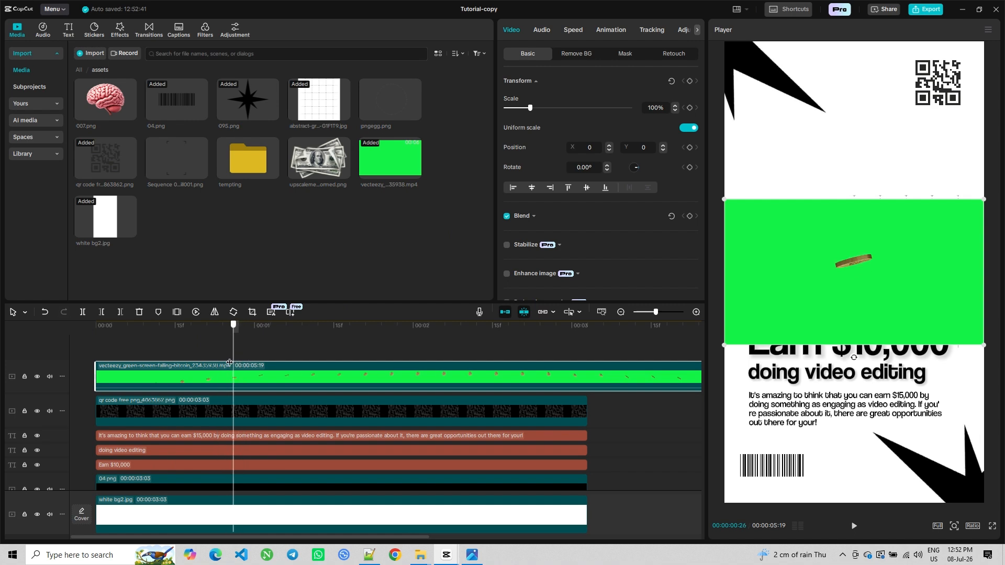
left_click(253, 311)
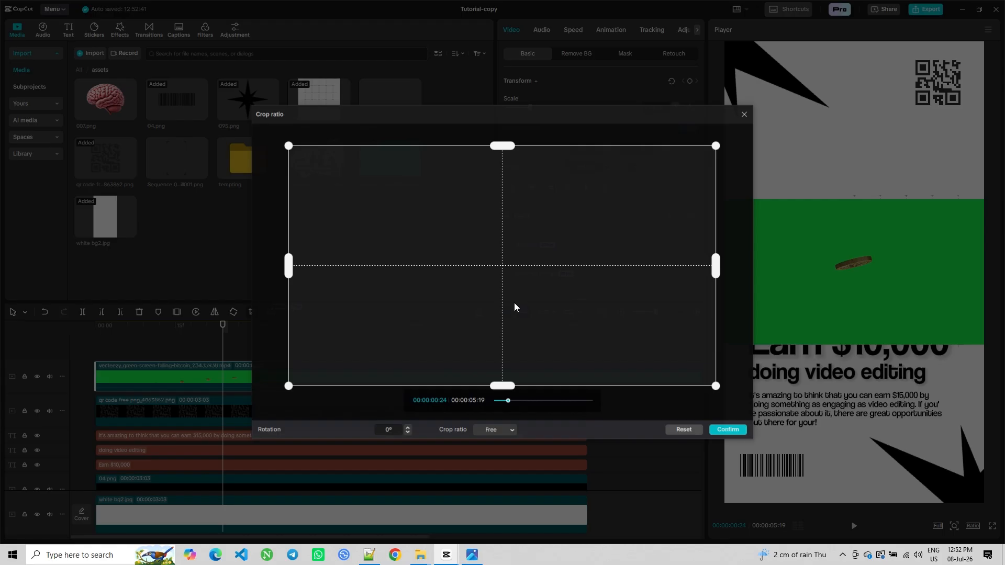
left_click_drag(286, 274, 440, 269)
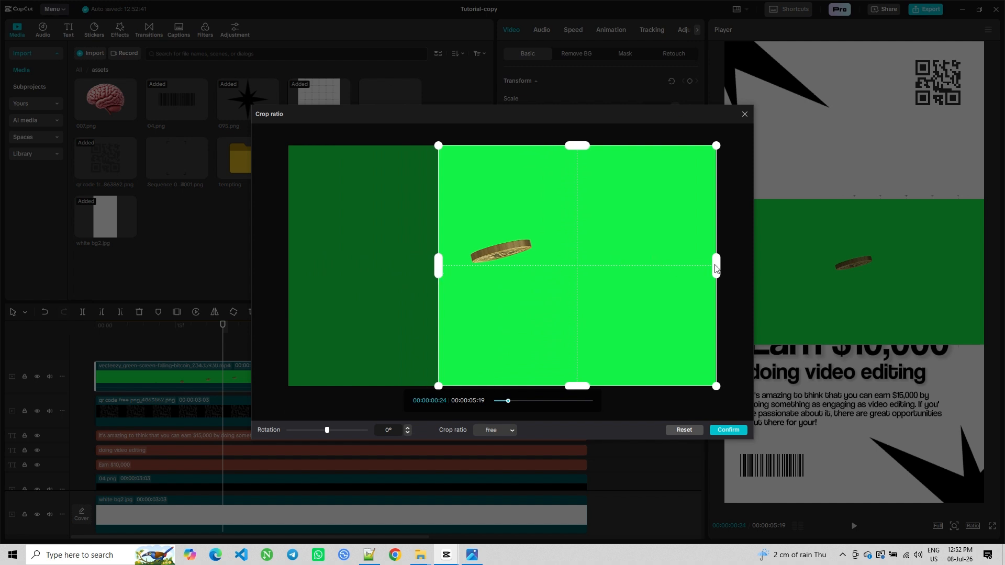
left_click_drag(716, 268, 562, 264)
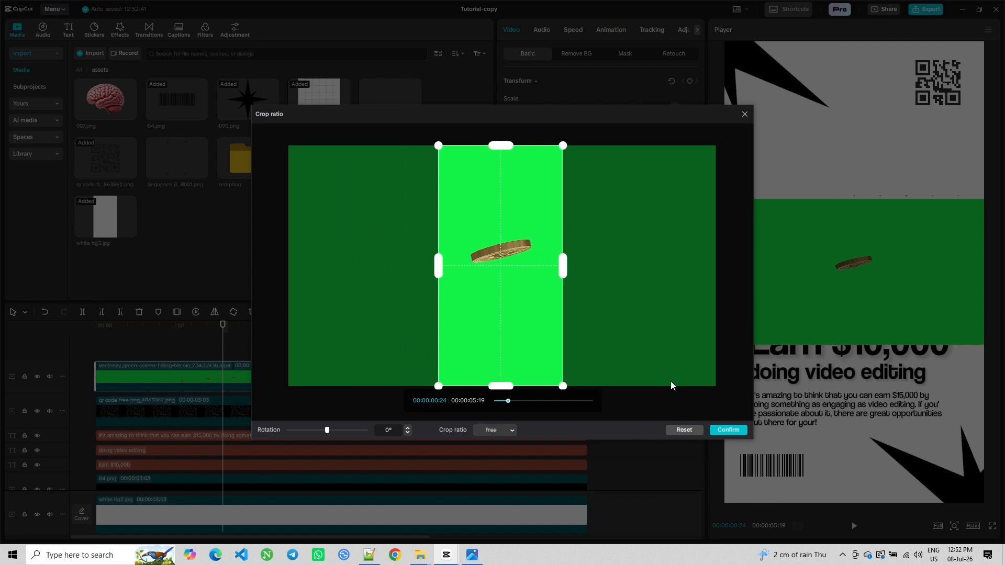
left_click(728, 430)
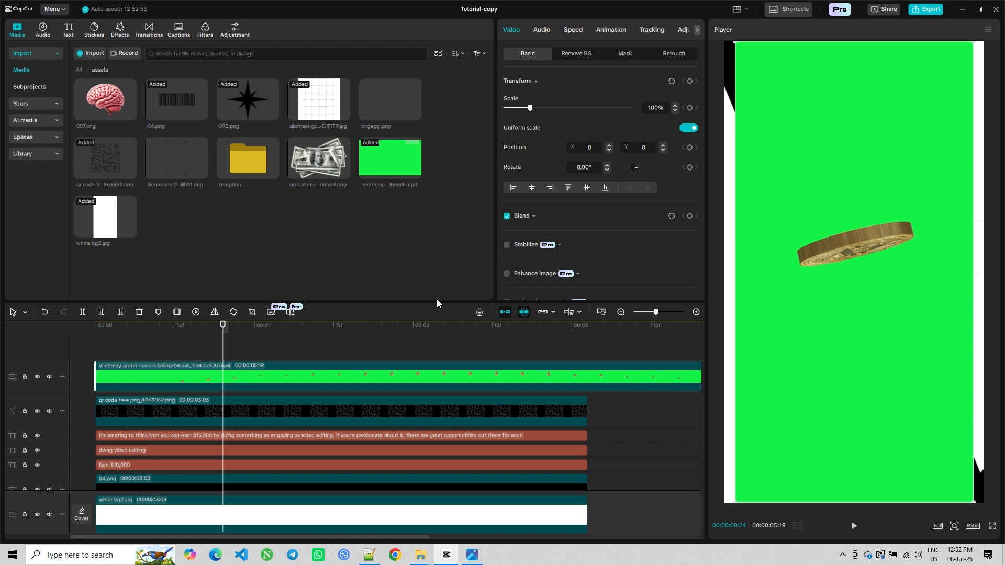
left_click_drag(837, 157, 839, 161)
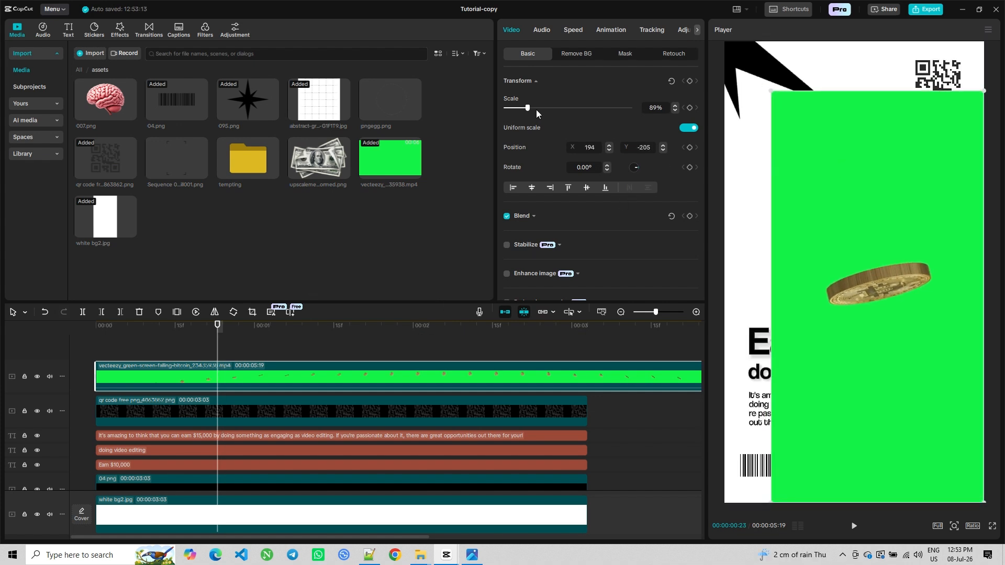
Remove the green background with Chroma key, picking the green colour and setting intensity to 60
left_click(576, 52)
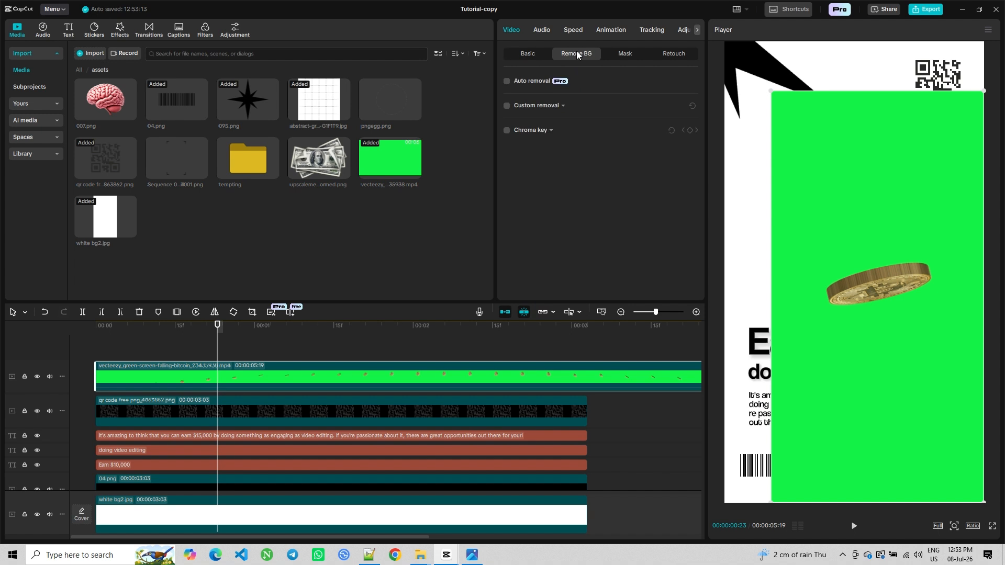
left_click(507, 131)
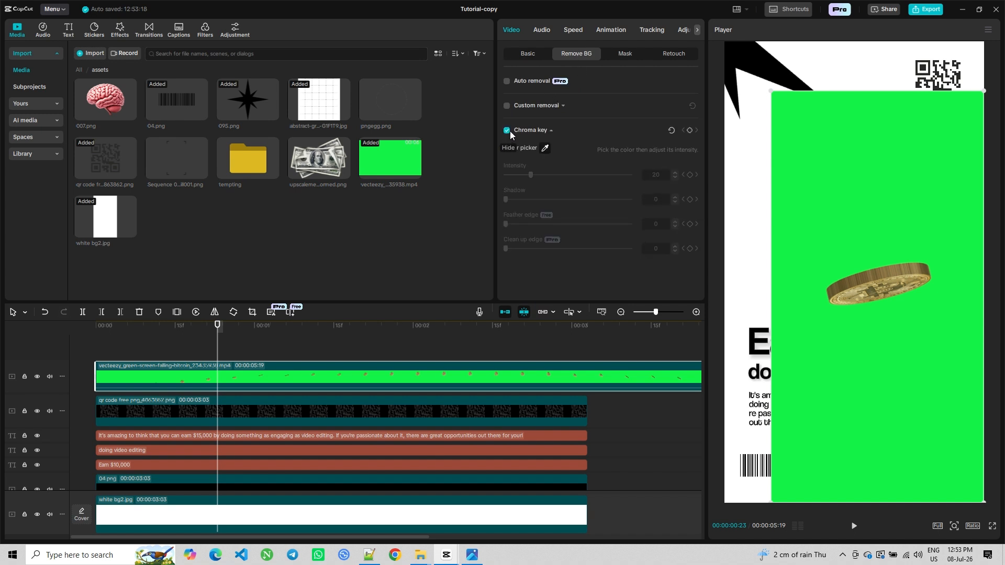
left_click(910, 209)
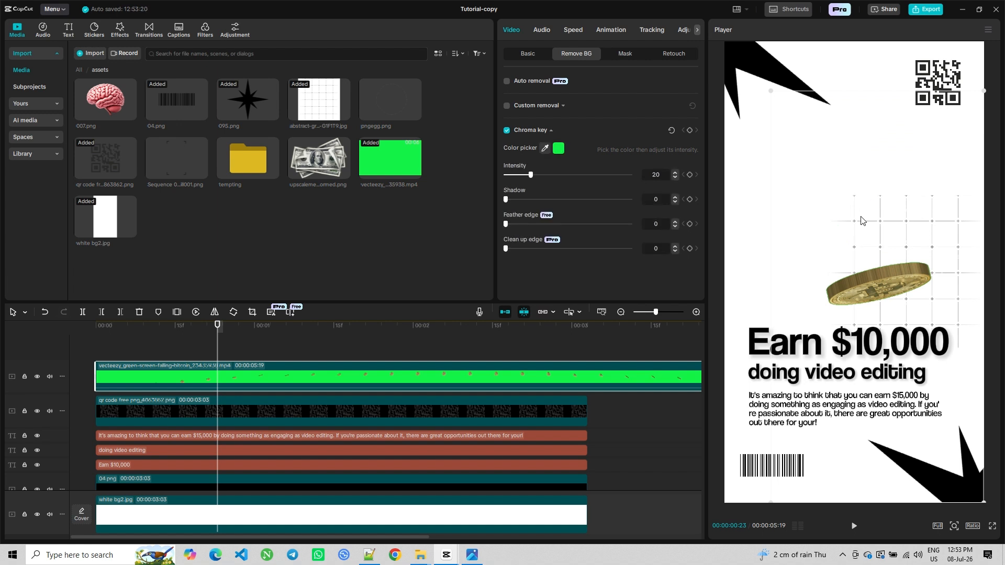
left_click(653, 181)
type("50")
type("60")
Play back the composition to preview the falling coin
left_click(72, 345)
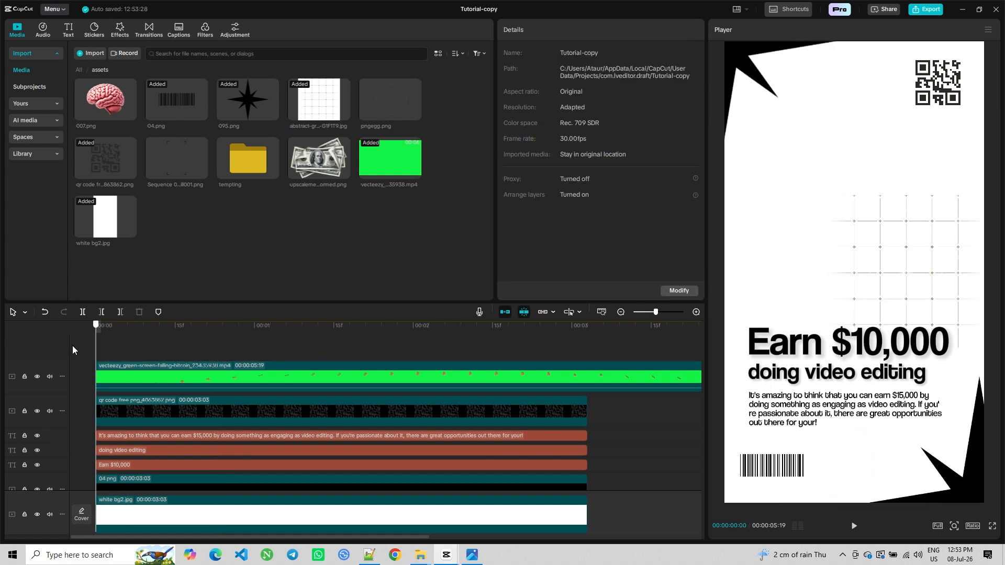
left_click(853, 526)
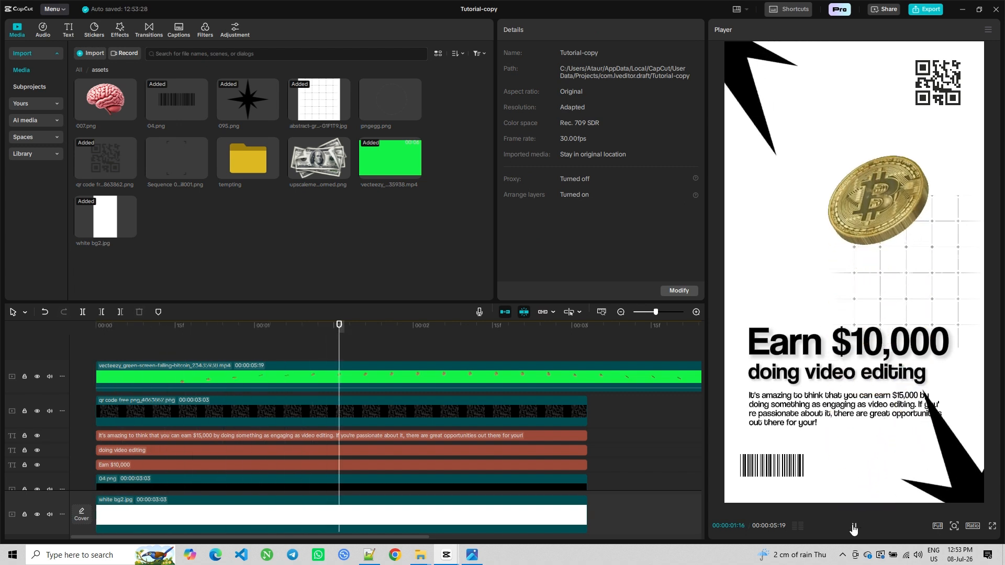
left_click(854, 526)
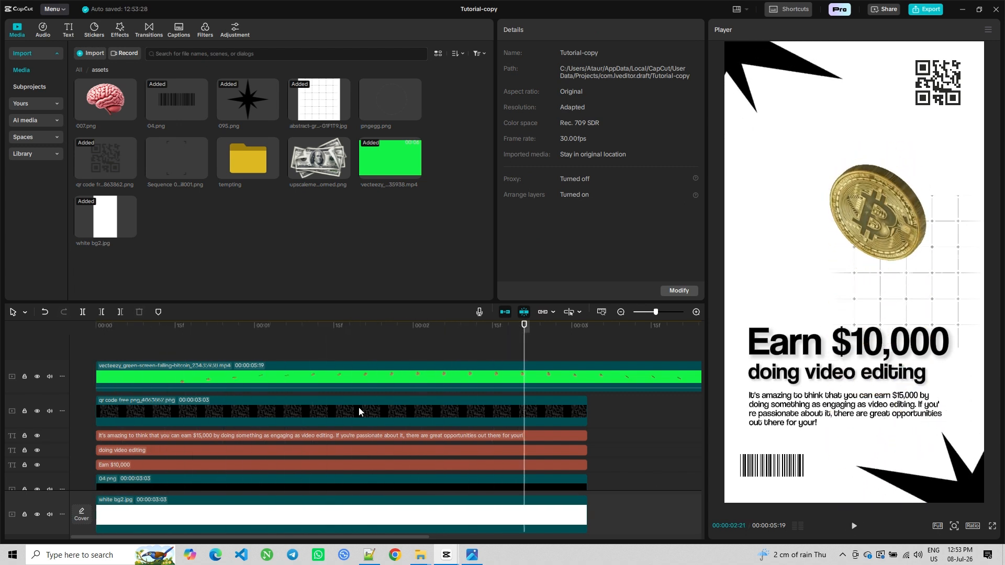
Resize the bitcoin overlay smaller and reposition the coin lower in the frame
left_click(341, 380)
left_click_drag(984, 89, 958, 114)
left_click_drag(890, 247, 911, 289)
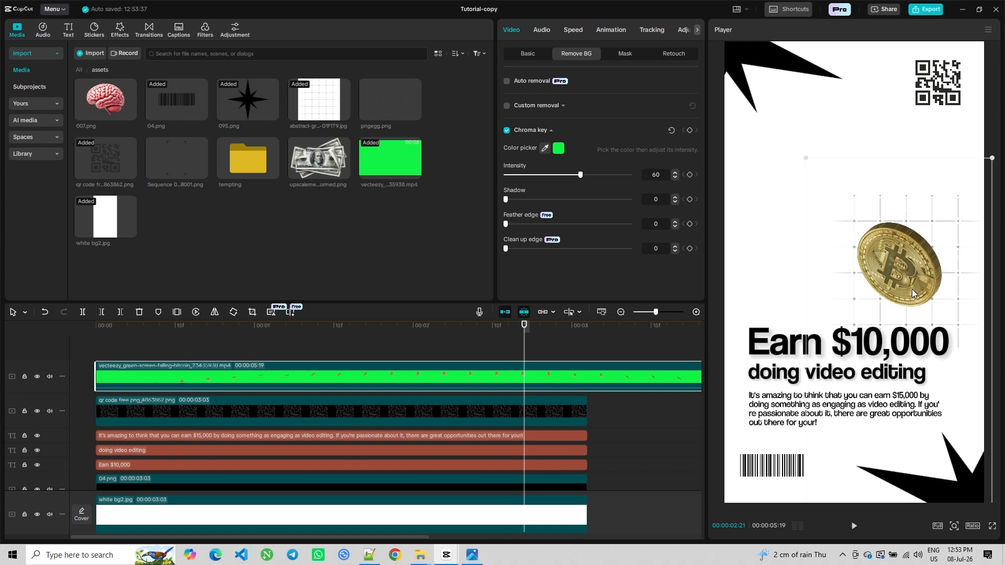
left_click_drag(992, 163, 988, 166)
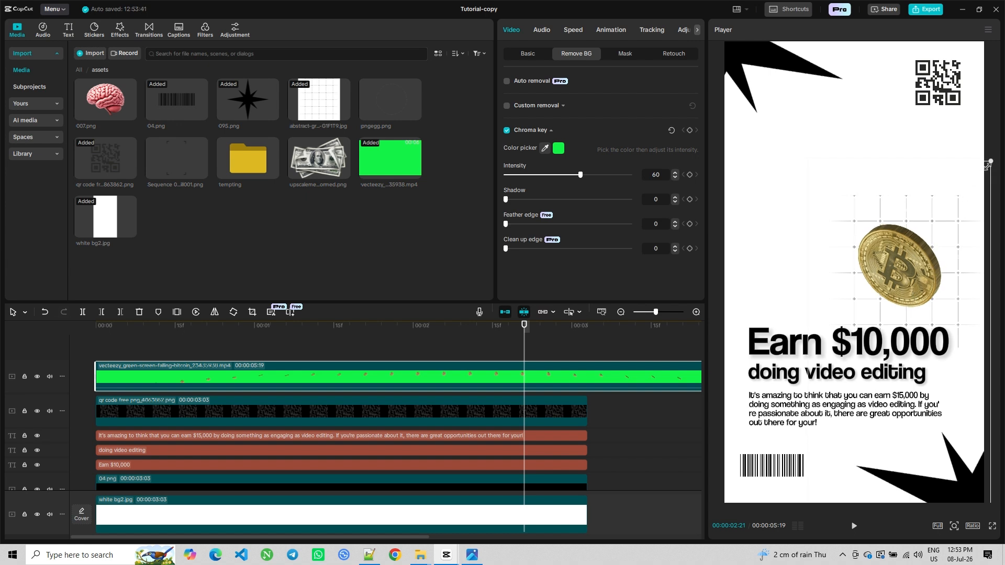
Play the composition from the start to check the coin placement
left_click_drag(315, 349, 2, 365)
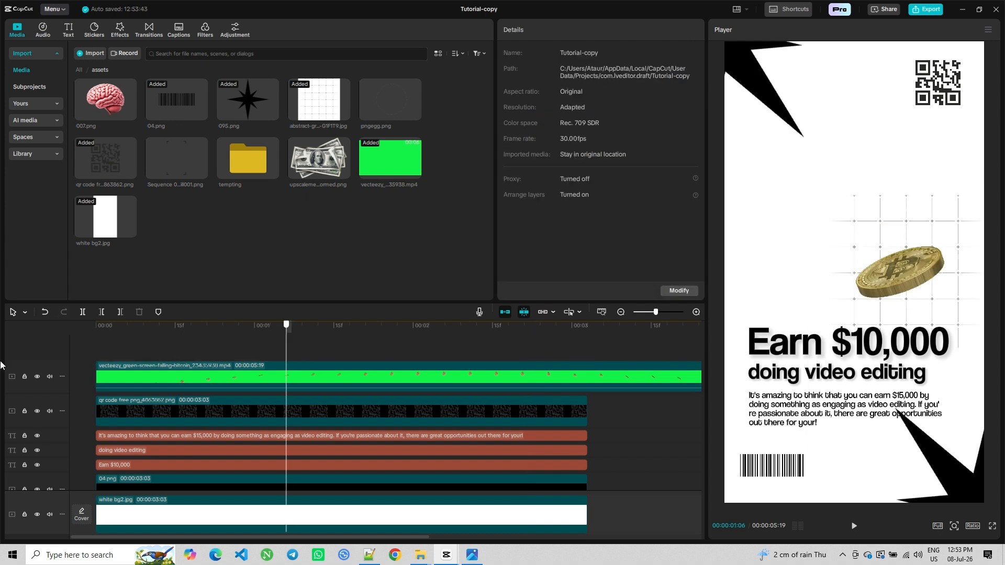
left_click(853, 526)
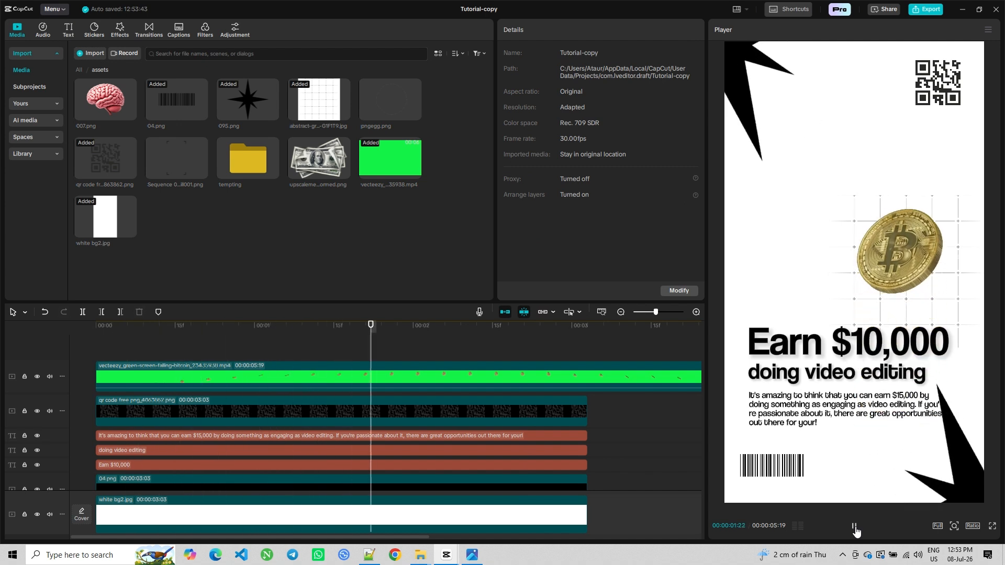
left_click(854, 528)
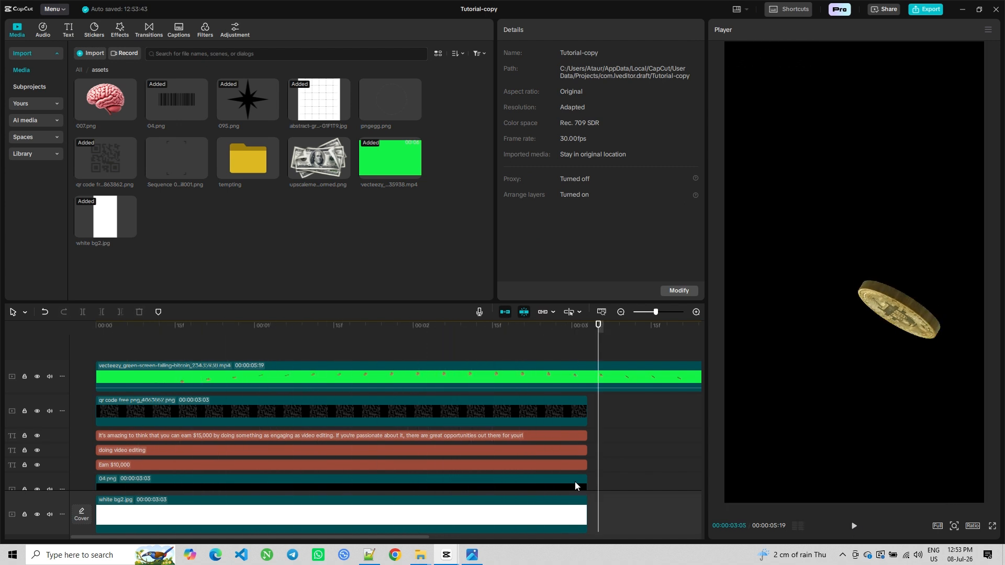
Trim the bitcoin clip to end at 00:00:03:03 with the other clips, and nudge the coin's size and position
left_click(588, 378)
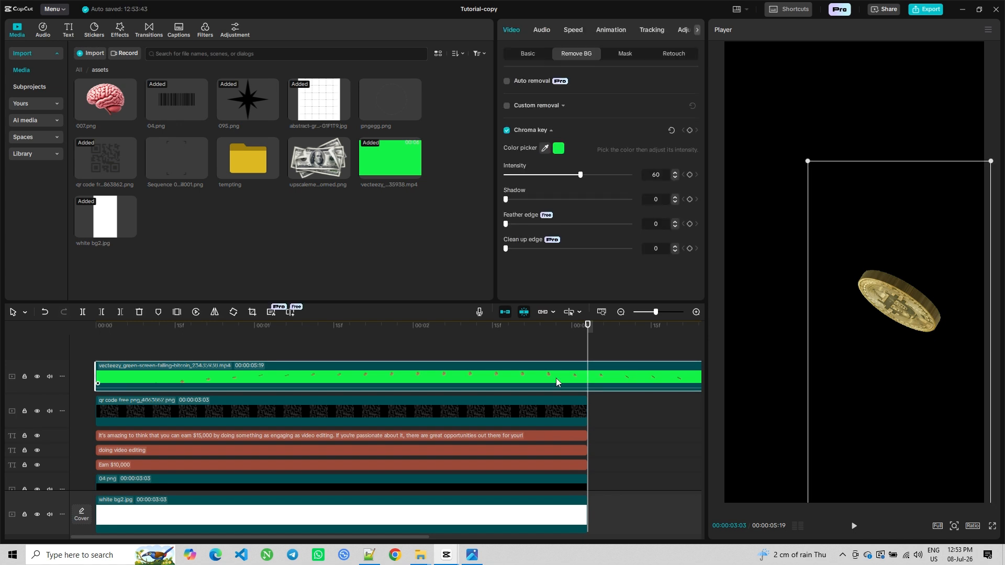
left_click(121, 313)
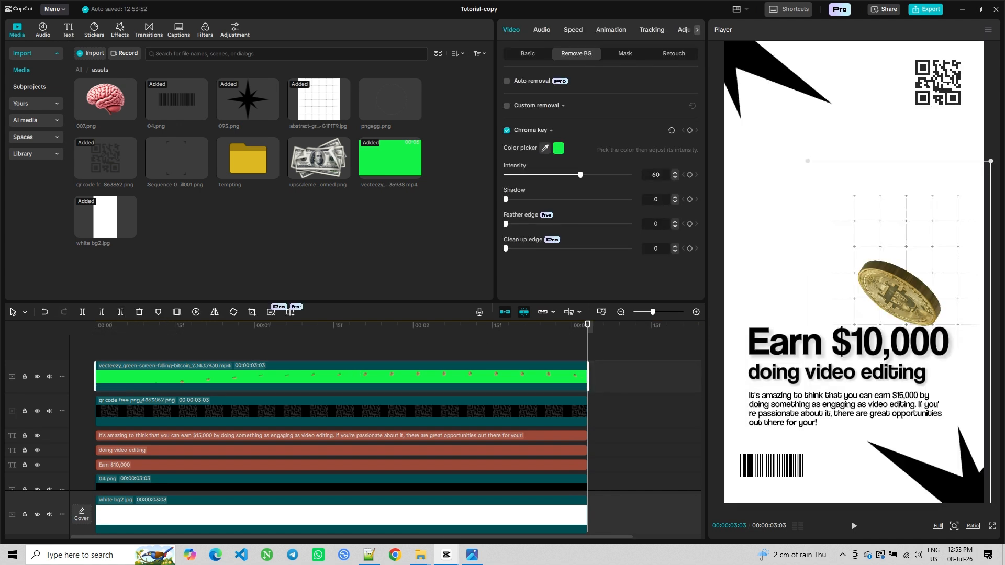
left_click_drag(991, 161, 988, 164)
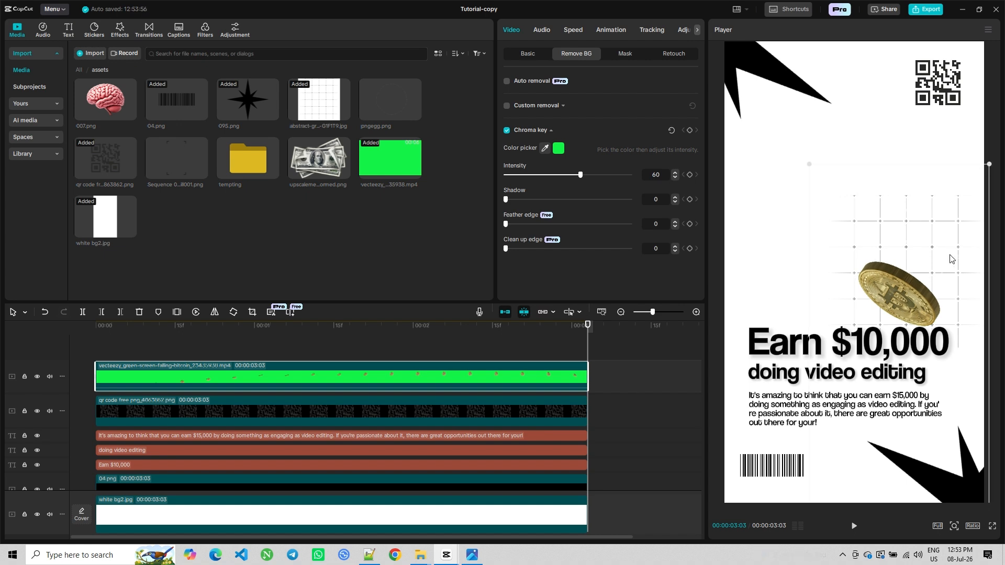
left_click_drag(950, 258, 946, 254)
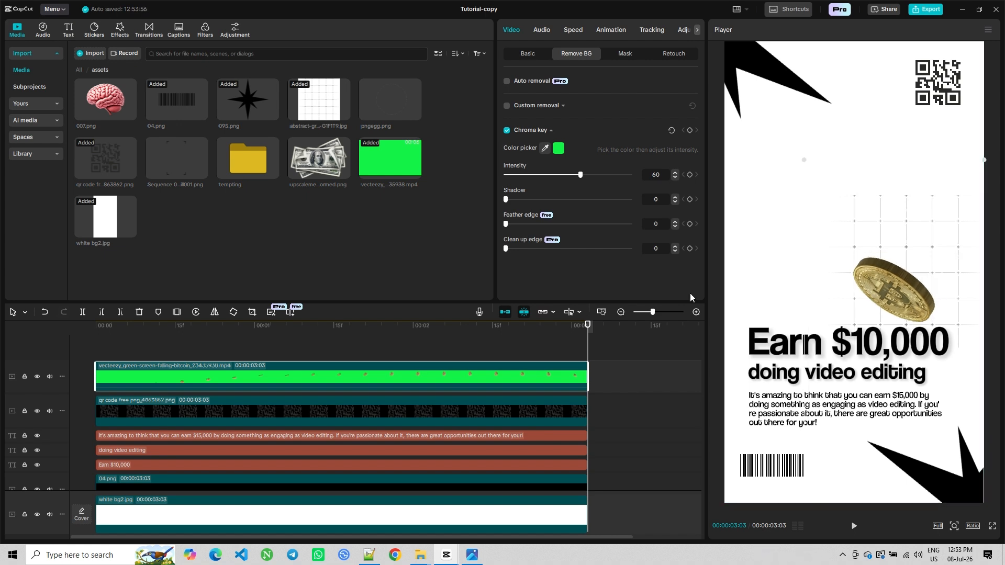
Preview the trimmed composition from the beginning
left_click(278, 342)
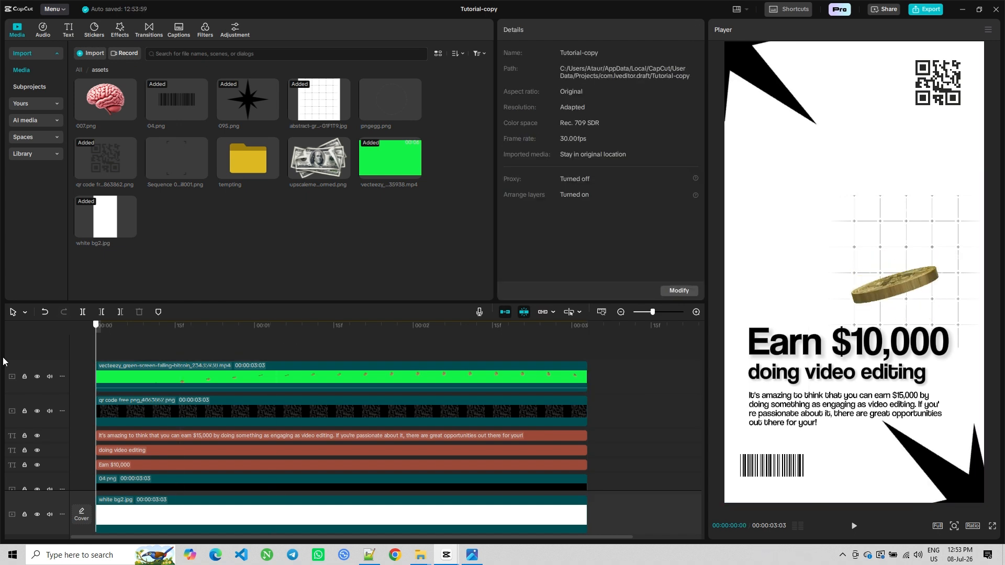
left_click(853, 526)
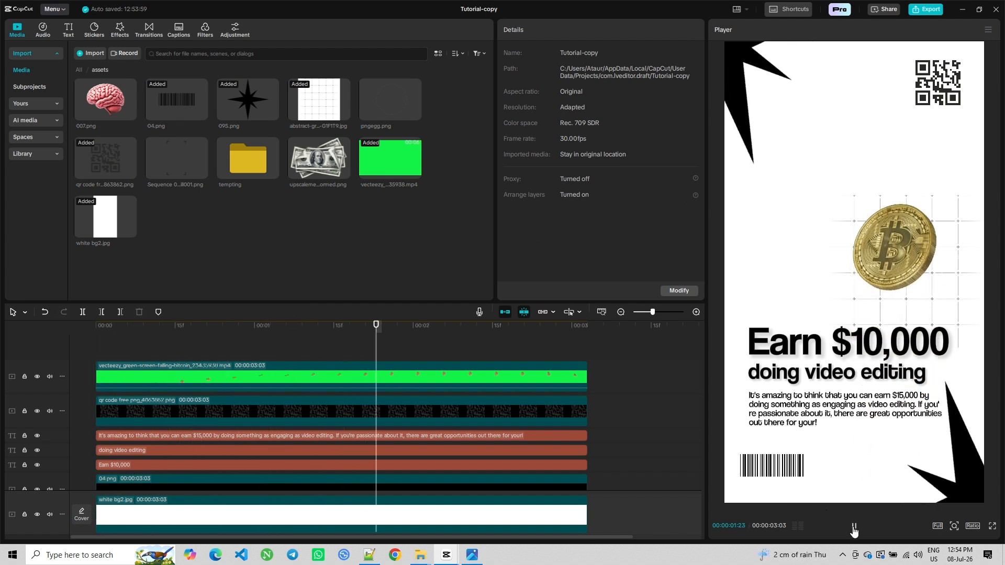
left_click(854, 526)
left_click(854, 528)
left_click(853, 527)
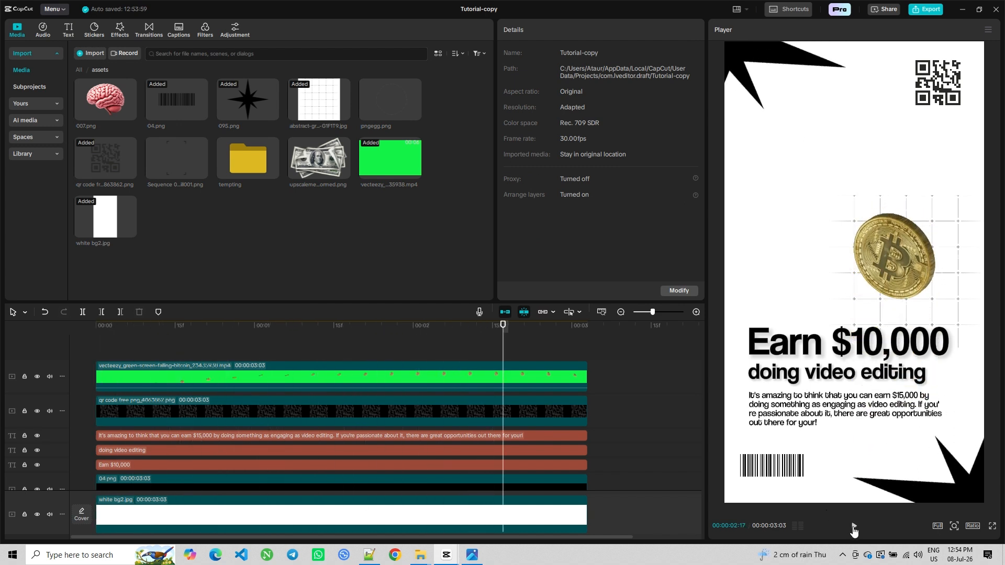
left_click(854, 527)
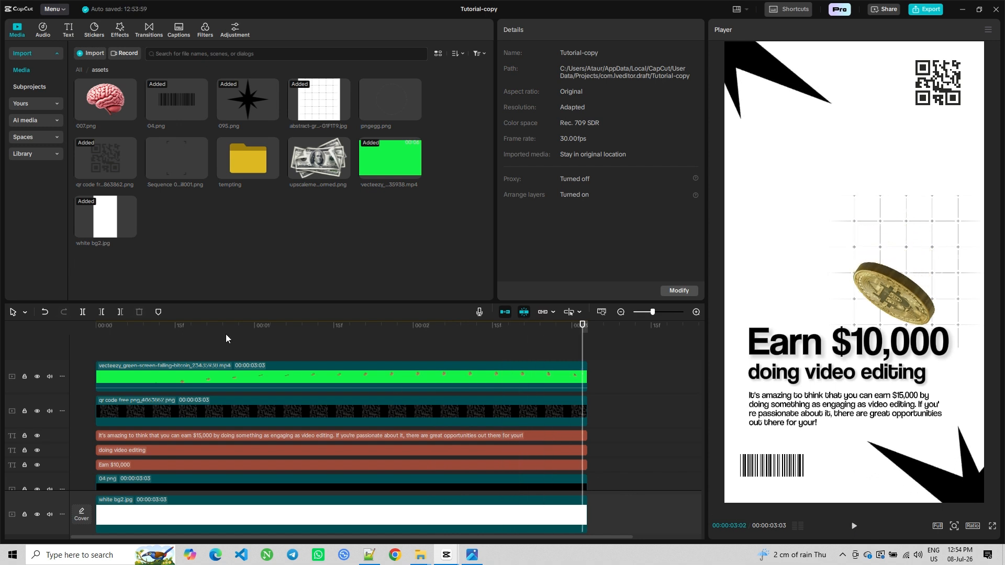
Desaturate the bitcoin clip by lowering its Saturation in the Adjust settings so the coin turns grey
left_click_drag(192, 353, 331, 366)
left_click(325, 387)
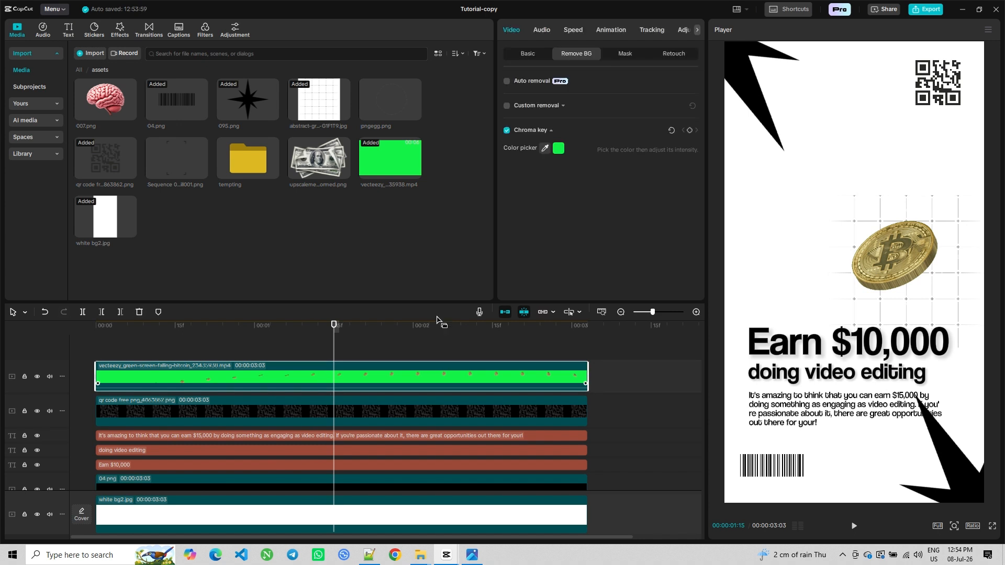
left_click(647, 30)
scroll(605, 197, "down", 6)
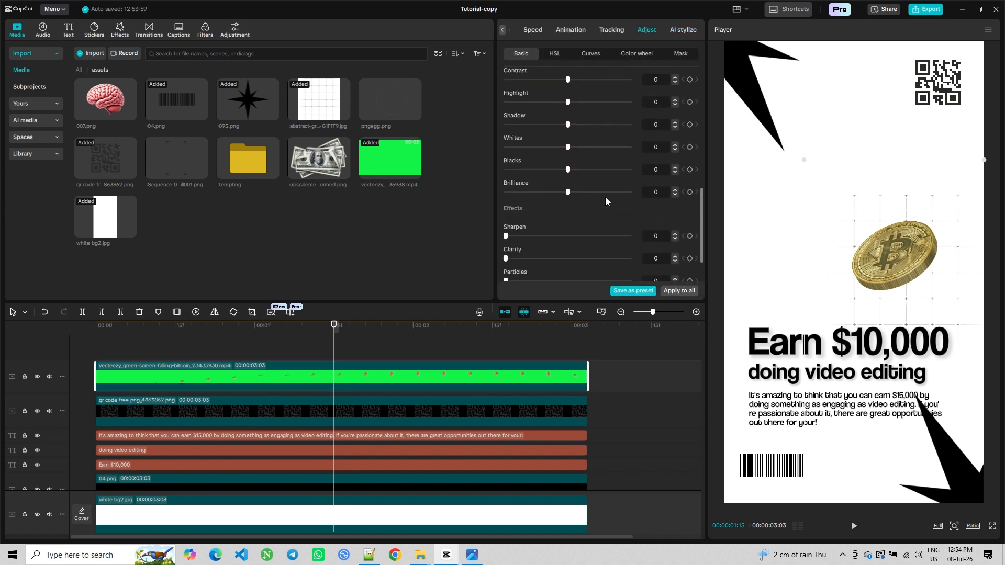
scroll(605, 197, "up", 4)
left_click_drag(567, 255, 520, 253)
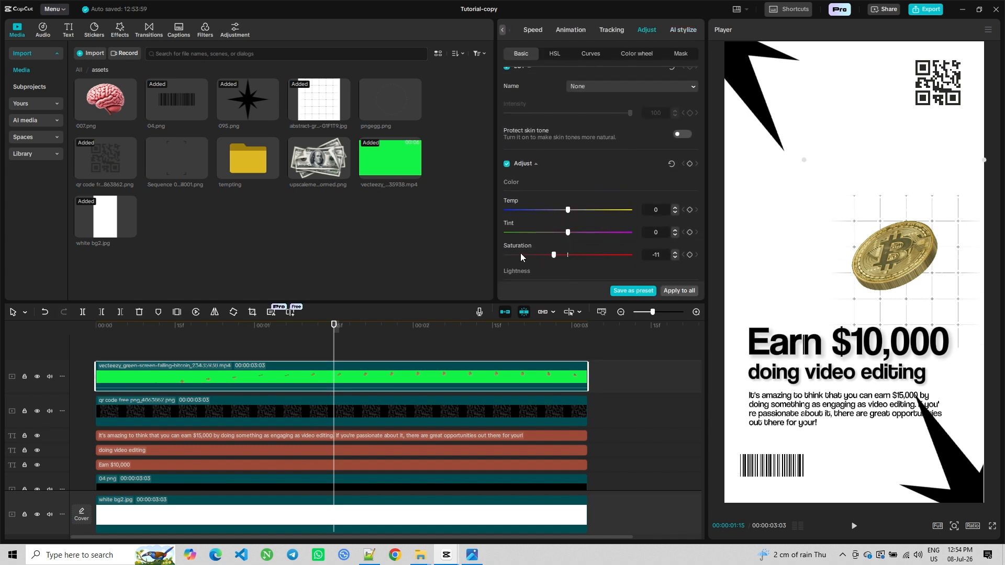
left_click(161, 347)
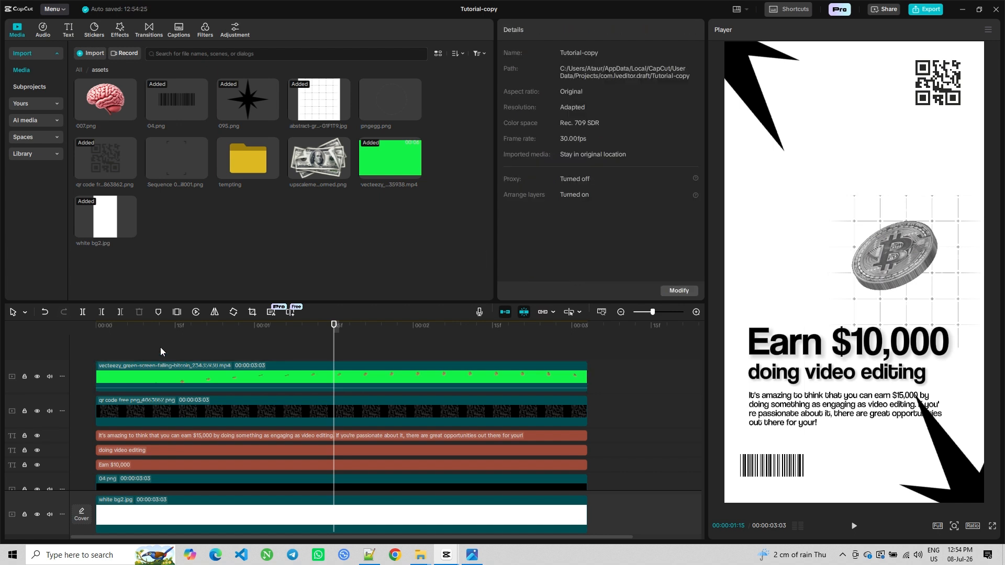
Shrink the bitcoin overlay slightly and shift the coin down and to the right
left_click(853, 525)
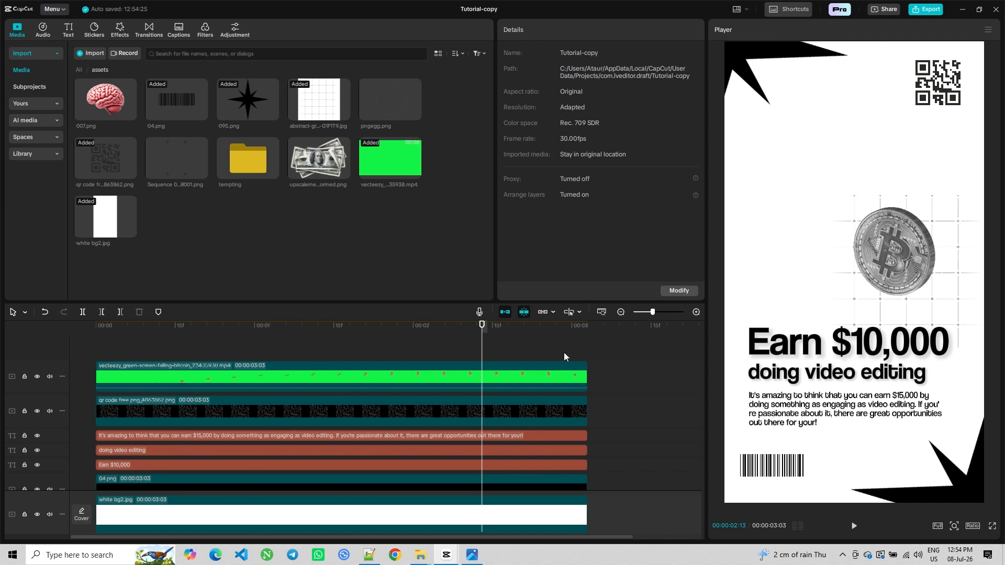
left_click(925, 257)
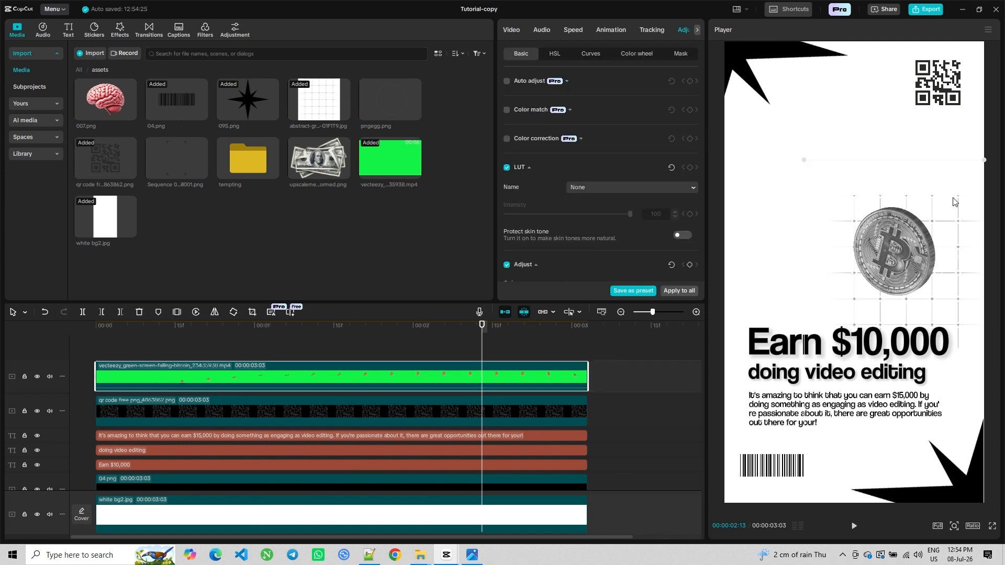
left_click_drag(984, 161, 970, 166)
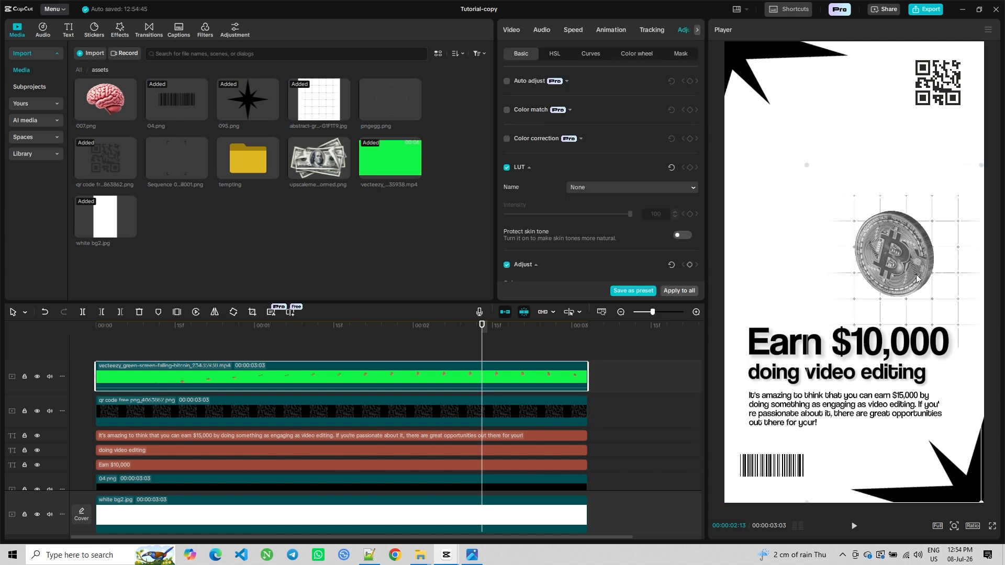
left_click_drag(909, 268, 918, 276)
left_click(254, 346)
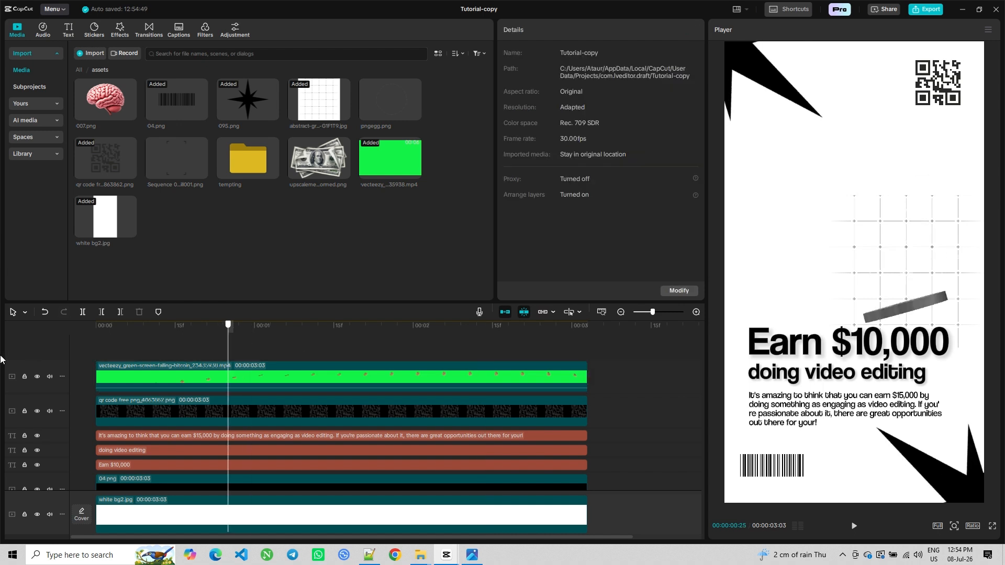
Play the composition back from the start
key("Home")
left_click(853, 526)
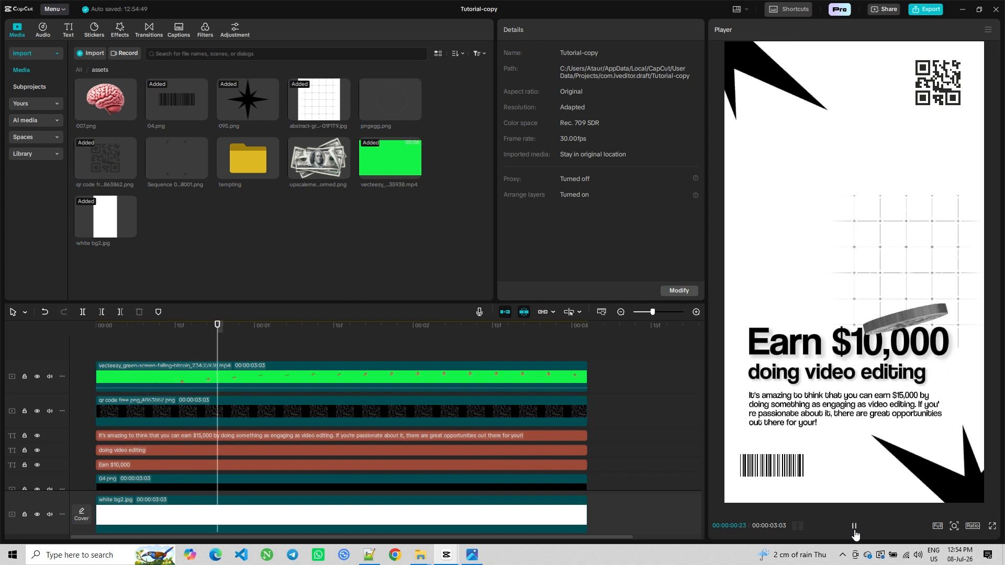
left_click(854, 529)
left_click(855, 533)
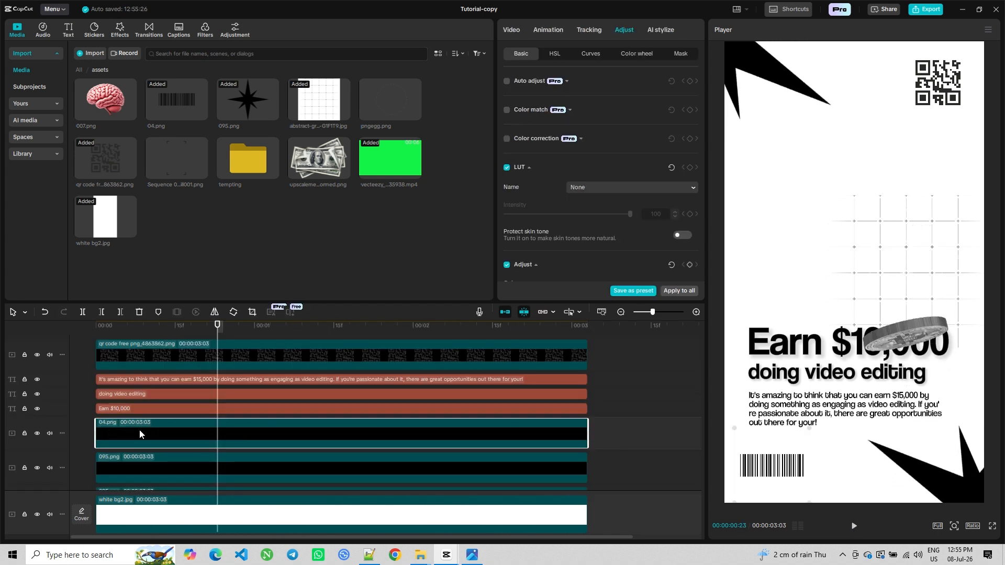
Move the 04.png layer above the text tracks, then combine the three text clips and two 095.png clips into a compound clip
left_click_drag(139, 429, 137, 385)
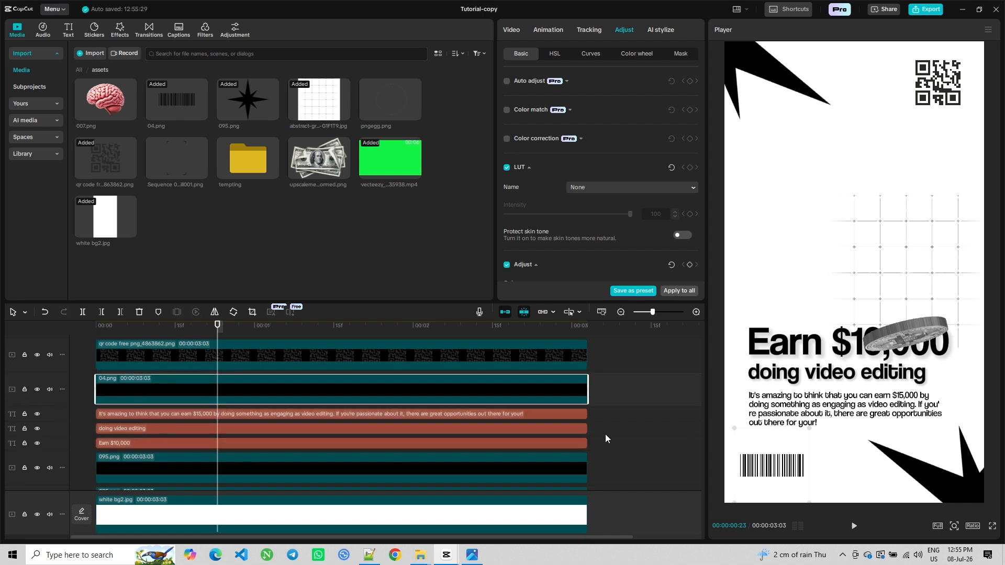
scroll(605, 428, "down", 2)
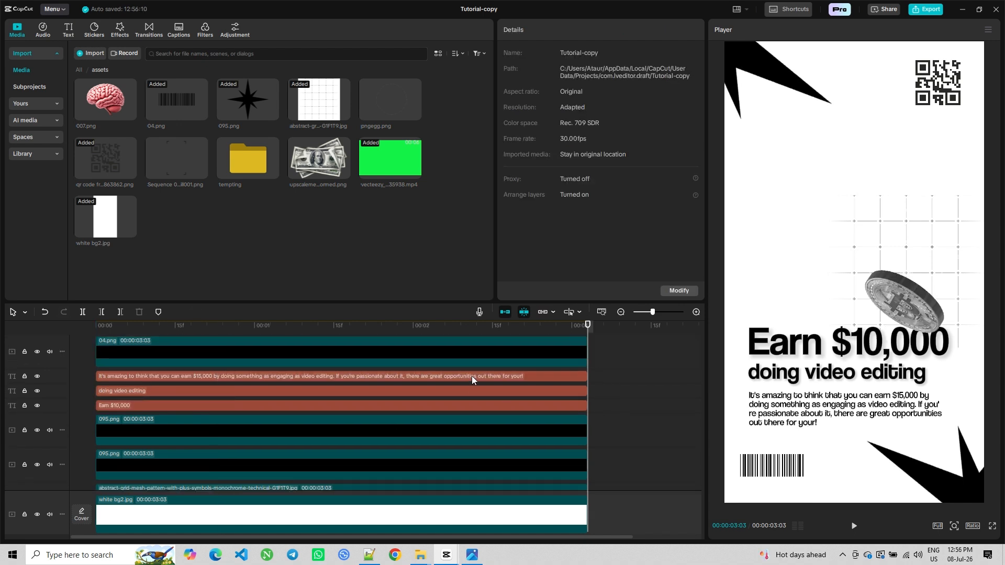
left_click(472, 376)
left_click(471, 390, "ctrl")
left_click(468, 403, "ctrl")
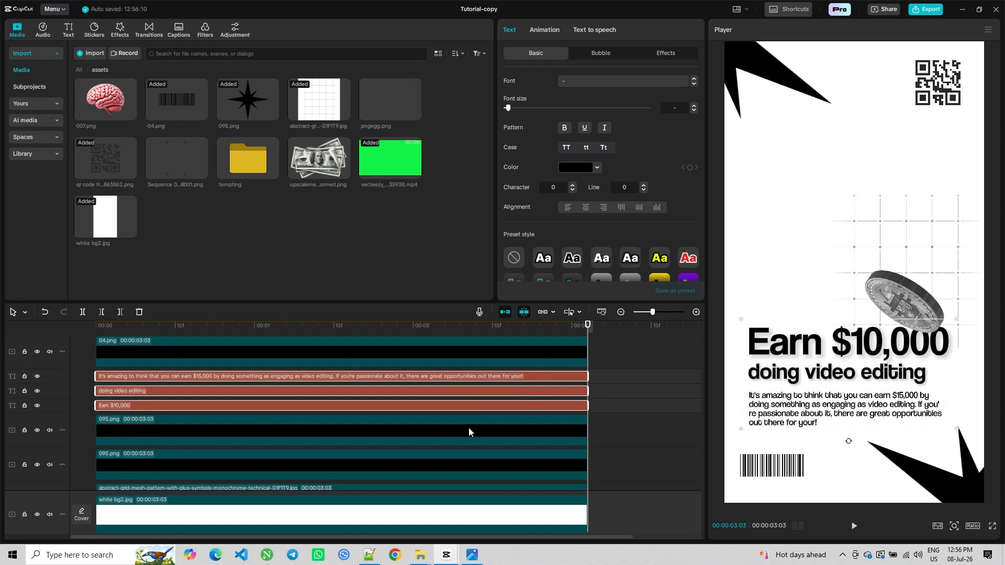
left_click(469, 432, "ctrl")
left_click(467, 456, "ctrl")
right_click(468, 464)
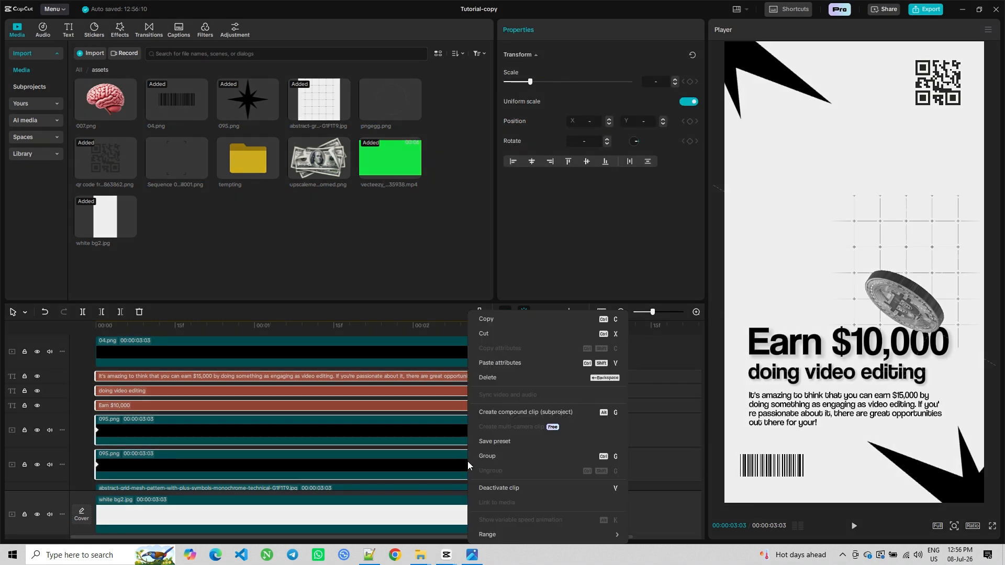
left_click(500, 412)
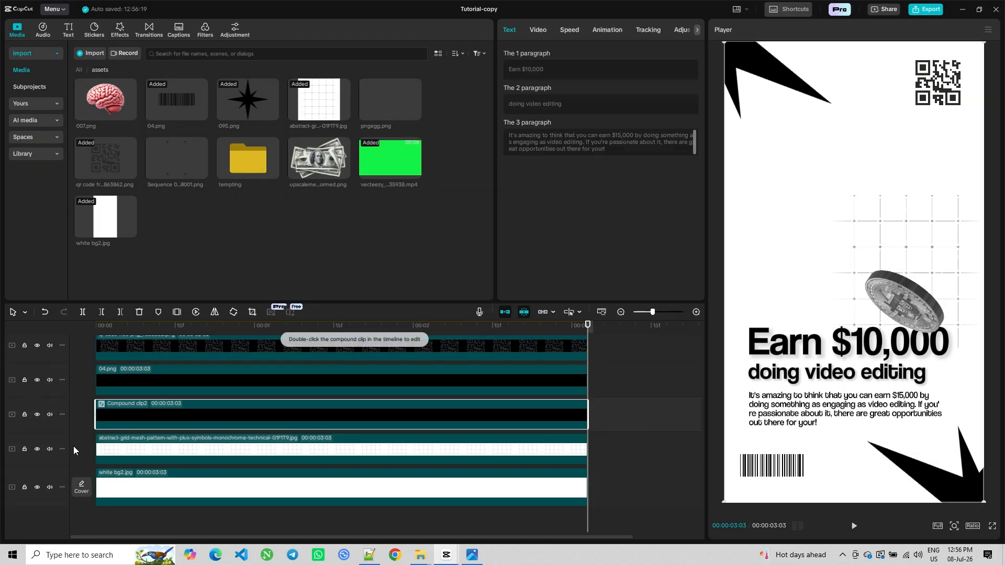
Keyframe the compound clip's scale at 115% at the start and 105% at frame 14
left_click(73, 446)
left_click(133, 410)
left_click(539, 30)
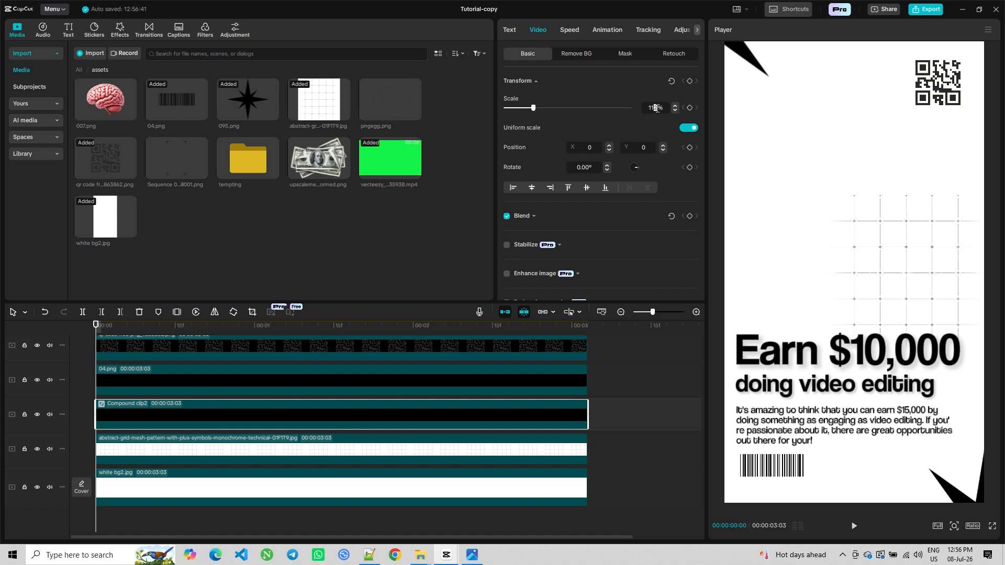
key("Return")
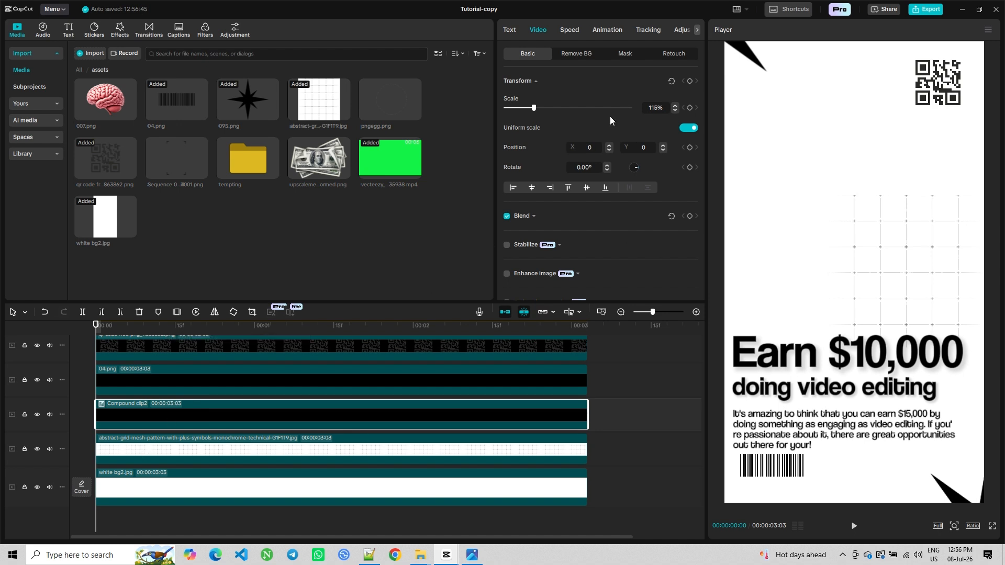
left_click(689, 80)
left_click_drag(111, 511, 170, 506)
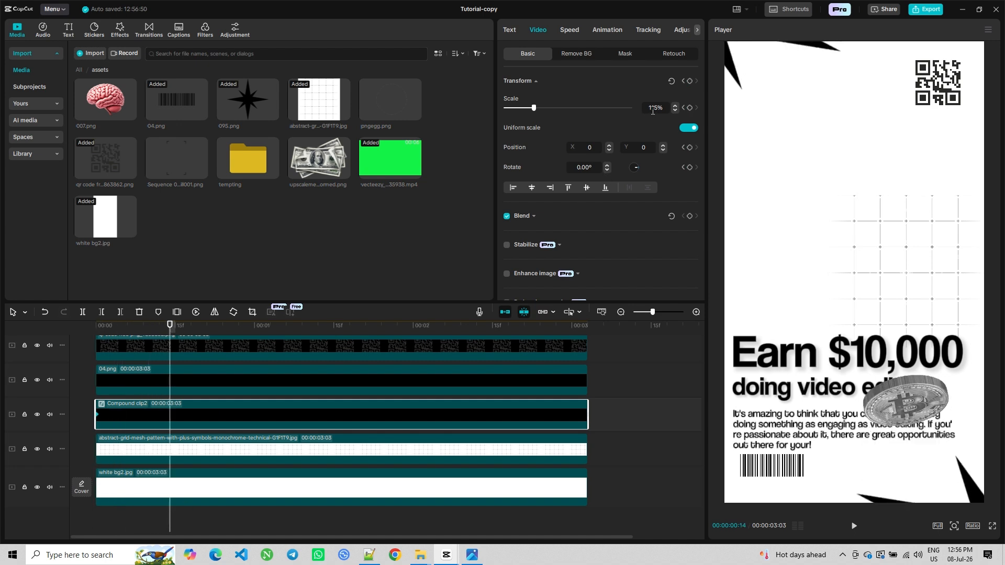
type("05")
key("Return")
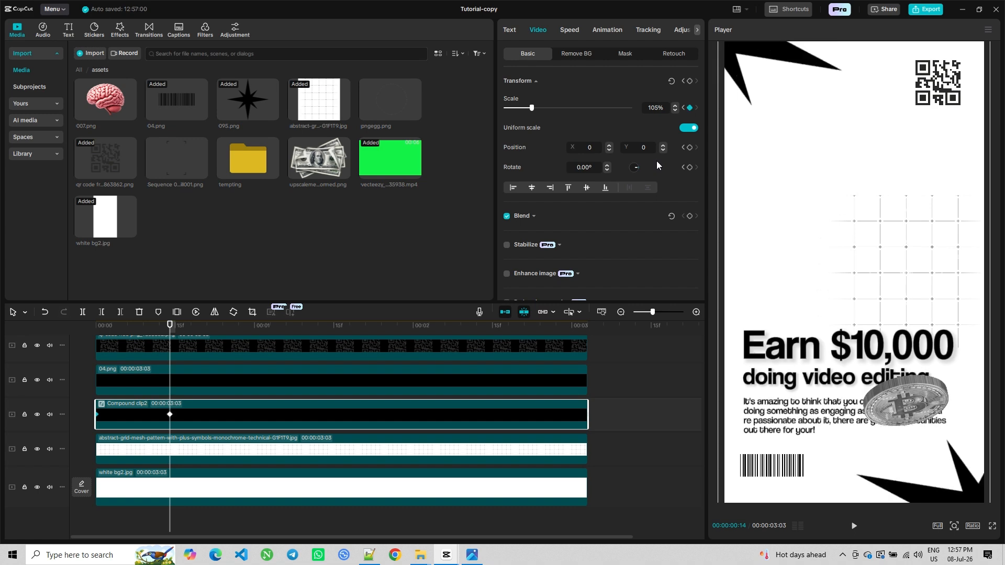
Play back the opening of the scale animation
left_click_drag(167, 517, 94, 518)
left_click(854, 525)
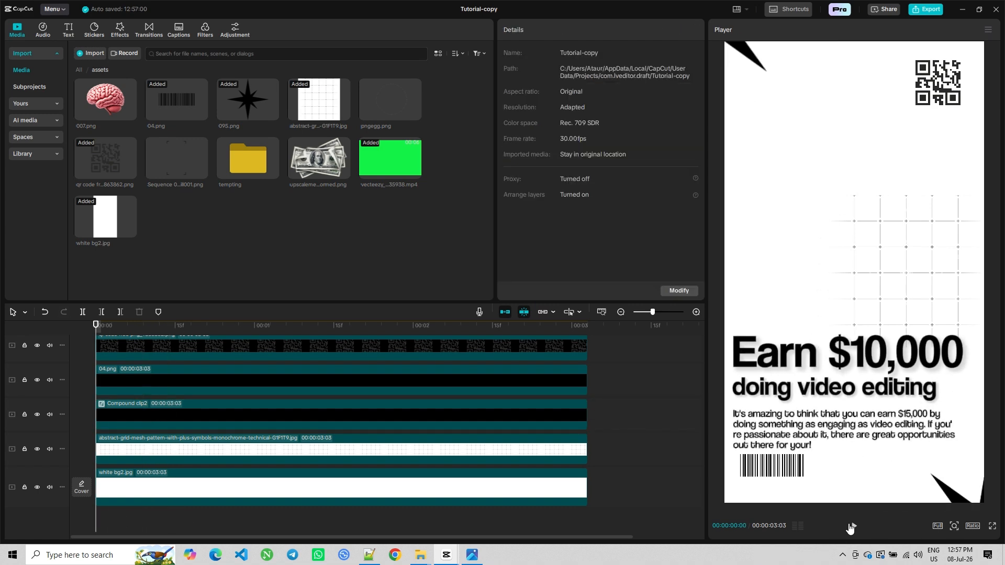
left_click(853, 526)
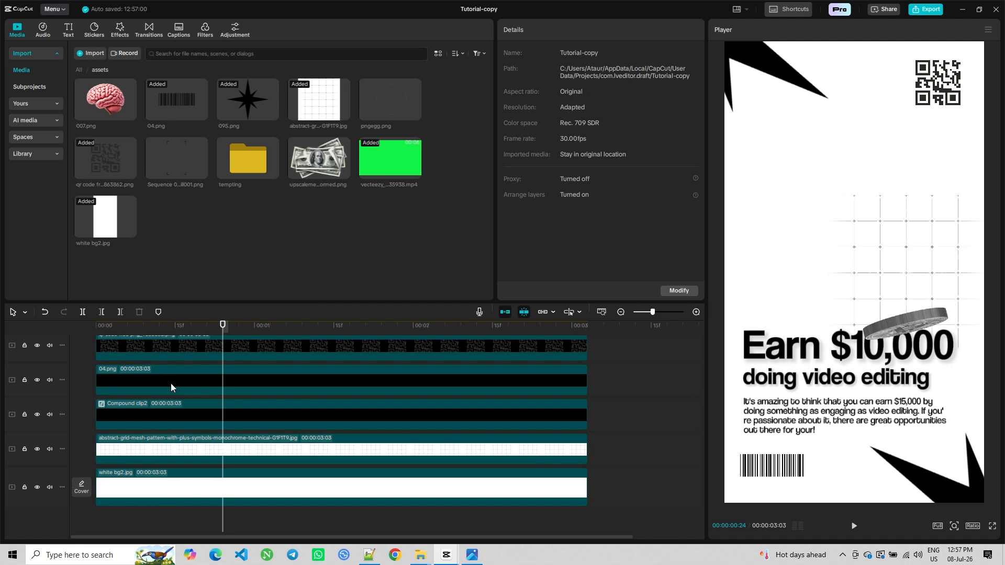
Move the compound clip's second scale keyframe later, to about 0.7 seconds, and return to the start
left_click(171, 412)
left_click_drag(171, 416, 214, 414)
left_click(172, 520)
left_click(96, 514)
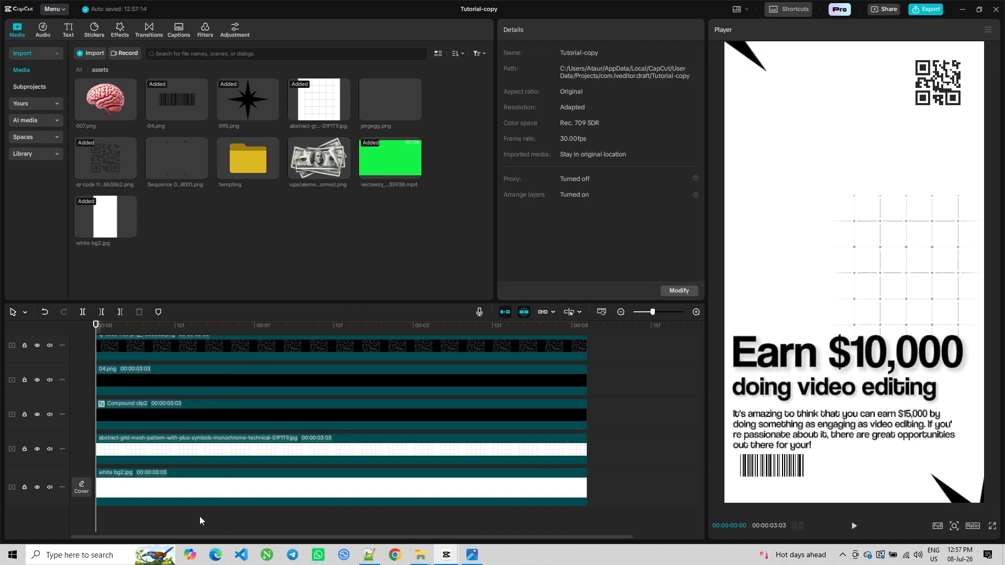
Play back the opening of the compound clip's scale animation
left_click(853, 526)
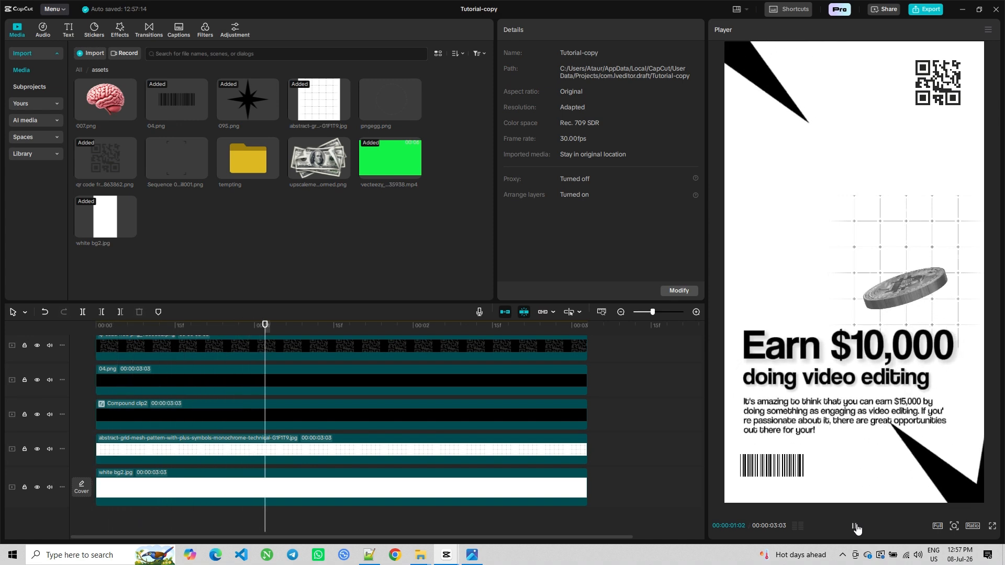
key("space")
Apply the Ease Out preset curve to the compound clip's scale keyframes
left_click(227, 420)
left_click(212, 416)
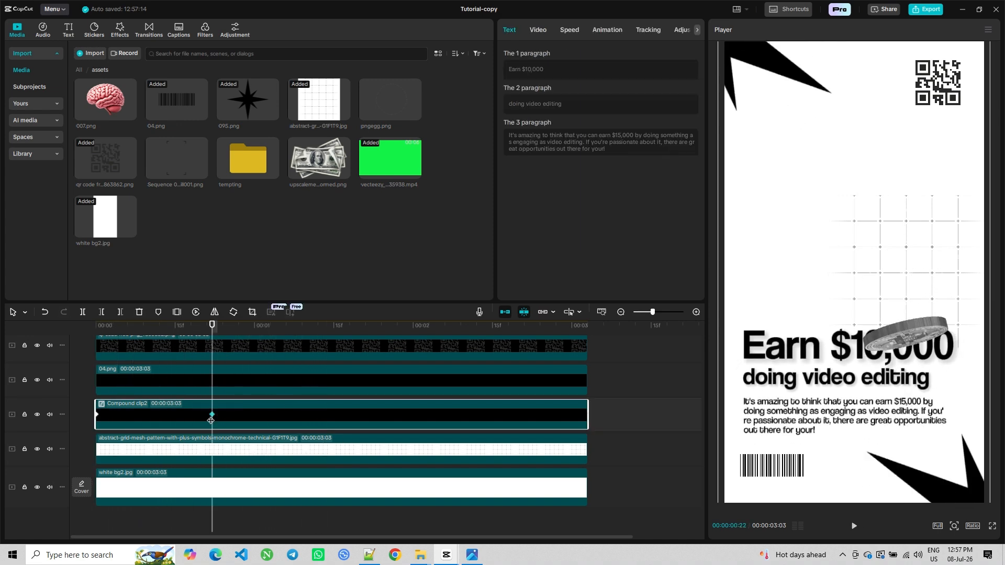
right_click(211, 416)
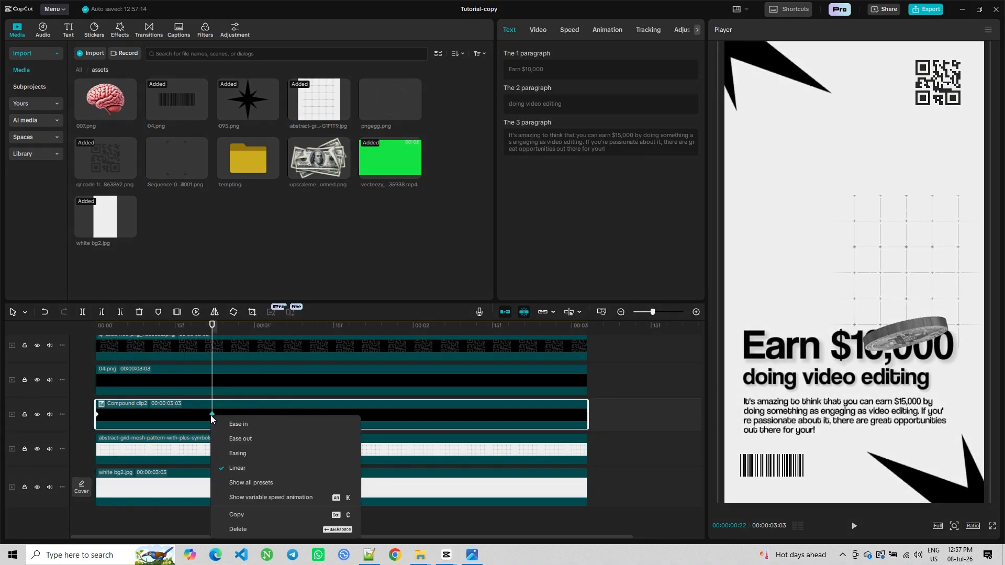
left_click(270, 498)
scroll(320, 390, "up", 2)
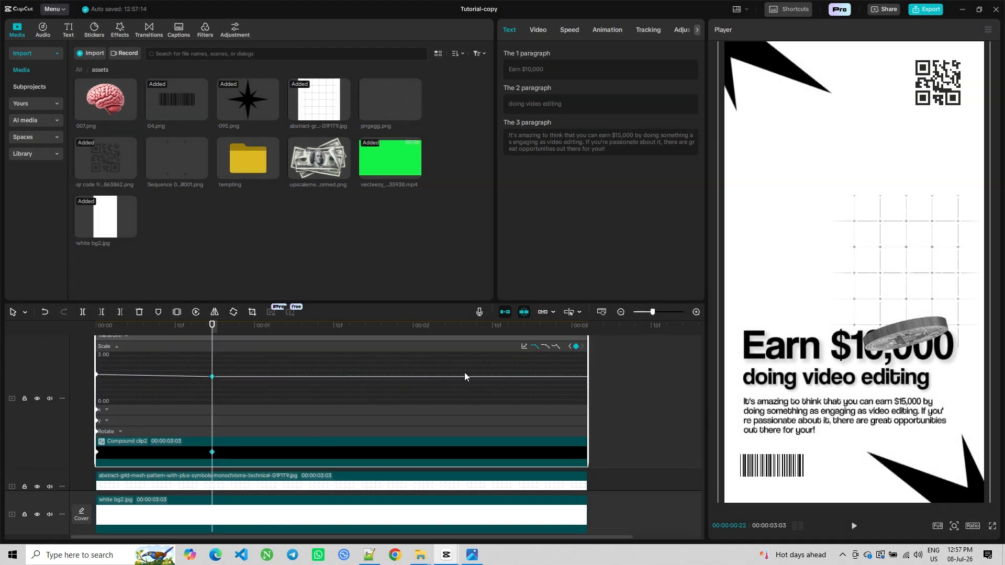
left_click(524, 359)
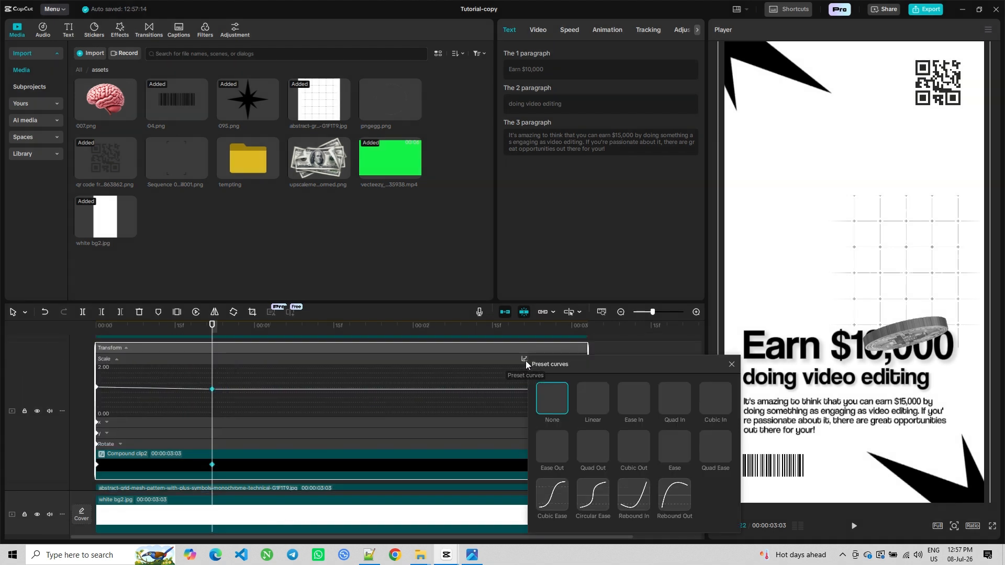
left_click(553, 455)
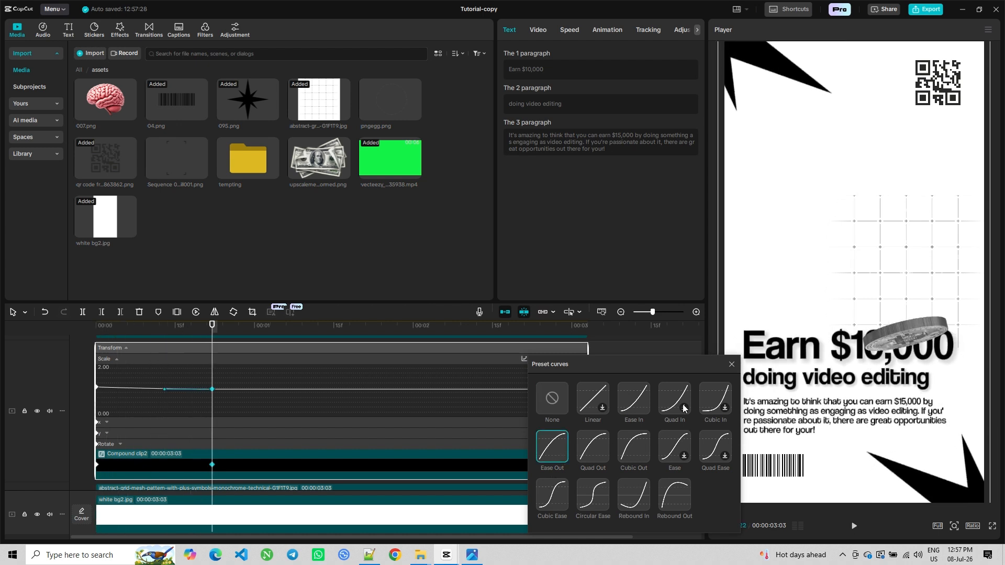
left_click(732, 365)
right_click(218, 415)
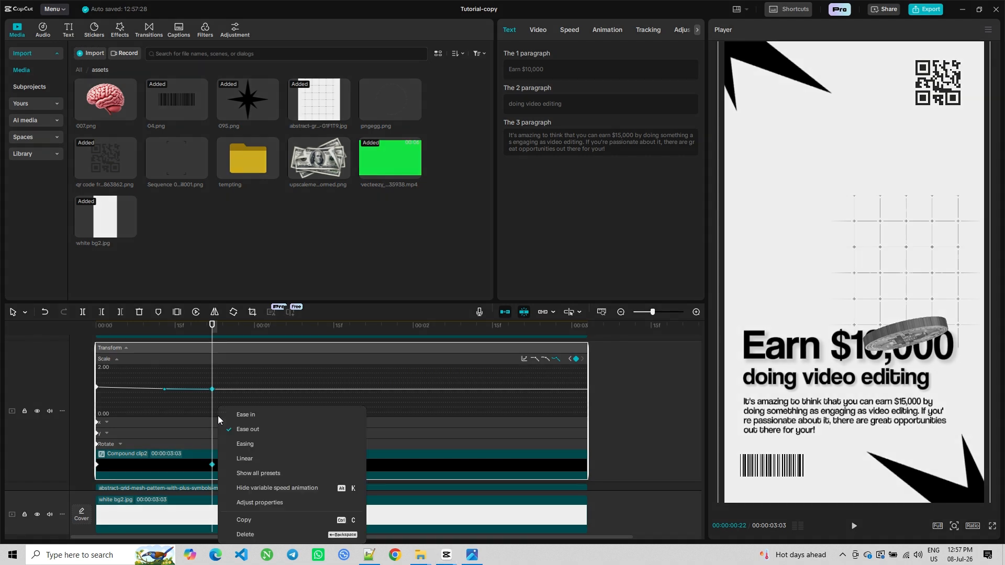
left_click(257, 489)
scroll(169, 503, "down", 3)
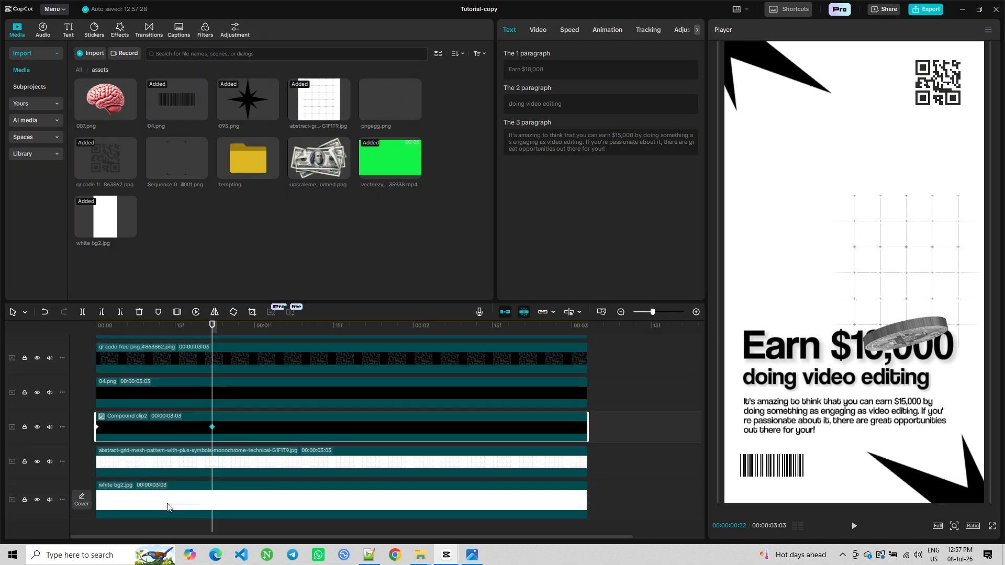
Play back the eased scale animation from the start
left_click(161, 523)
key("Home")
left_click(854, 525)
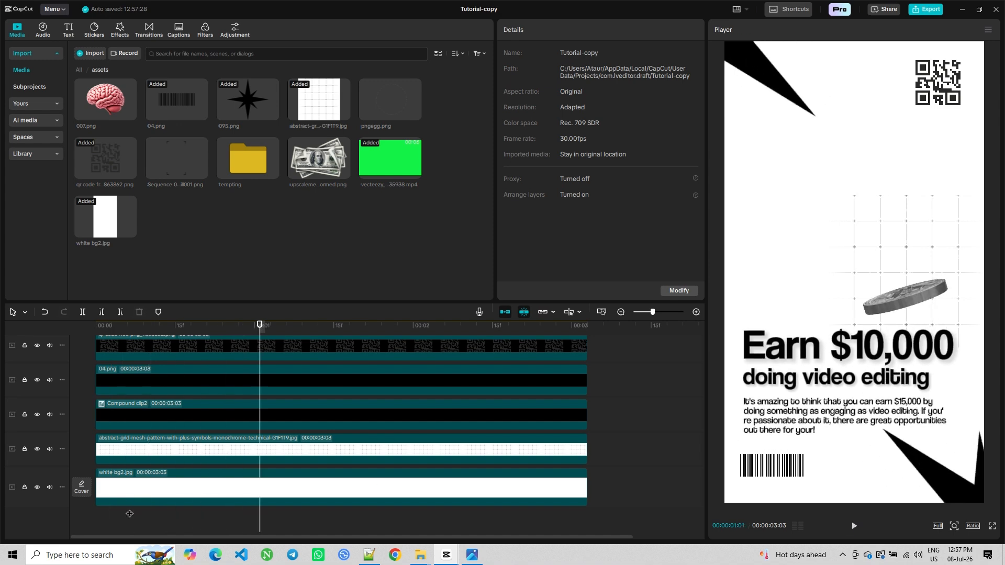
key("Home")
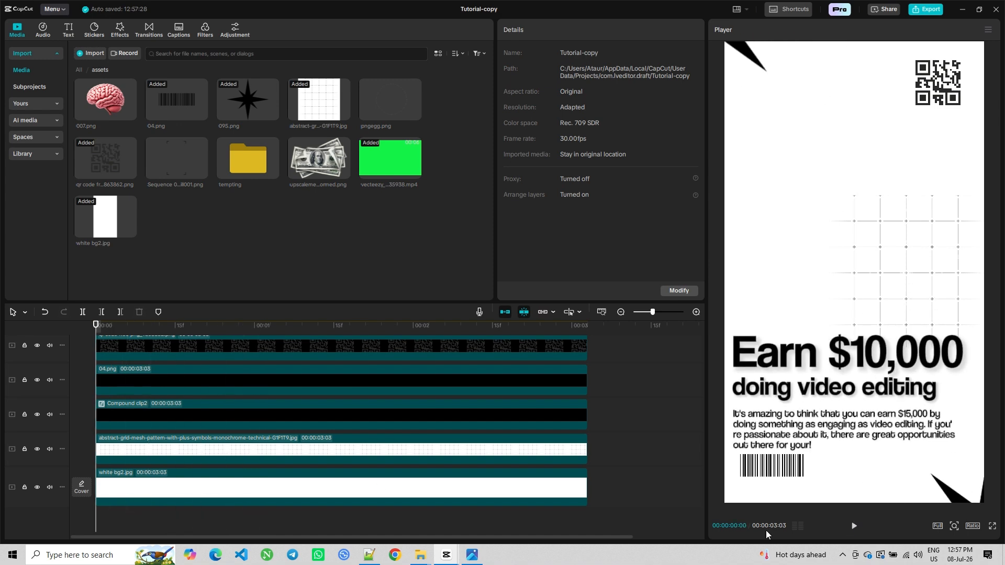
left_click(853, 526)
key("space")
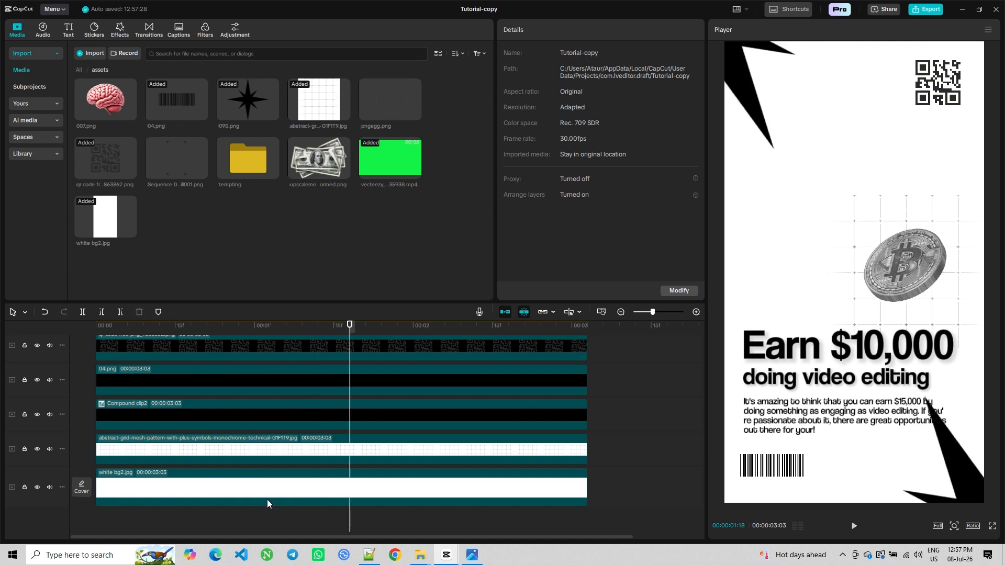
Add the Blur video effect at the start of the timeline and set its blur to 10
scroll(267, 504, "up", 2)
key("Home")
left_click(120, 30)
left_click(102, 54)
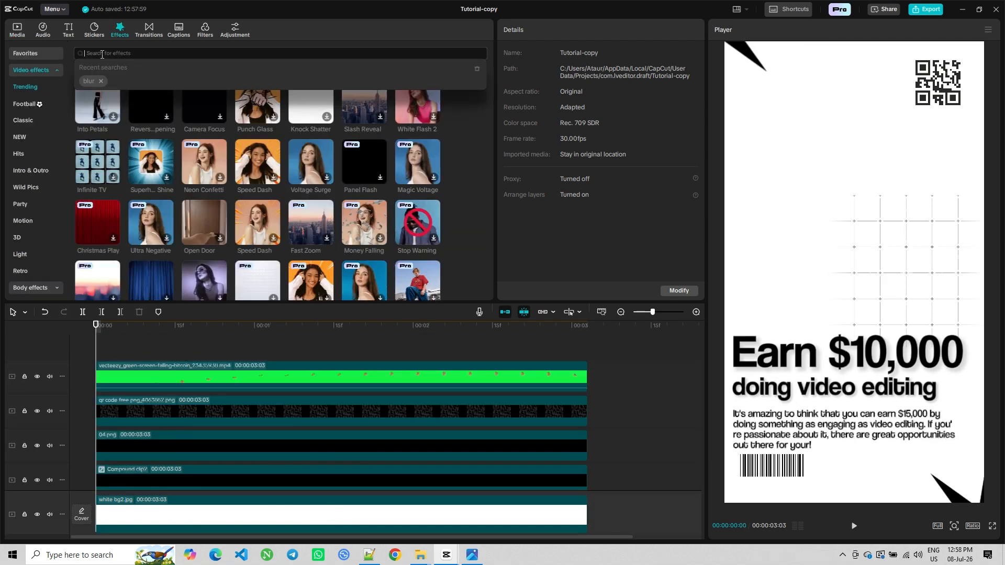
left_click(88, 83)
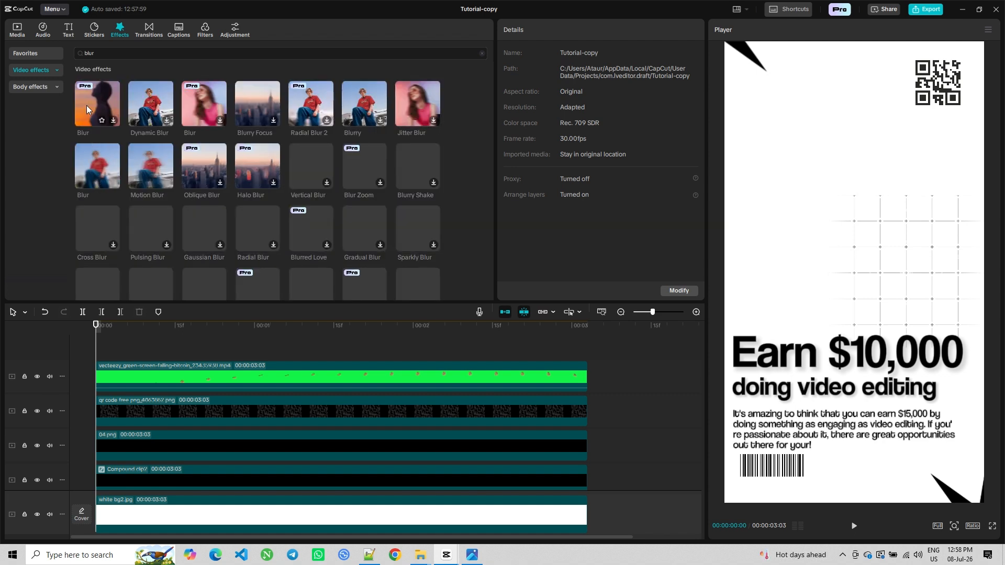
left_click_drag(96, 99, 169, 359)
left_click(172, 365)
left_click(120, 312)
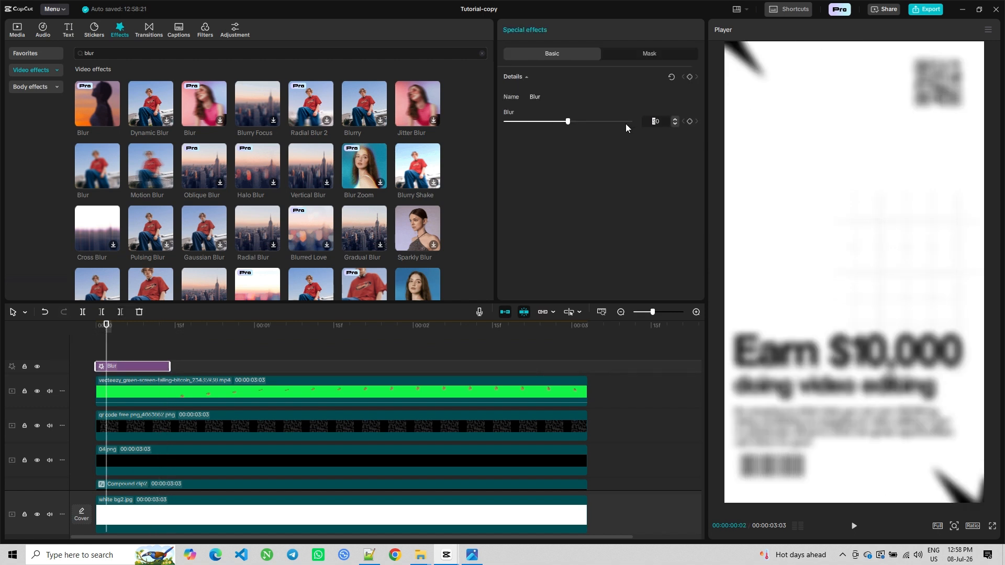
key("Return")
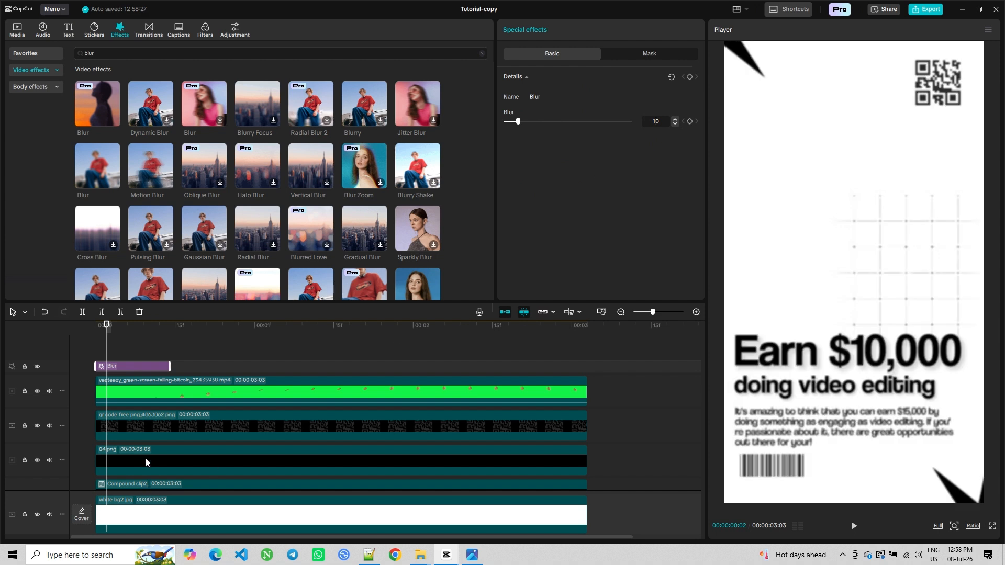
Play back the blurred opening from the start
left_click(126, 353)
key("Home")
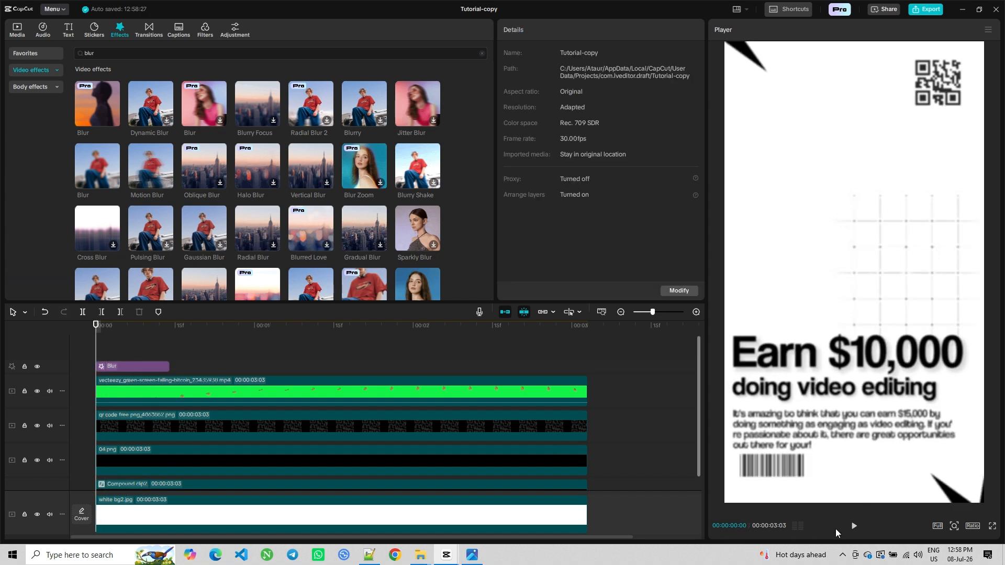
left_click(853, 526)
key("space")
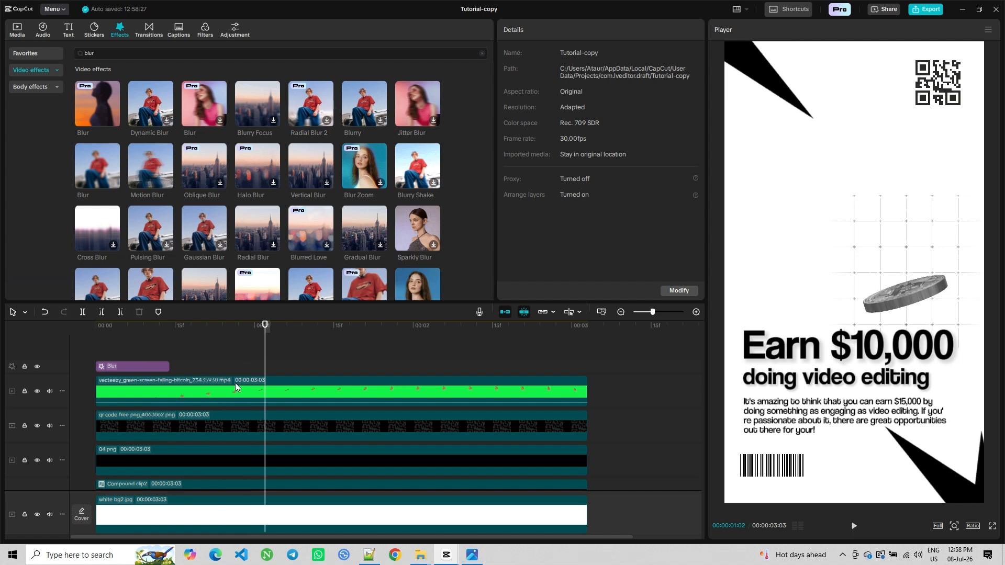
Keyframe the Blur effect at 10 around frame 9 and at 0 at the effect's end
left_click(140, 347)
left_click(140, 370)
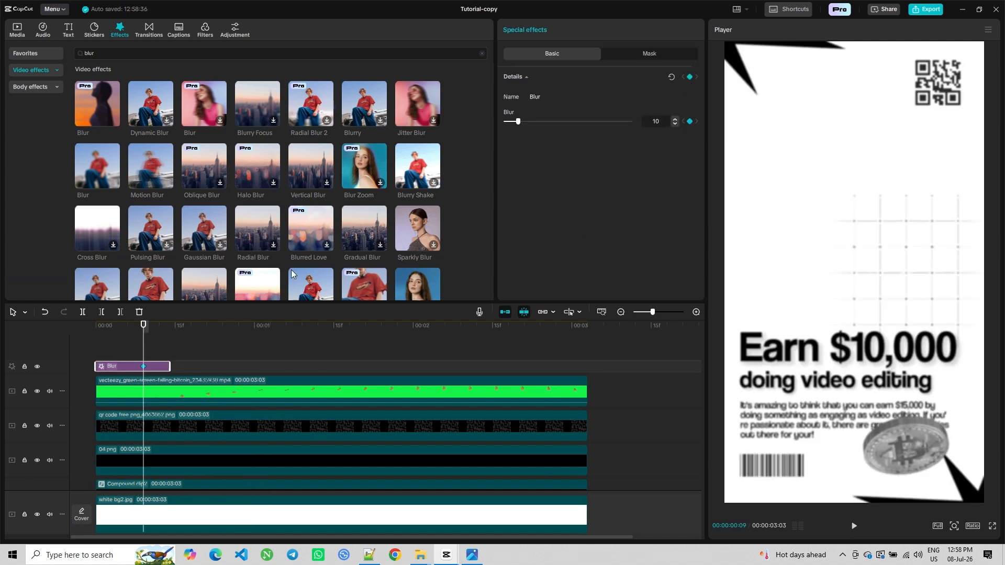
left_click_drag(143, 346, 170, 345)
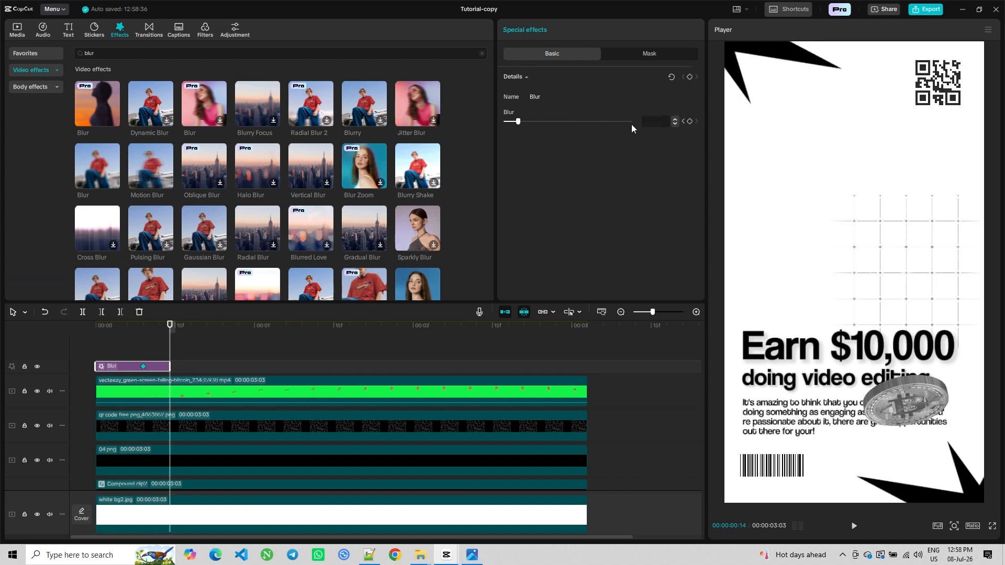
type("0")
key("Return")
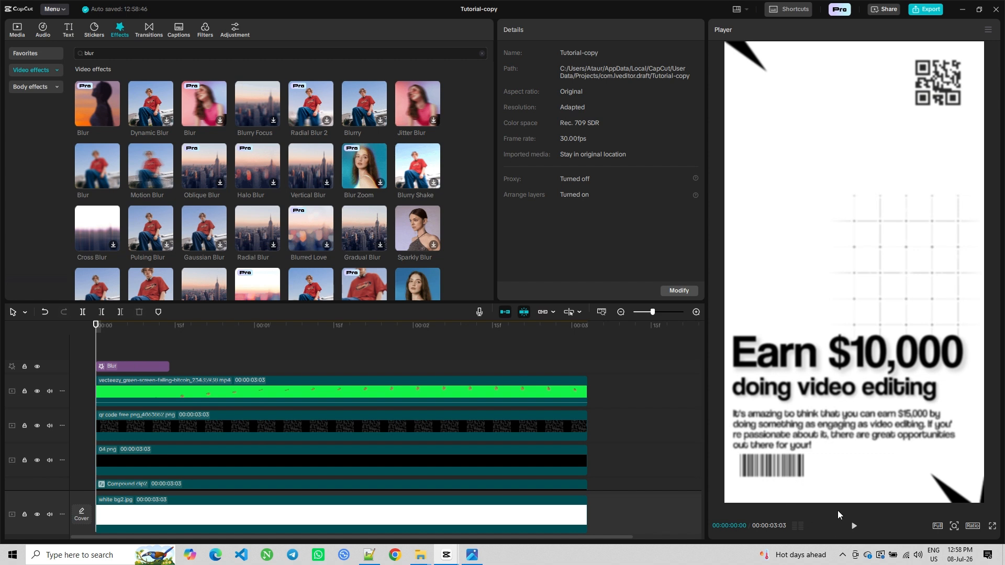
Play back the blur fade together with the other animations
left_click(853, 526)
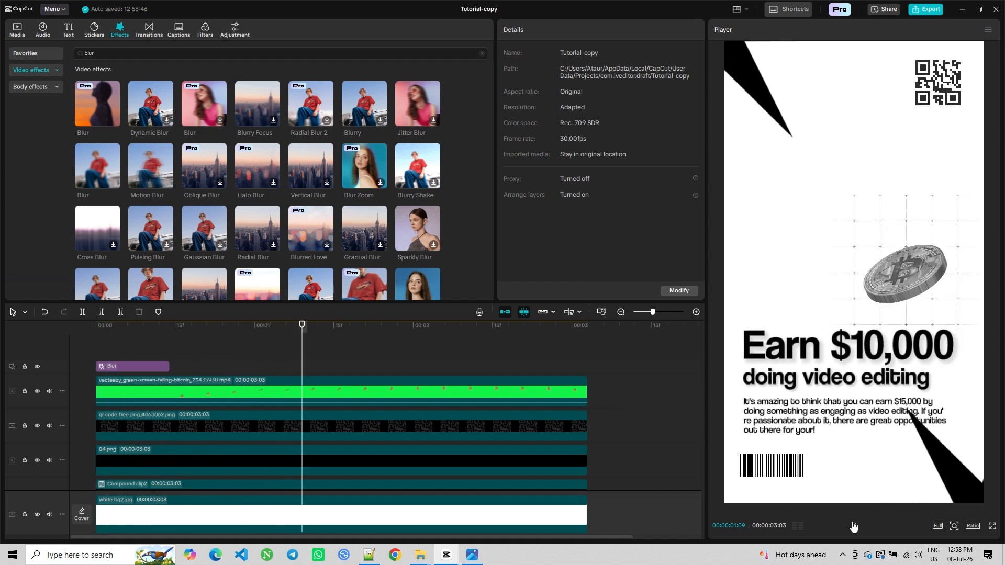
left_click(530, 362)
scroll(566, 410, "down", 3)
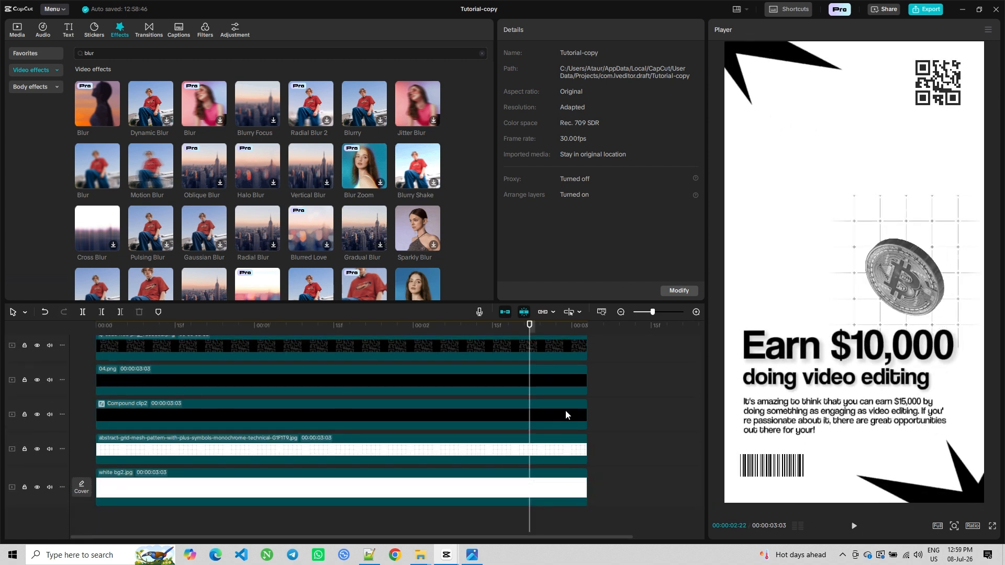
Keyframe the compound clip's scale at 105% at 2:20 and 100% at the clip's end, then play it back
left_click(512, 417)
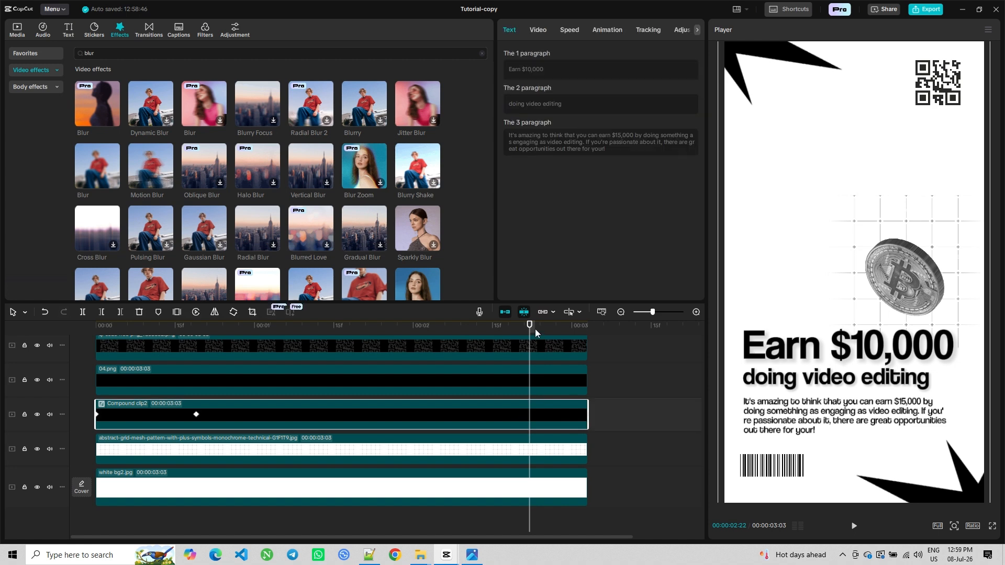
left_click_drag(529, 328, 518, 328)
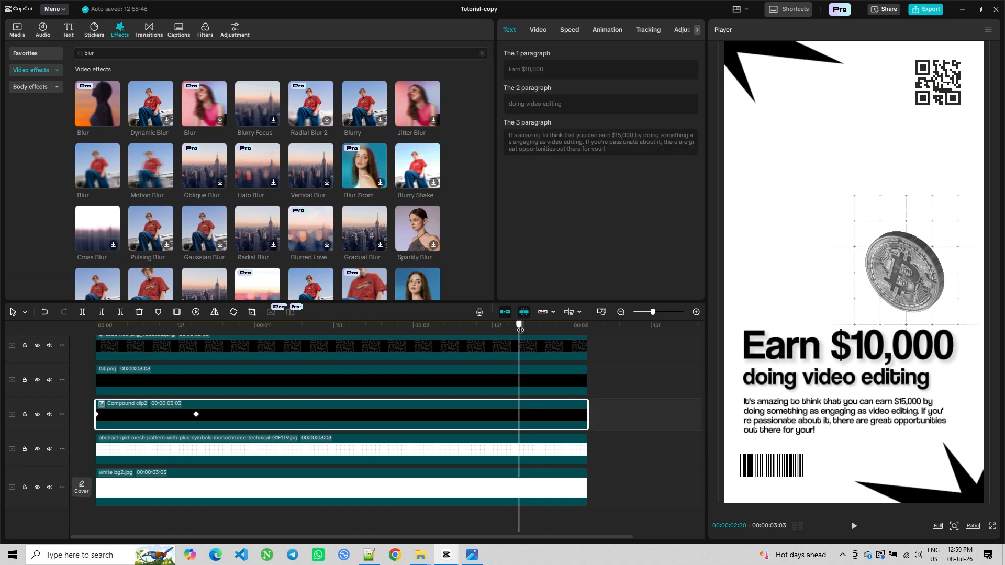
left_click(538, 30)
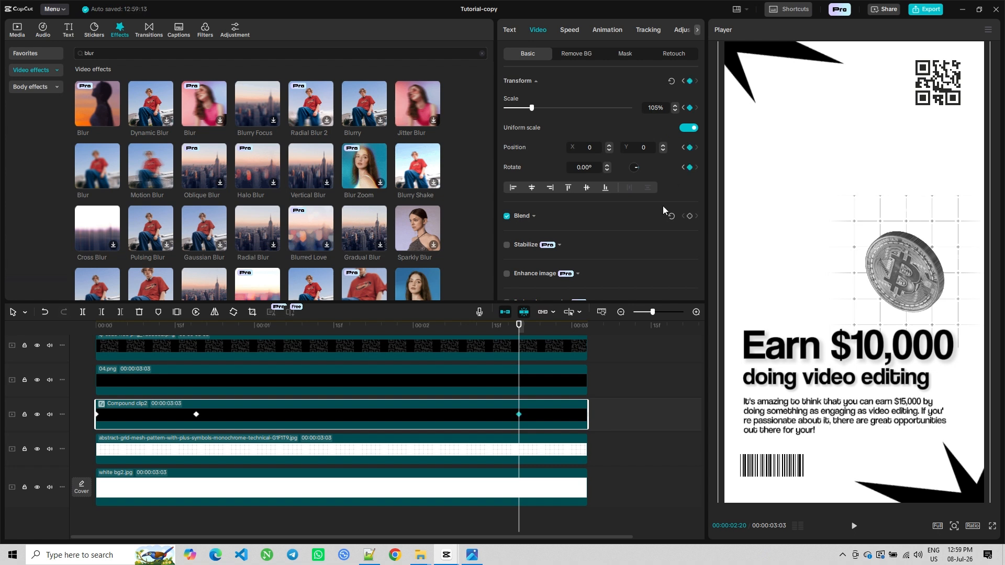
left_click_drag(519, 334, 585, 332)
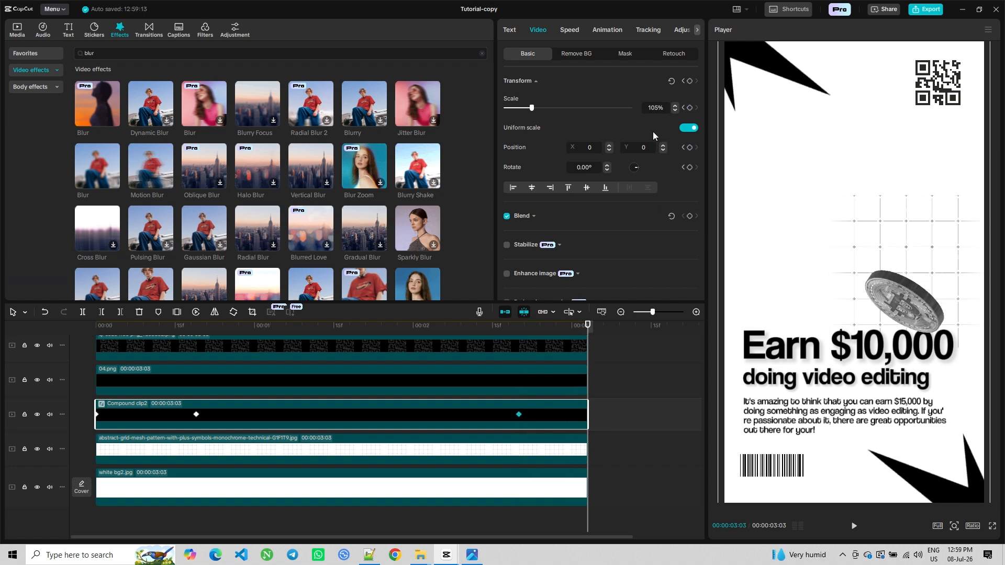
type("0")
key("Return")
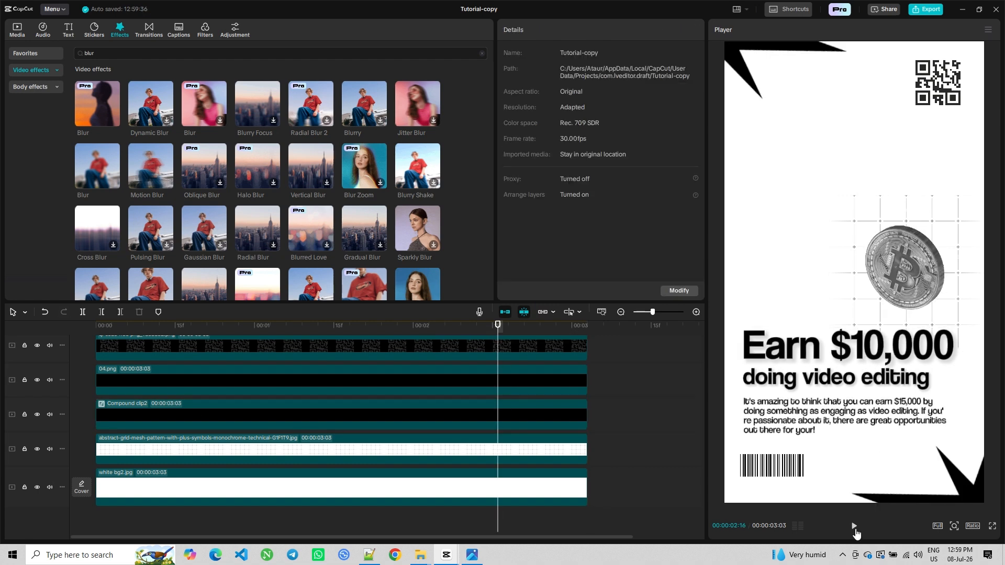
left_click(854, 527)
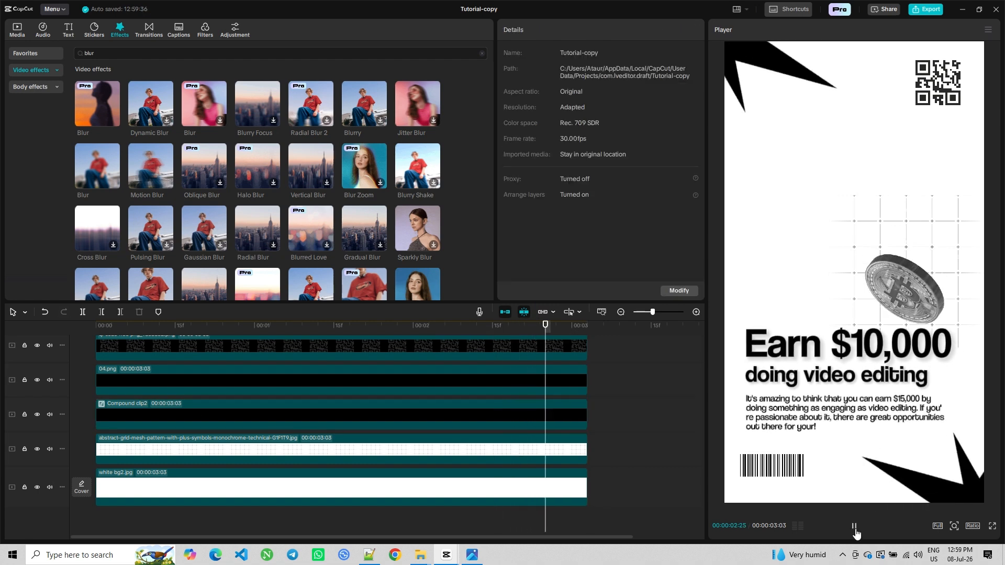
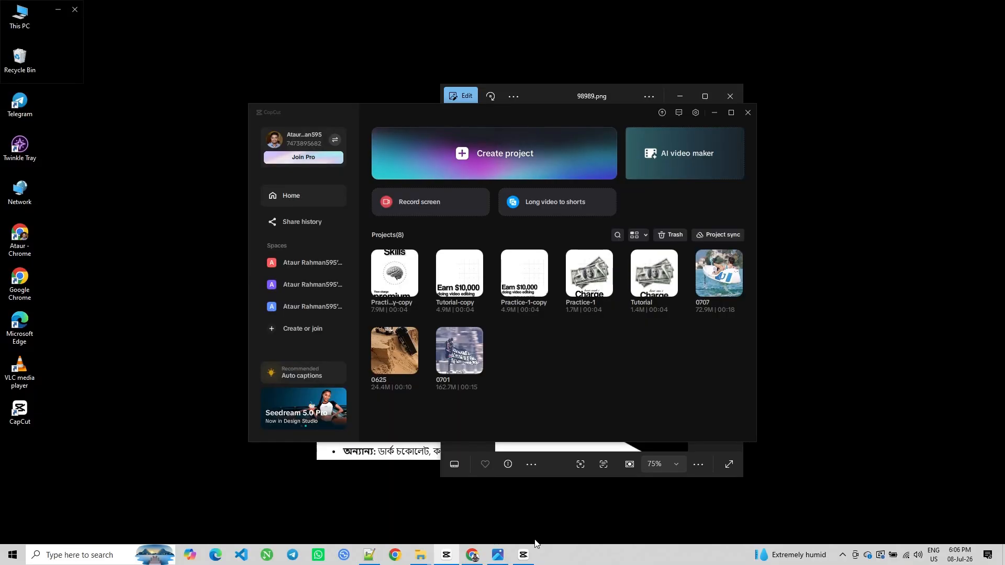
Duplicate the Tutorial-copy project and open the new copy for editing
right_click(460, 281)
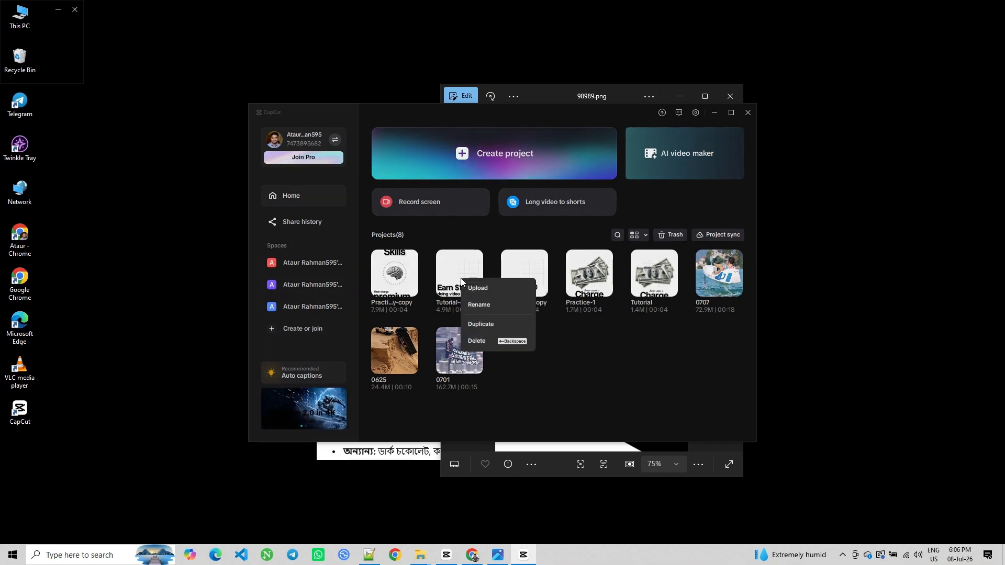
left_click(474, 322)
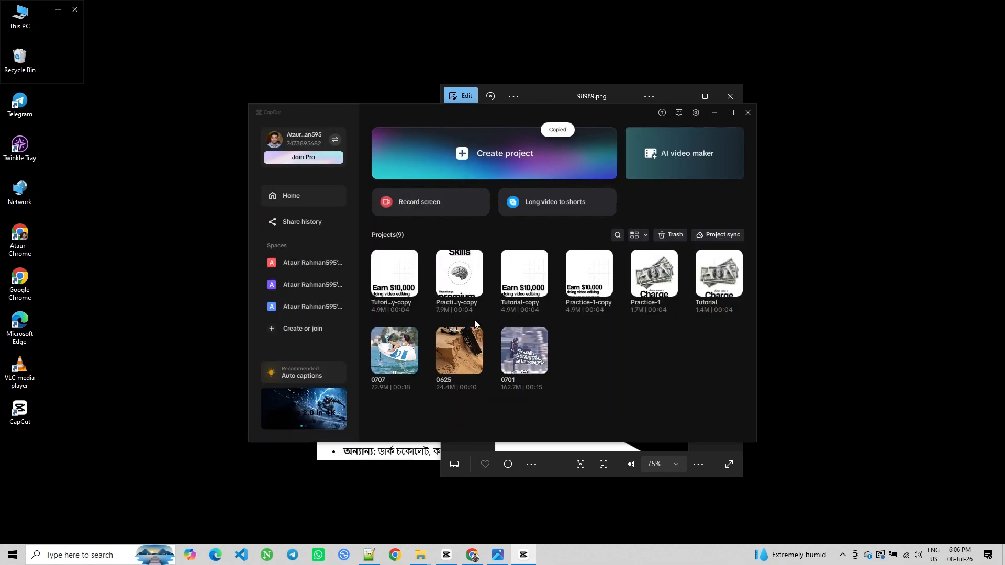
left_click(396, 278)
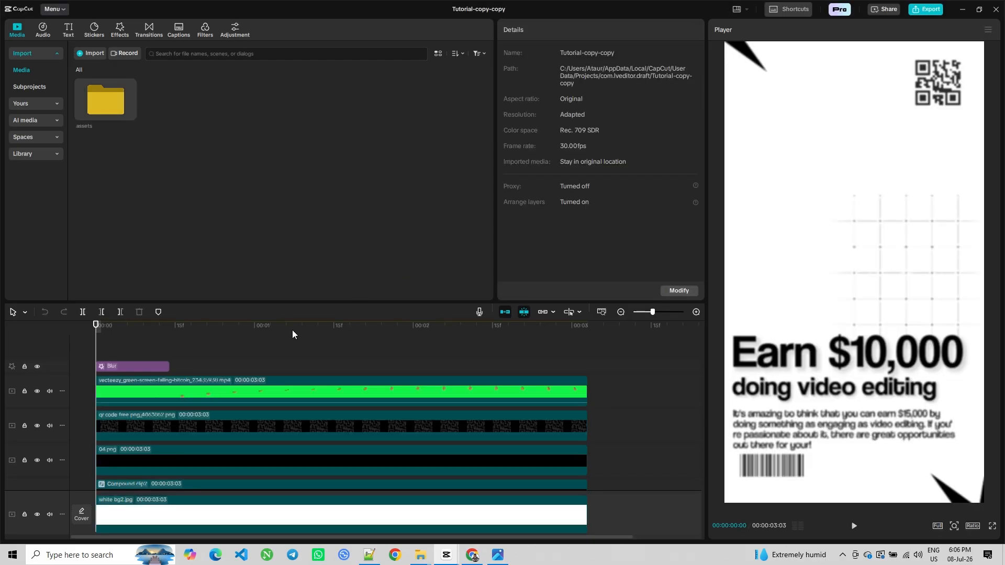
Delete the Blur effect clip from the timeline
left_click(121, 366)
right_click(122, 366)
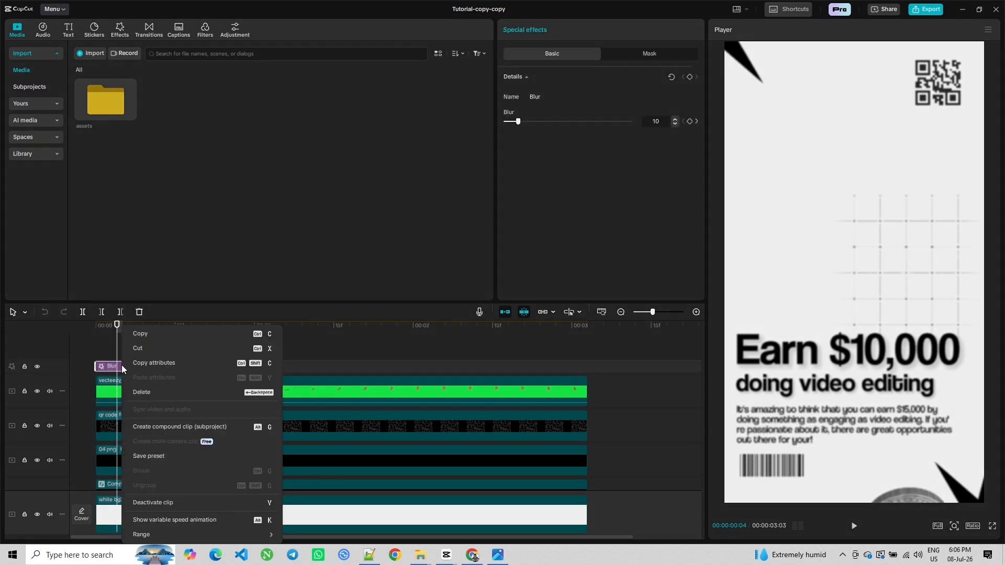
left_click(145, 395)
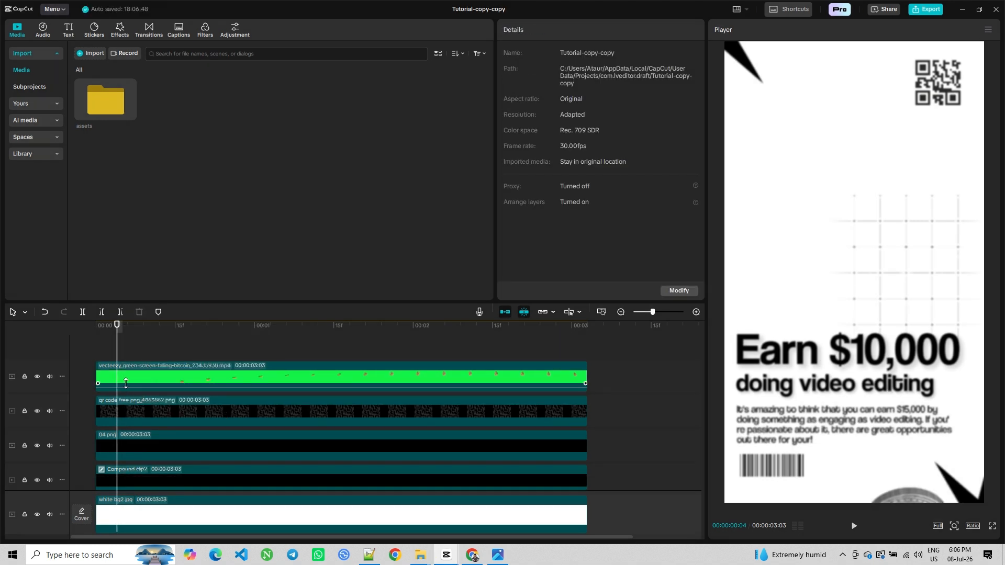
Delete the green-screen bitcoin video clip along with the QR code overlay
left_click(209, 379)
right_click(208, 379)
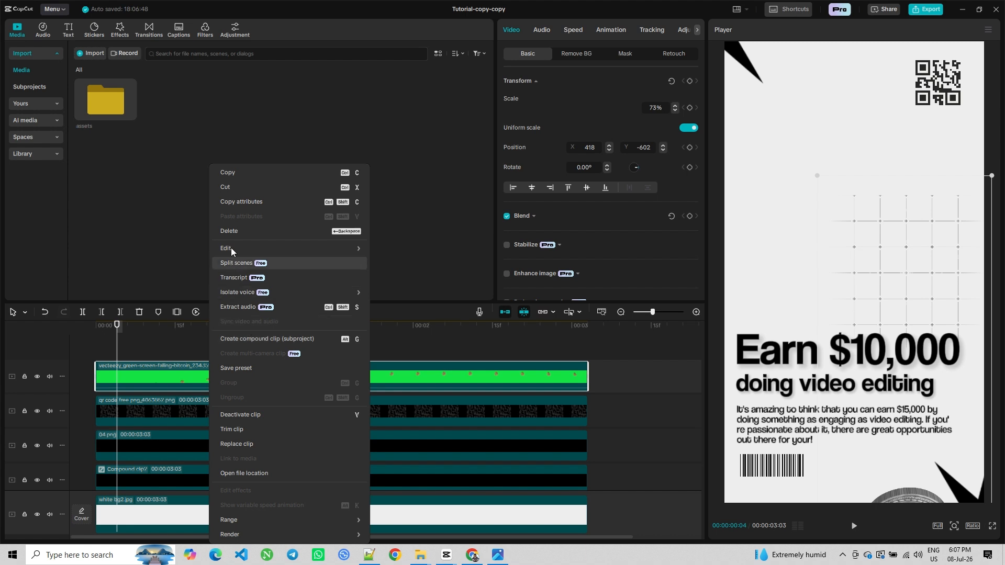
left_click(230, 229)
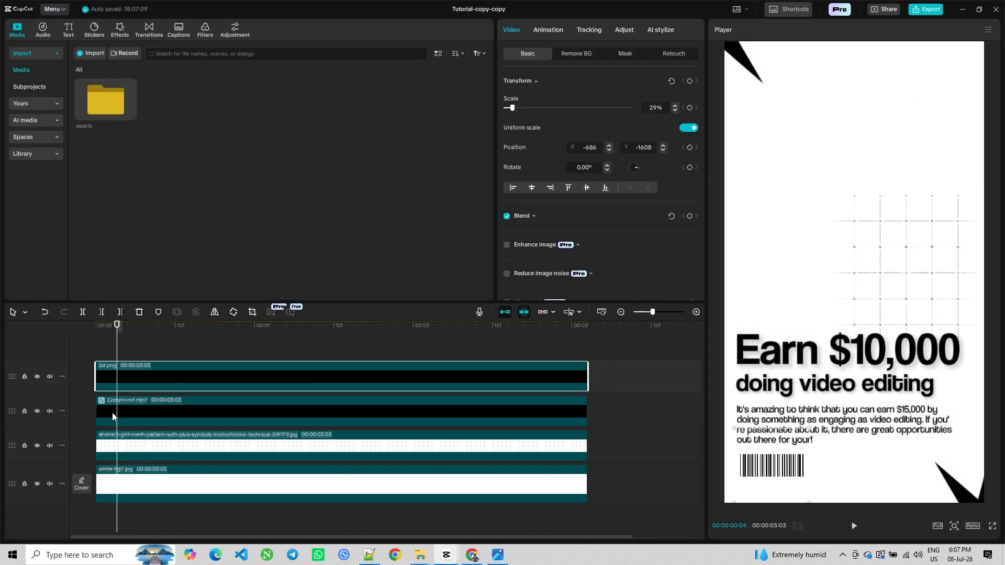
Break apart the compound clip back into its separate text and image tracks
left_click(117, 408)
right_click(134, 405)
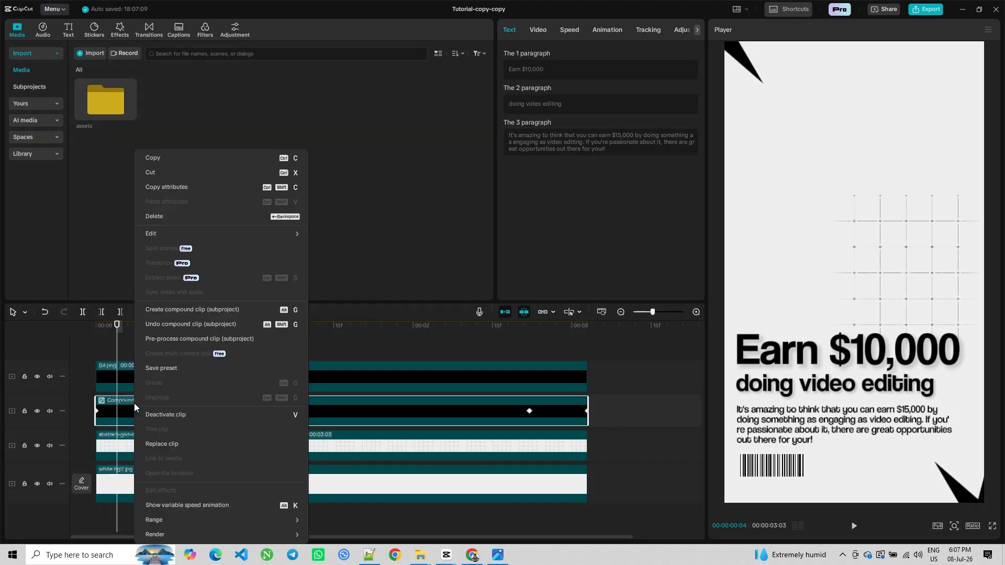
left_click(161, 325)
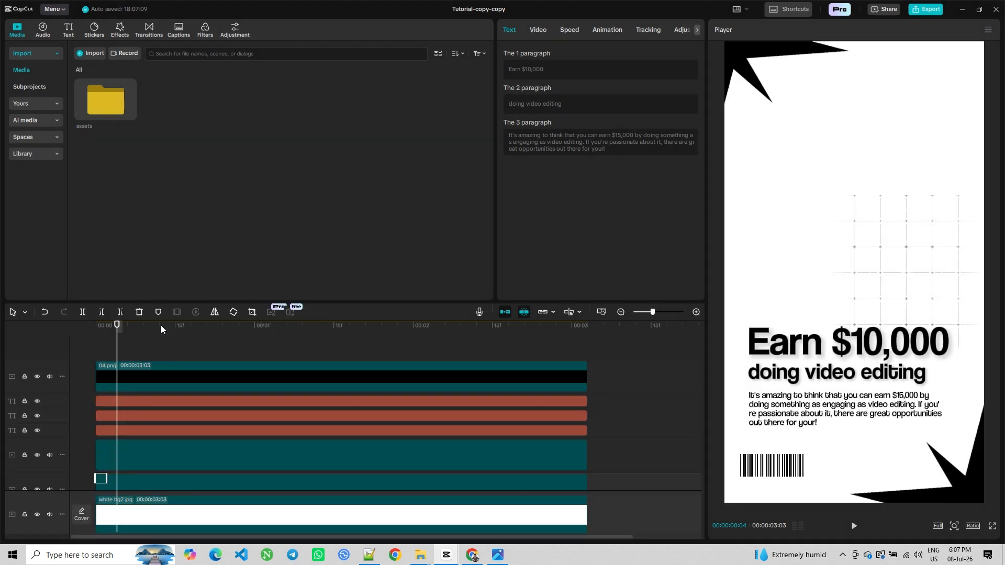
Delete the 04.png black overlay clip from the top track
left_click(149, 377)
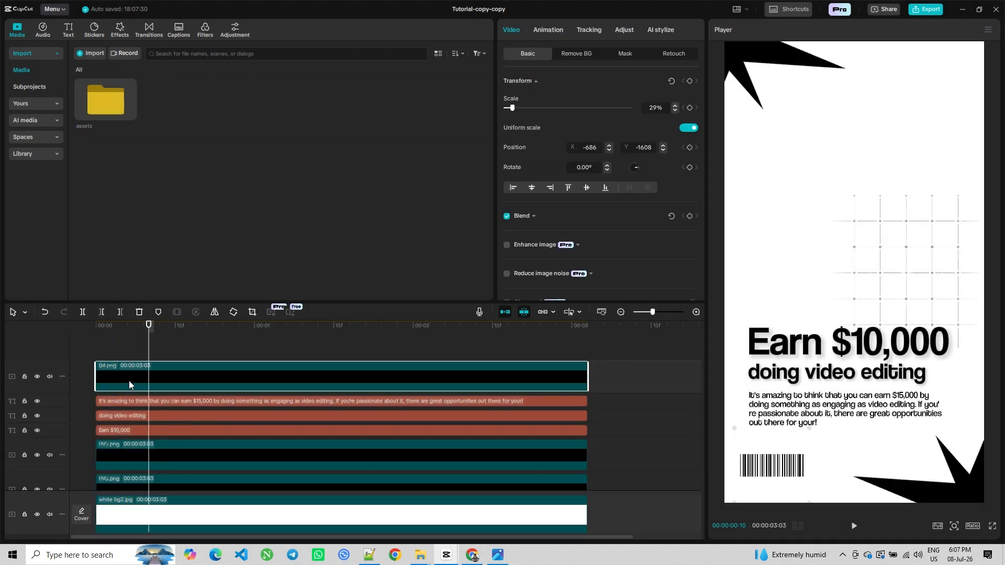
key("Delete")
Move the grid pattern image to the centre of the frame and set its blend opacity to 30%
scroll(212, 409, "down", 1)
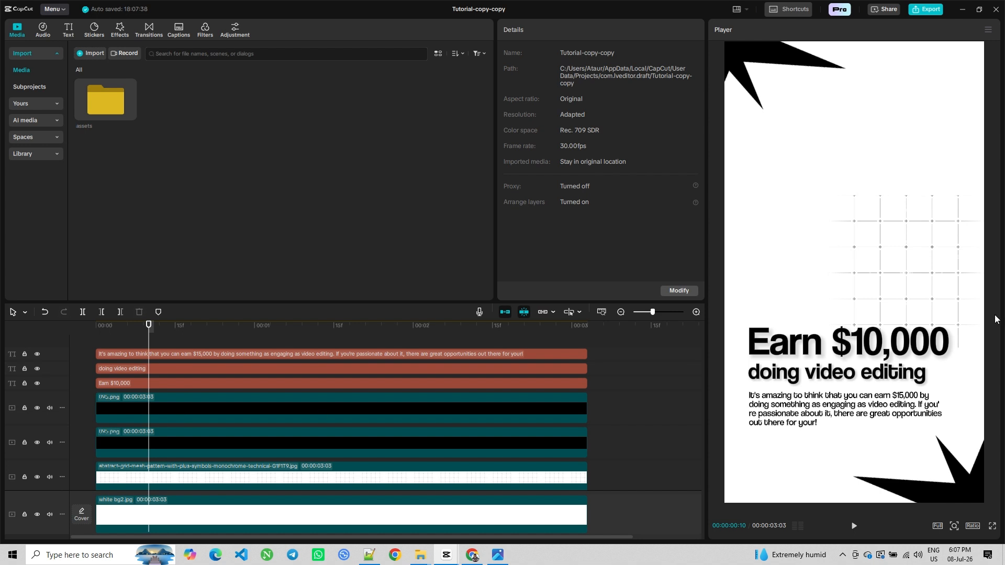
left_click_drag(949, 280, 895, 279)
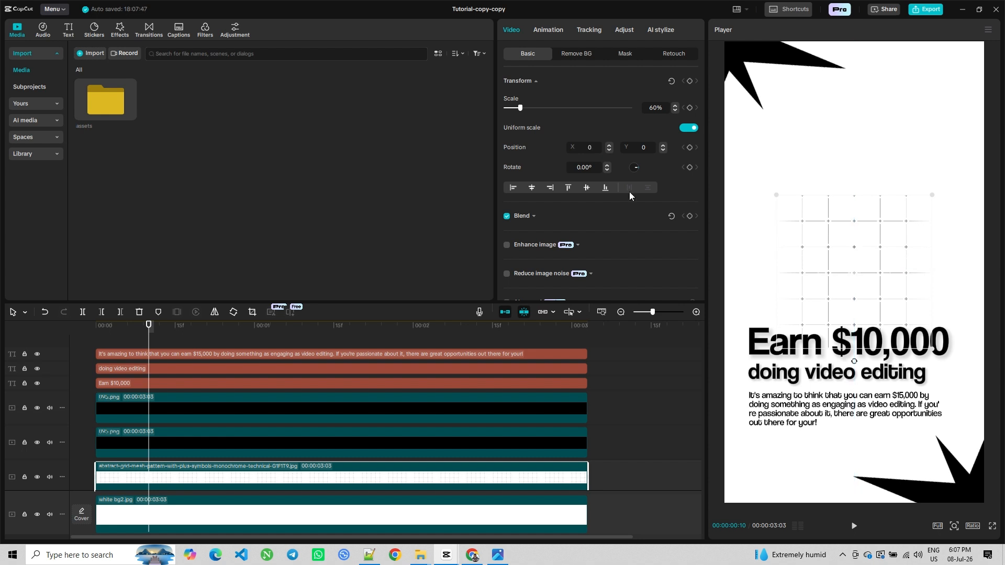
left_click(528, 216)
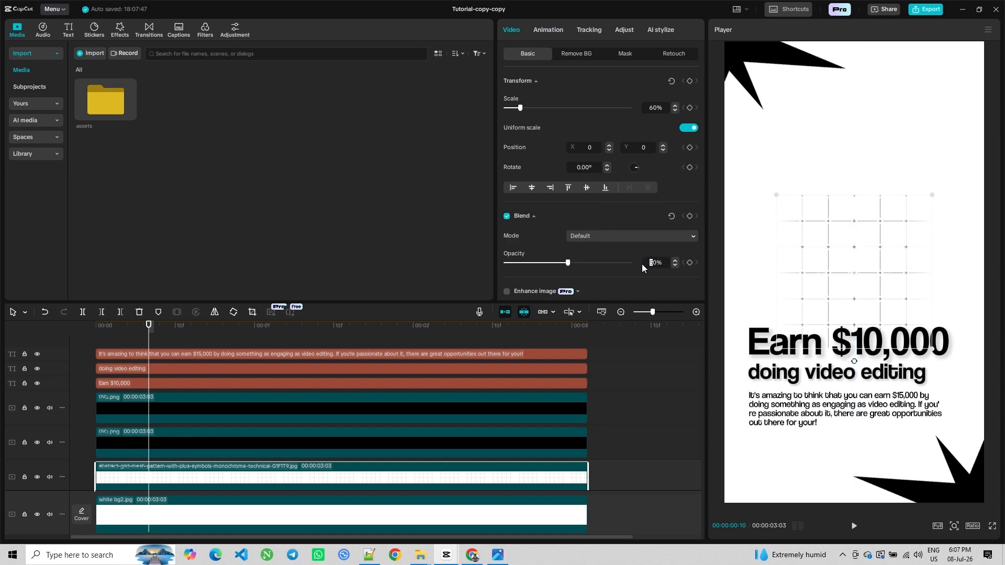
key("Return")
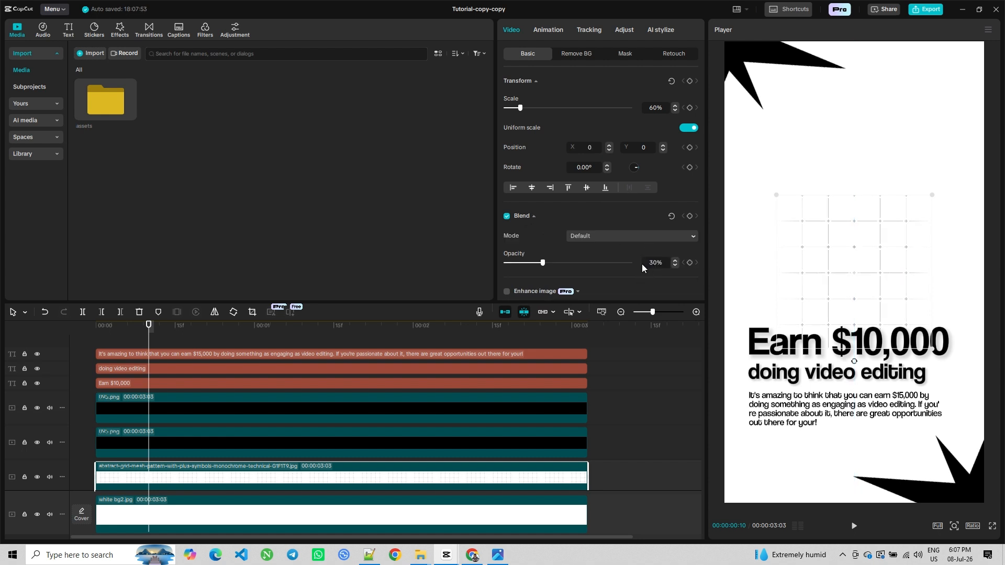
Move the 'Earn $10,000' title to the top of the frame and change its text to "Skills"
left_click(753, 356)
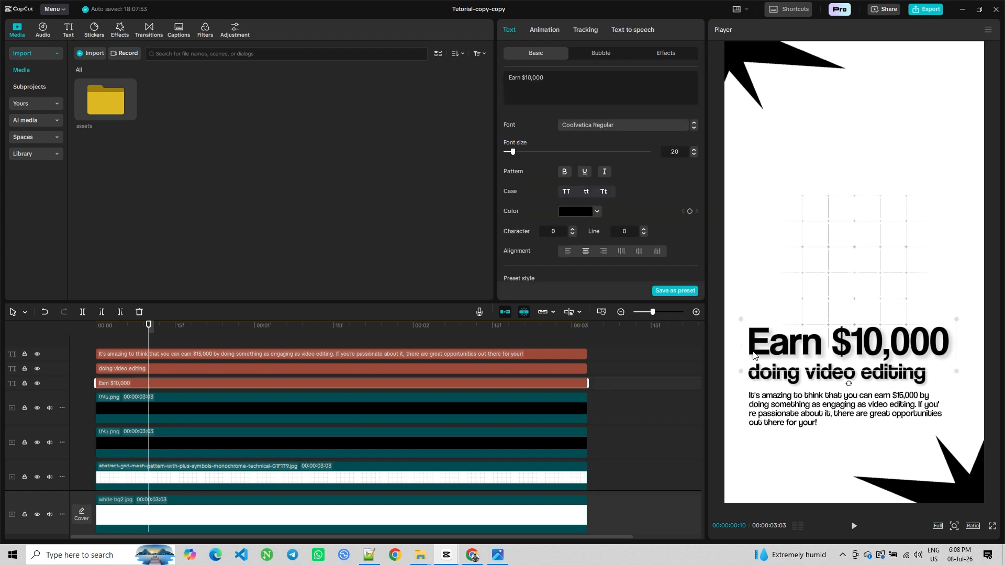
left_click_drag(752, 356, 756, 167)
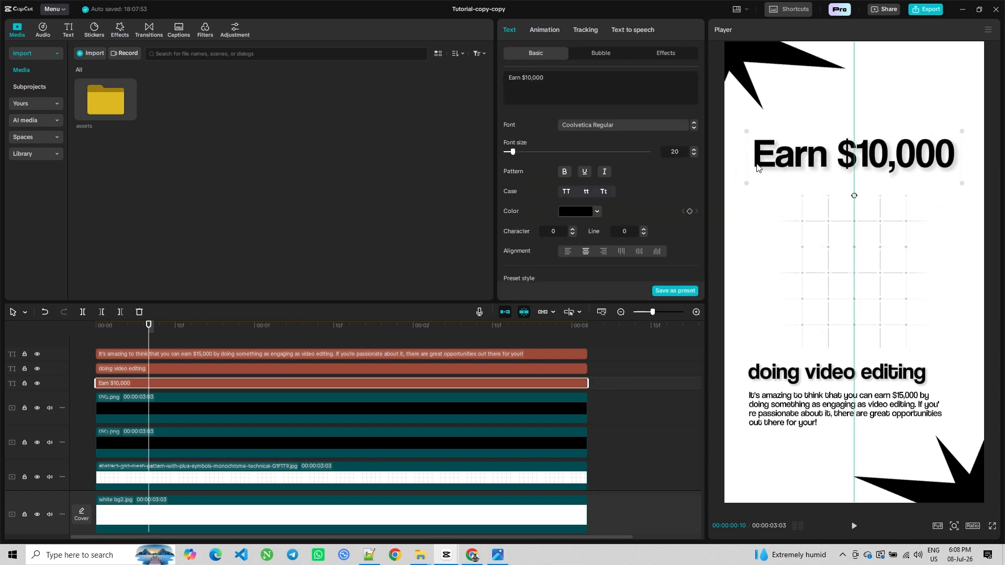
double_click(800, 169)
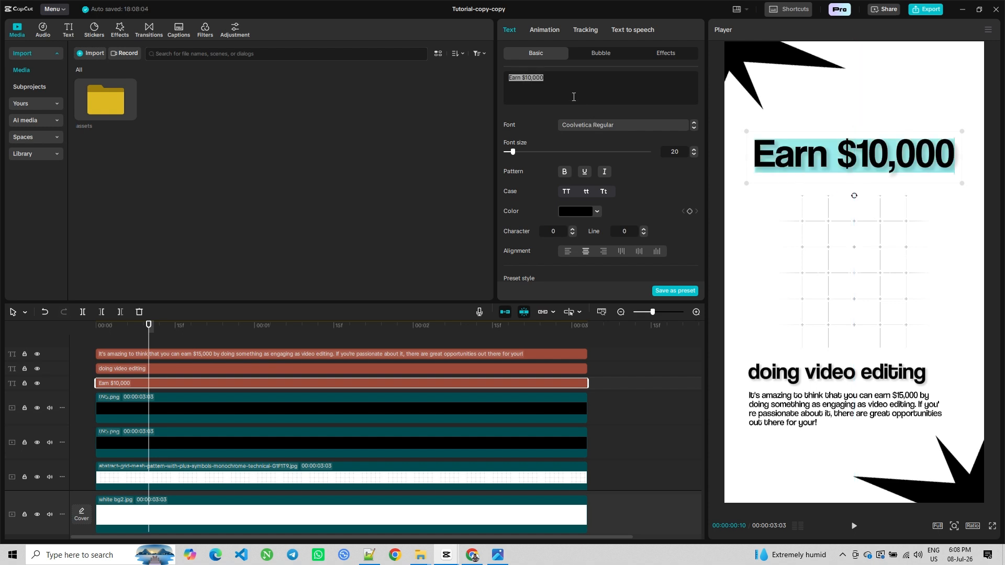
type("Skills")
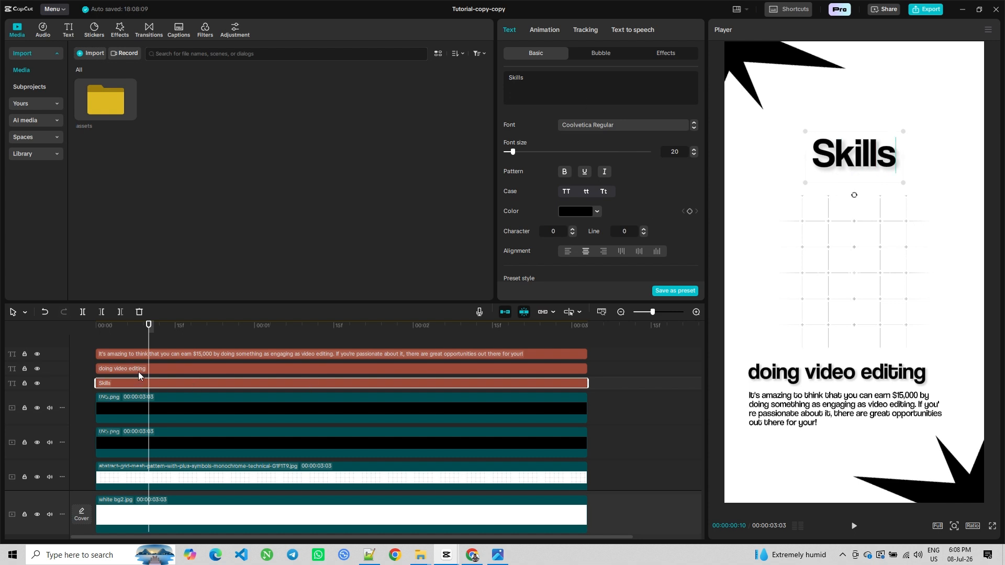
Move the 'doing video editing' line above the title and replace its text with "improve your"
left_click(139, 371)
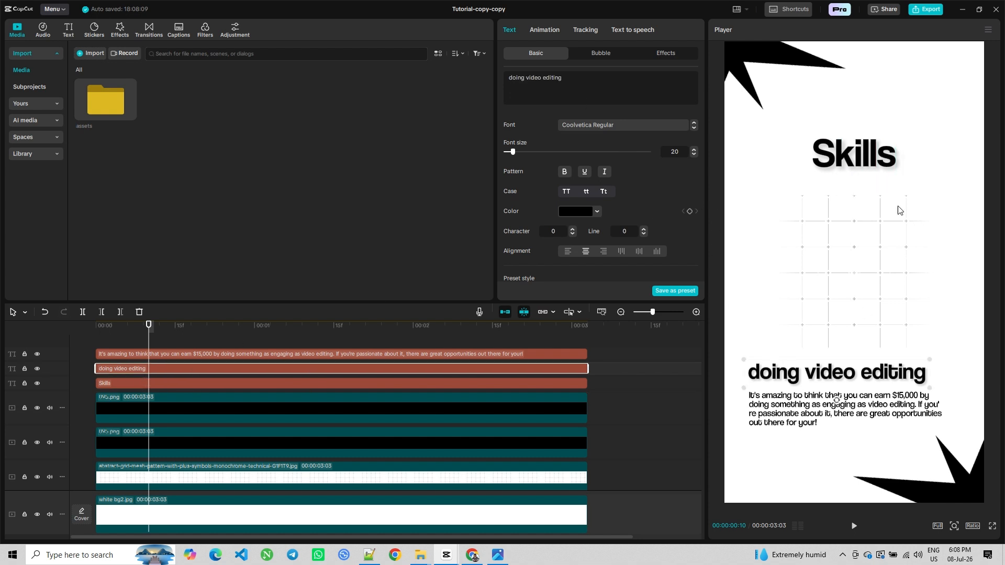
left_click_drag(800, 368, 811, 126)
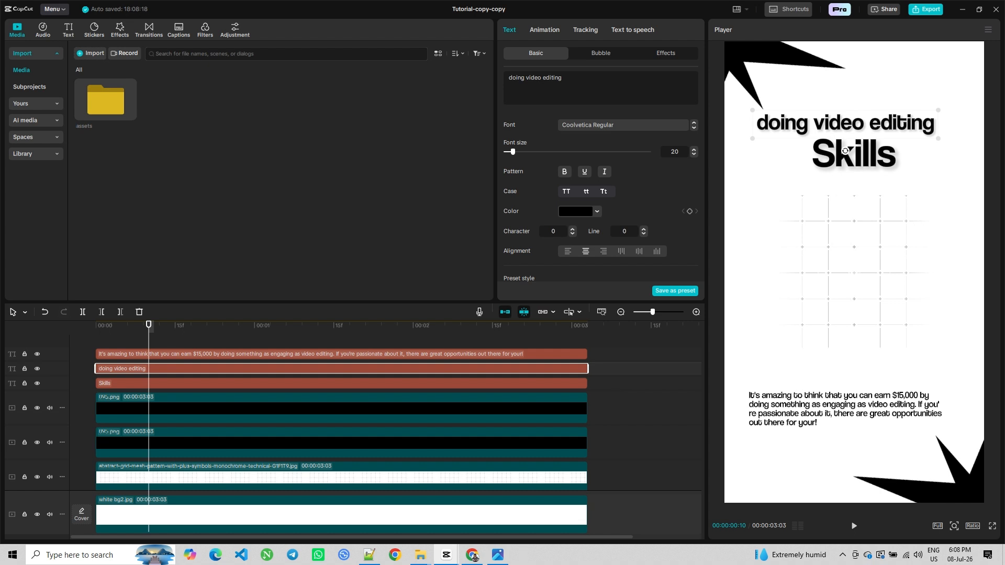
key("ctrl+a")
type("improve you")
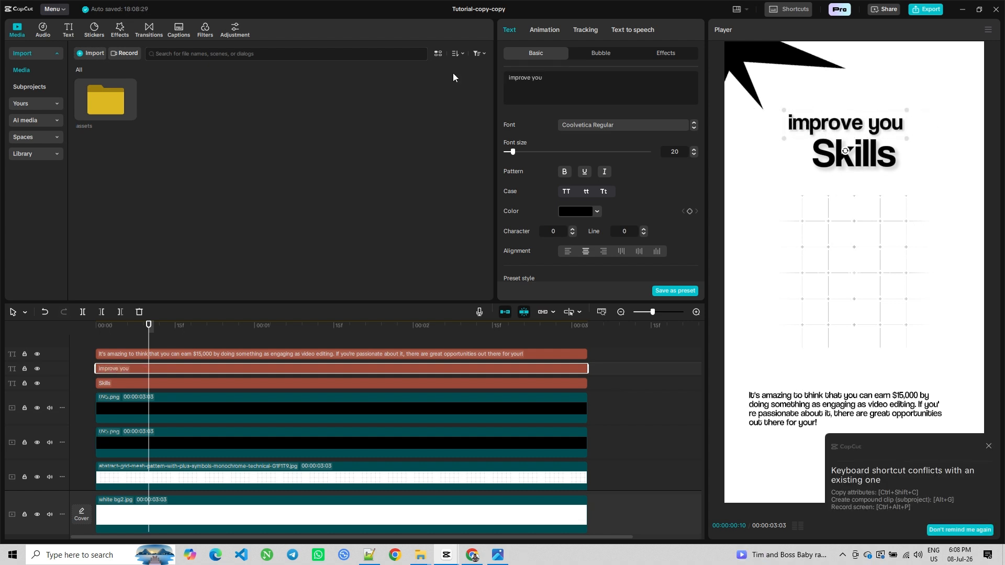
type("r")
Enlarge the "Skills" title and resize the "improve your" line so it sits centred just above it
left_click(861, 157)
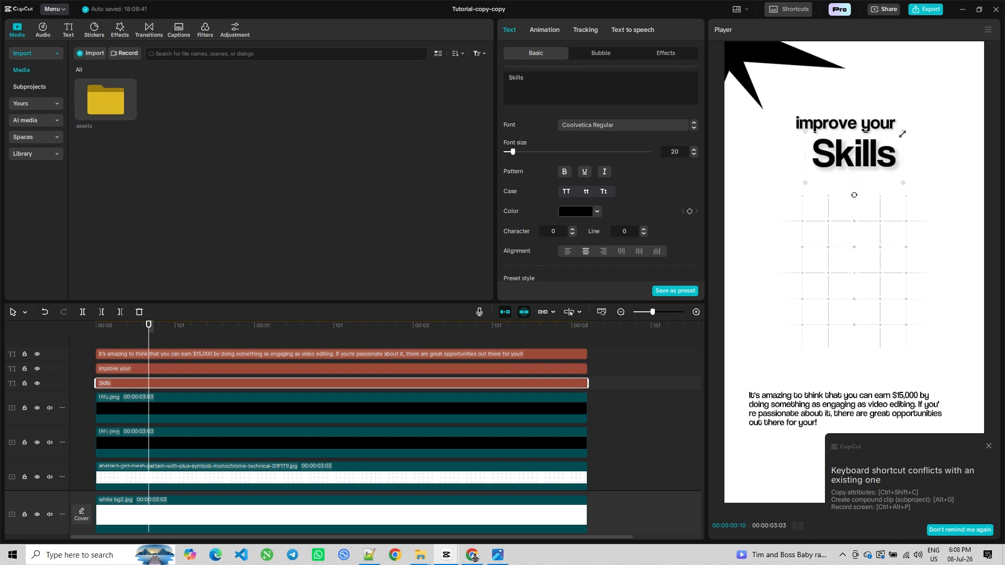
left_click_drag(902, 134, 935, 128)
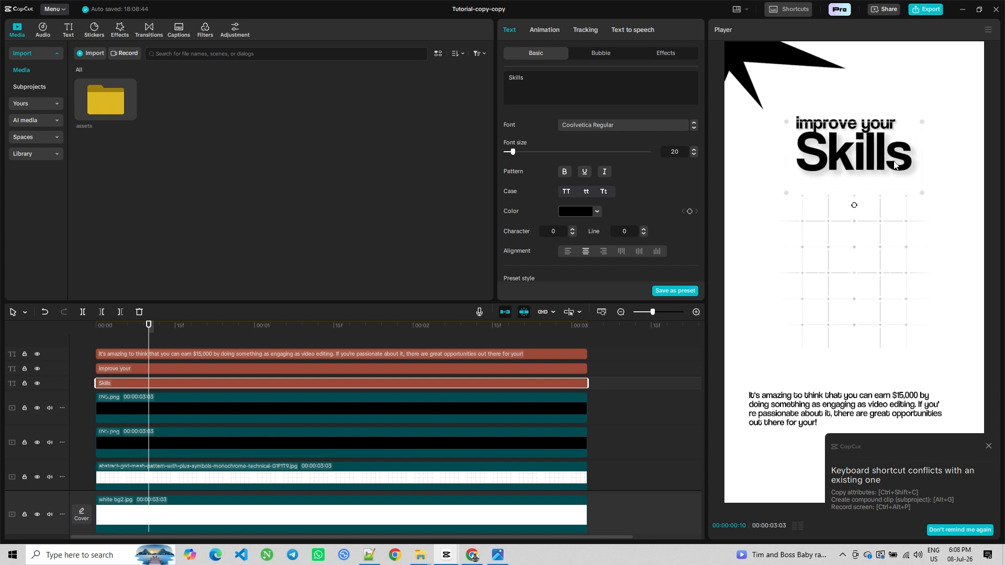
left_click_drag(894, 164, 894, 178)
left_click_drag(895, 174, 895, 173)
left_click_drag(923, 136, 922, 136)
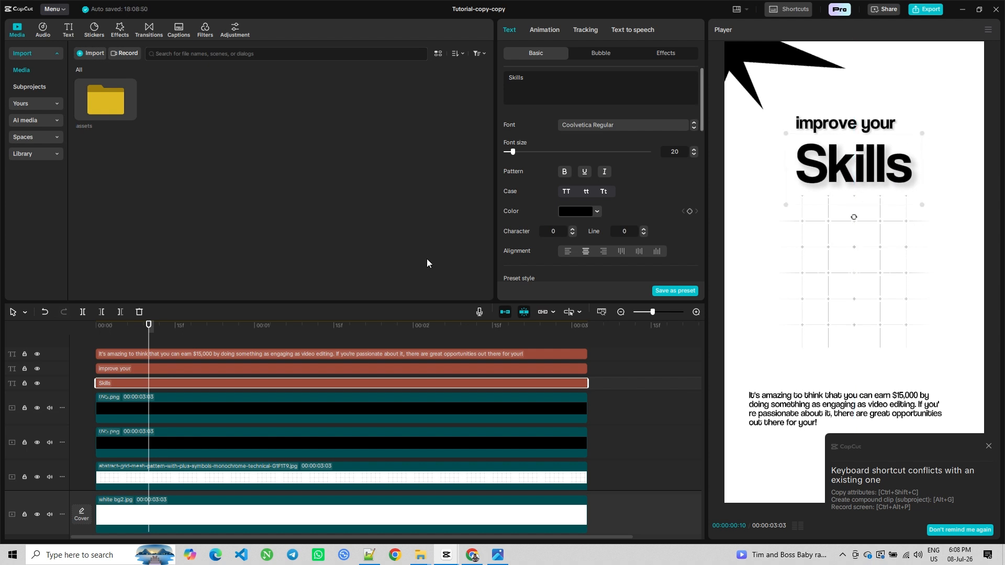
left_click(120, 368)
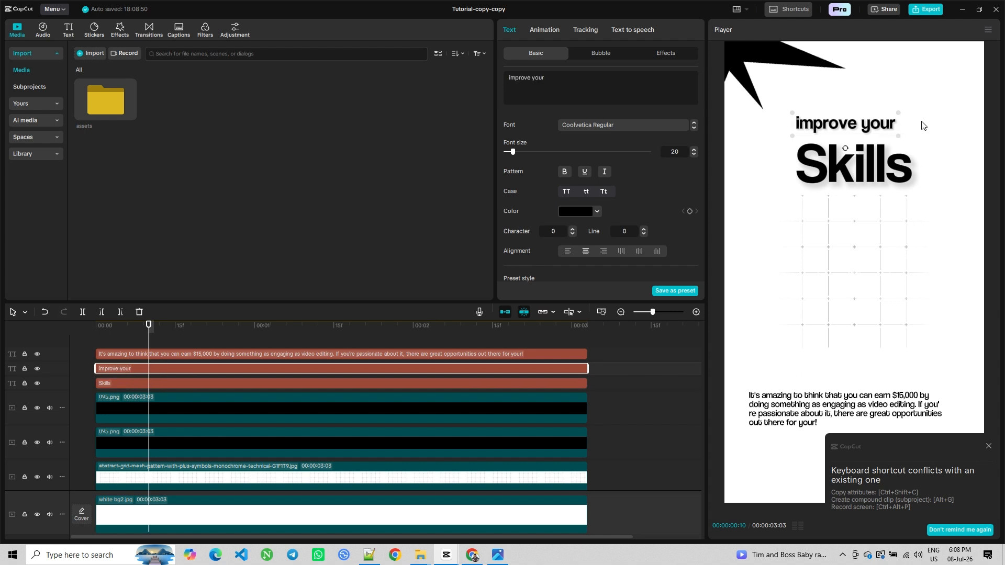
left_click_drag(898, 113, 878, 132)
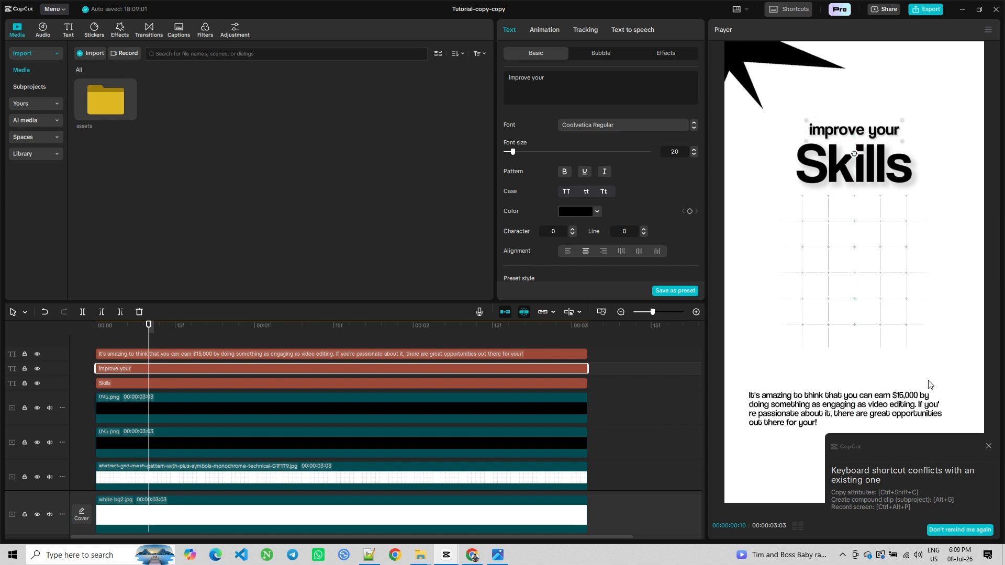
Dismiss the shortcut notice and delete the long paragraph text clip
left_click(988, 446)
left_click(774, 406)
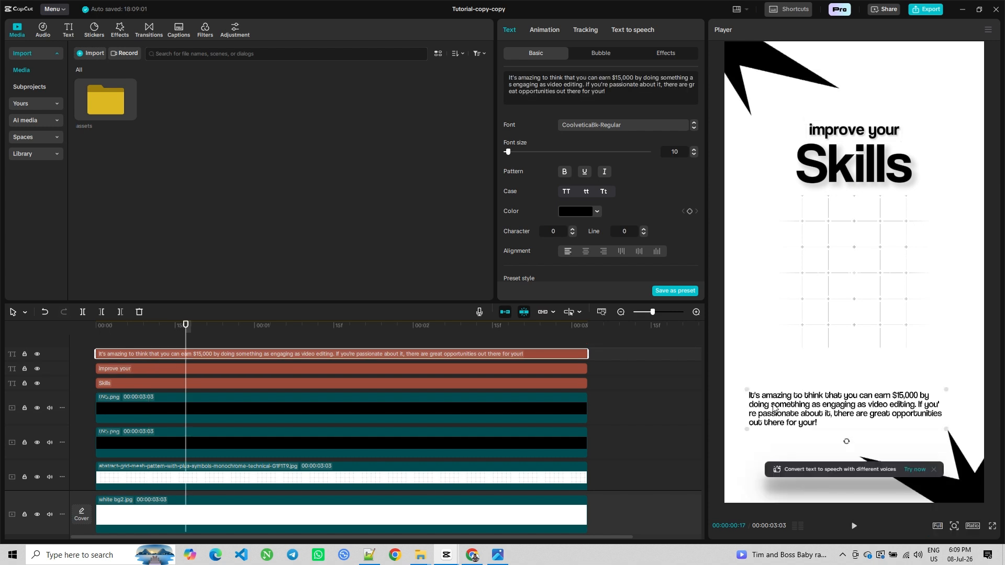
key("Delete")
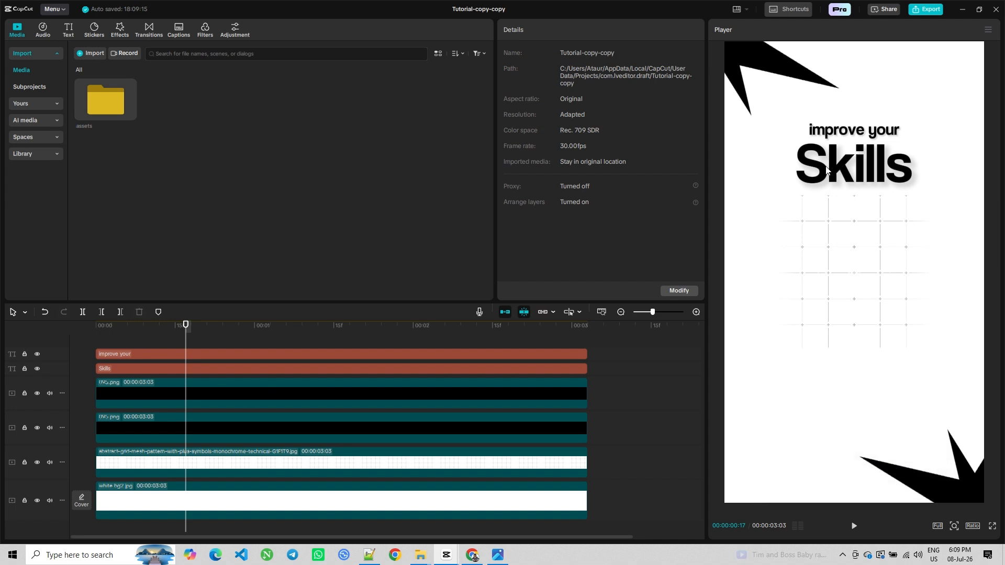
Copy the "improve your" and "Skills" text clips and paste duplicates at the start of the timeline
left_click(136, 359)
left_click(134, 369, "ctrl")
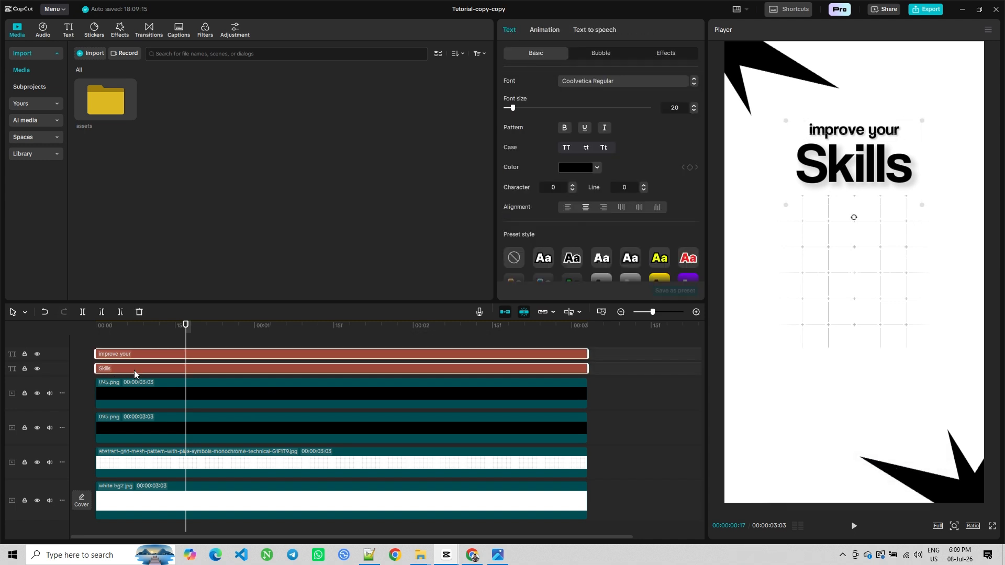
right_click(134, 369)
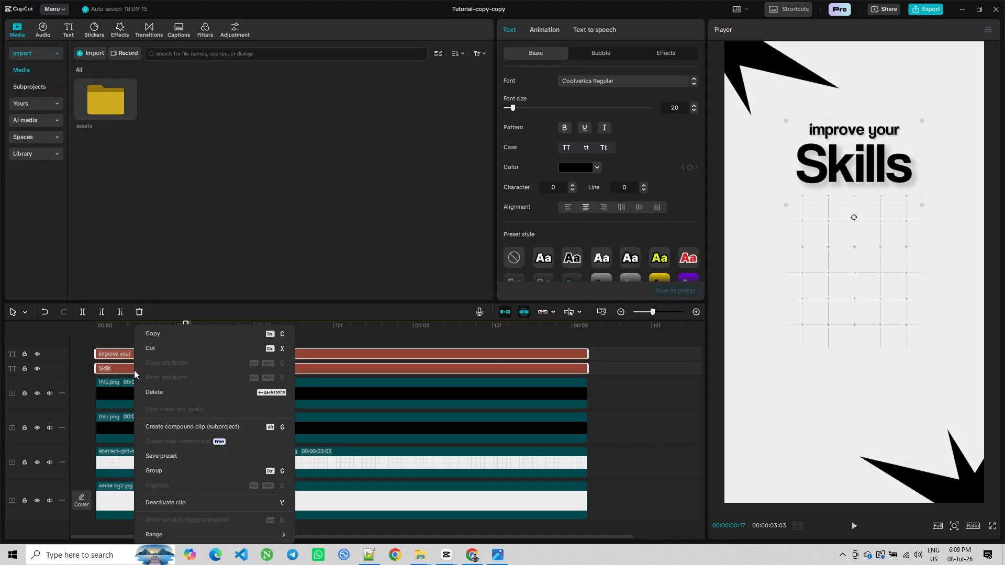
left_click(153, 335)
left_click(104, 353)
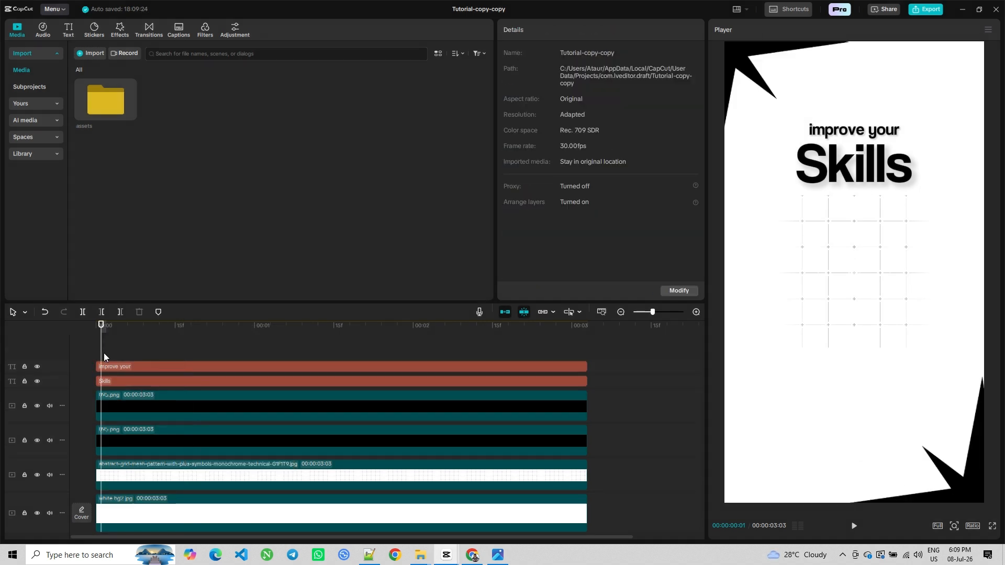
right_click(103, 353)
left_click(136, 365)
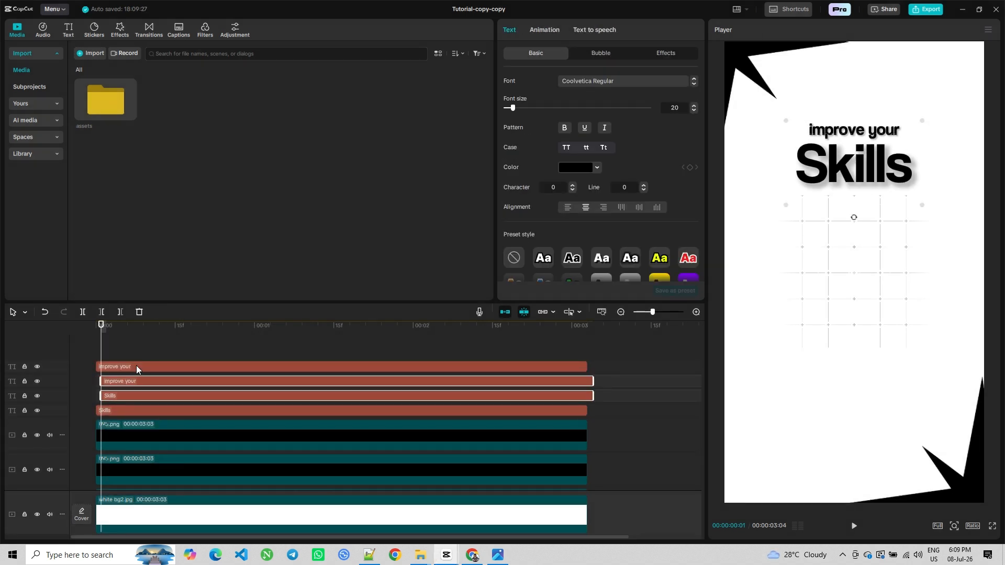
mouse_move(124, 384)
left_mouse_down()
mouse_move(114, 342)
mouse_move(118, 381)
left_mouse_up()
Move the duplicated "improve your" text down into the lower part of the frame
left_click(114, 364)
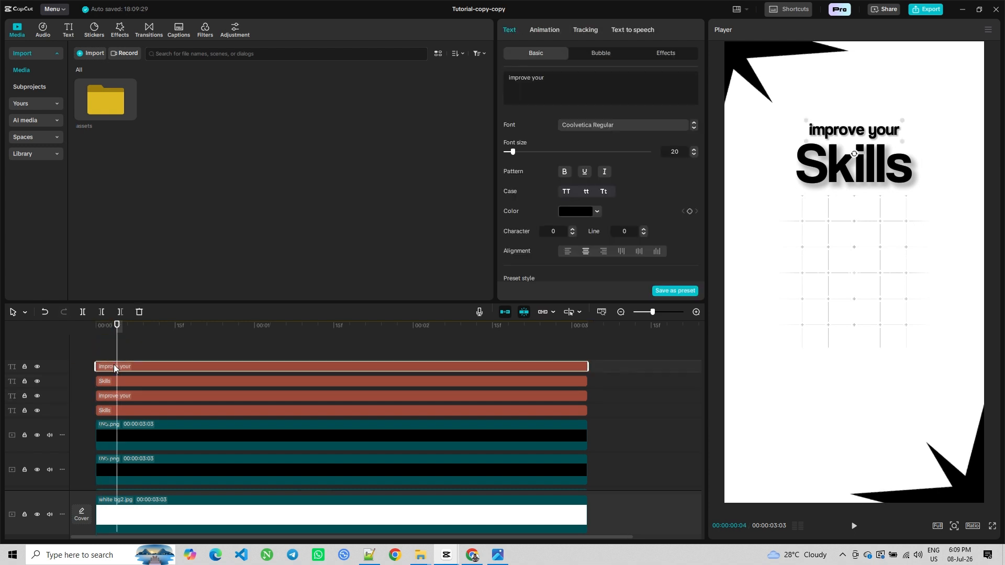
left_click_drag(877, 178, 819, 408)
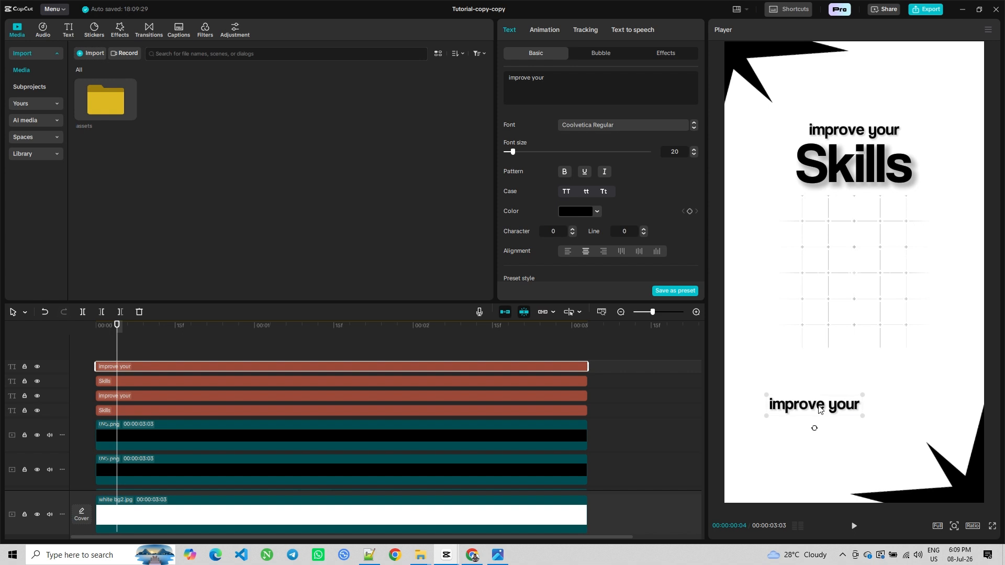
Move the duplicated "Skills" title below it and replace its text with "premium"
left_click(113, 381)
left_click_drag(867, 175, 821, 443)
double_click(821, 444)
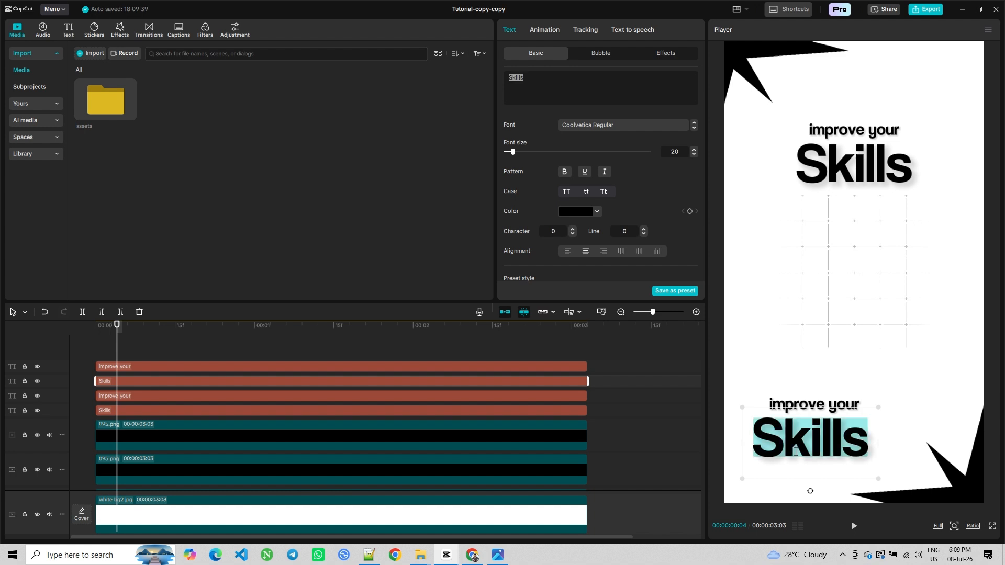
type("premium")
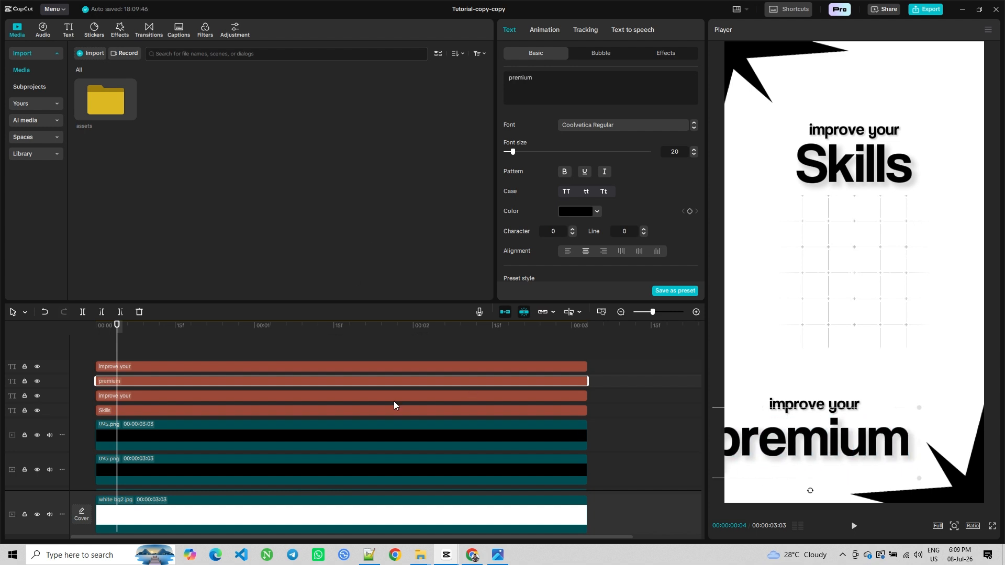
Reposition the "premium" title higher, just under the lower text line
left_click(130, 354)
left_click(125, 380)
left_click_drag(834, 434, 813, 383)
Replace the lower "improve your" line's text with "Then Charge"
left_click(134, 366)
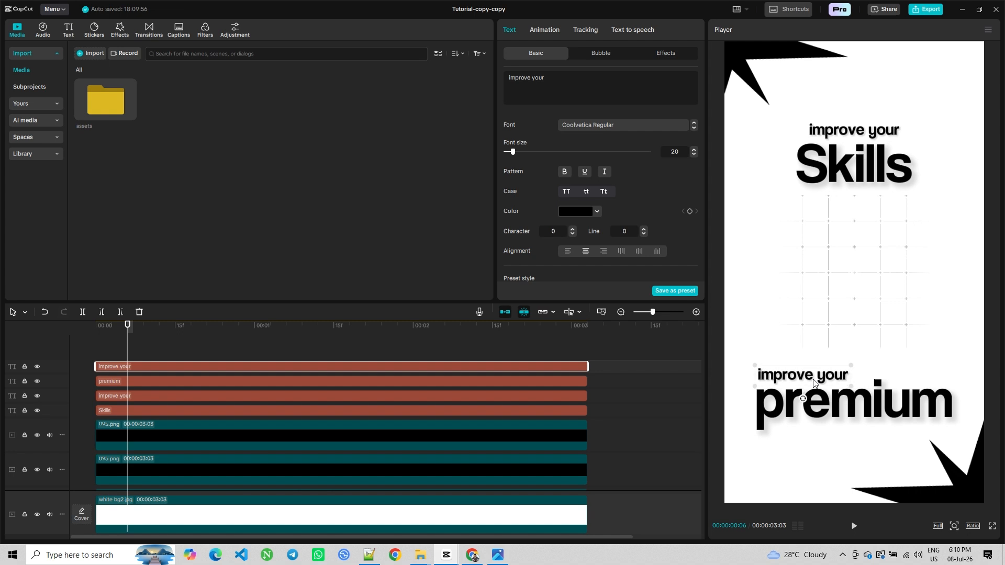
double_click(814, 383)
type("T")
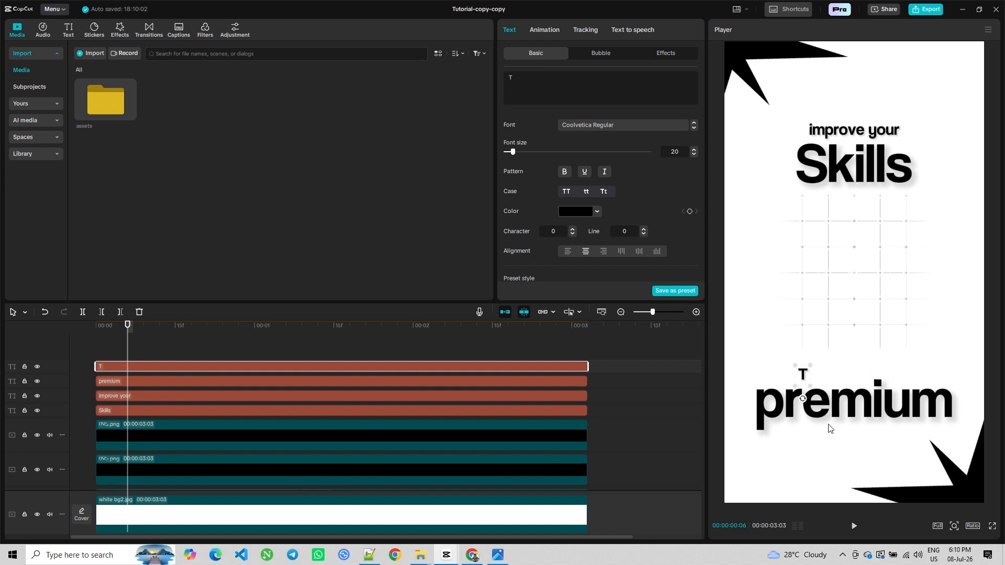
type("hen Charge")
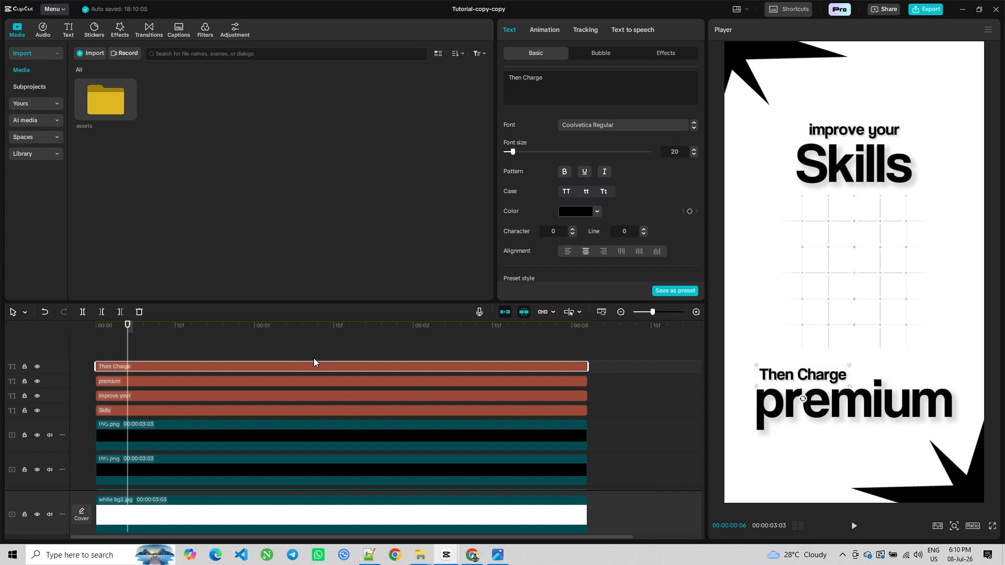
Nudge the "Then Charge" line slightly left to align it with "premium"
left_click(166, 344)
left_click(157, 367)
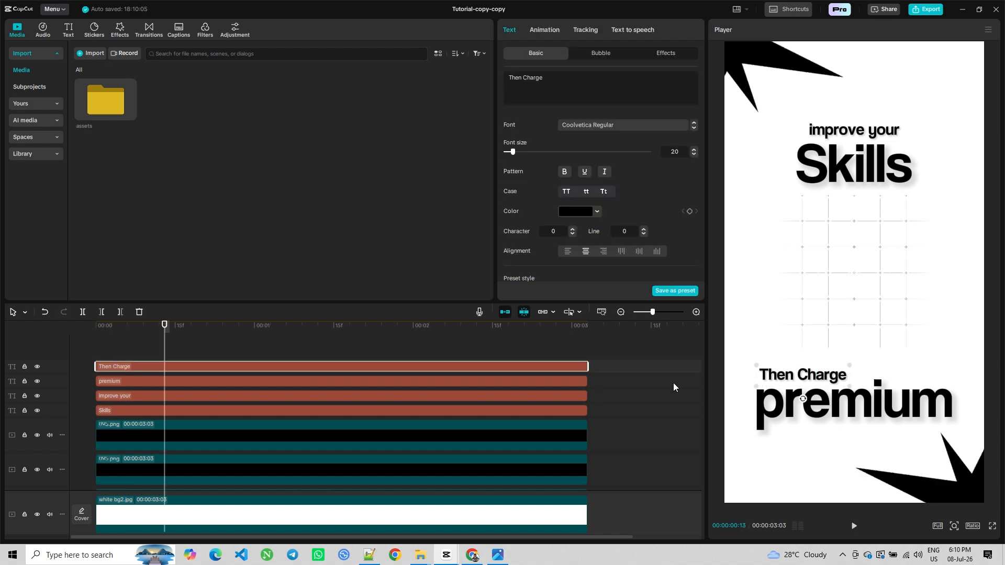
left_click_drag(812, 377, 807, 376)
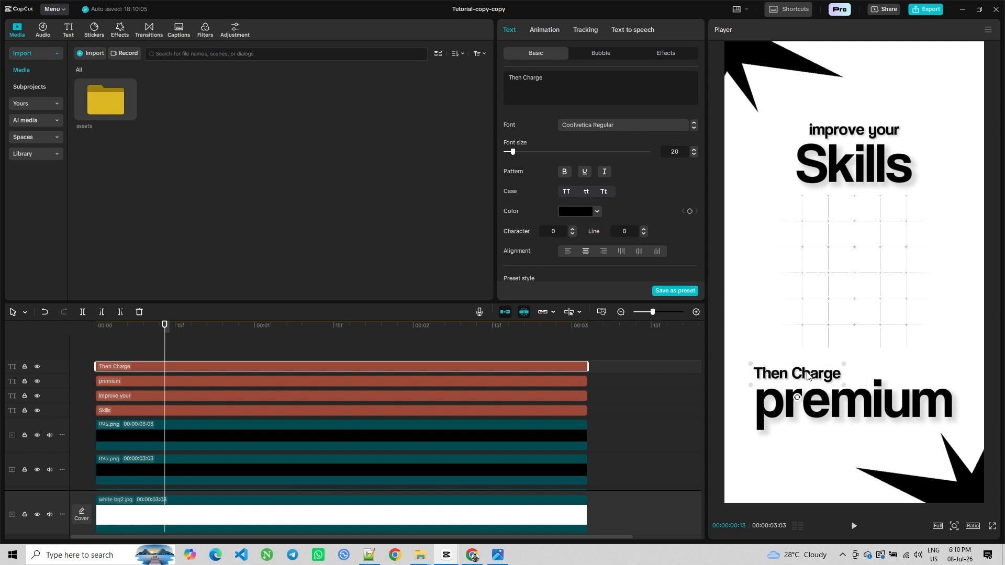
left_click(948, 428)
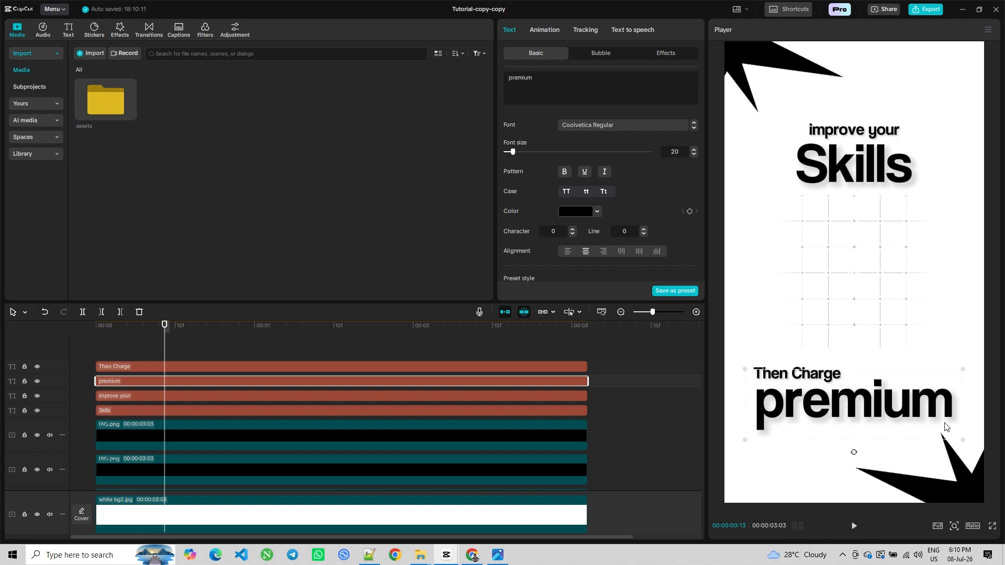
left_click(161, 344)
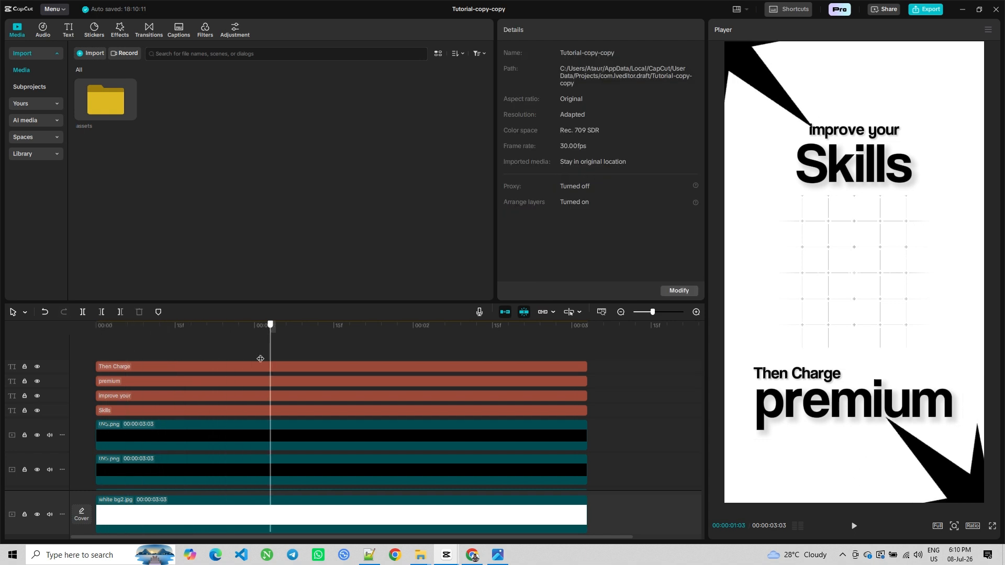
Add a default text clip and replace its text with a long row of dashes
left_click(68, 30)
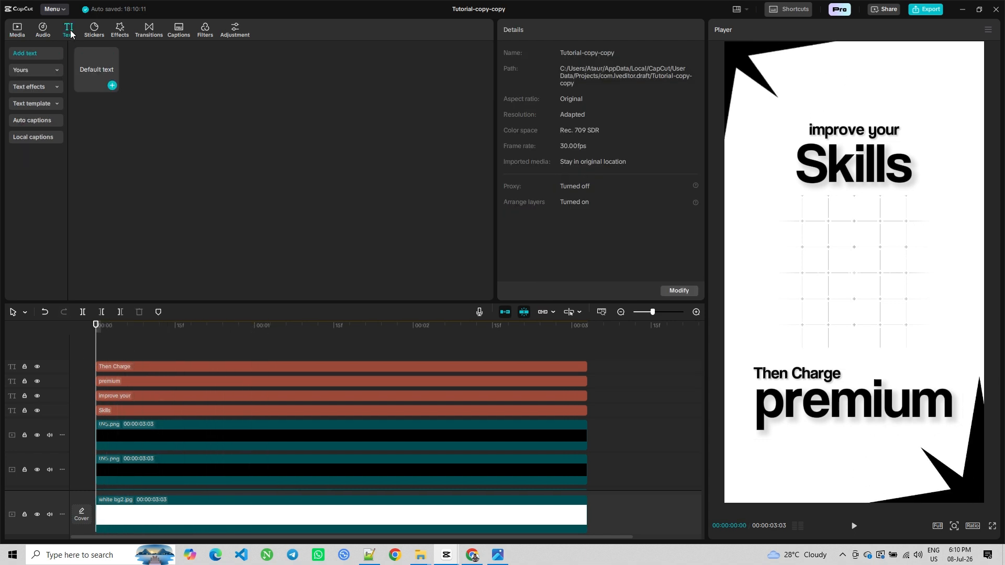
left_click(112, 86)
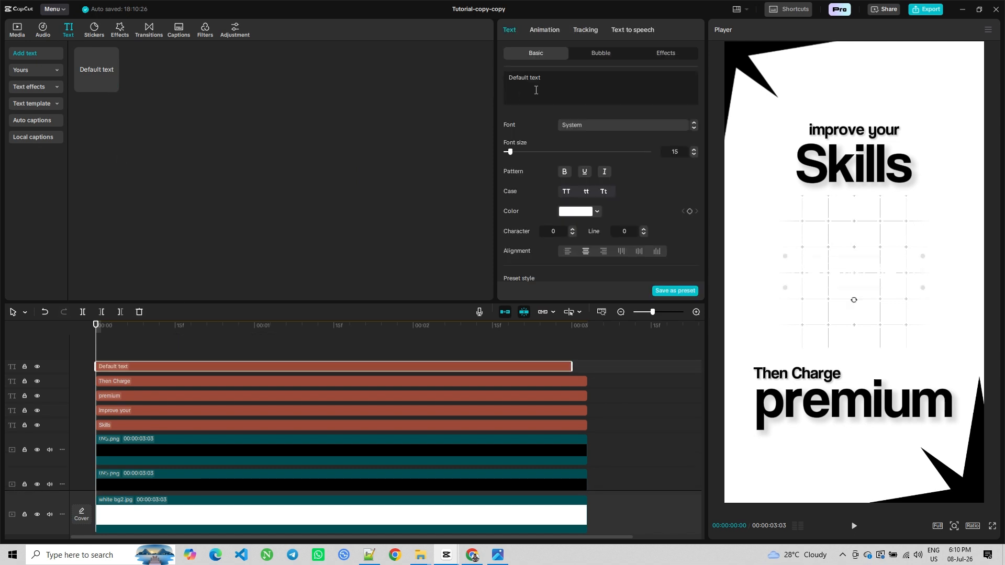
type("- --------------")
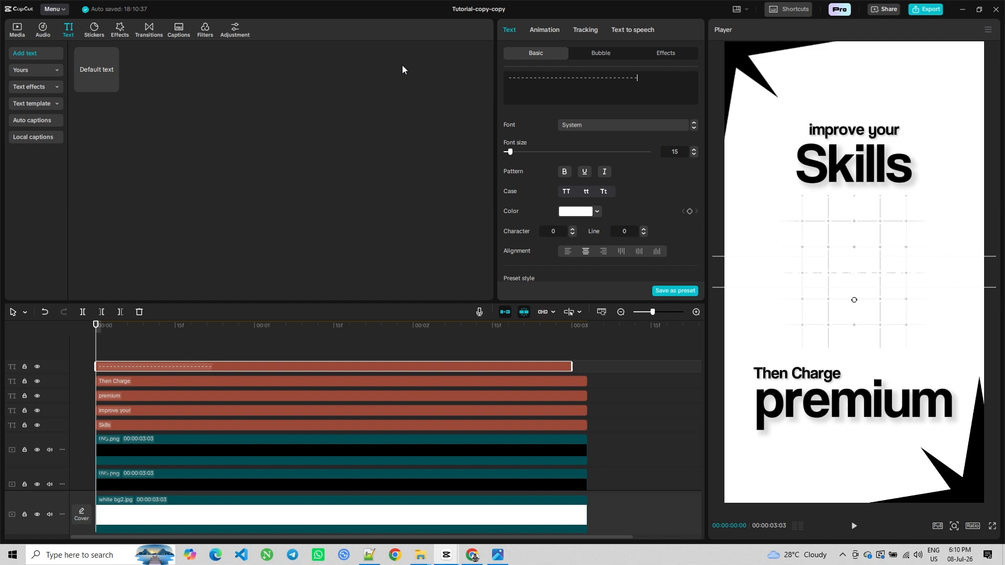
Set the dashed text's colour to black
left_click(581, 211)
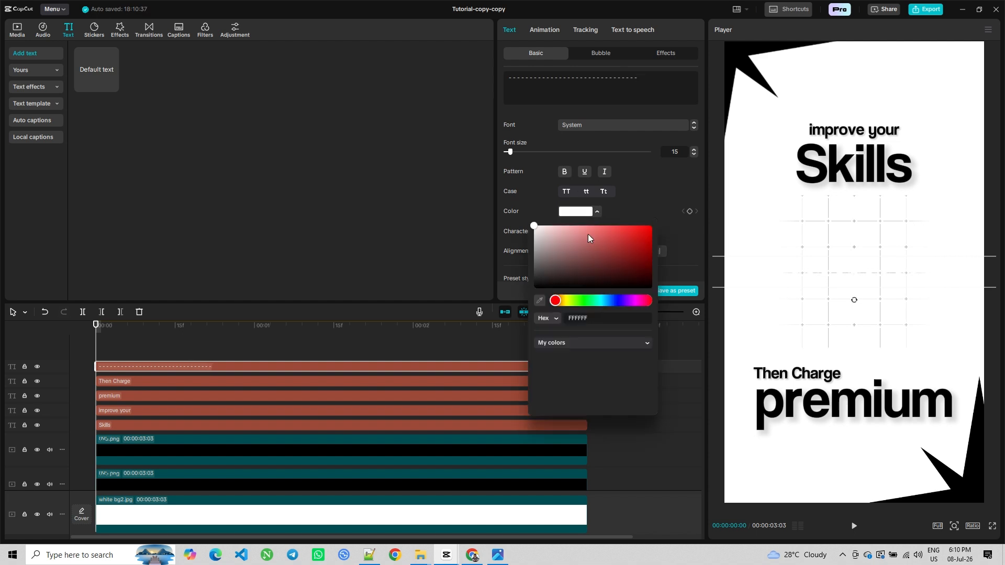
left_click(576, 287)
left_click(643, 196)
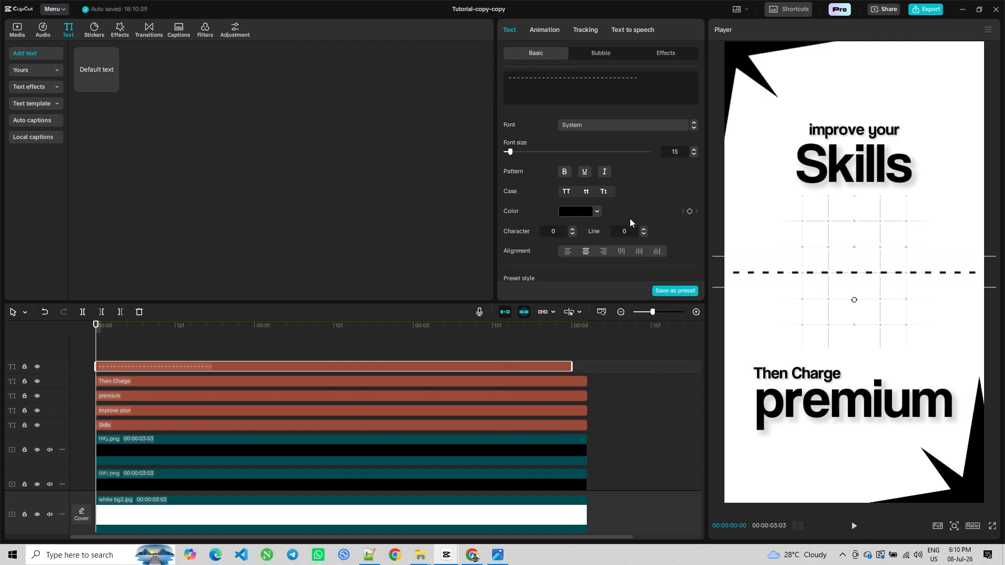
Enable Curve on the dashed text and set its strength to 357° to form a circle
scroll(629, 218, "down", 10)
left_click(508, 269)
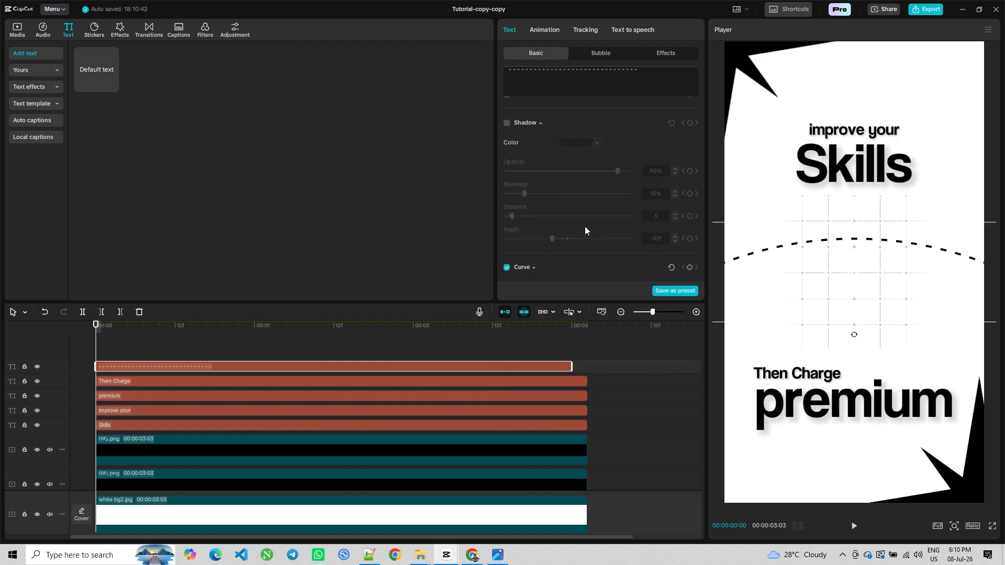
left_click_drag(578, 268, 628, 268)
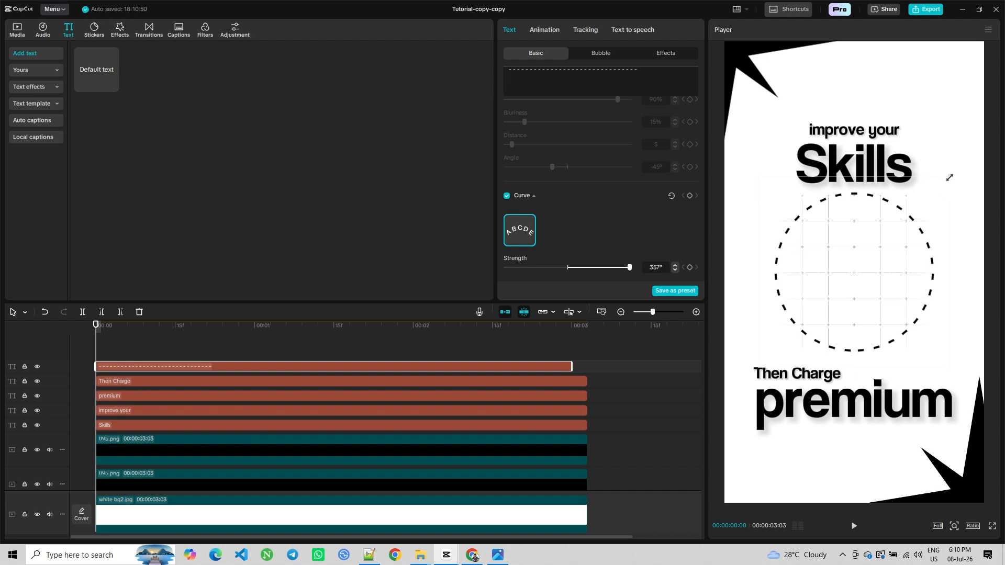
Scale the dashed circle down to about 77% so it fits inside the grid
left_click_drag(949, 176, 923, 192)
scroll(583, 101, "up", 6)
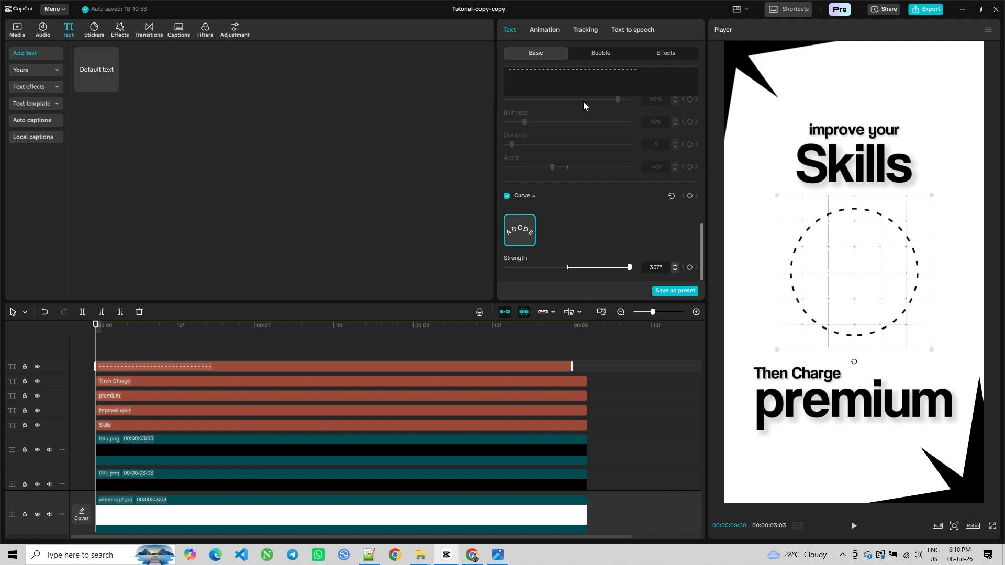
scroll(549, 147, "down", 6)
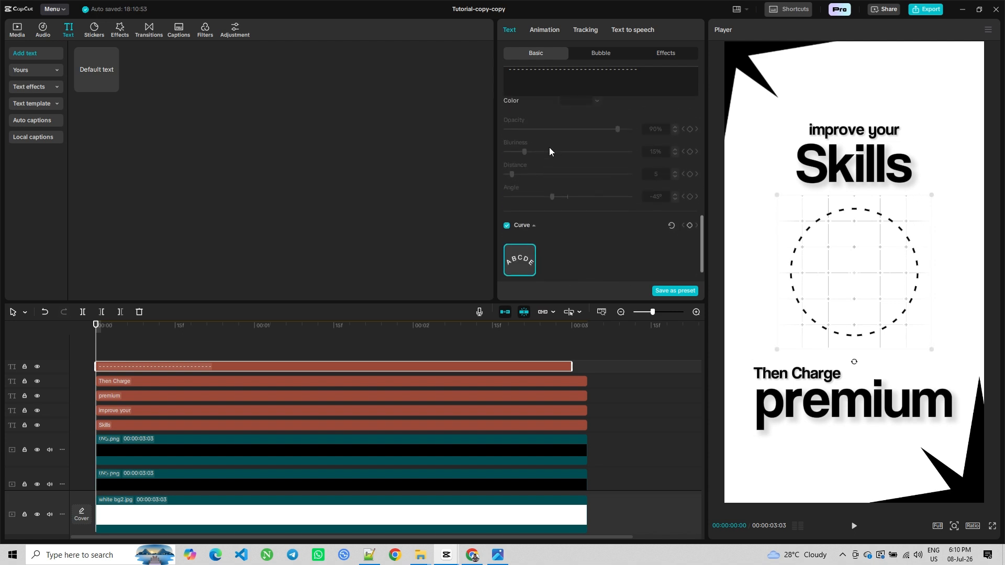
left_click_drag(931, 197, 926, 199)
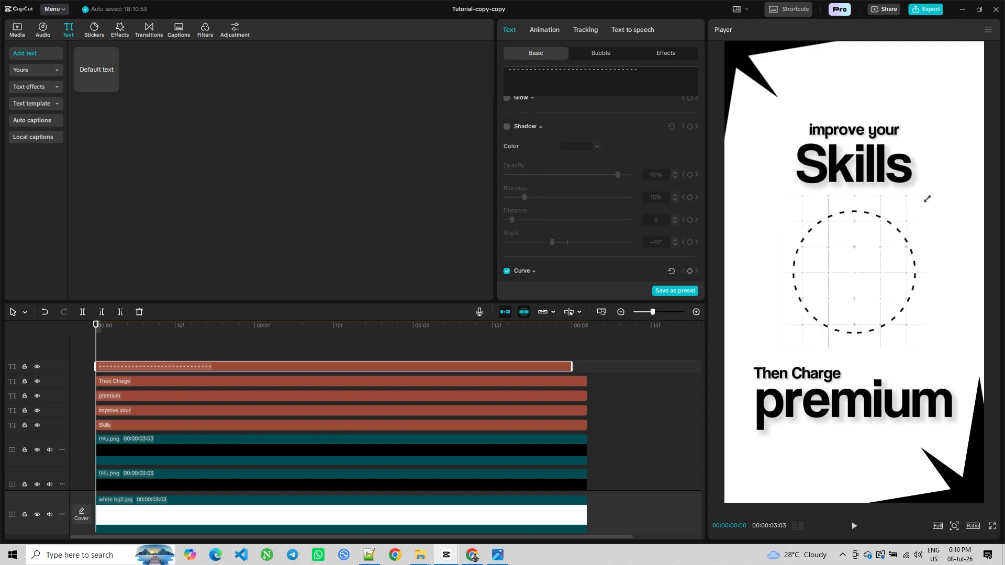
Enable a shadow on the dashed circle with opacity 50%, blurriness 9% and distance 14
scroll(529, 172, "up", 3)
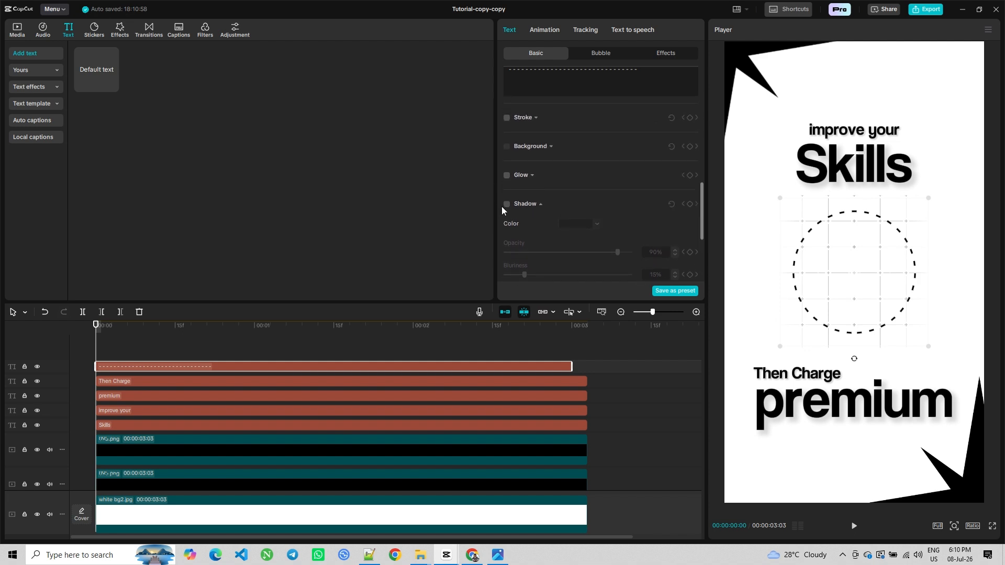
left_click(506, 204)
scroll(618, 196, "down", 3)
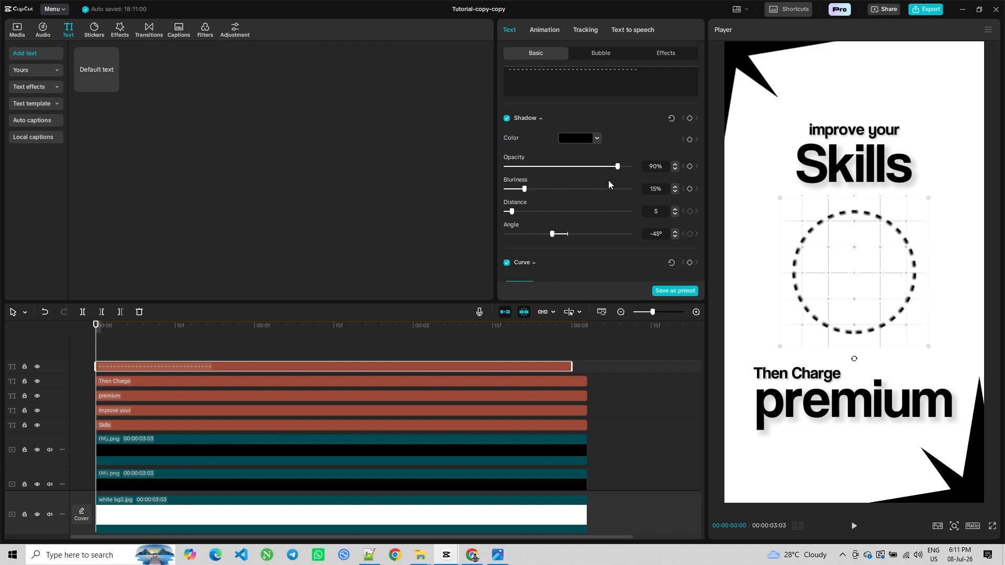
scroll(581, 215, "down", 1)
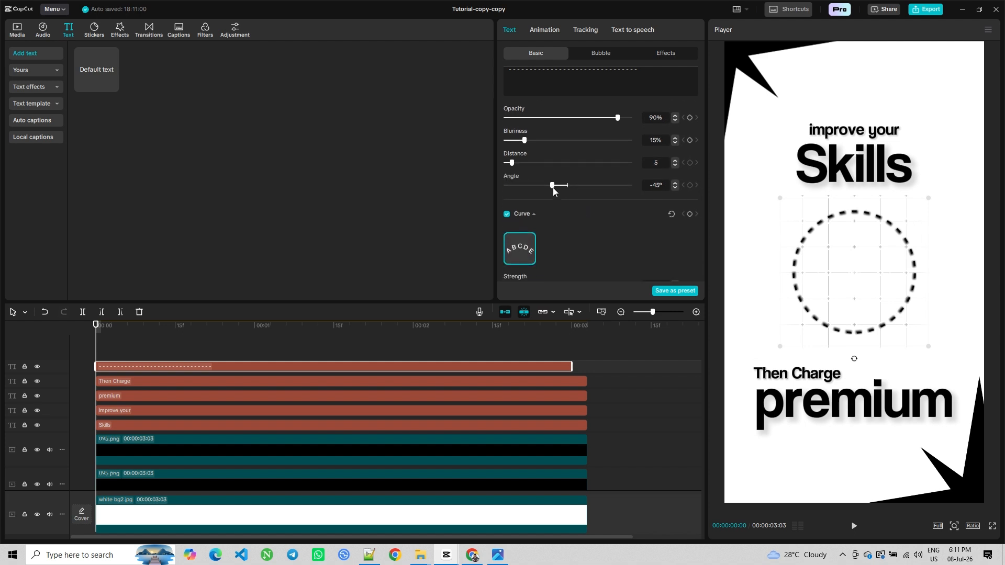
left_click_drag(510, 165, 529, 169)
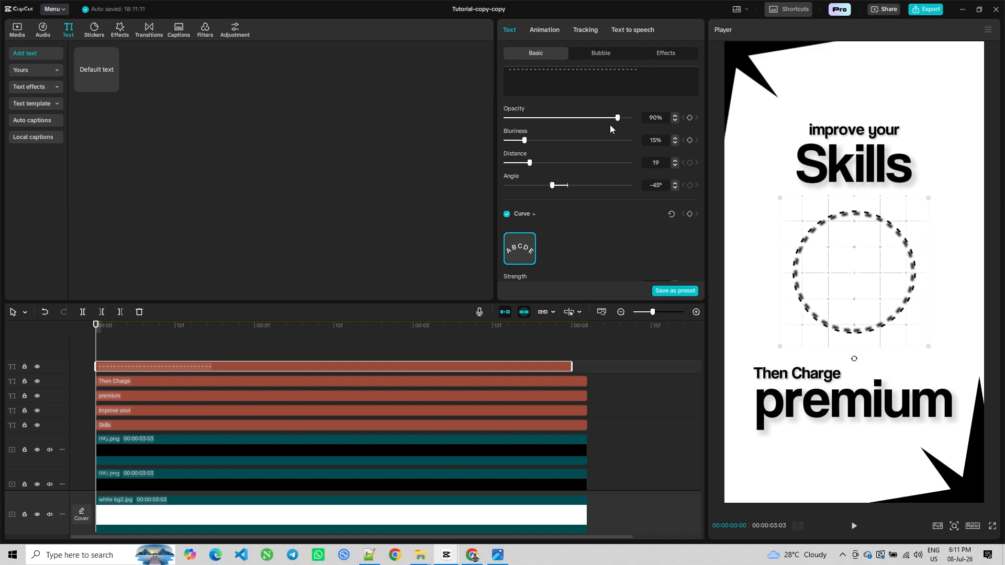
left_click_drag(597, 120, 516, 143)
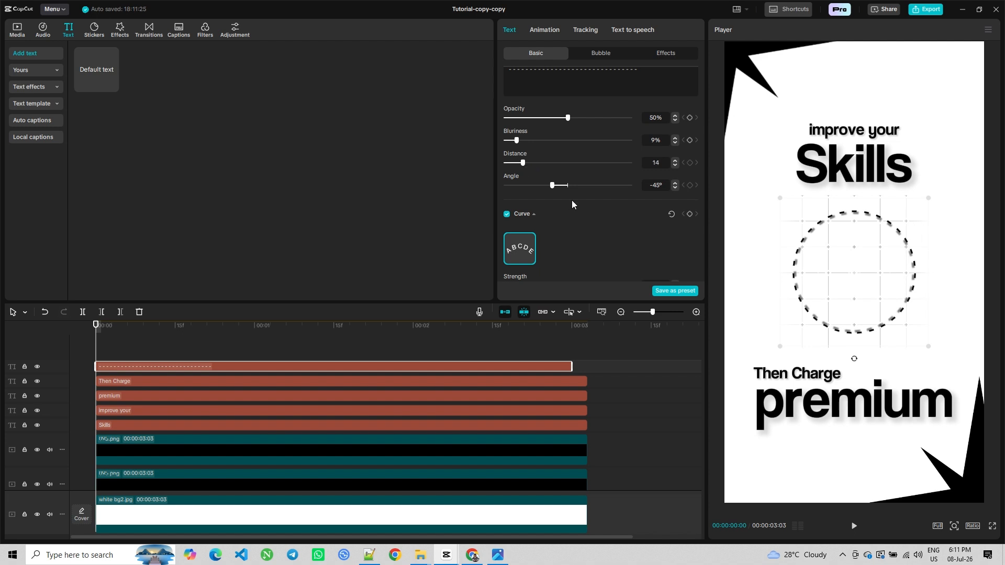
Set the dashed circle's blend opacity to 49%
scroll(557, 224, "down", 3)
scroll(625, 211, "down", 1)
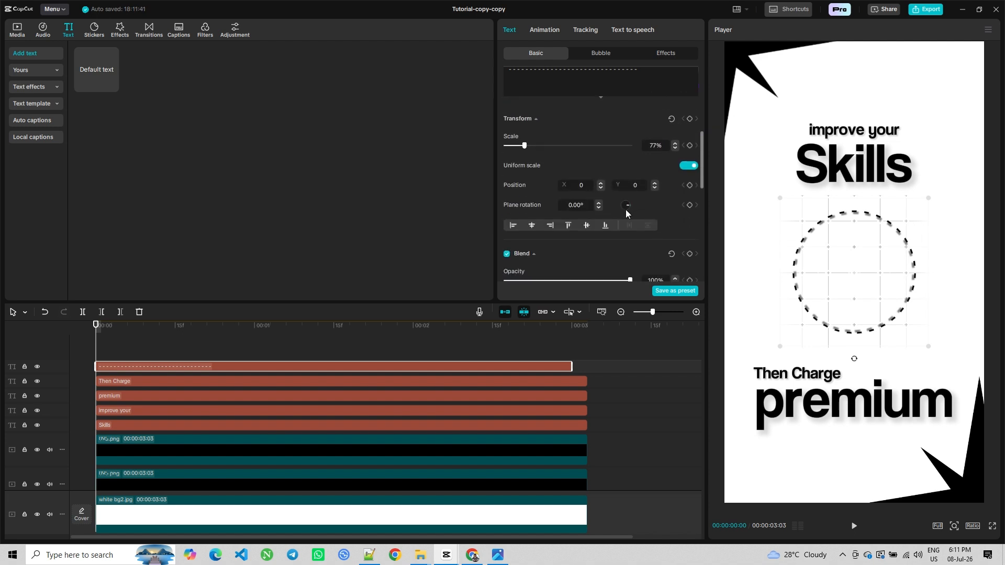
scroll(626, 209, "down", 2)
left_click_drag(614, 216, 574, 215)
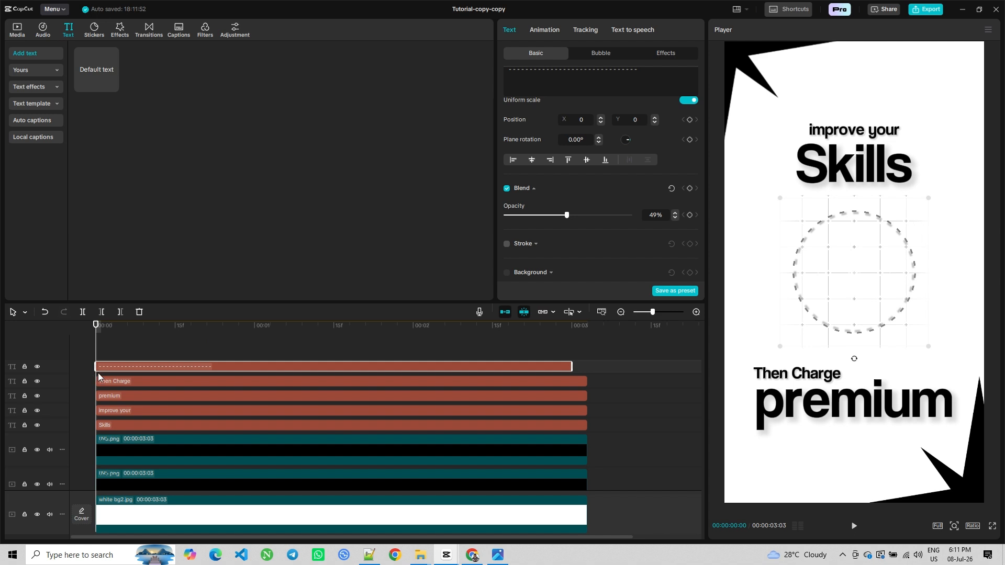
At about 00:00:00:24, set the dashed circle's plane rotation to 90° as a keyframe
scroll(601, 204, "up", 1)
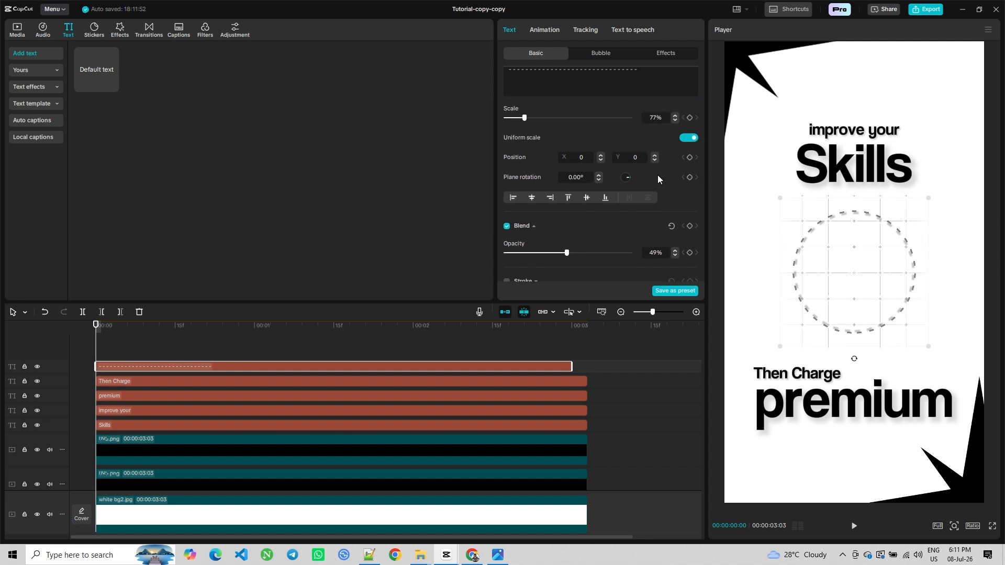
left_click_drag(99, 351, 222, 349)
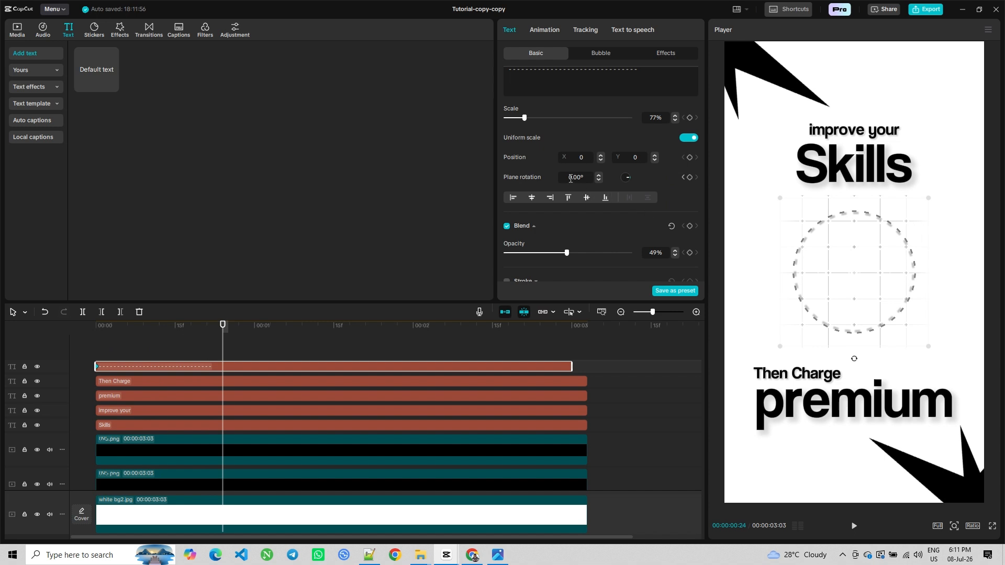
left_click(599, 175)
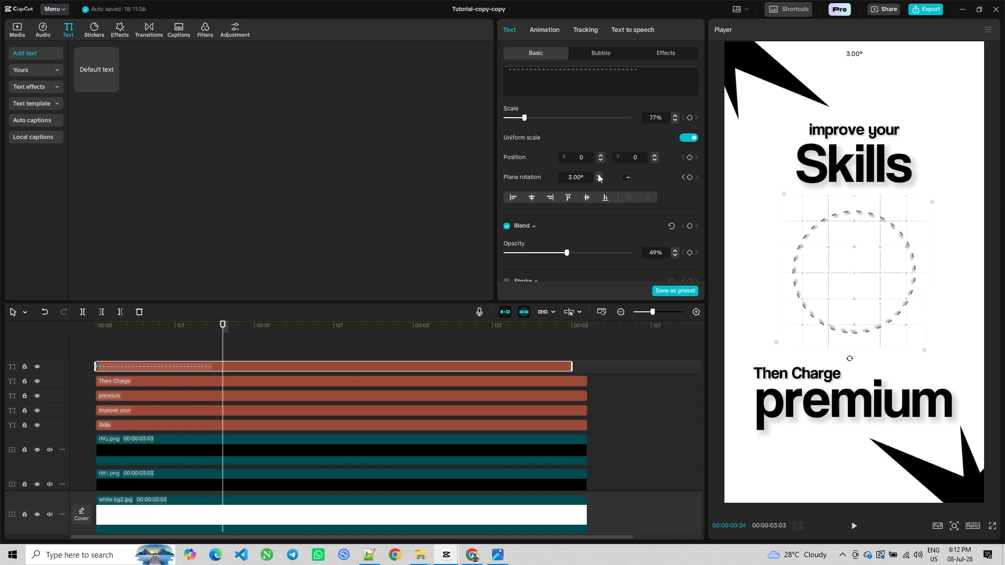
left_click_drag(598, 176, 598, 179)
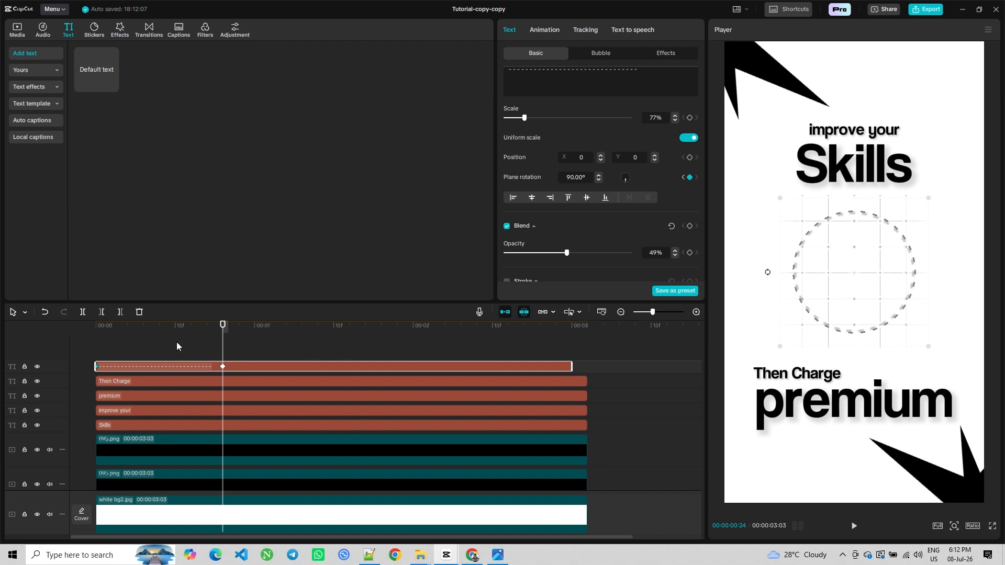
Move the rotation keyframe slightly later and preview the animation from the start
left_click_drag(223, 367, 249, 367)
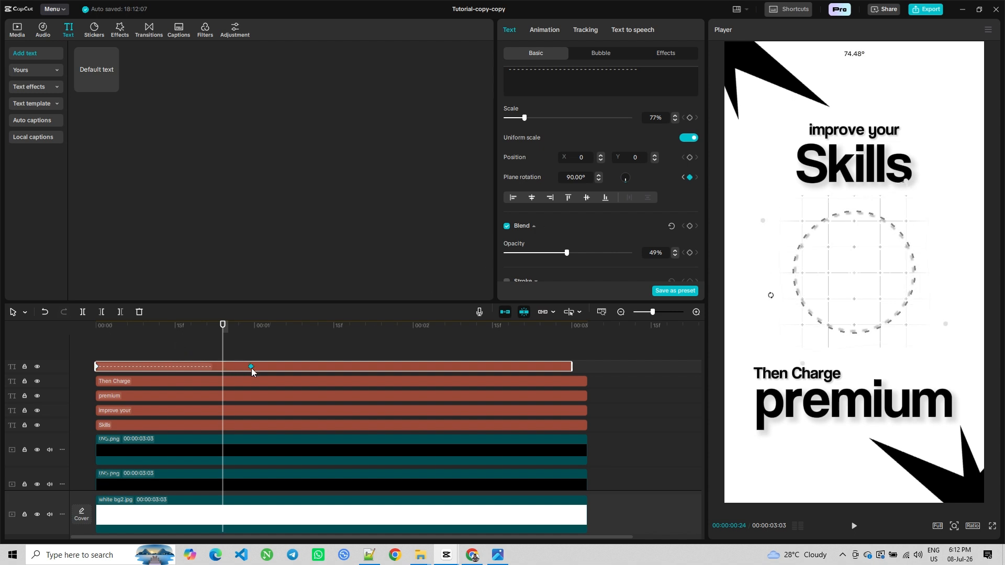
left_click_drag(181, 347, 9, 338)
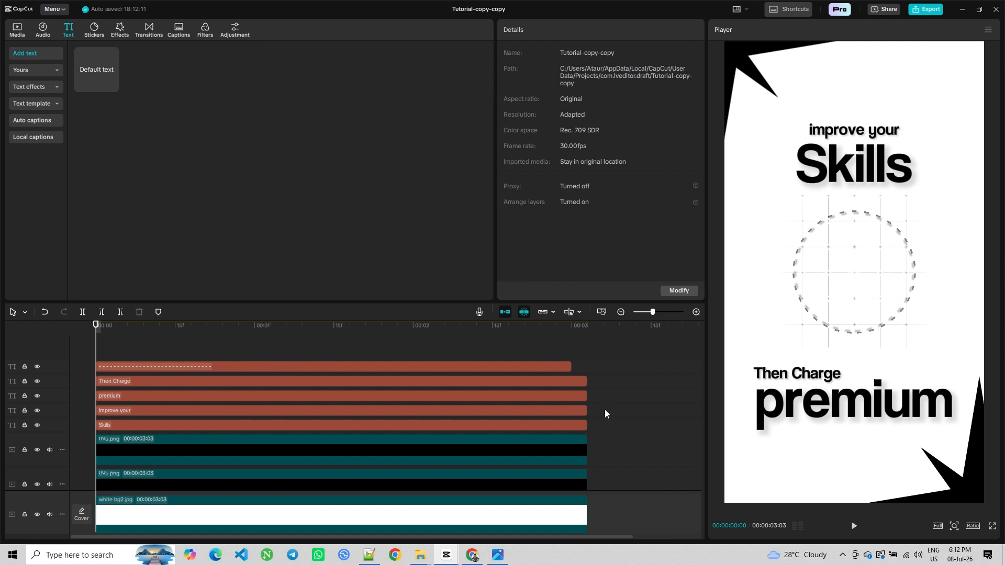
left_click(851, 527)
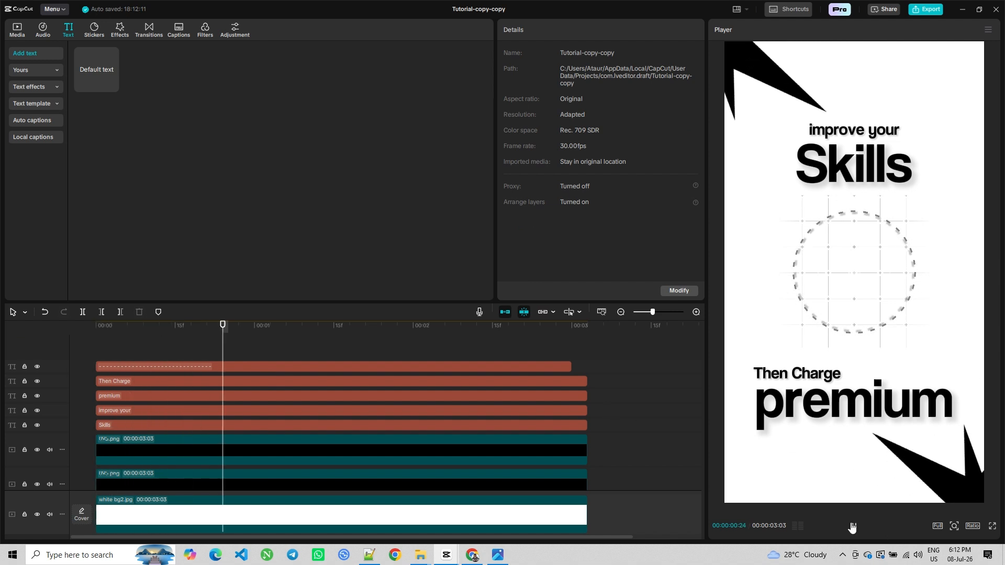
Extend the dashed circle clip to match the other clips' length and move its rotation keyframe near the clip's end
left_click(259, 365)
left_click_drag(249, 367, 480, 366)
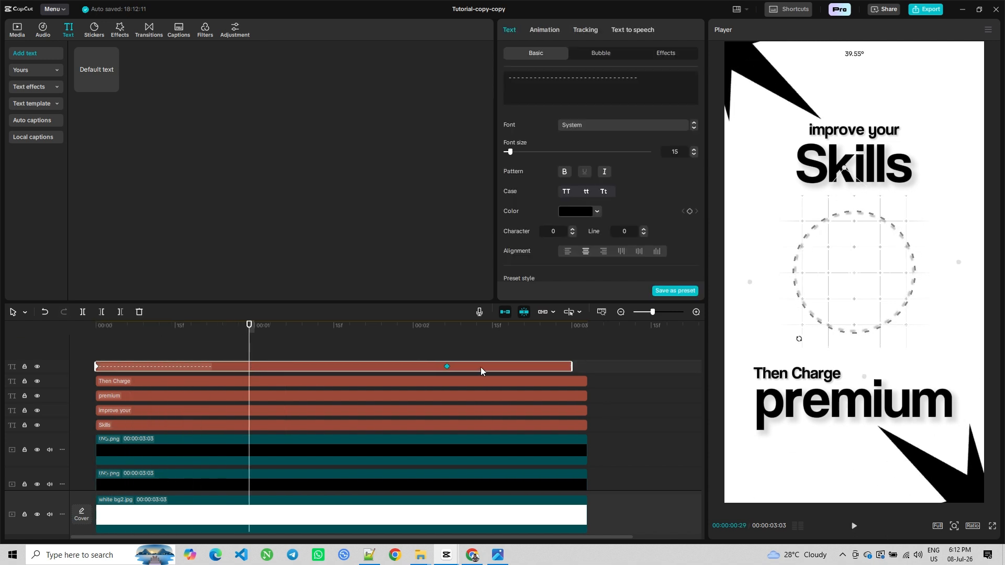
left_click_drag(572, 366, 588, 366)
left_click_drag(481, 366, 566, 369)
left_click(215, 337)
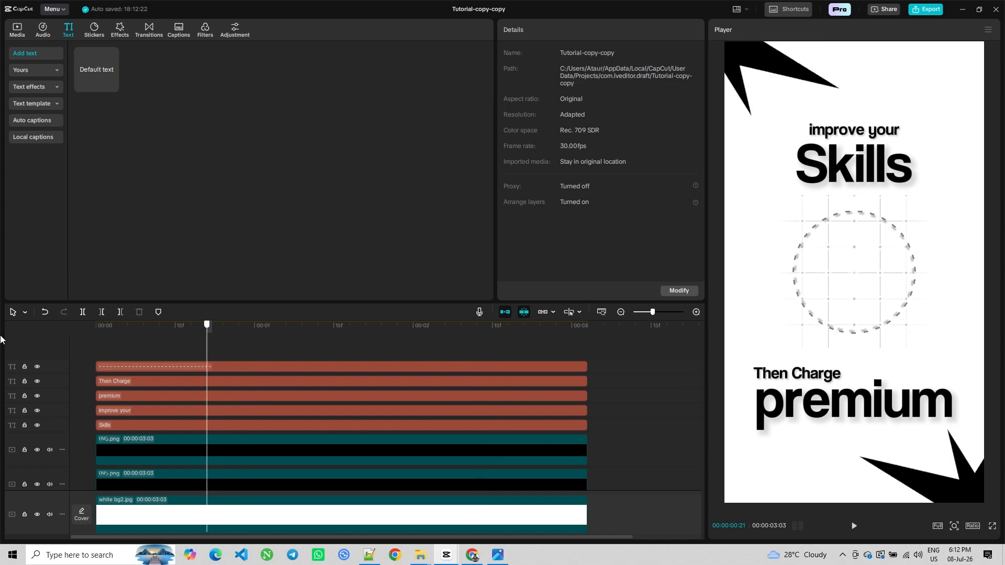
Preview the animation from the start
key("Home")
left_click(854, 526)
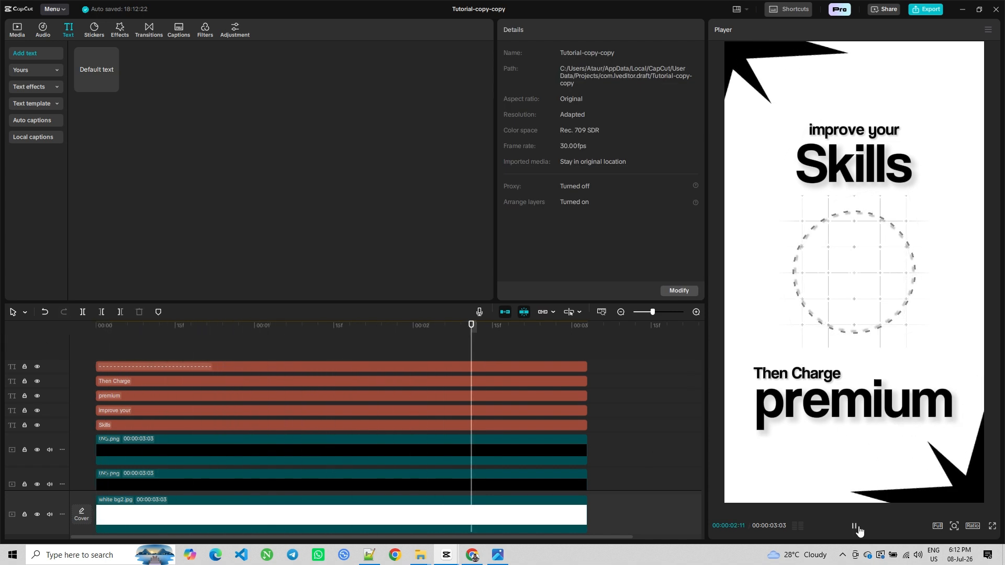
left_click(854, 527)
left_click(446, 349)
key("Home")
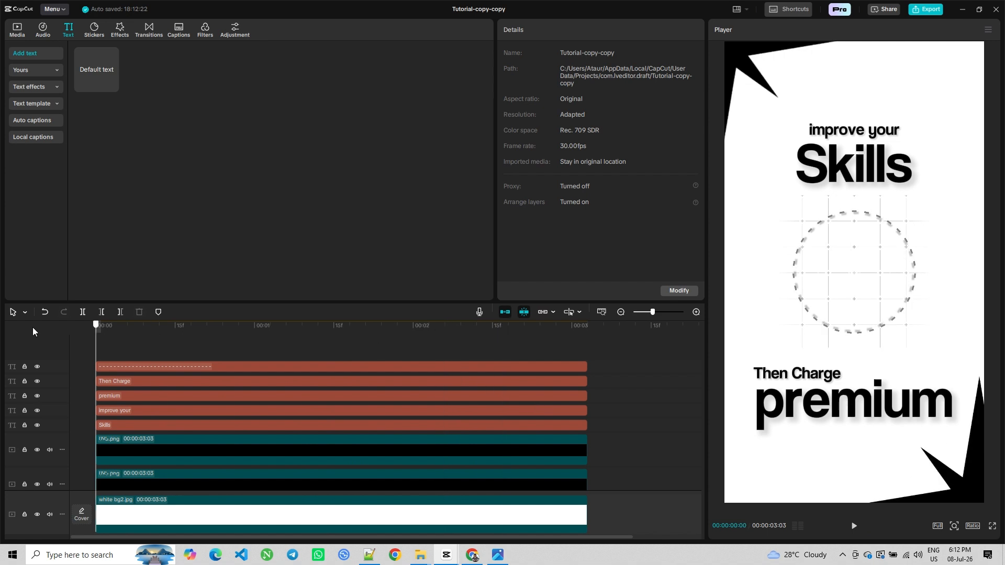
left_click(854, 527)
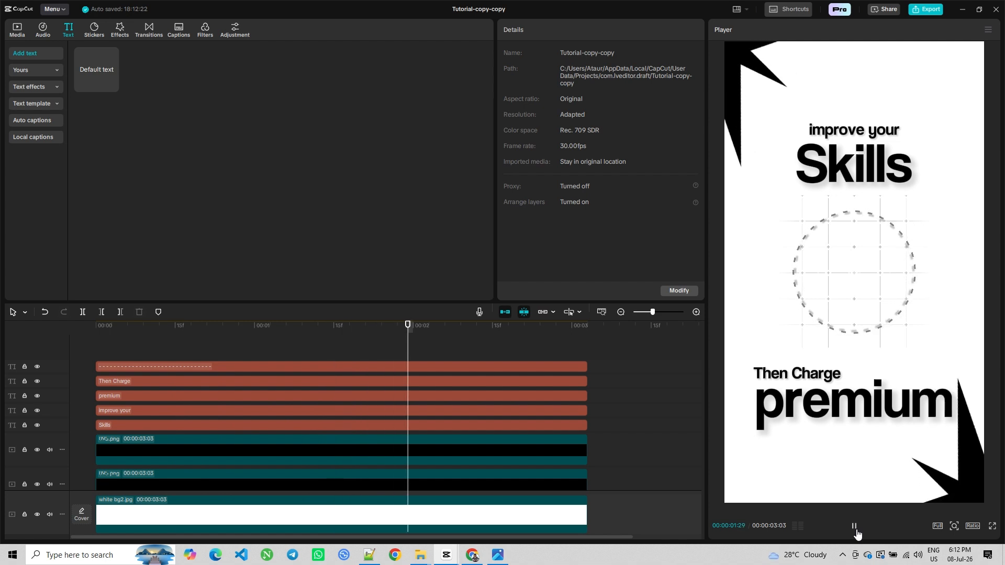
Move the dashed circle's rotation keyframe to the clip's end and preview the animation from the start
left_click(566, 375)
left_click(559, 367)
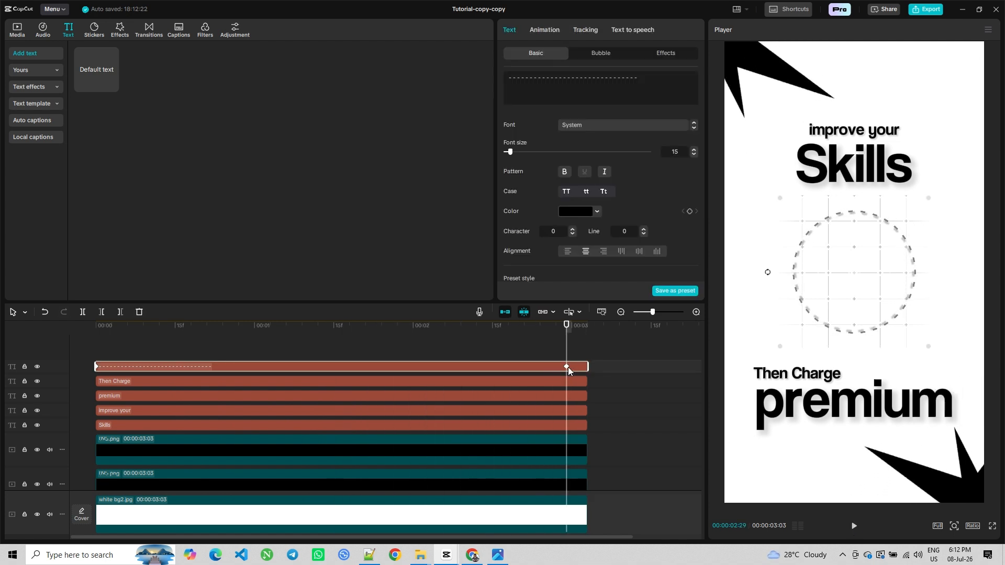
left_click_drag(568, 366, 582, 366)
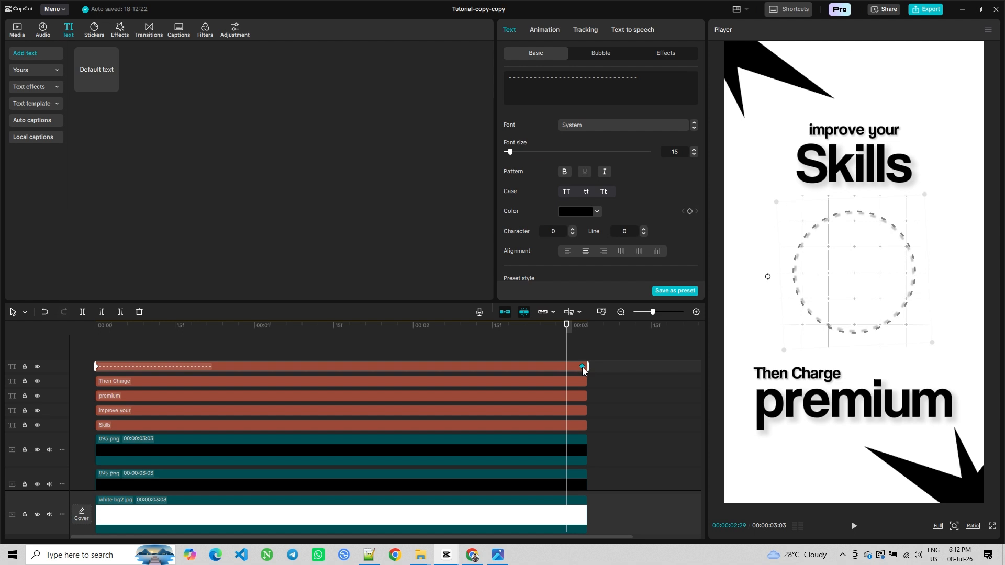
left_click(441, 349)
left_click(78, 357)
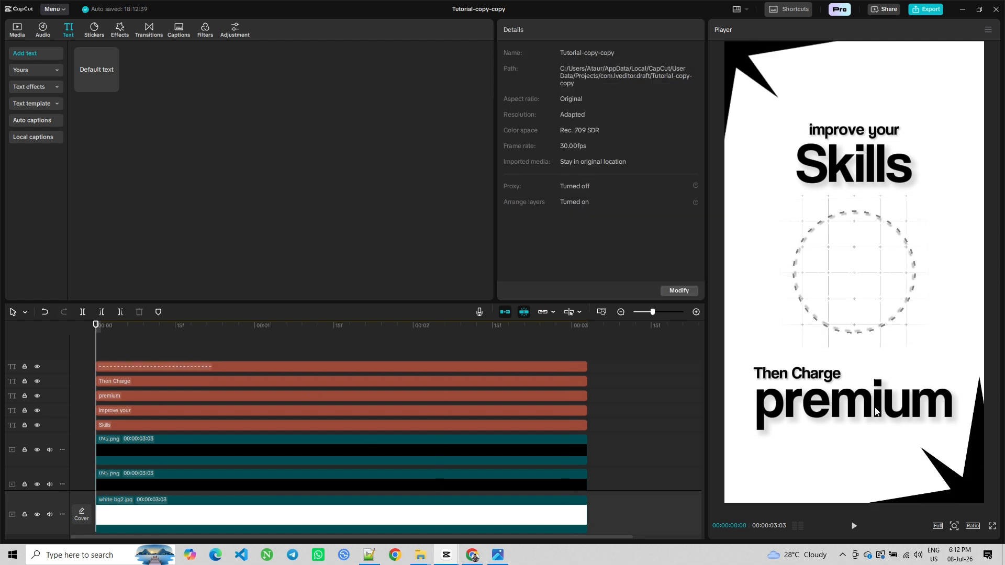
left_click(853, 527)
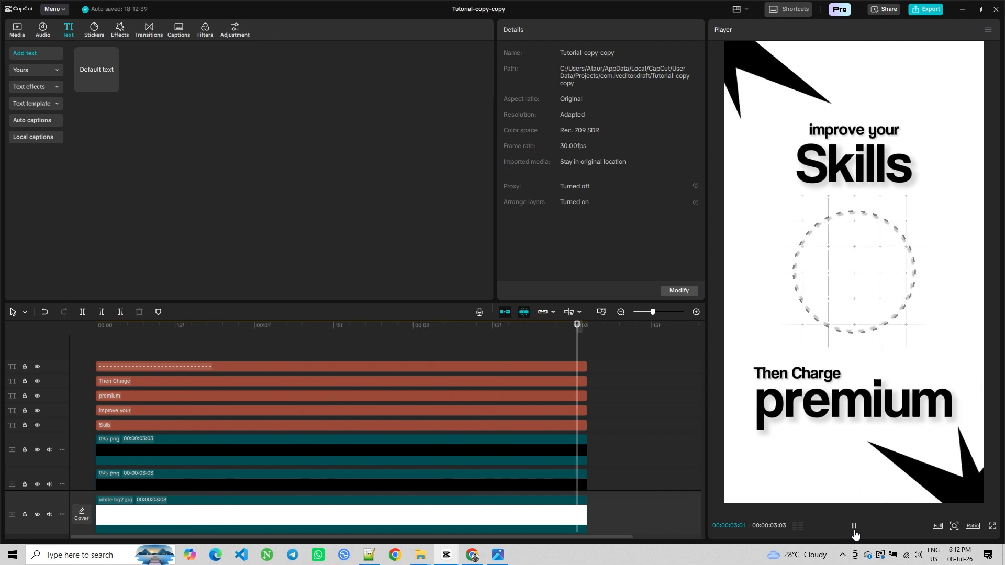
Add the 007.png brain image on a new track and trim it to end with the other clips
left_click(187, 344)
left_click_drag(187, 344, 84, 51)
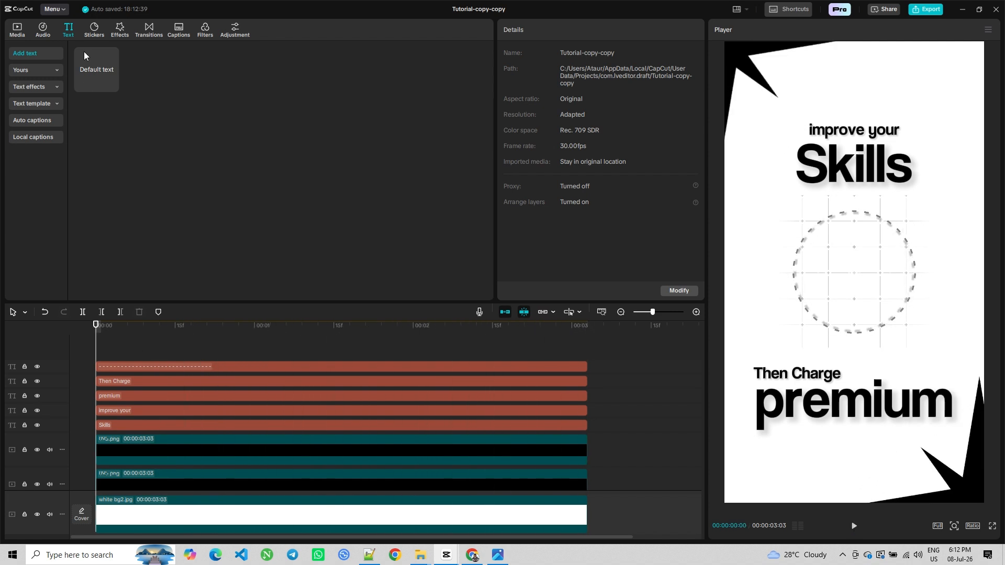
left_click(16, 29)
left_click_drag(99, 107, 91, 337)
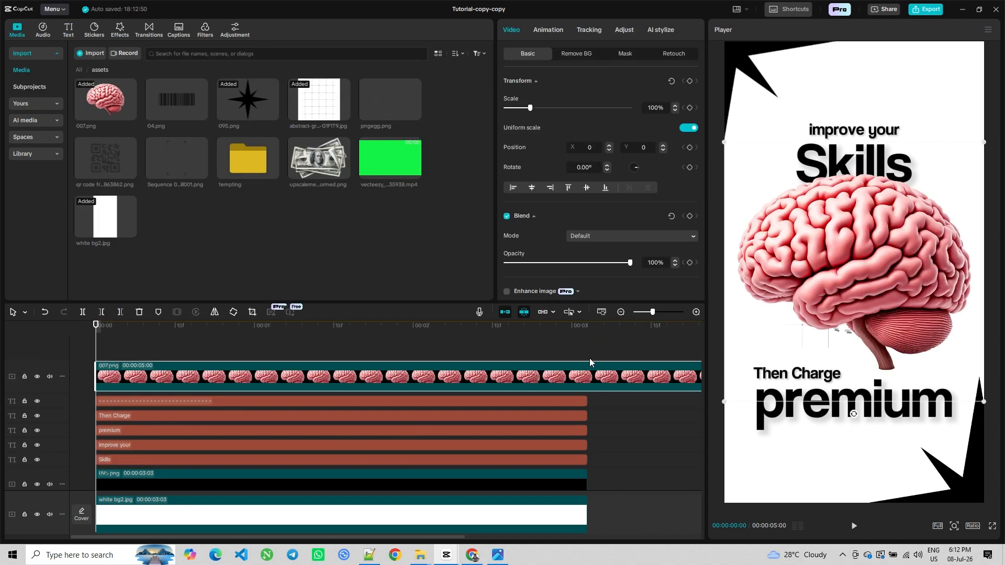
left_click(590, 350)
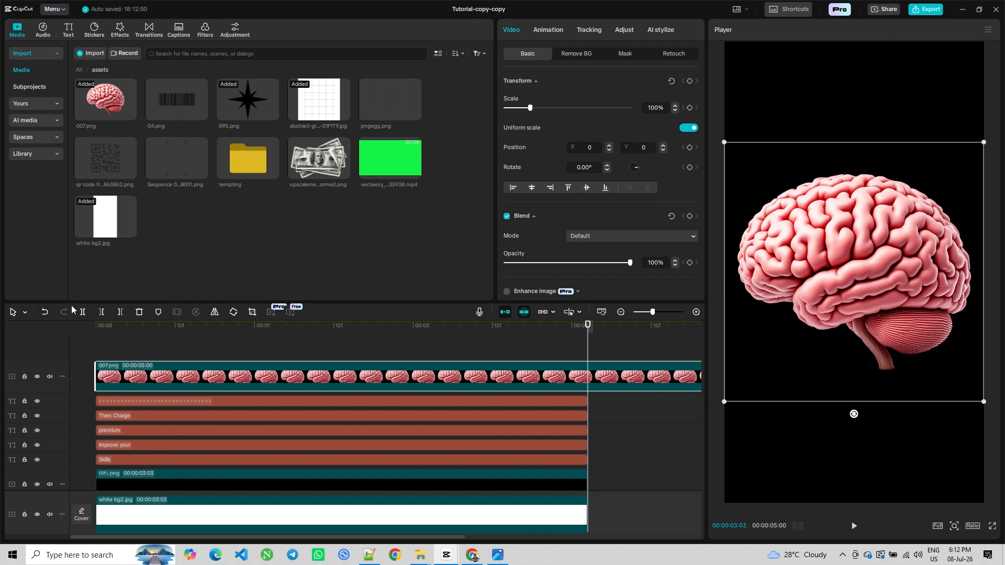
key("w")
Shrink the brain image to fit inside the dashed circle and set its saturation to -50
left_click_drag(984, 142, 869, 251)
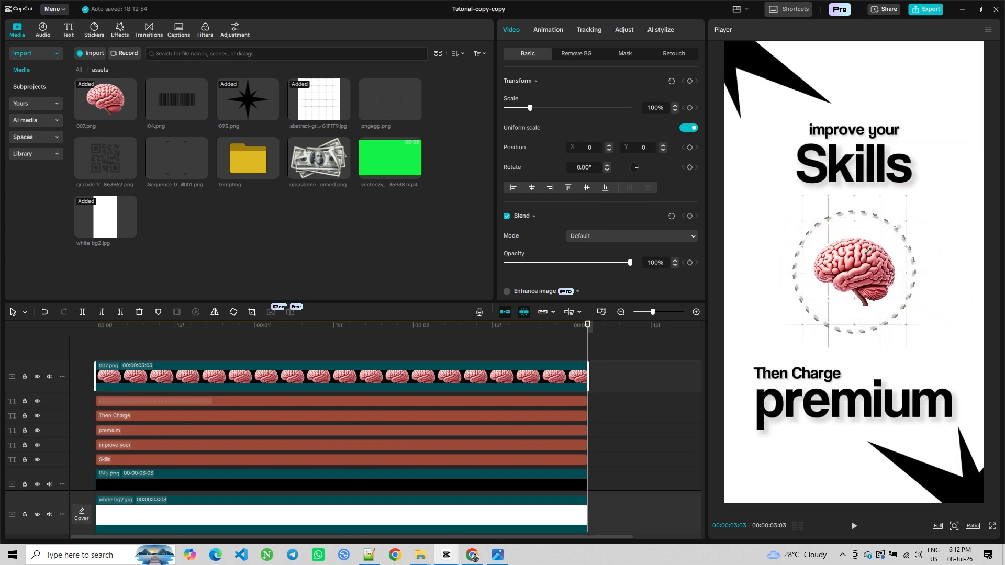
left_click(623, 29)
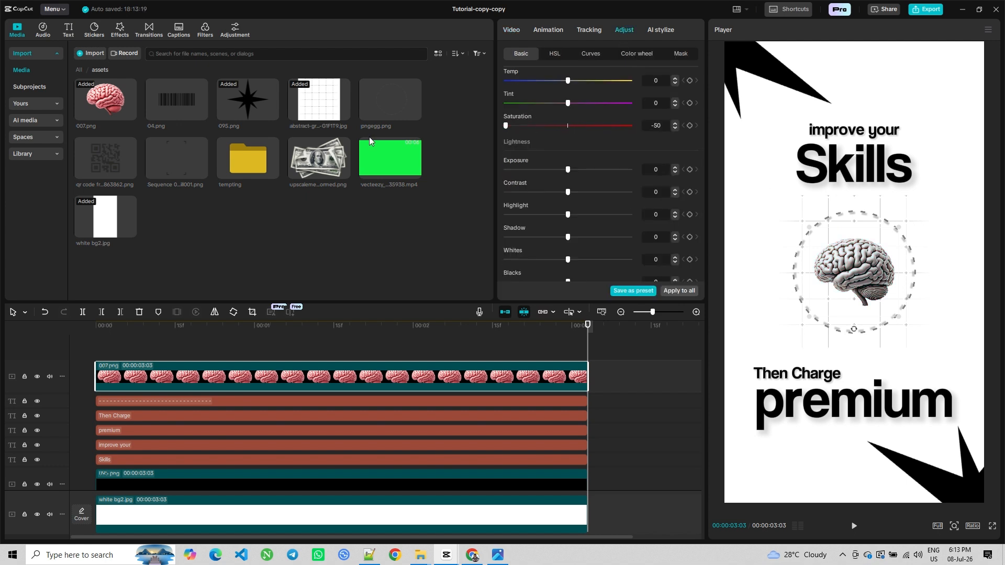
Preview the animation and scroll through the timeline tracks
left_click(122, 348)
left_click(86, 358)
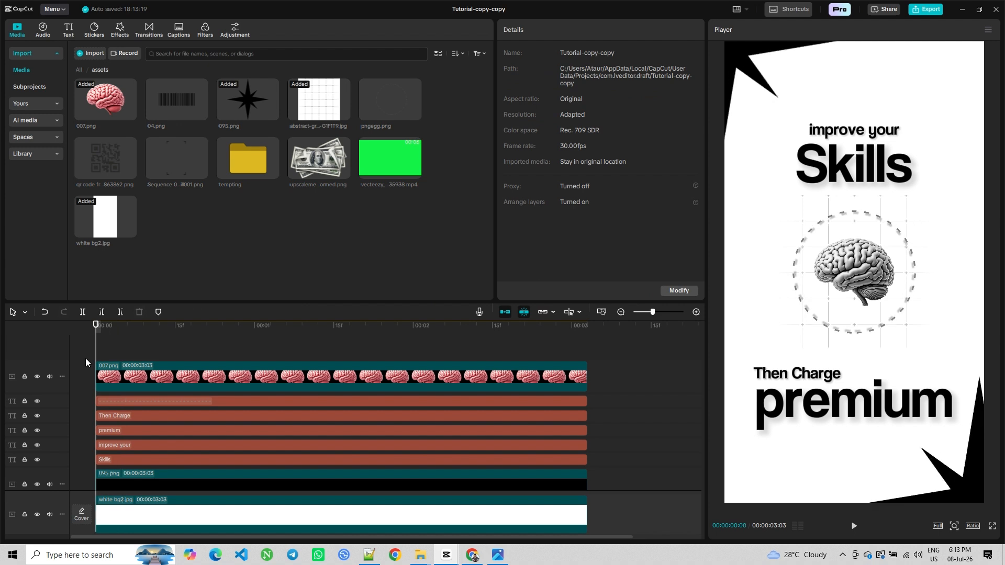
left_click(854, 529)
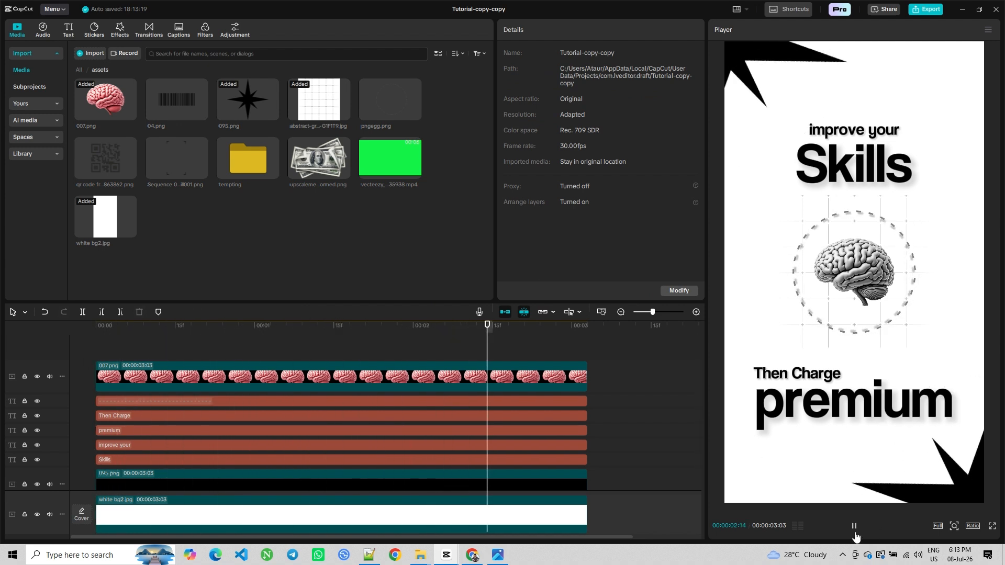
left_click(855, 530)
scroll(644, 387, "down", 3)
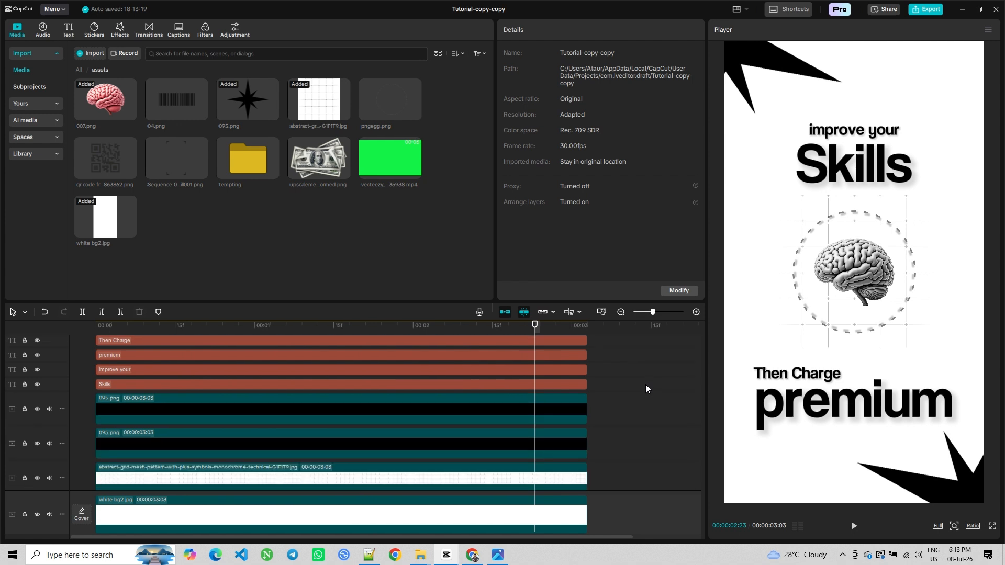
scroll(643, 387, "up", 2)
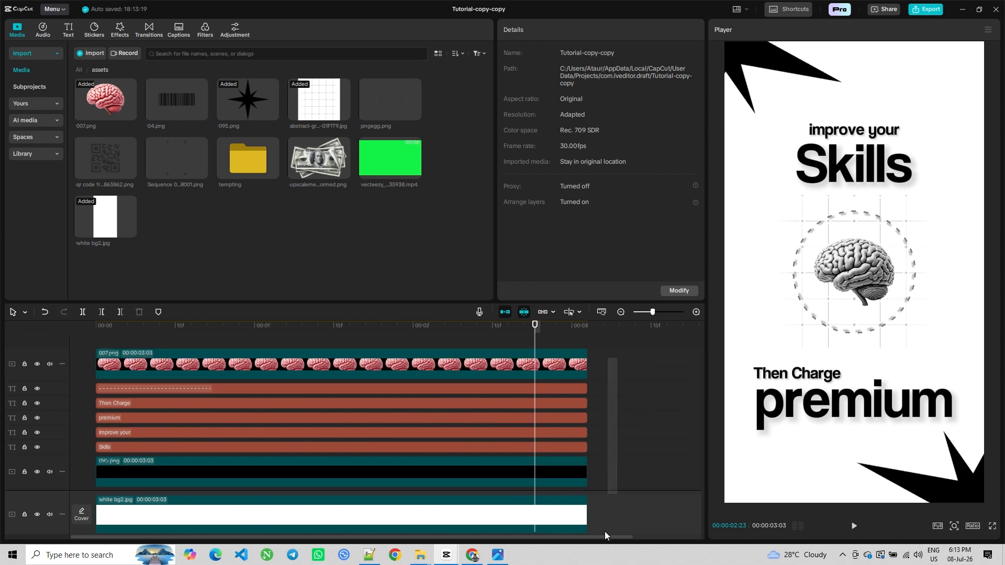
scroll(609, 419, "down", 4)
Combine the brain, text and corner-shape clips into a compound clip
left_click_drag(616, 336, 492, 419)
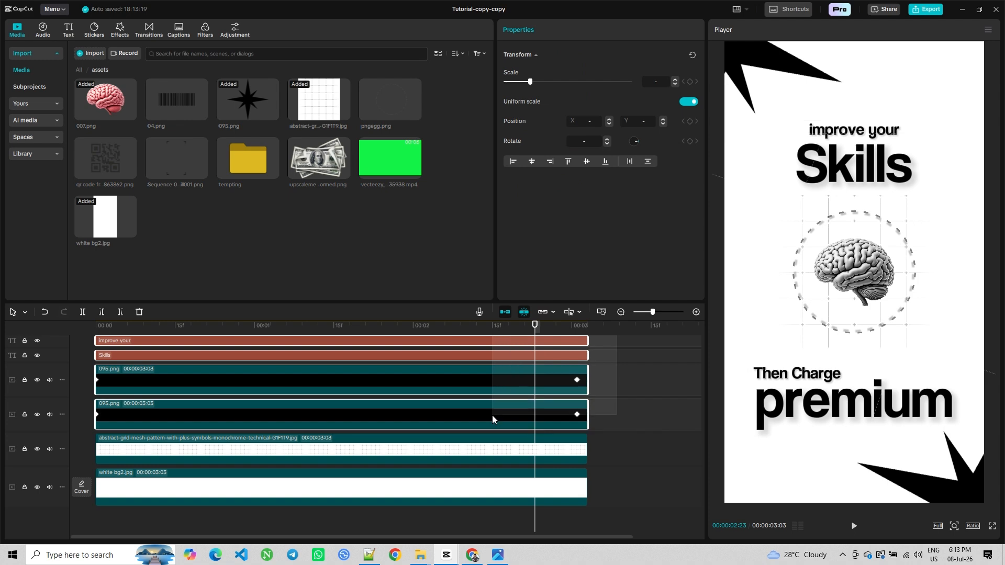
right_click(491, 415)
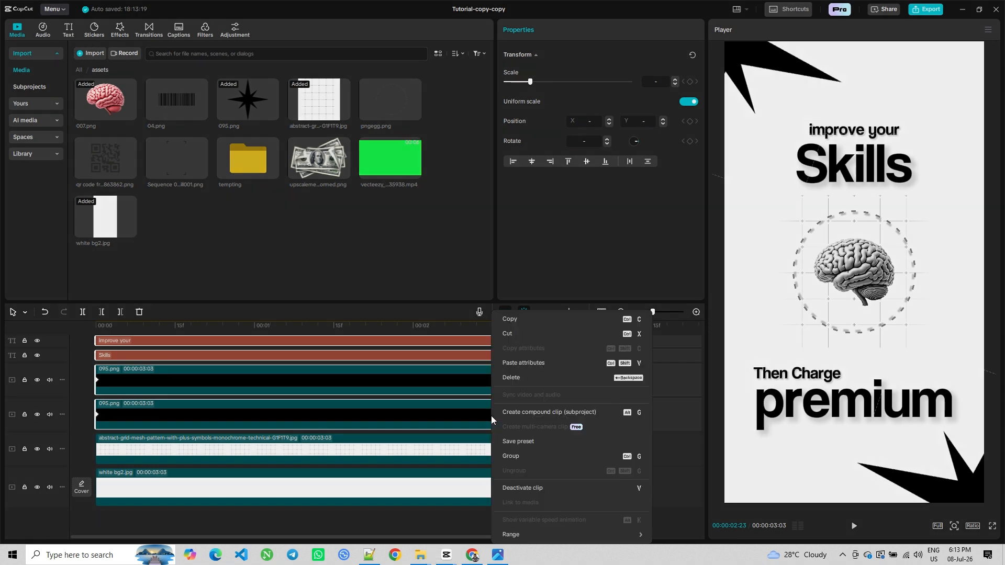
left_click(537, 413)
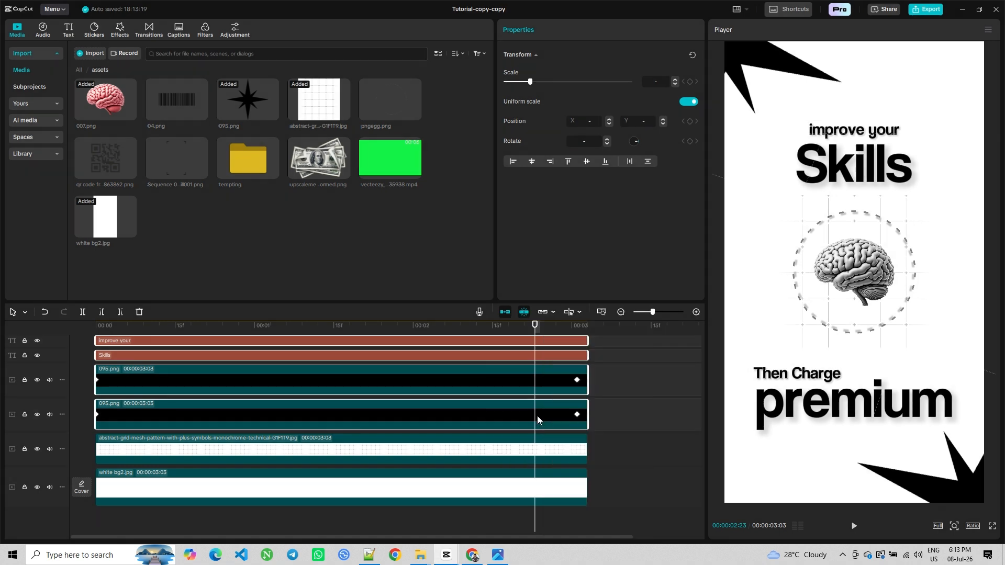
left_click(108, 354)
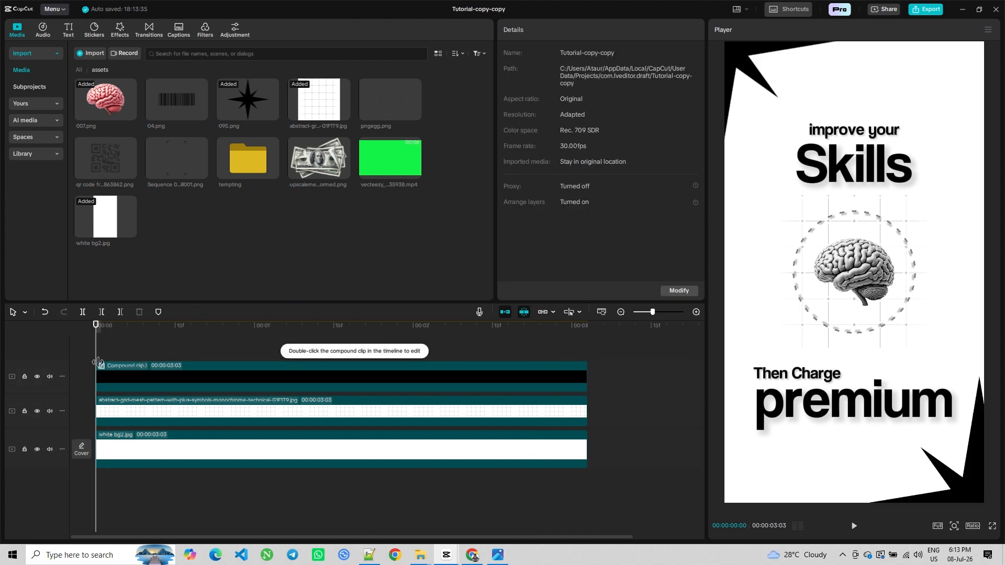
Set the compound clip's scale to 112% and add a transform keyframe at its start
left_click(108, 368)
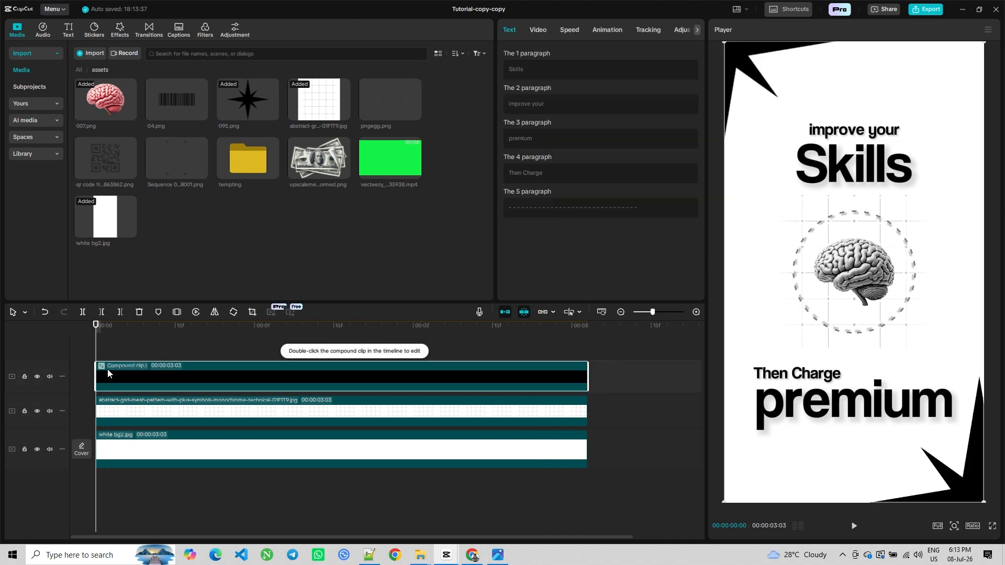
left_click(533, 28)
left_click(675, 106)
left_click(675, 106)
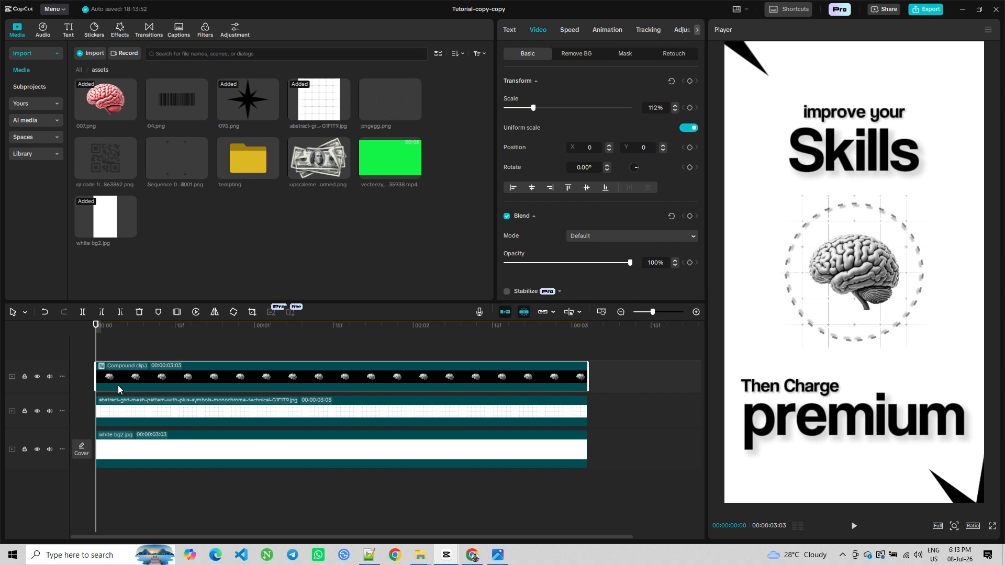
left_click(689, 81)
At about 00:00:00:19, set the compound clip's scale to 100% as a keyframe
left_click_drag(97, 356, 196, 359)
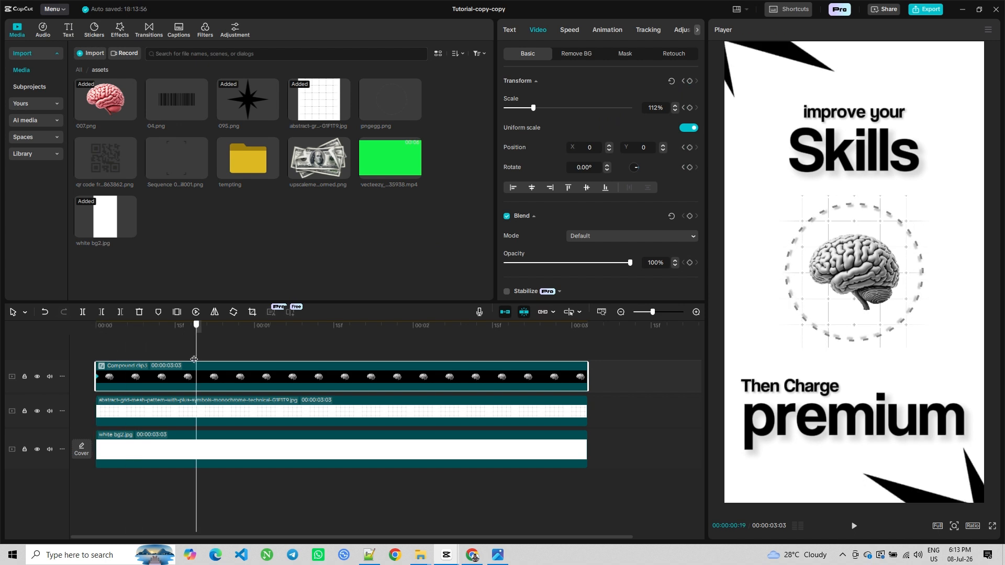
left_click(654, 108)
type("06")
key("Return")
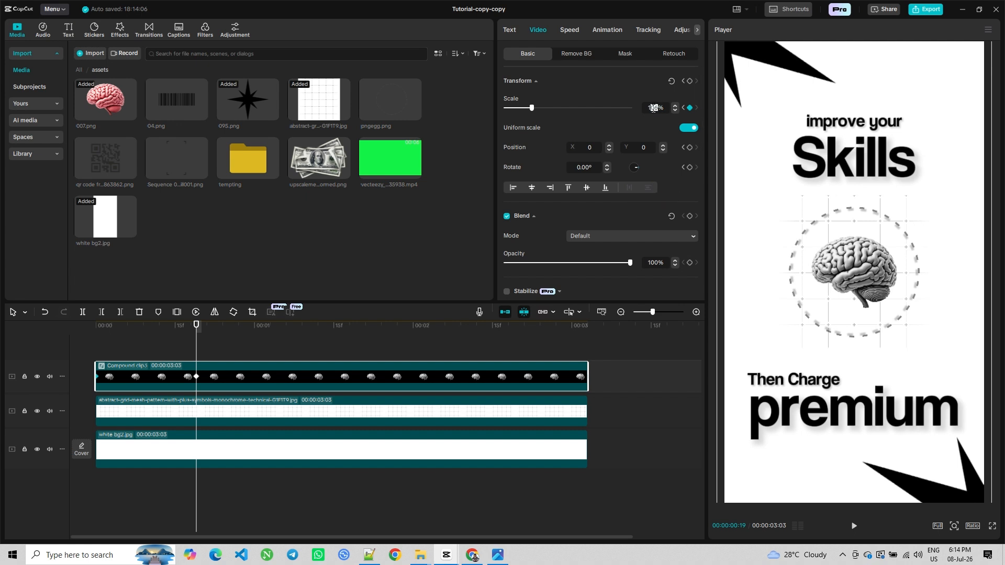
type("0")
key("Return")
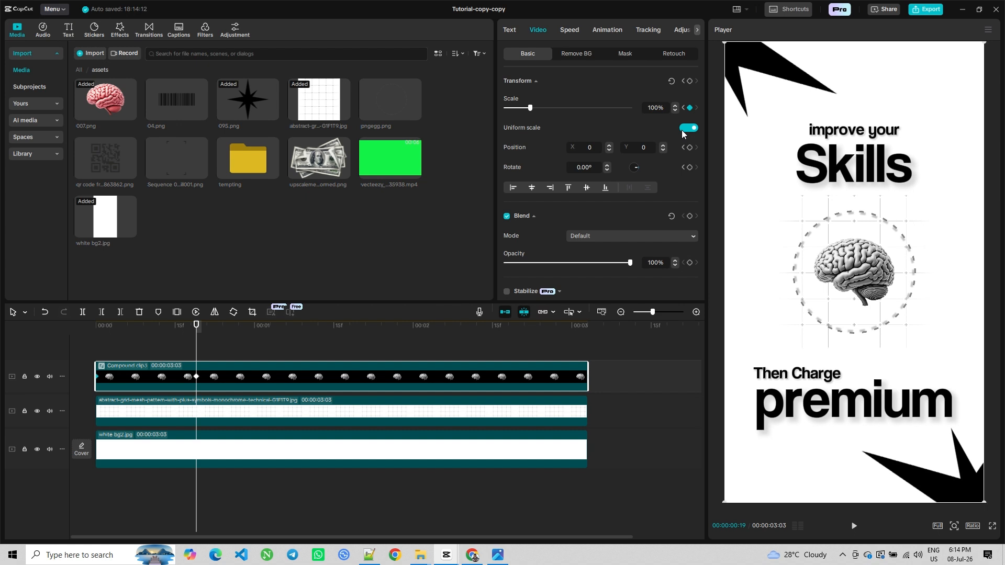
Preview the zoom animation from the start
left_click(29, 343)
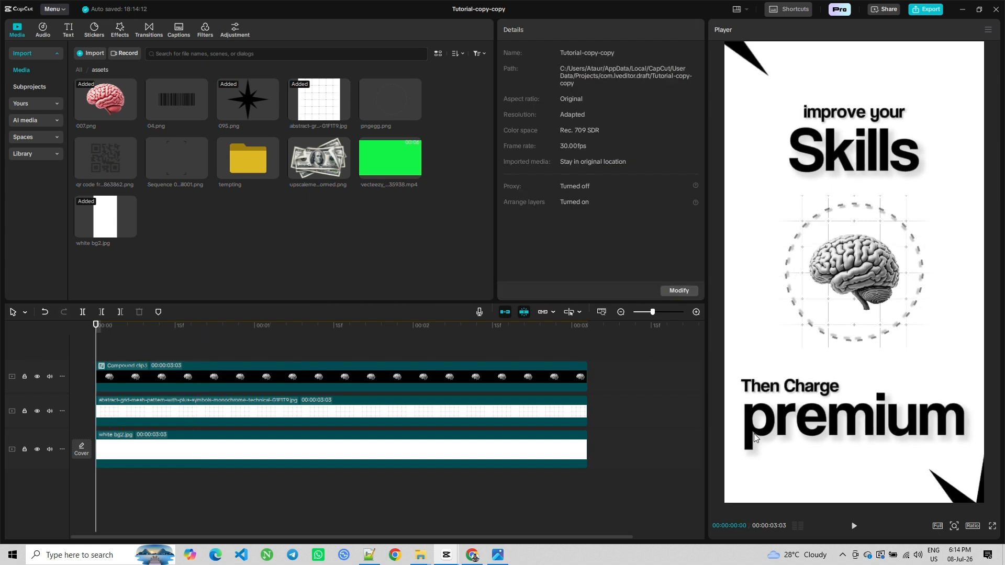
left_click(853, 525)
left_click(853, 525)
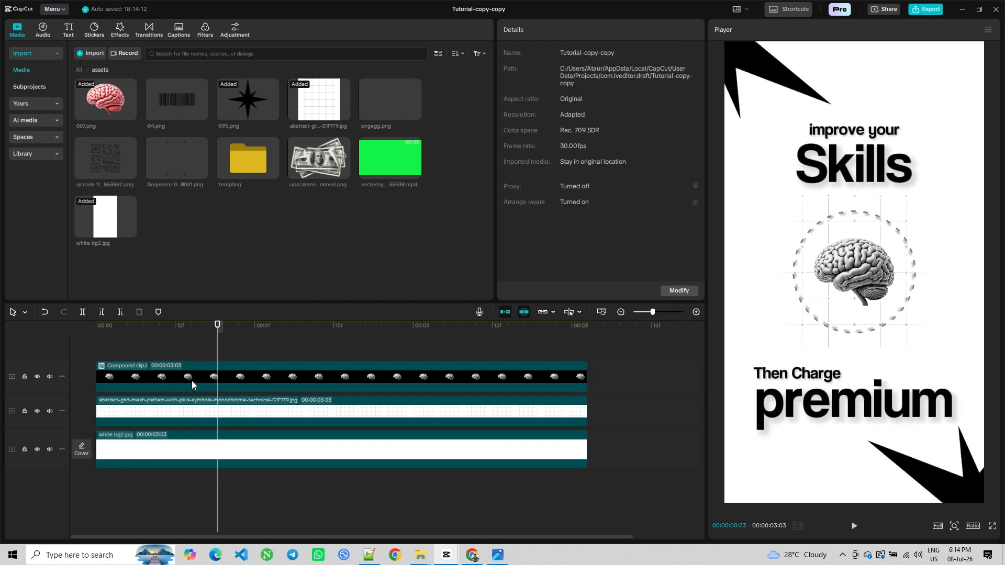
Move the second scale keyframe to about 00:00:00:25 and apply an Ease Out preset curve to the scale animation
left_click(186, 378)
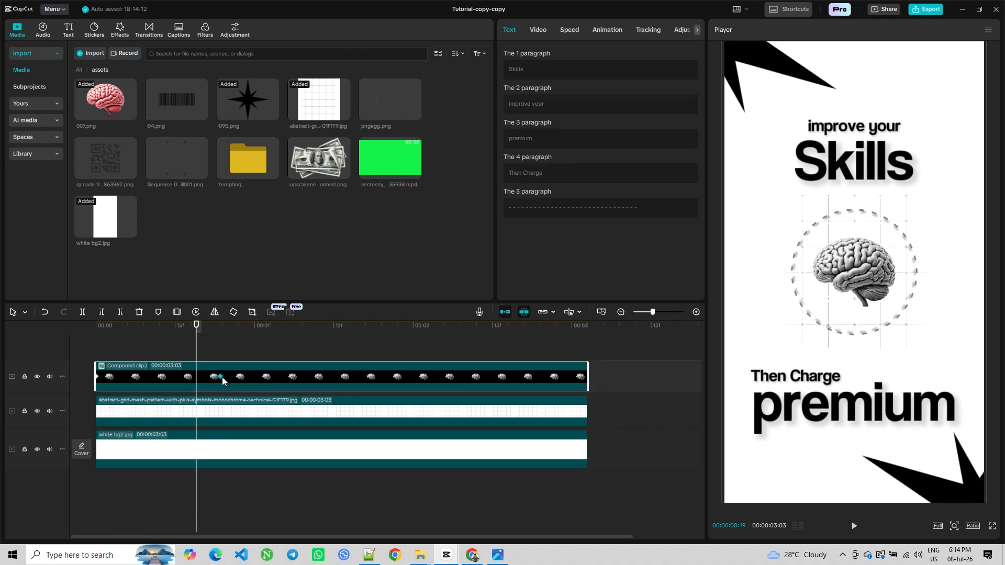
left_click_drag(197, 361, 228, 361)
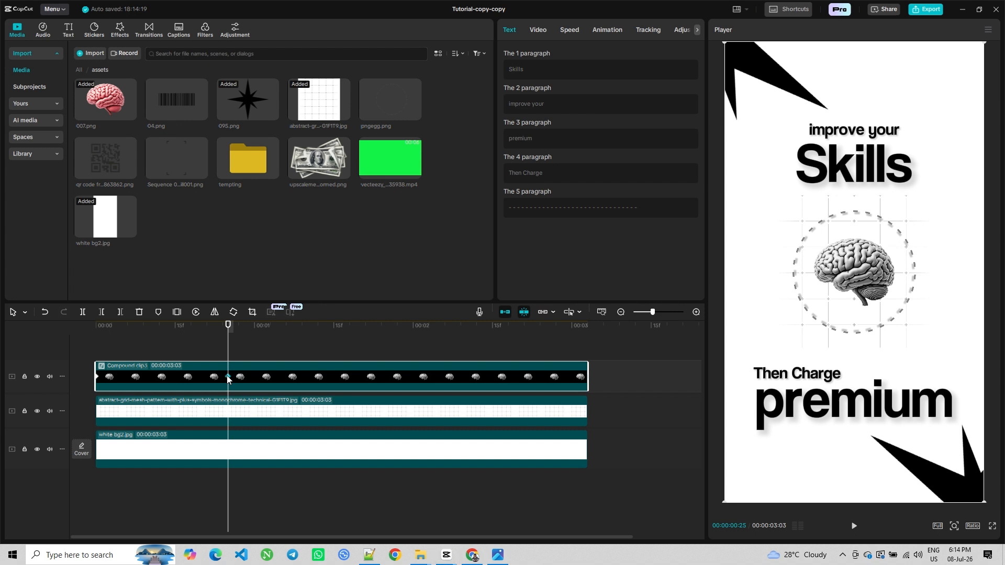
right_click(227, 376)
left_click(276, 457)
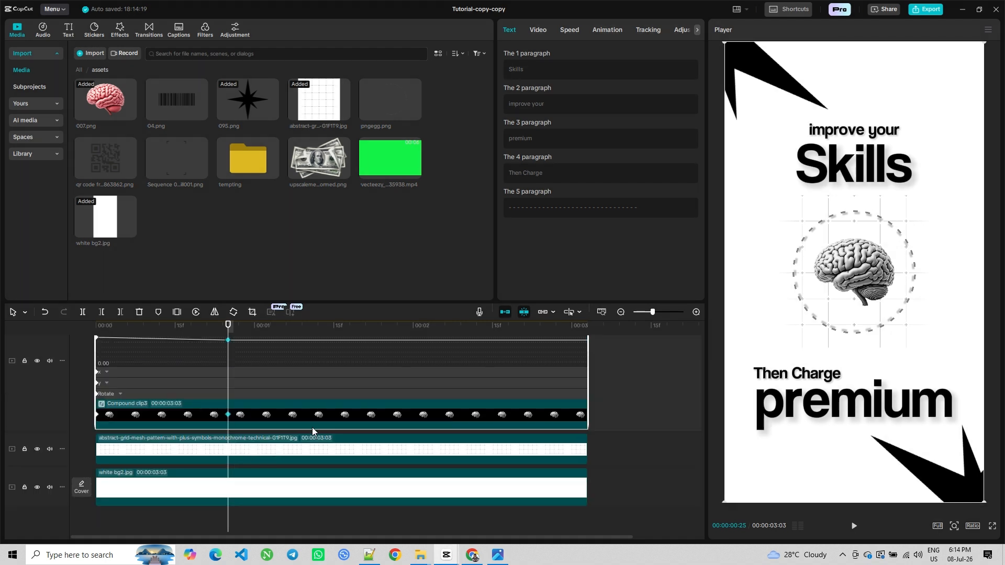
left_click(523, 358)
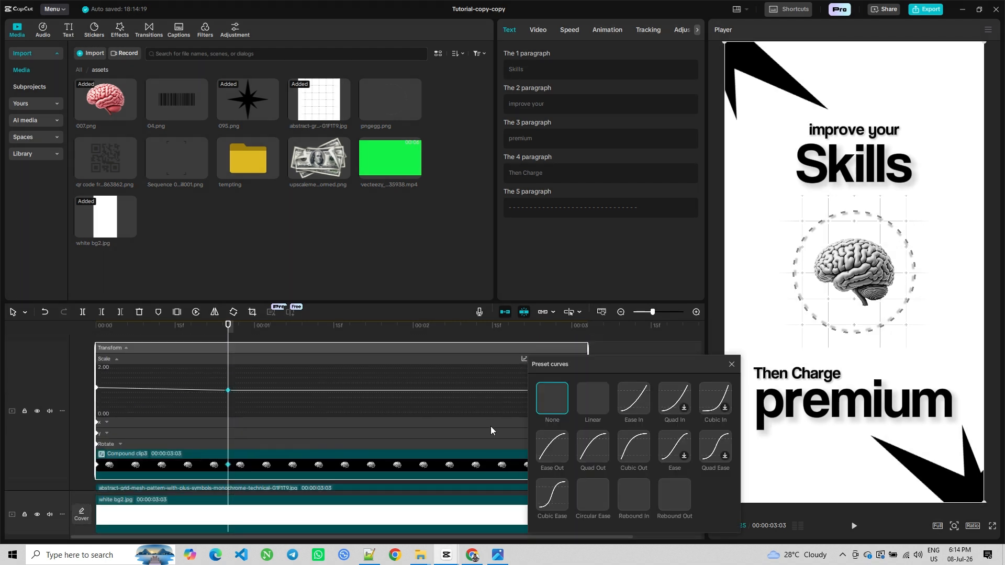
left_click(554, 453)
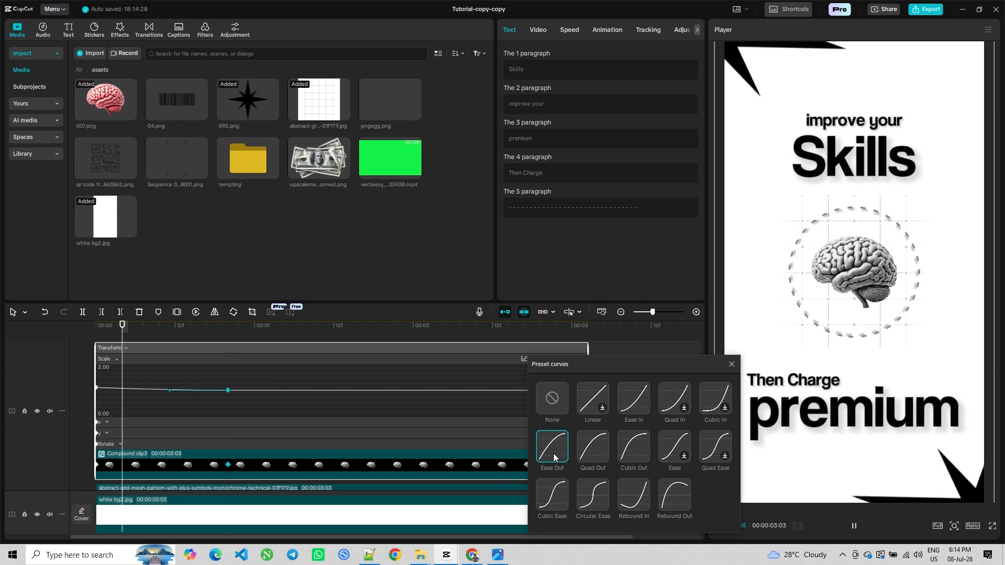
left_click(731, 365)
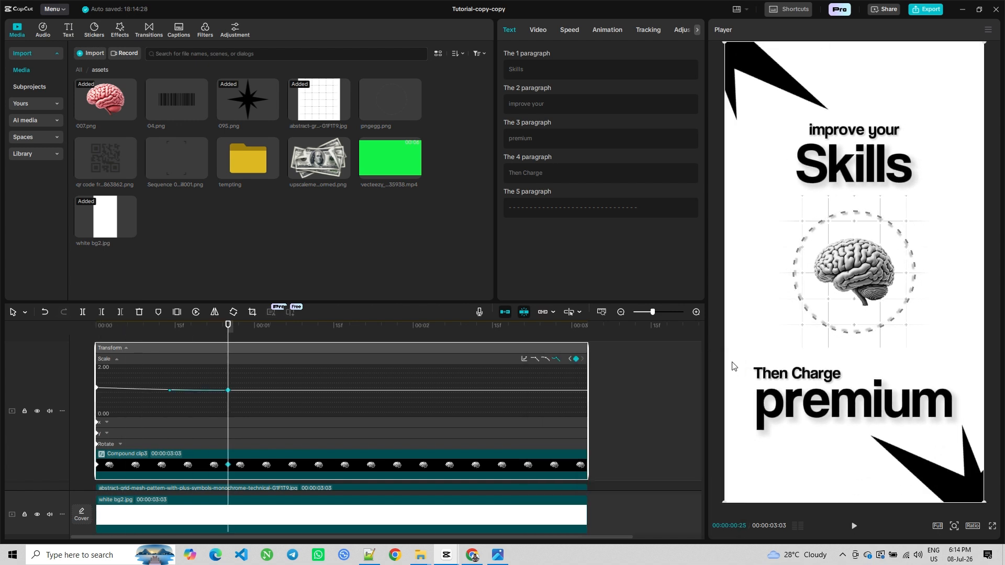
Close the scale keyframe graph and preview the zoom animation from the start of the timeline
right_click(363, 384)
left_click(400, 467)
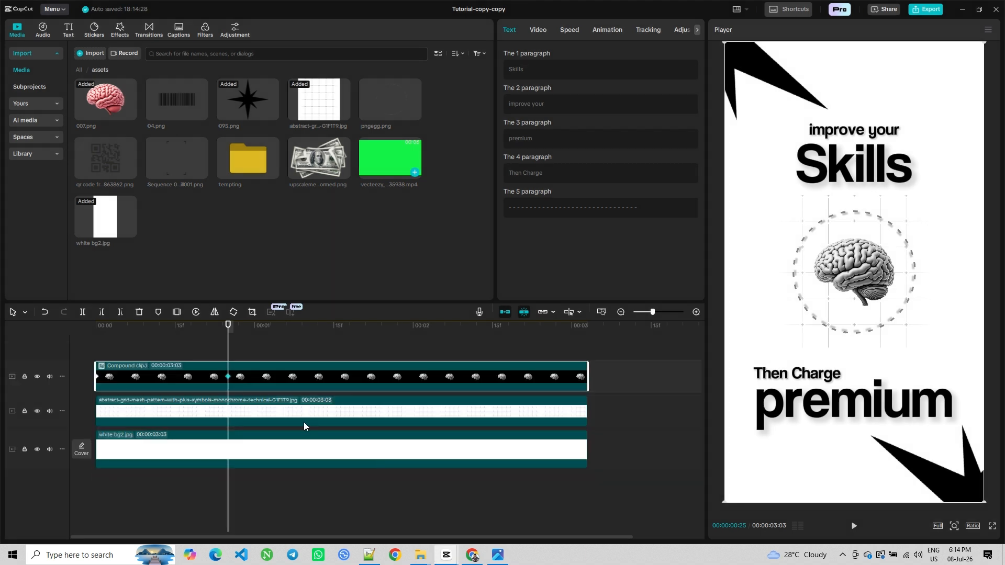
left_click(97, 342)
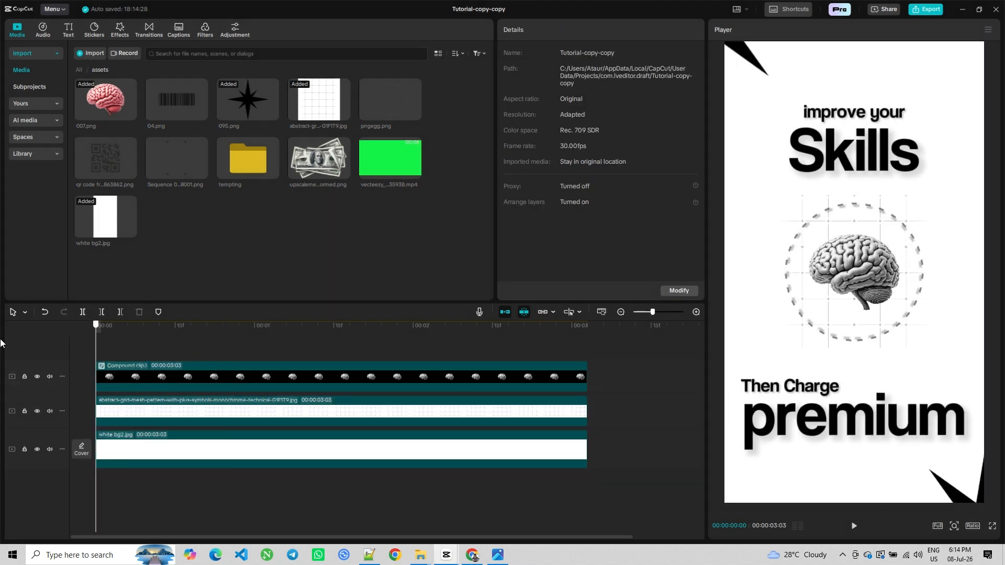
left_click(853, 525)
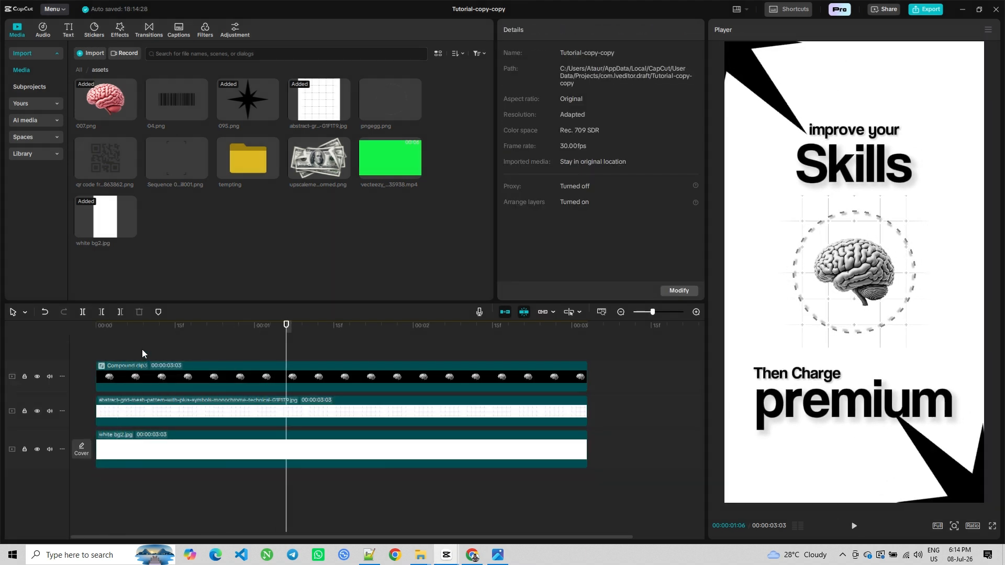
left_click(95, 344)
Search the video effects for blur and add a Blur effect across the whole timeline above the compound clip
left_click(120, 28)
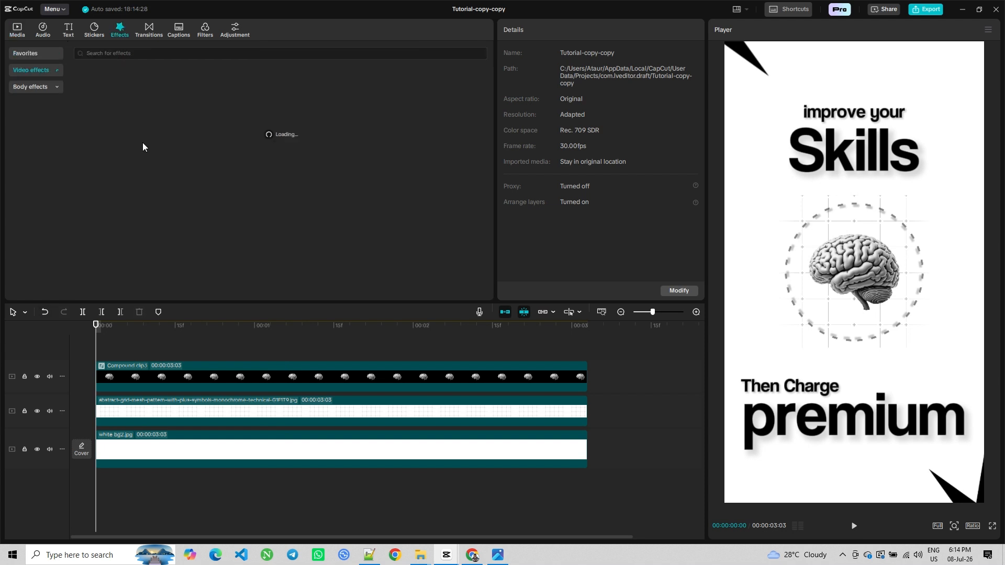
left_click(21, 55)
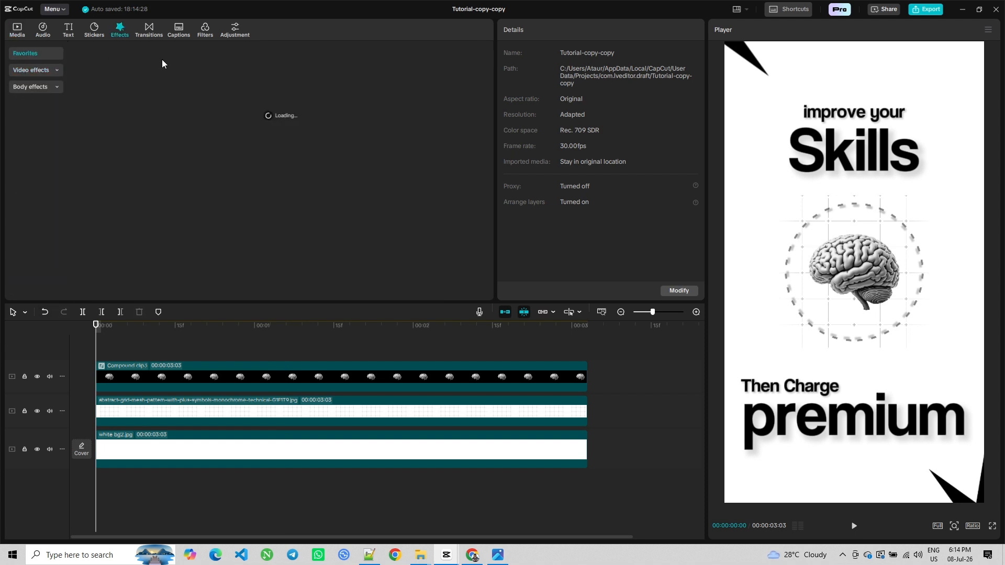
left_click(31, 70)
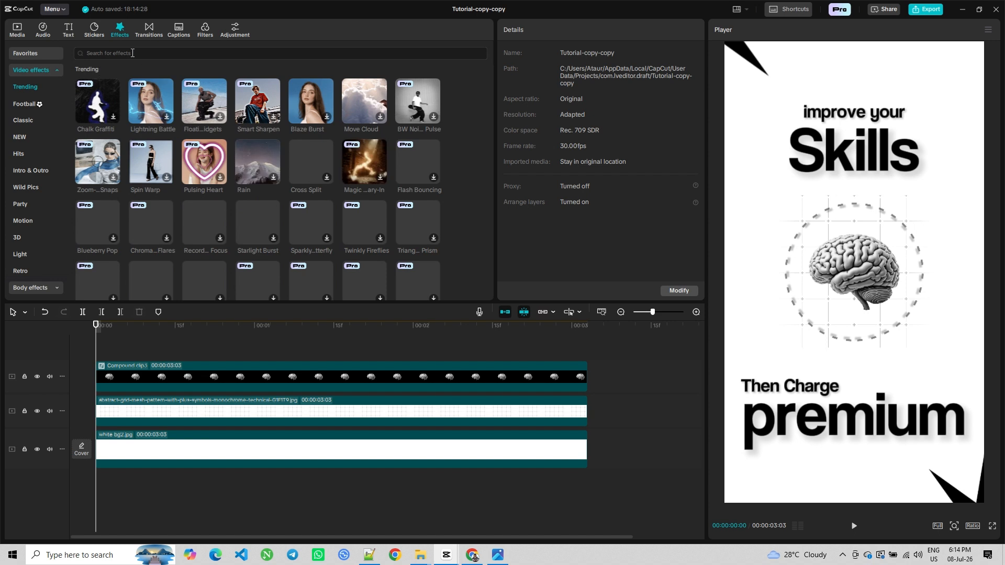
left_click(95, 53)
left_click(89, 81)
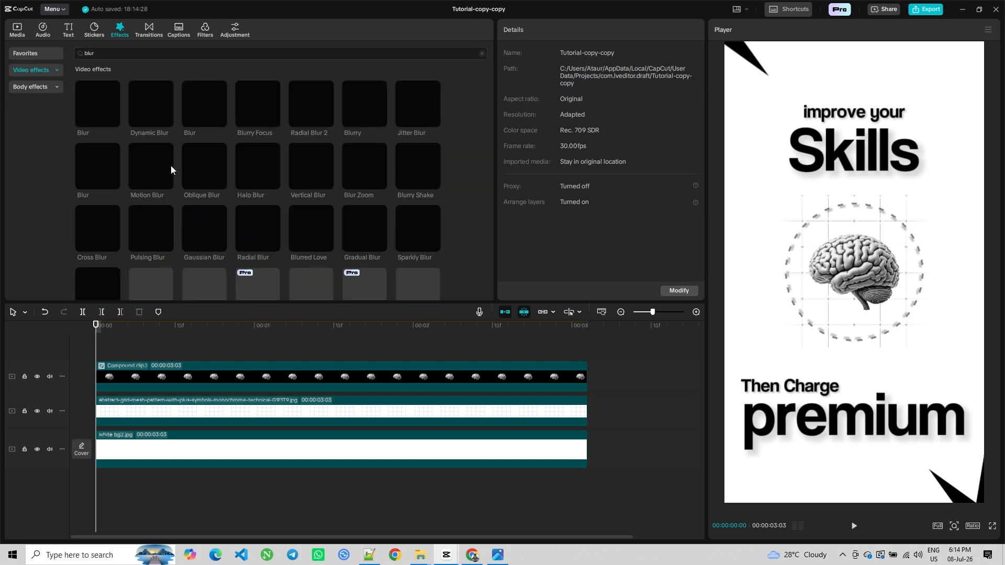
left_click_drag(171, 165, 93, 334)
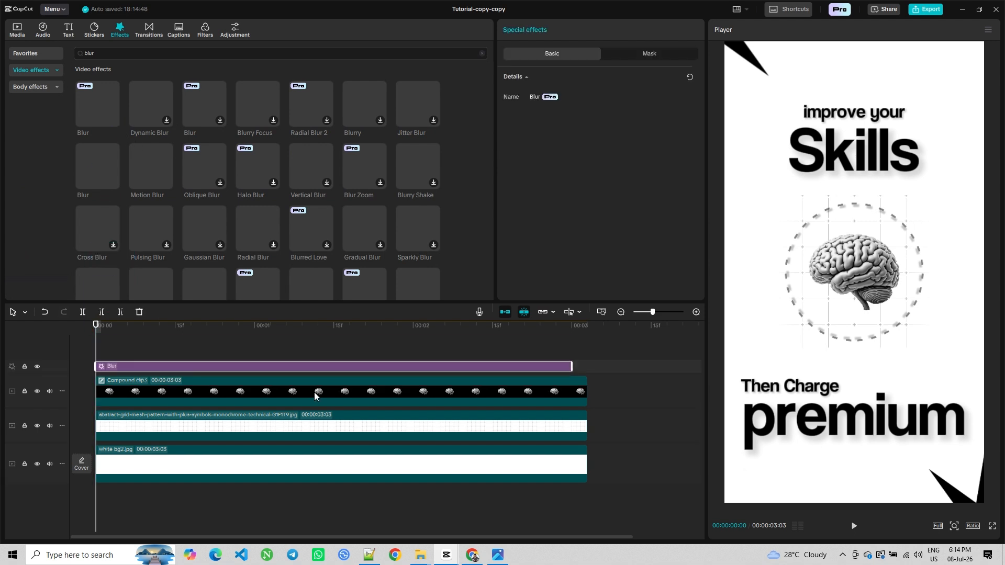
Trim the Blur effect so it ends at about 00:00:00:13
left_click(197, 346)
left_click(170, 349)
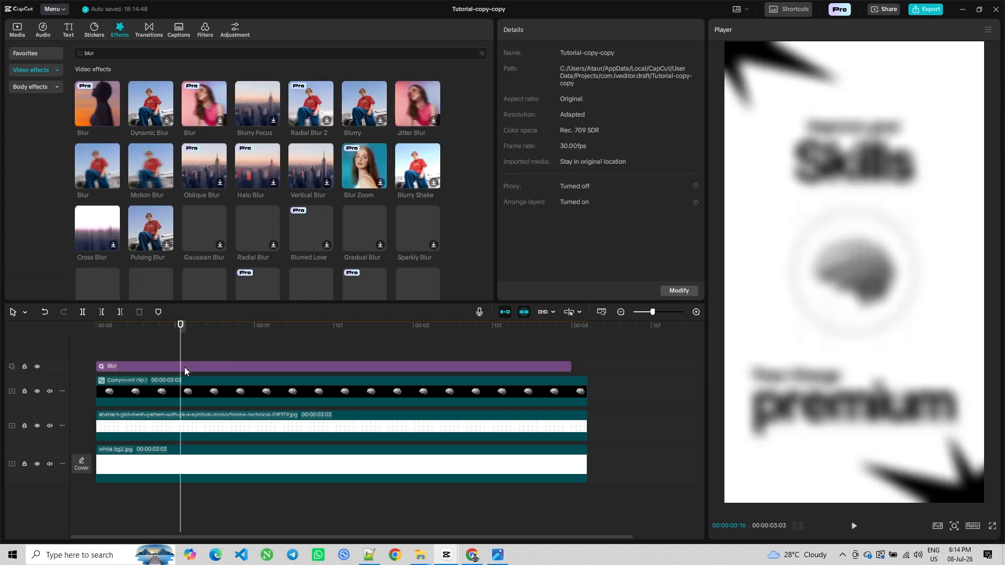
left_click(184, 366)
left_click(162, 346)
left_click(166, 366)
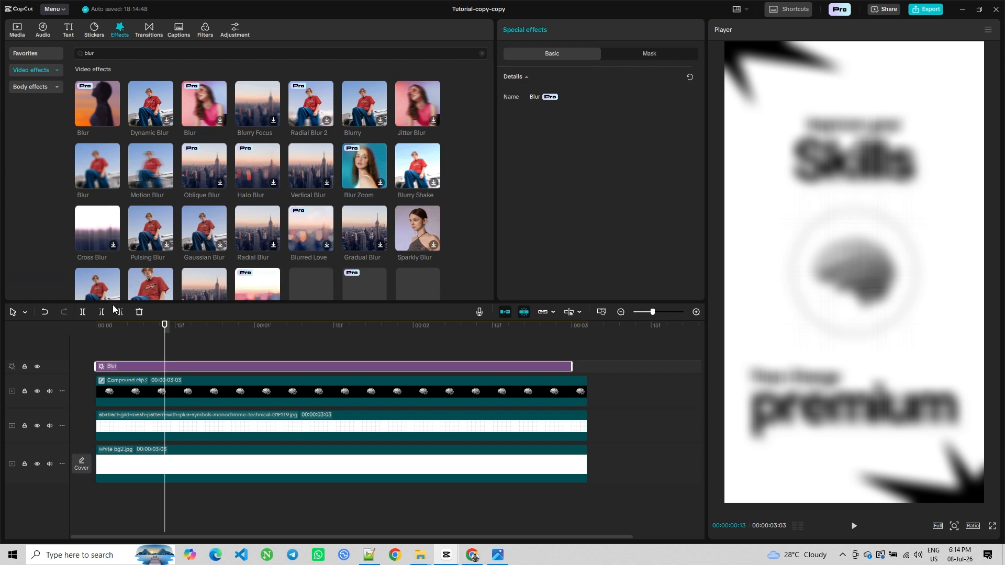
left_click(119, 312)
left_click(73, 342)
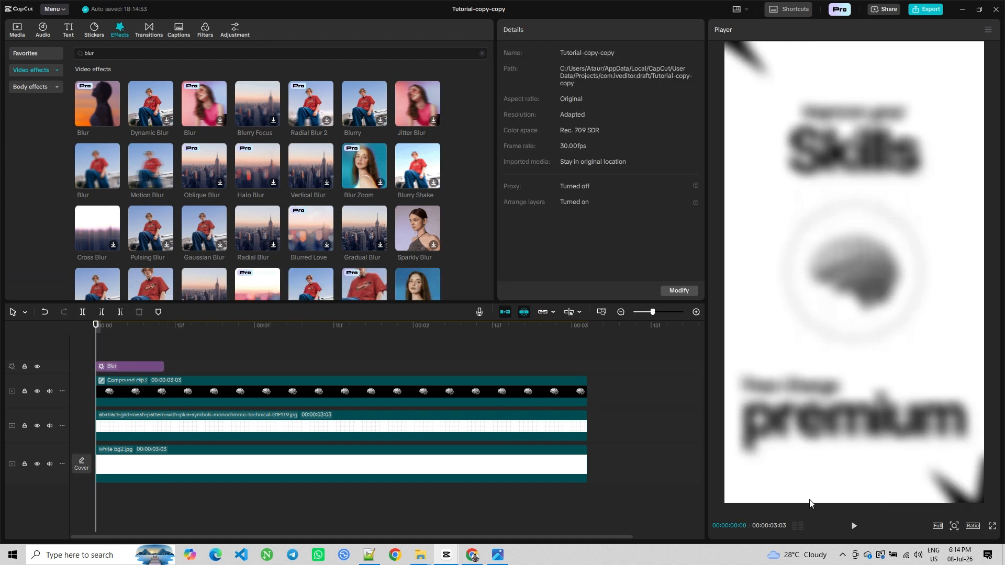
Check the Blur effect's Mask and Basic settings, then delete the Blur effect
left_click(154, 367)
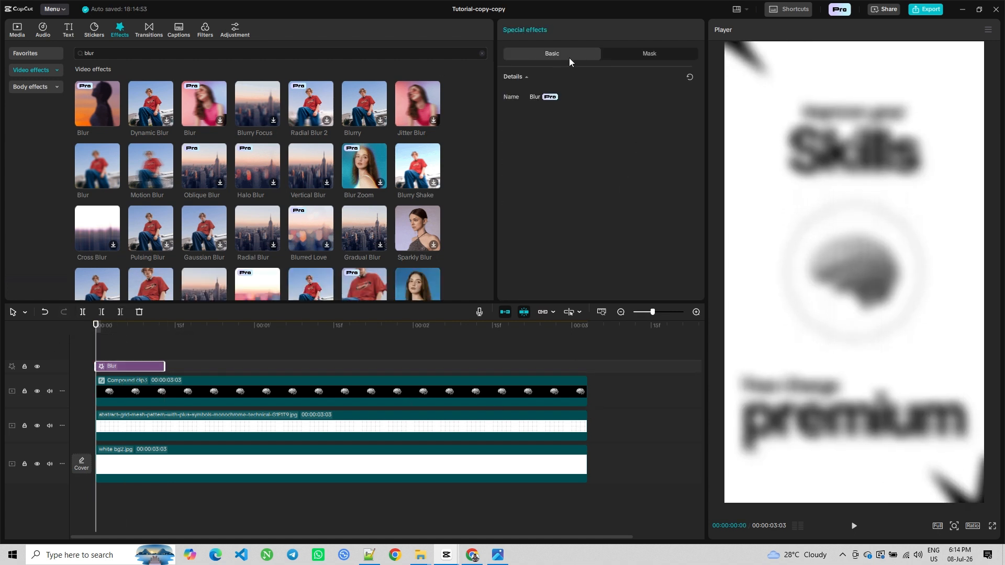
left_click(652, 57)
left_click(545, 55)
left_click(107, 357)
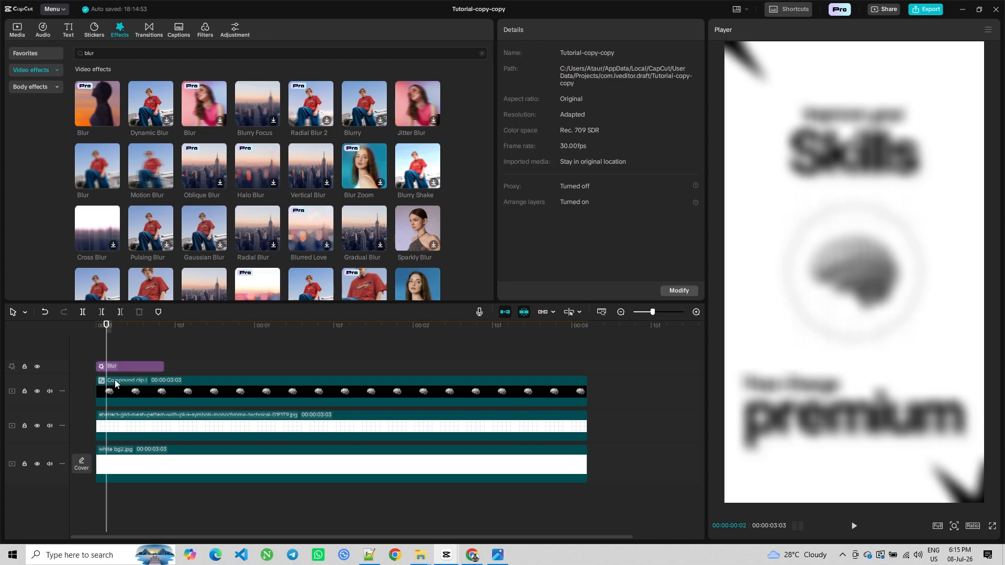
left_click(115, 366)
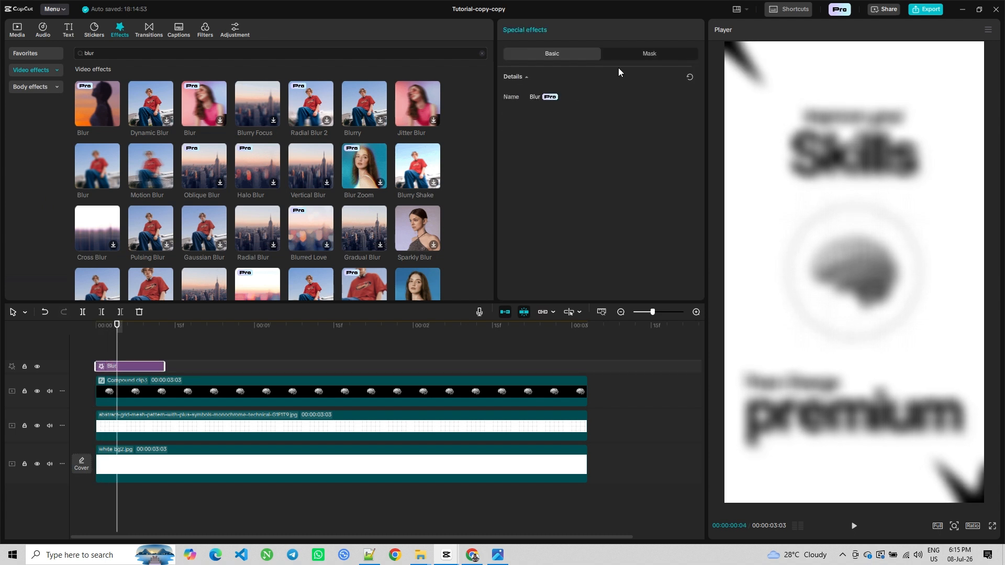
left_click(527, 78)
left_click(528, 77)
key("Delete")
Add the non-Pro Blur effect across the timeline and set its blur strength to 10
left_click(87, 162)
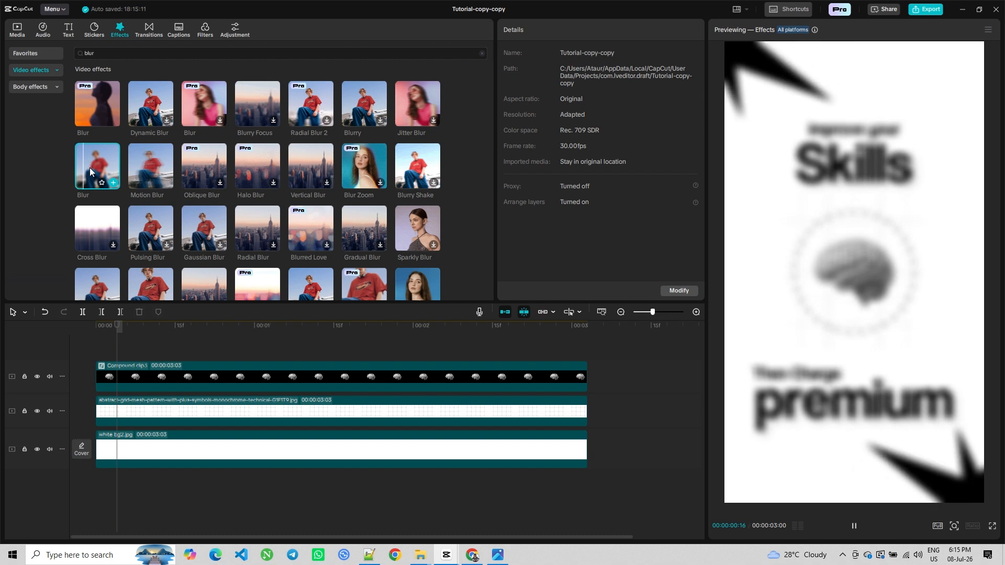
left_click_drag(89, 167, 89, 356)
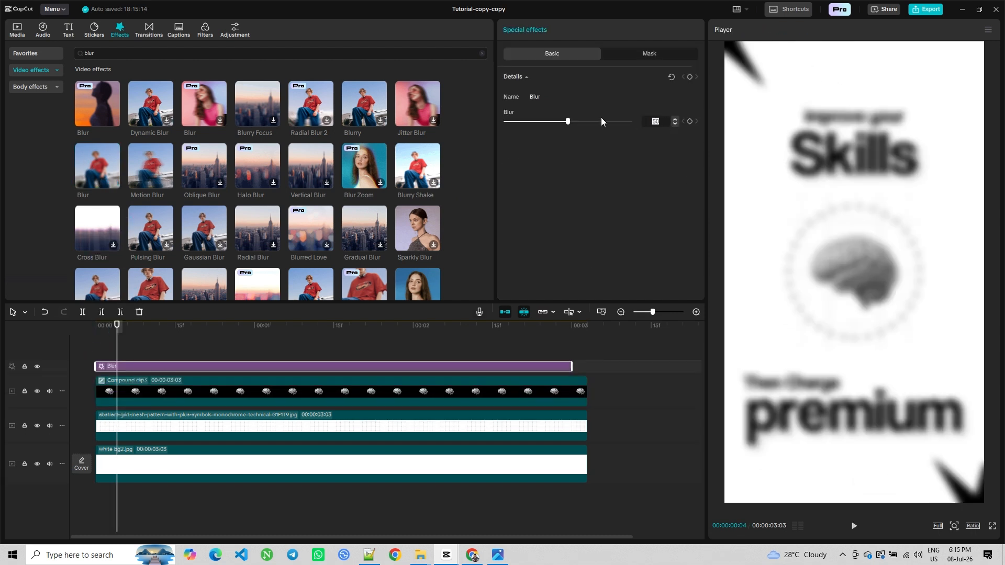
type("10")
key("Return")
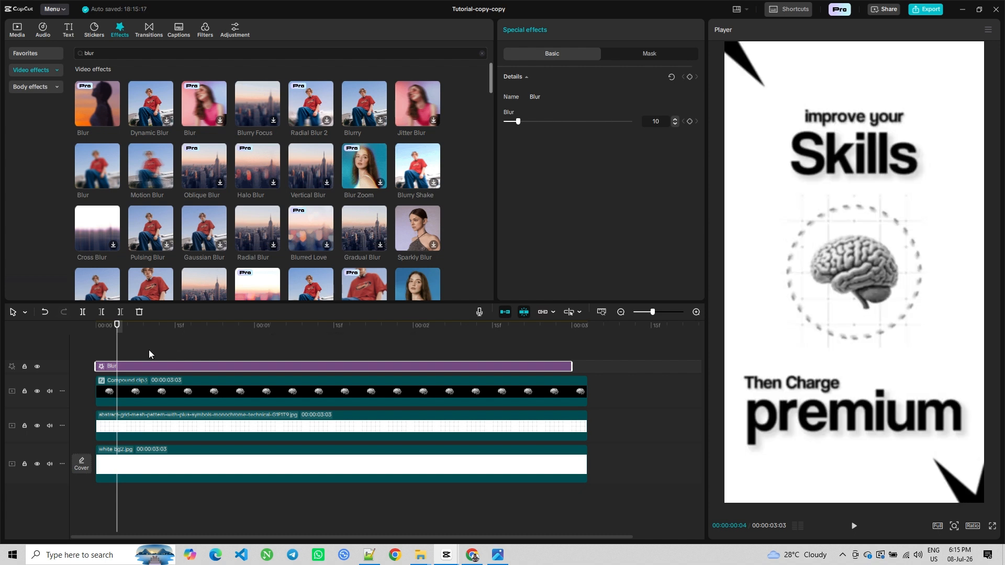
Shorten the new Blur effect so it ends at about 00:00:00:13
left_click(137, 350)
left_click(152, 366)
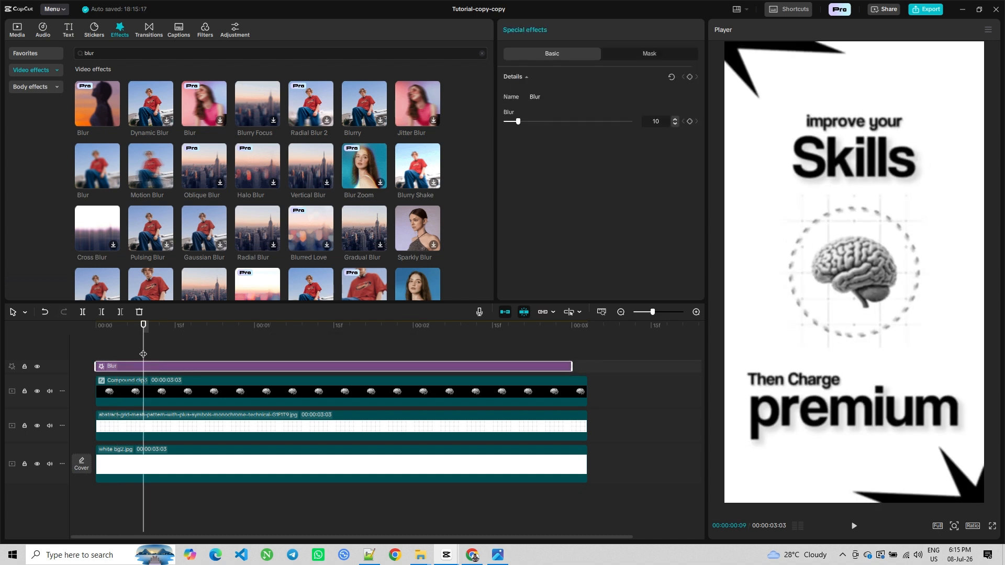
left_click_drag(143, 354, 50, 361)
left_click(119, 313)
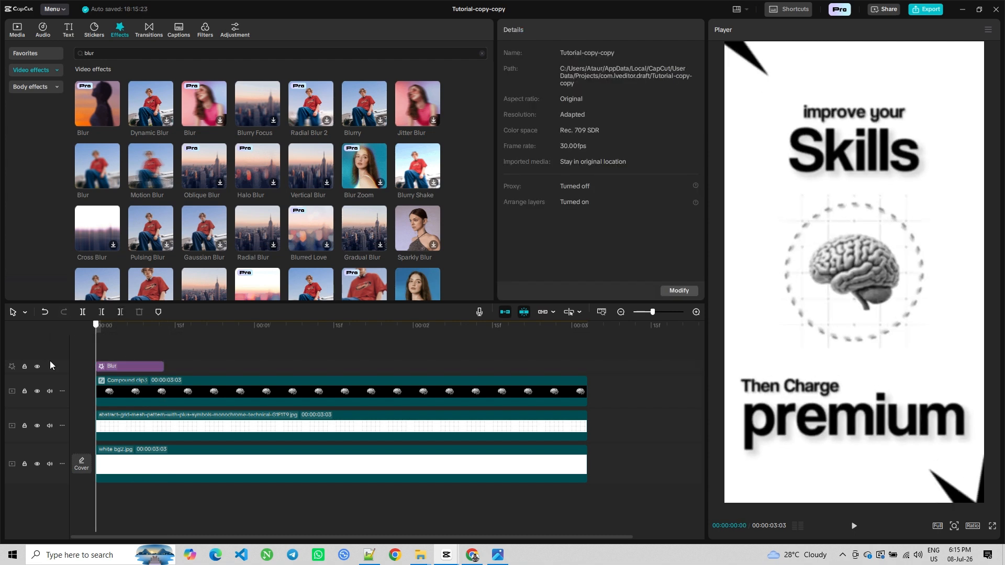
Preview the blur effect playing from the start
left_click(853, 526)
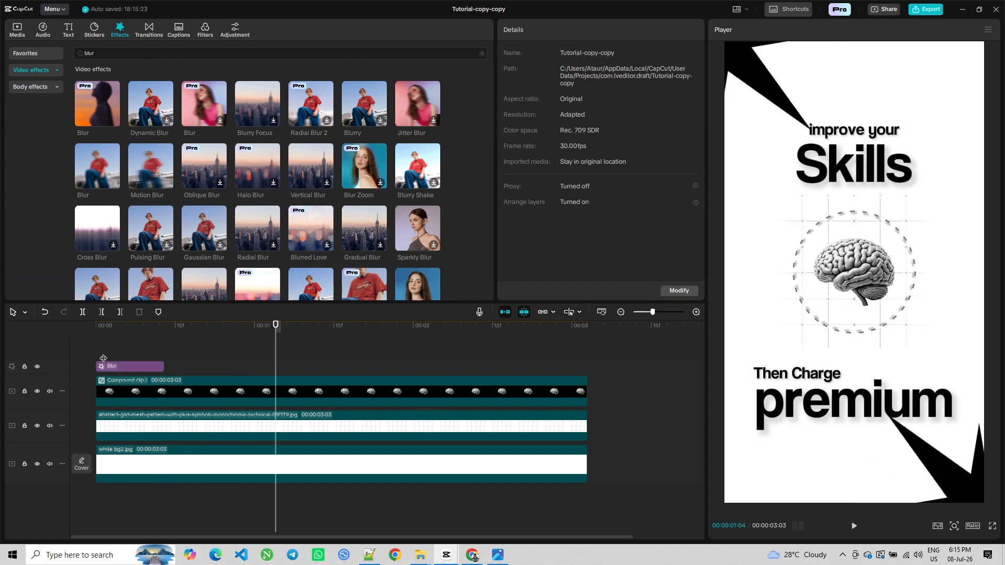
left_click_drag(102, 356, 90, 357)
left_click(852, 526)
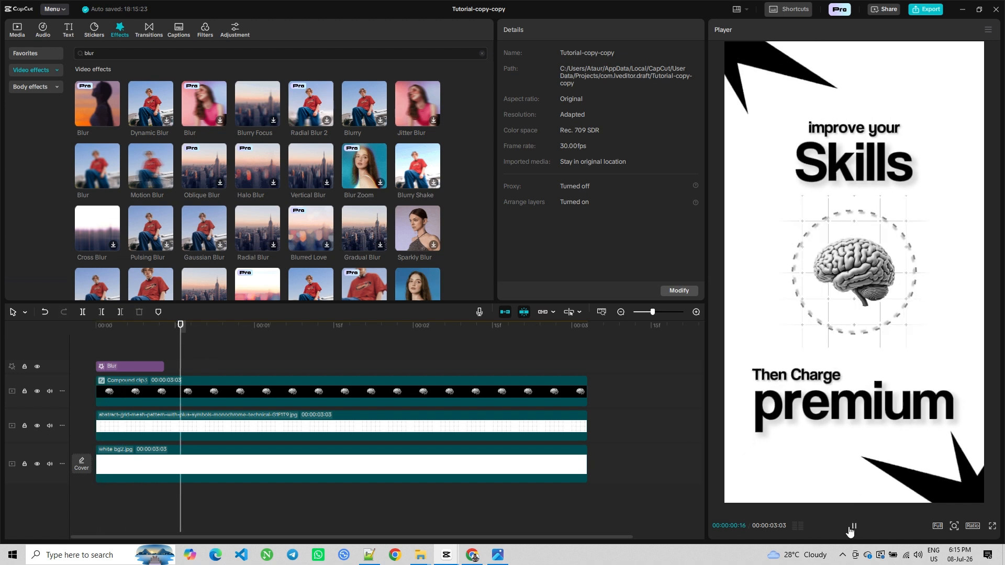
Keyframe the blur strength at 10 at about 00:00:00:08 and at 0 at about 00:00:00:13
left_click(136, 351)
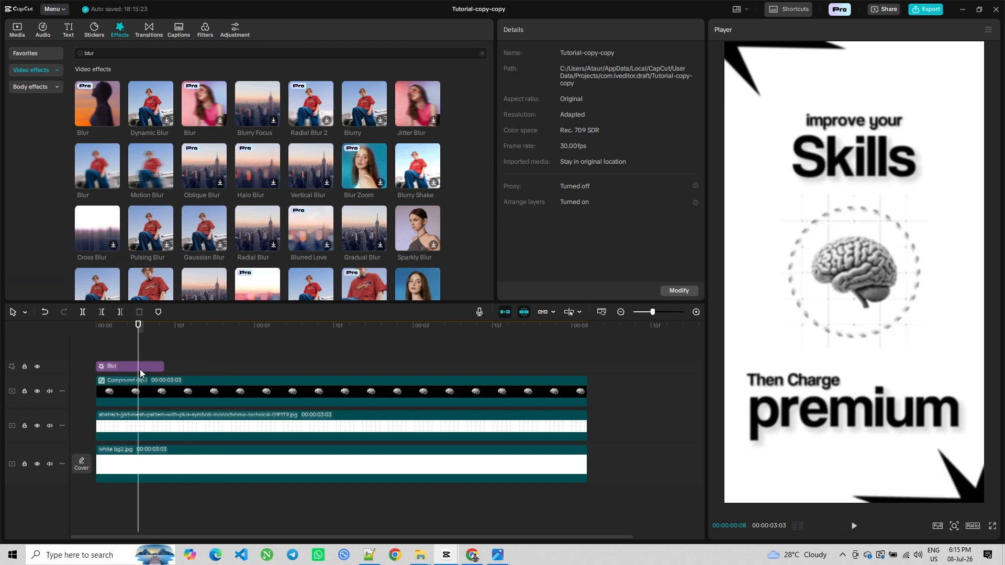
left_click(139, 369)
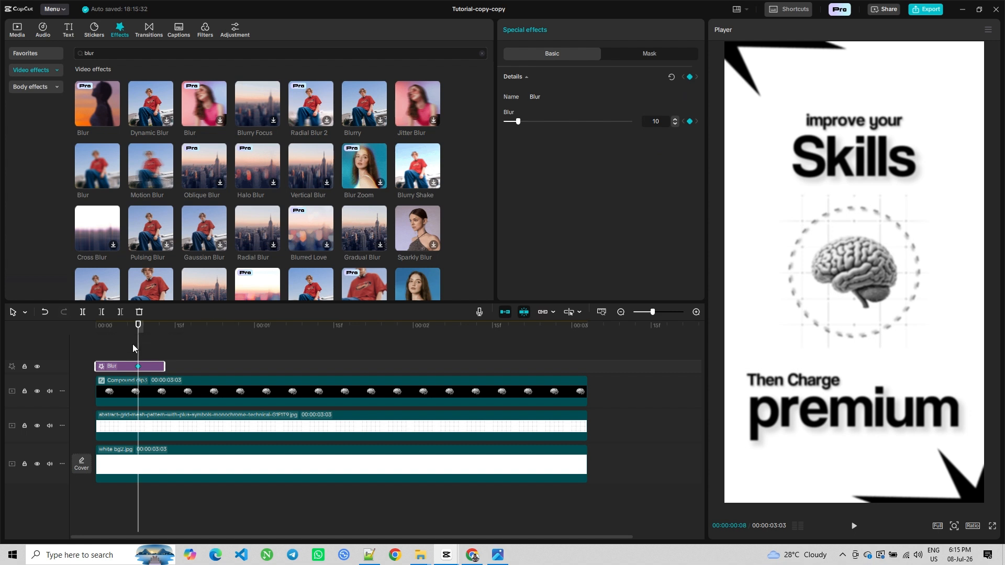
left_click_drag(151, 356, 174, 357)
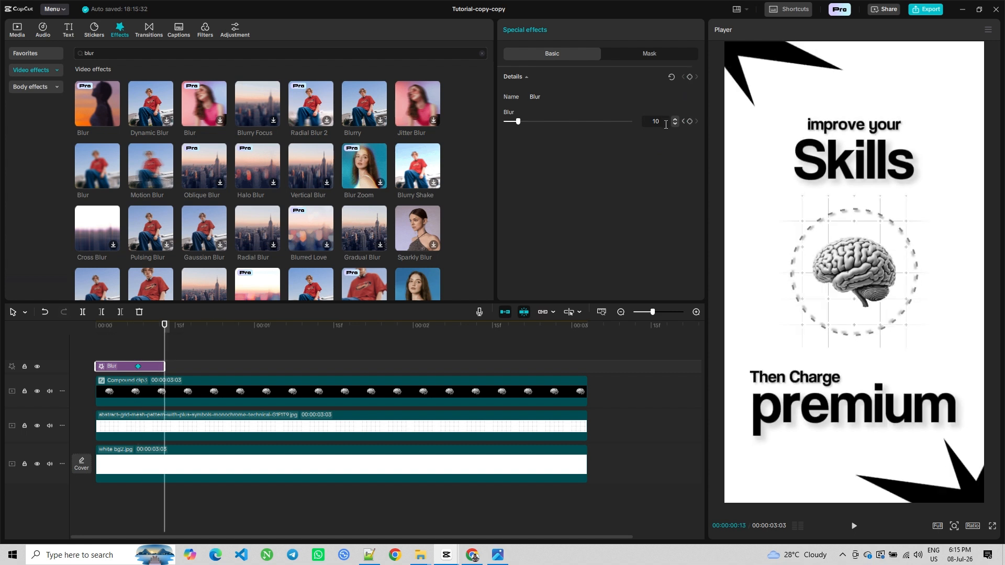
type("0")
key("Return")
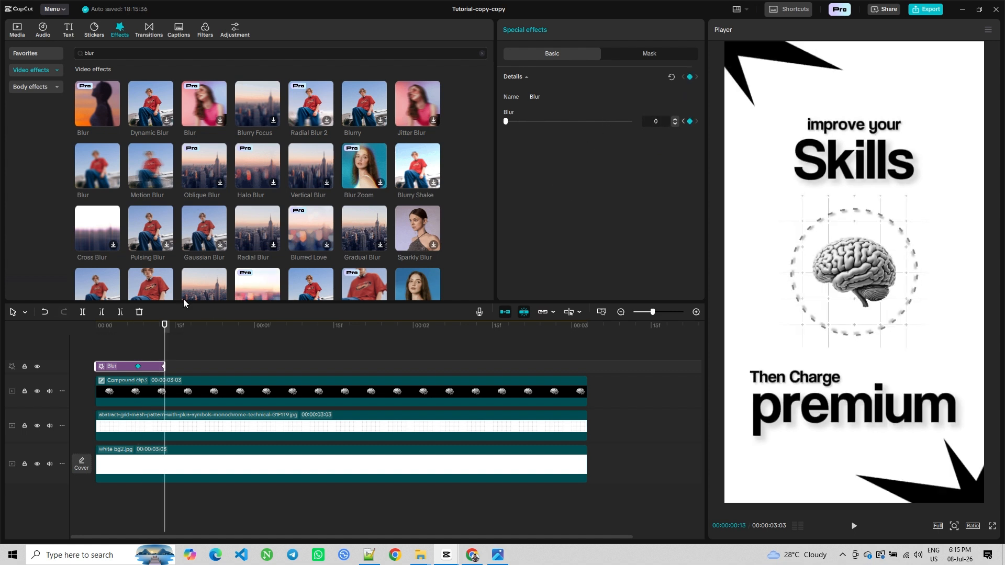
Play the animated blur back from the start
left_click_drag(116, 353, 90, 354)
left_click(853, 526)
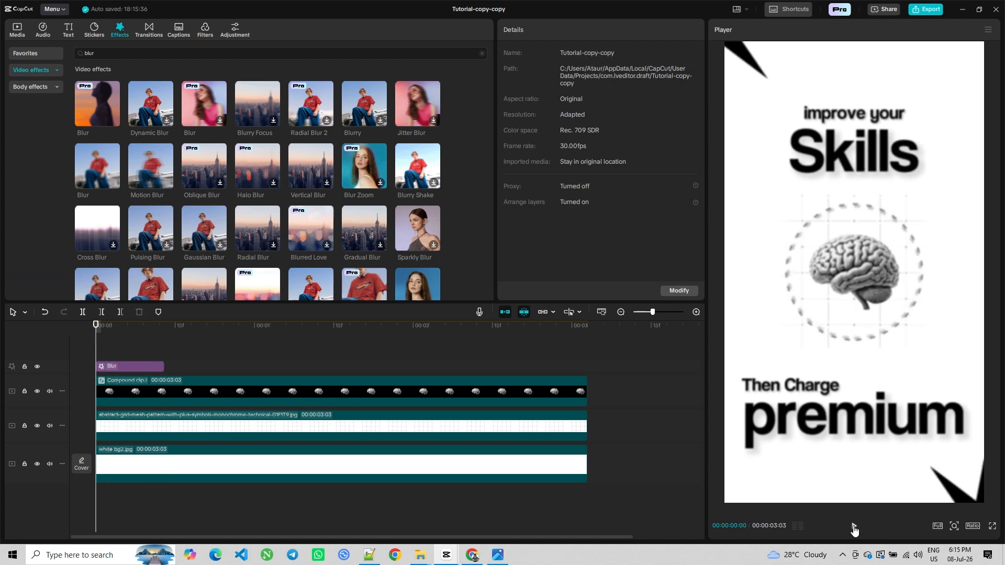